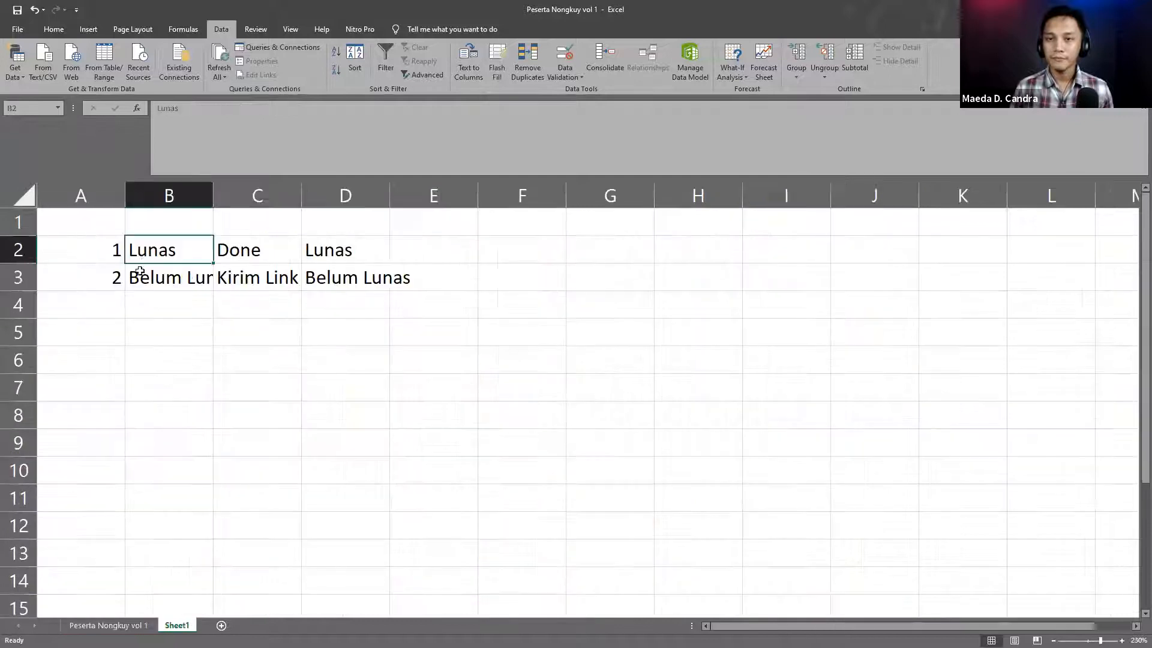
- Try to paste the contents of C2:C3 over B2:B3 on Sheet1, and undo the paste
left_click(210, 250)
left_click(209, 250)
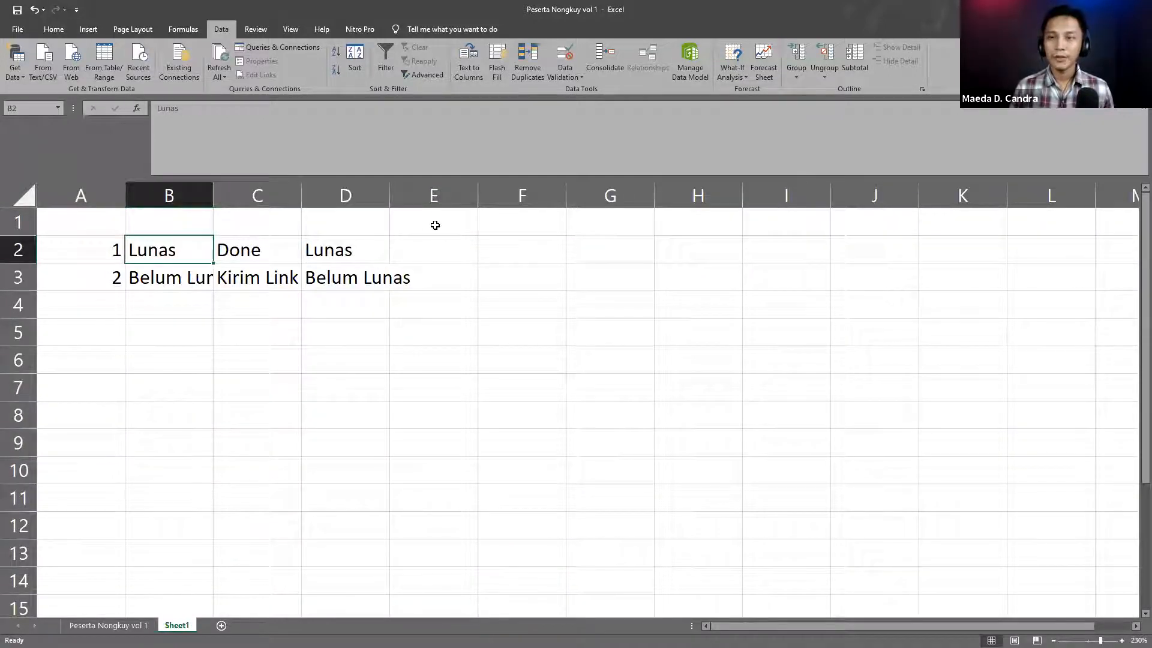
key("Right")
key("shift+Down")
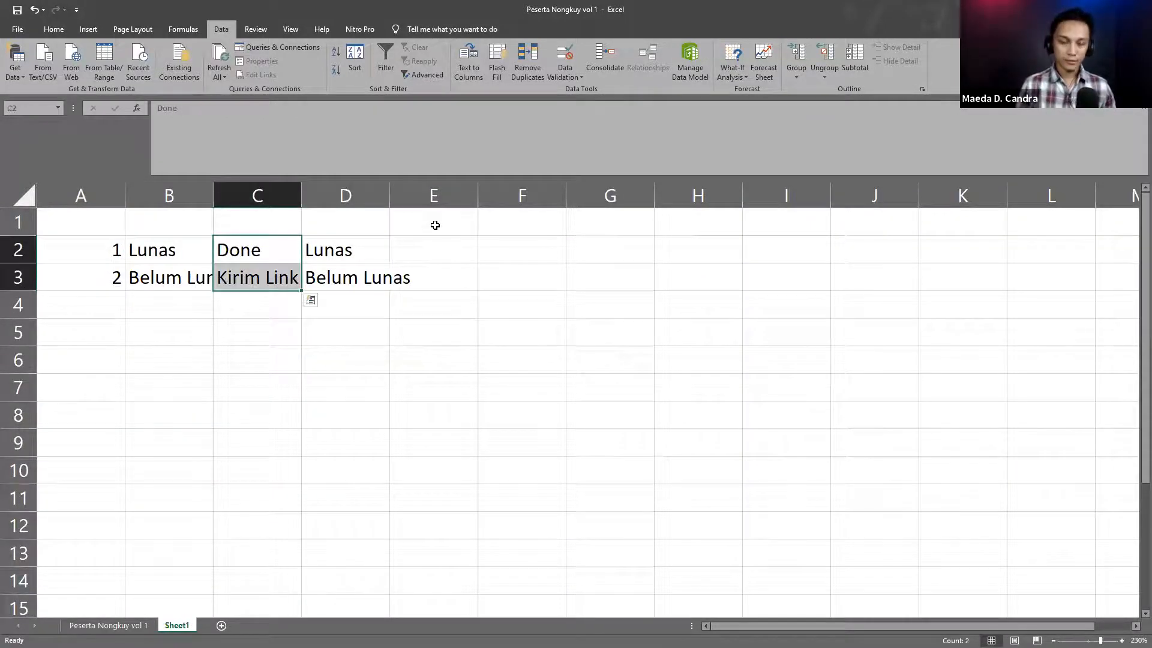
key("ctrl+c")
key("Left")
key("shift+Down")
key("ctrl+v")
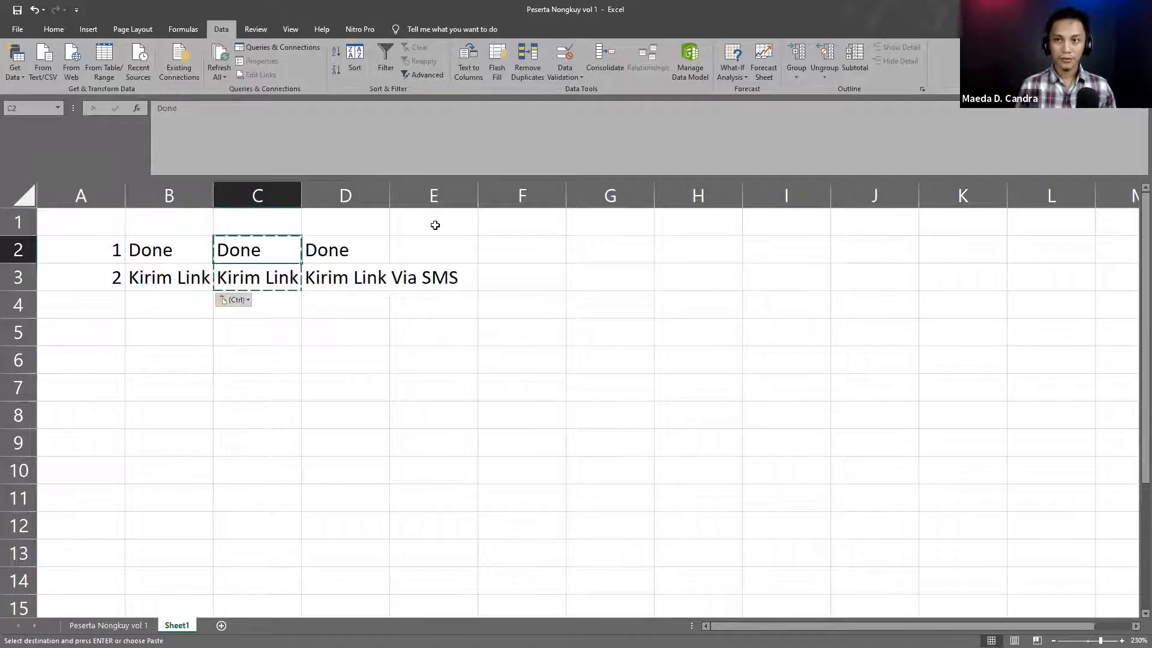
key("ctrl+z")
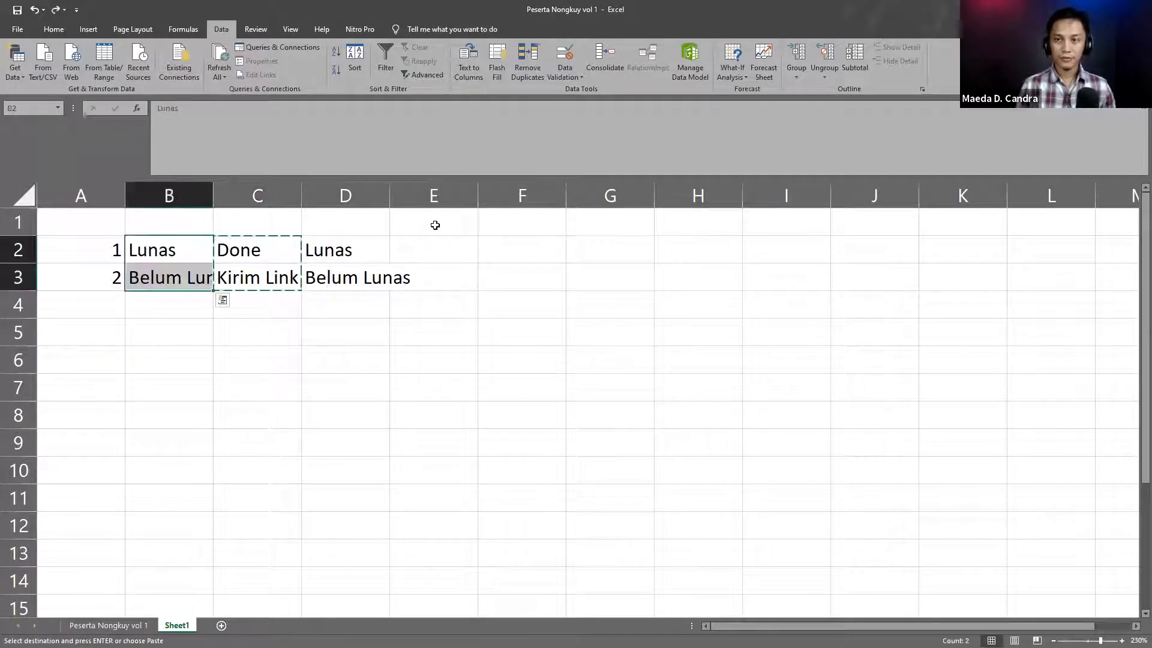
- Move column C in front of column B on Sheet1 by inserting it as cut cells, and clear the contents of column D
left_click(341, 191)
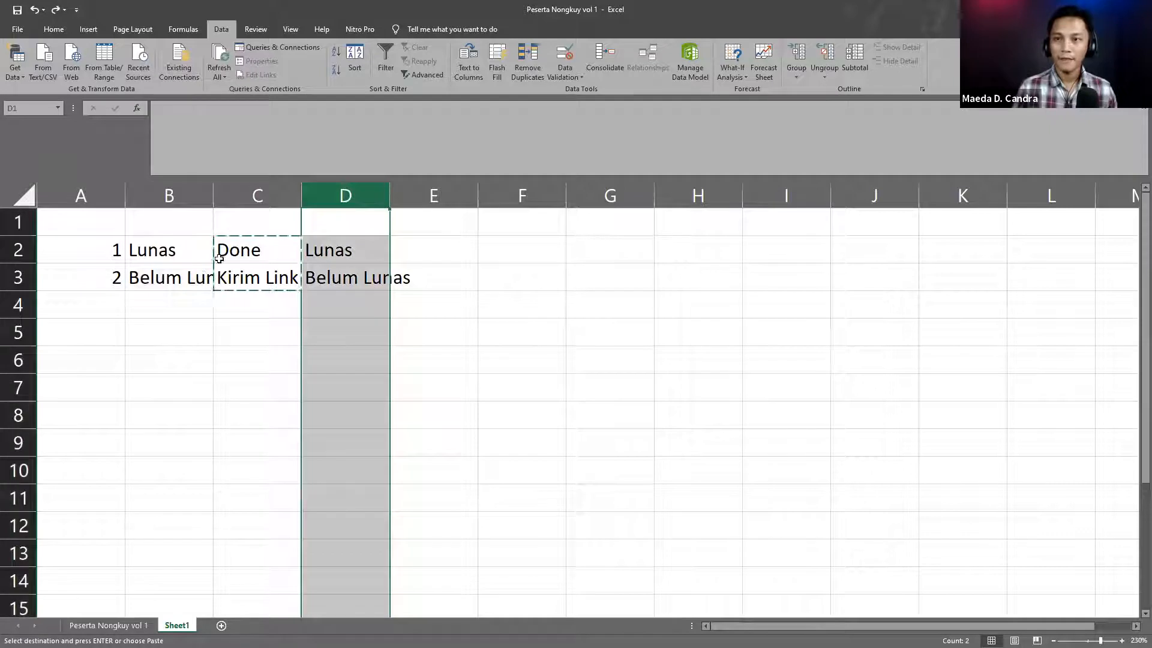
left_click(188, 255)
right_click(279, 197)
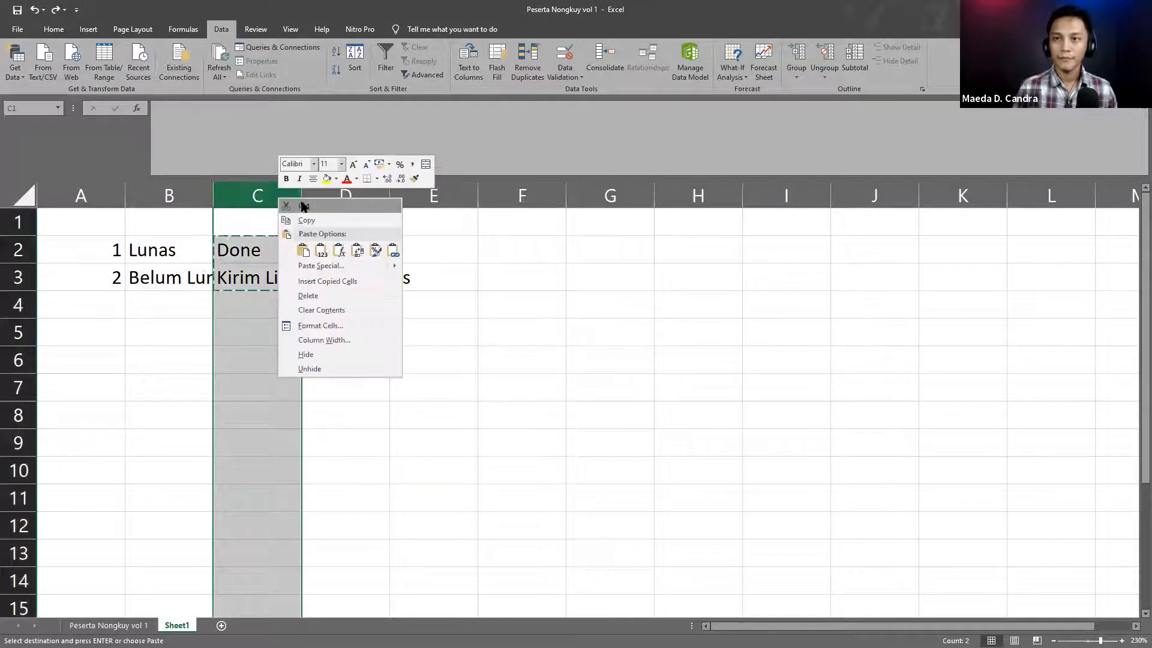
left_click(301, 207)
right_click(190, 202)
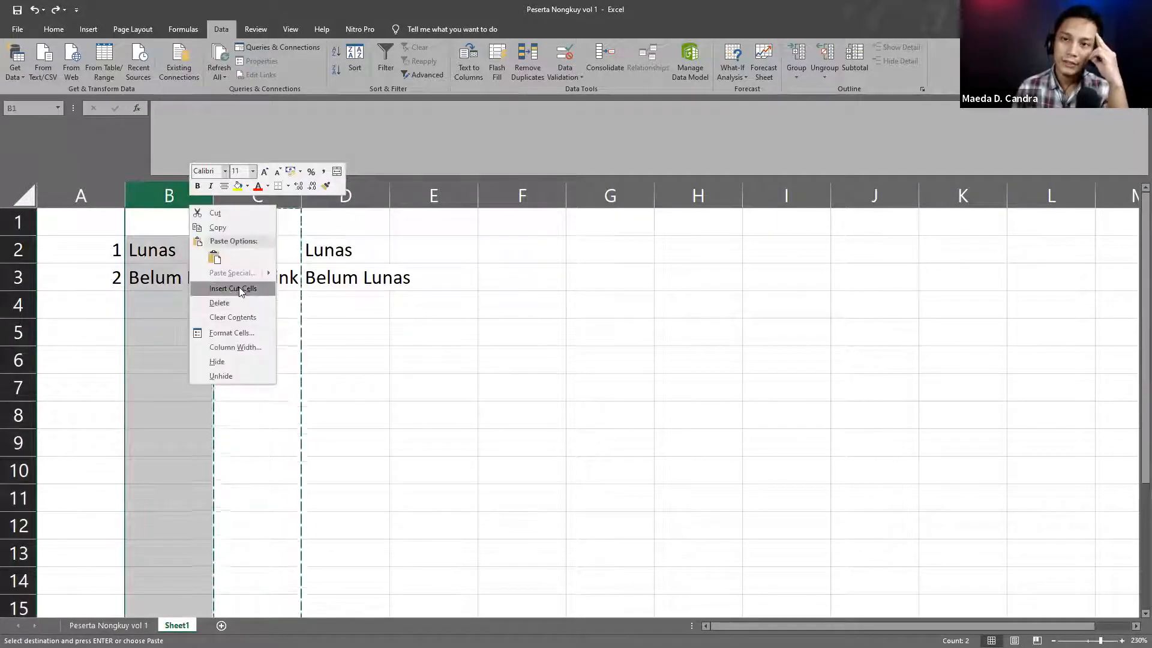
left_click(235, 287)
left_click(500, 384)
left_click(377, 199)
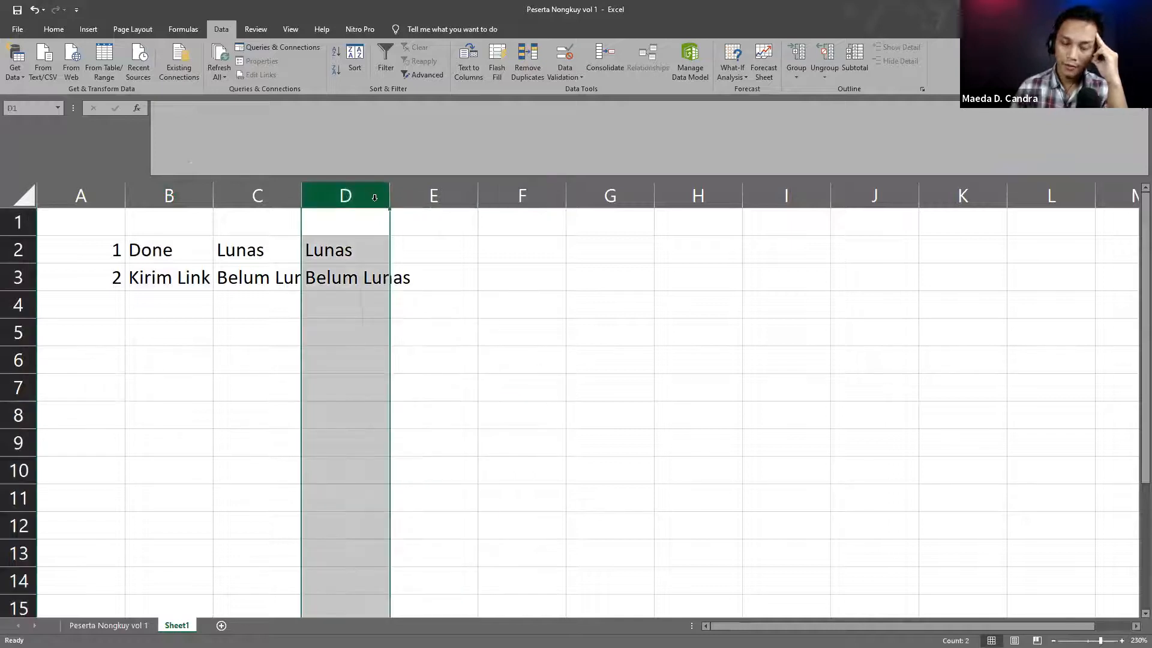
key("Delete")
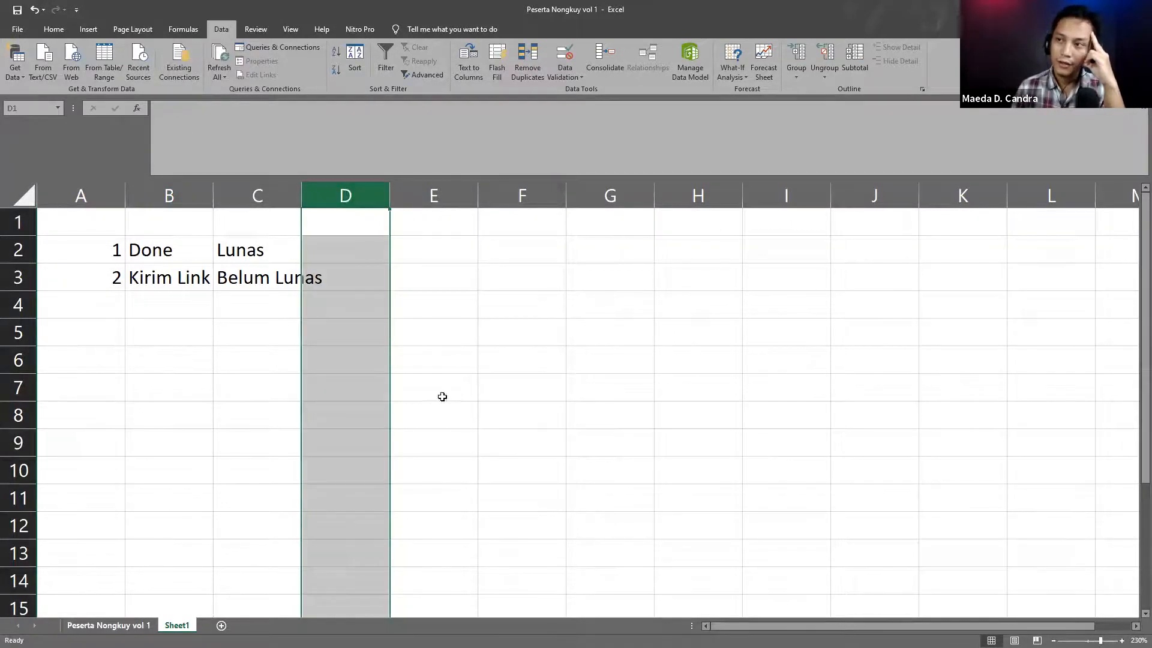
- Change the VLOOKUP table range in I2 of the participant sheet to Sheet1!B:C and fill the formula down to I16
key("ctrl+Page_Up")
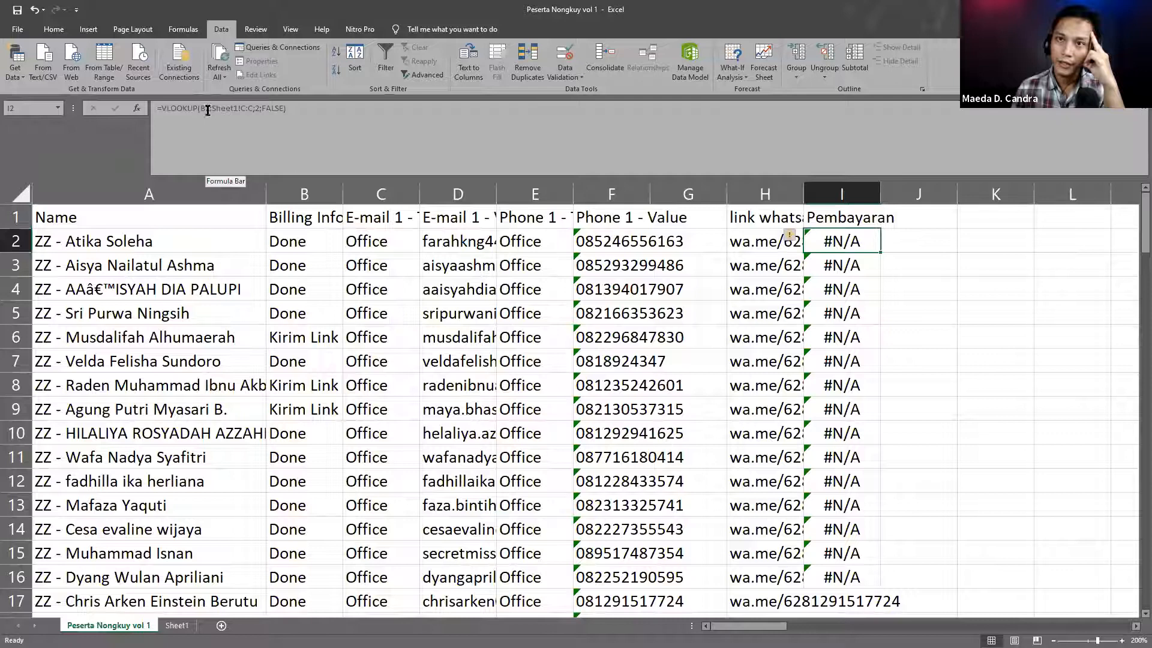
left_click(213, 109)
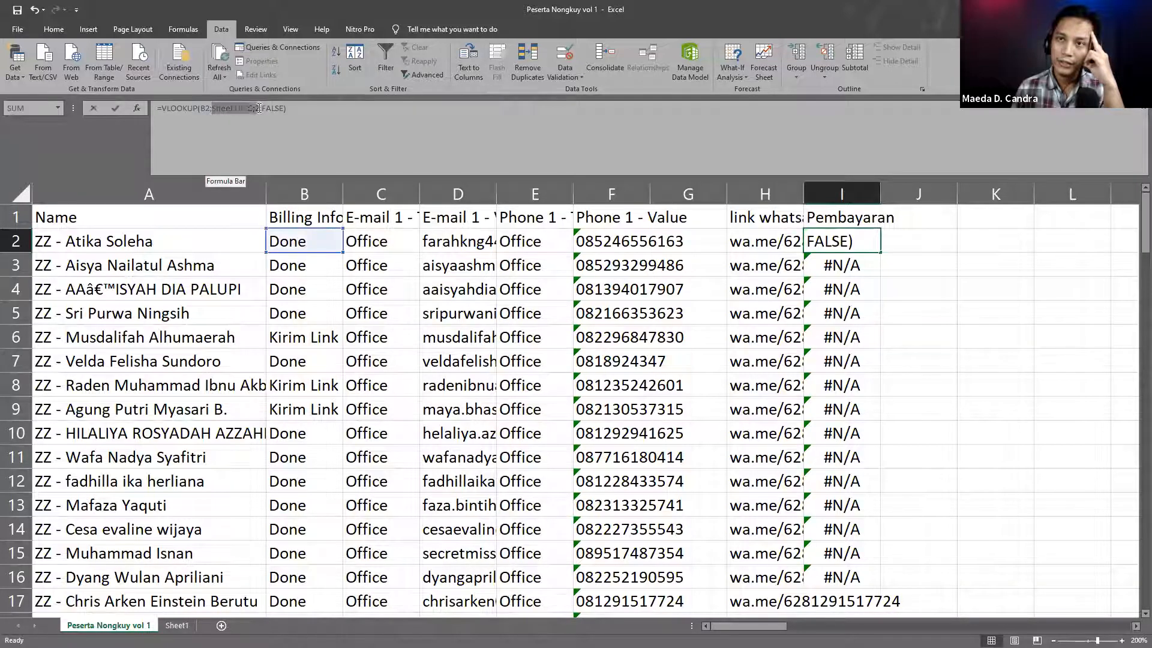
key("Delete")
type("B")
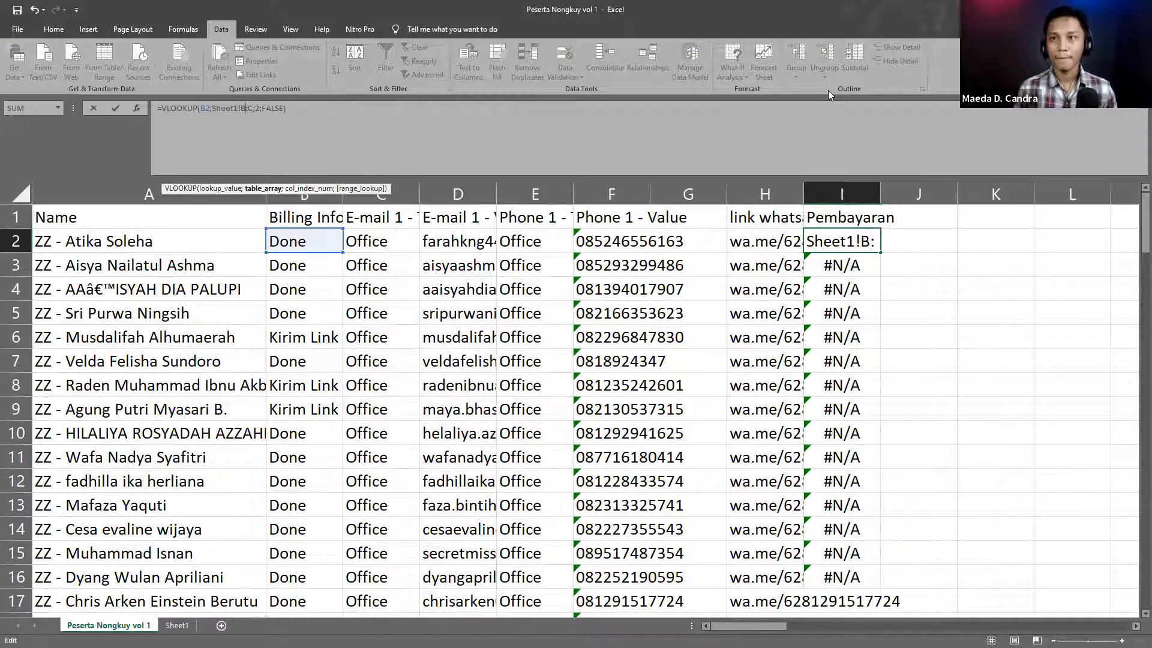
key("Return")
key("Up")
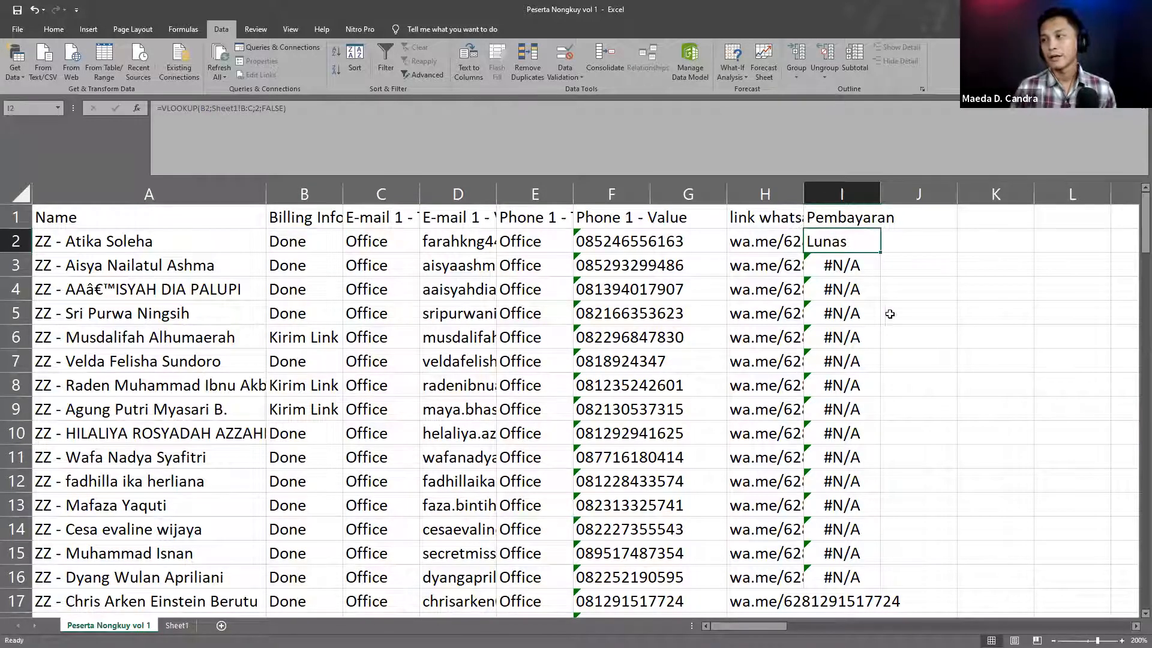
left_click_drag(881, 252, 900, 580)
left_click(888, 376)
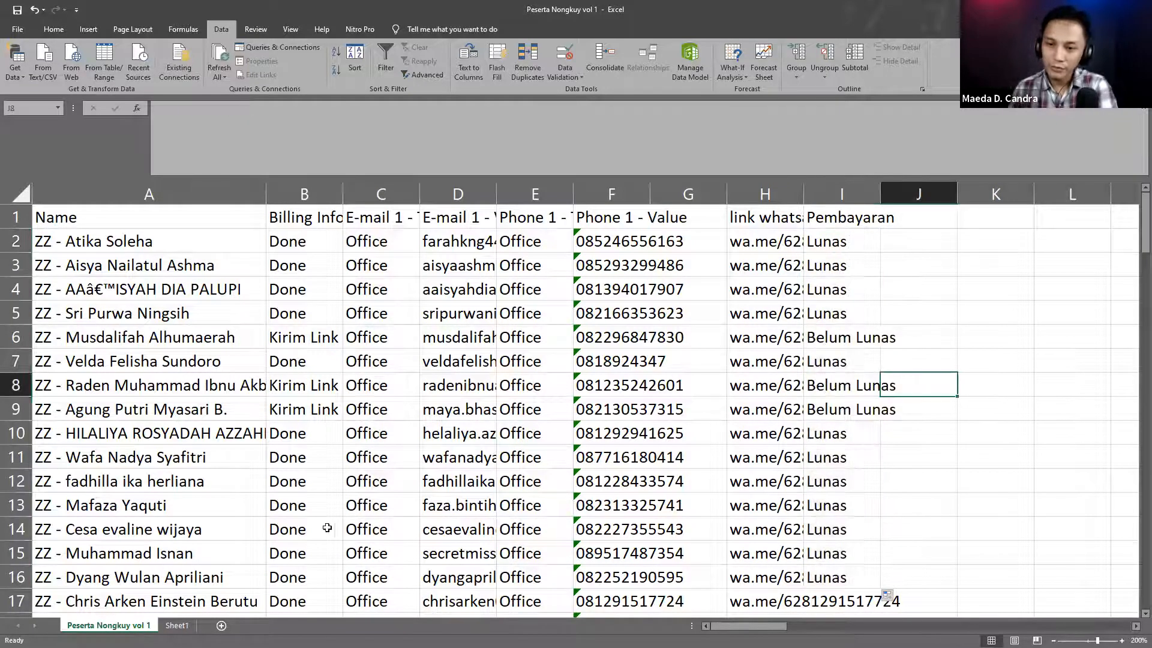
- Examine the order of the lookup columns A to C on Sheet1
left_click(176, 625)
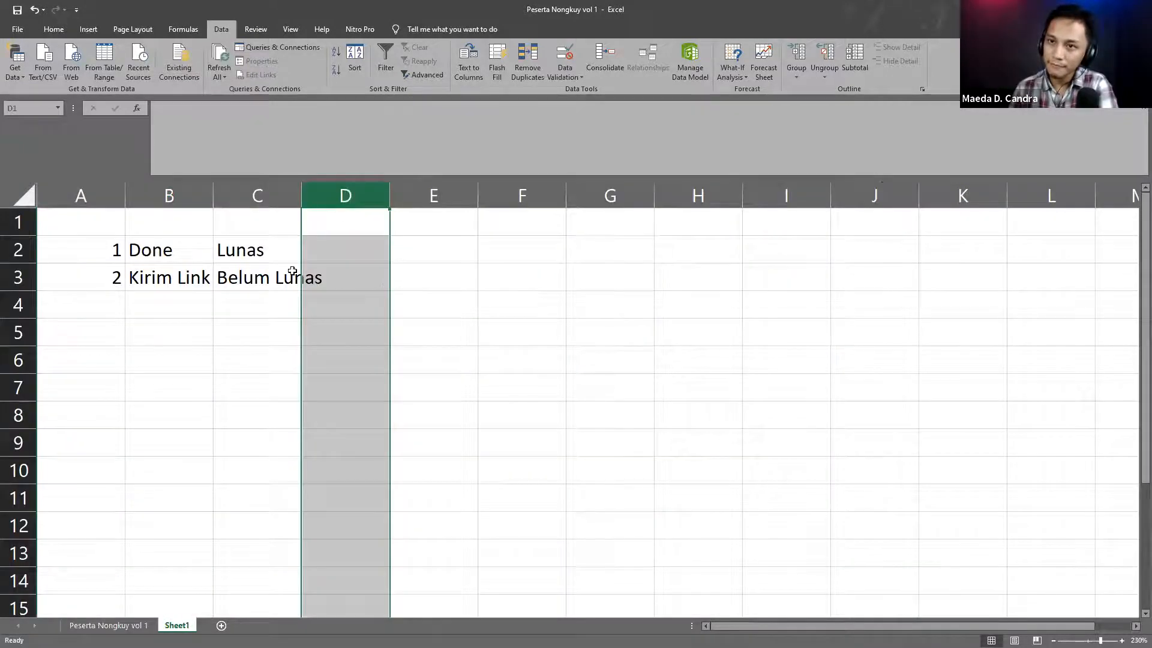
left_click(265, 264)
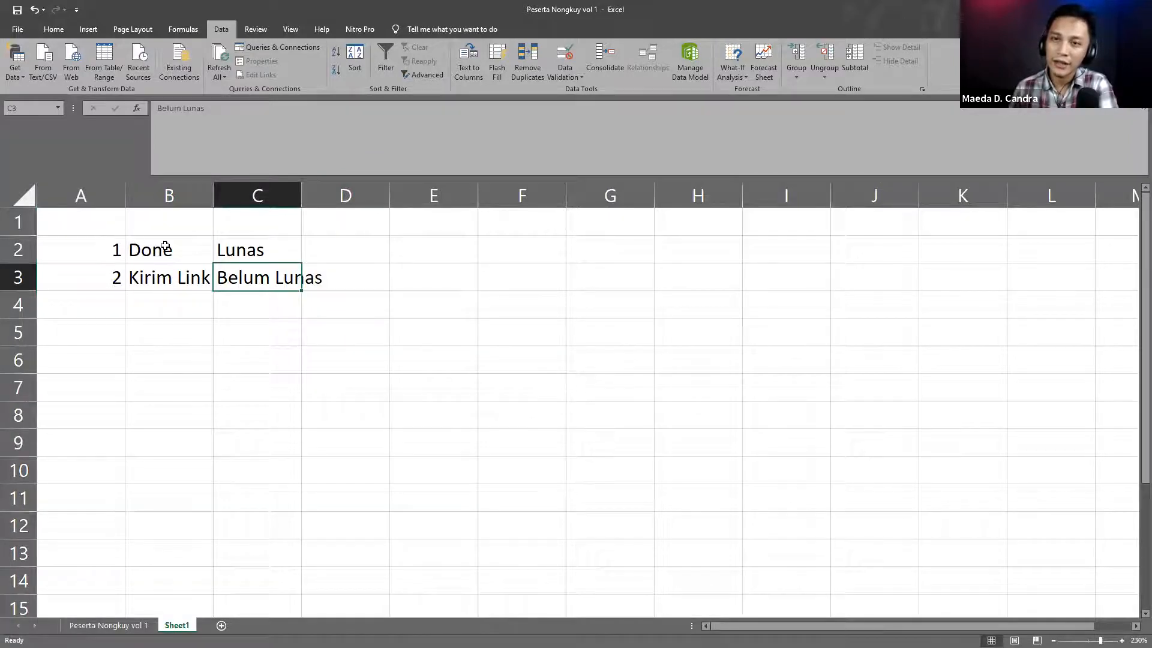
left_click(178, 188)
left_click_drag(197, 194, 257, 195)
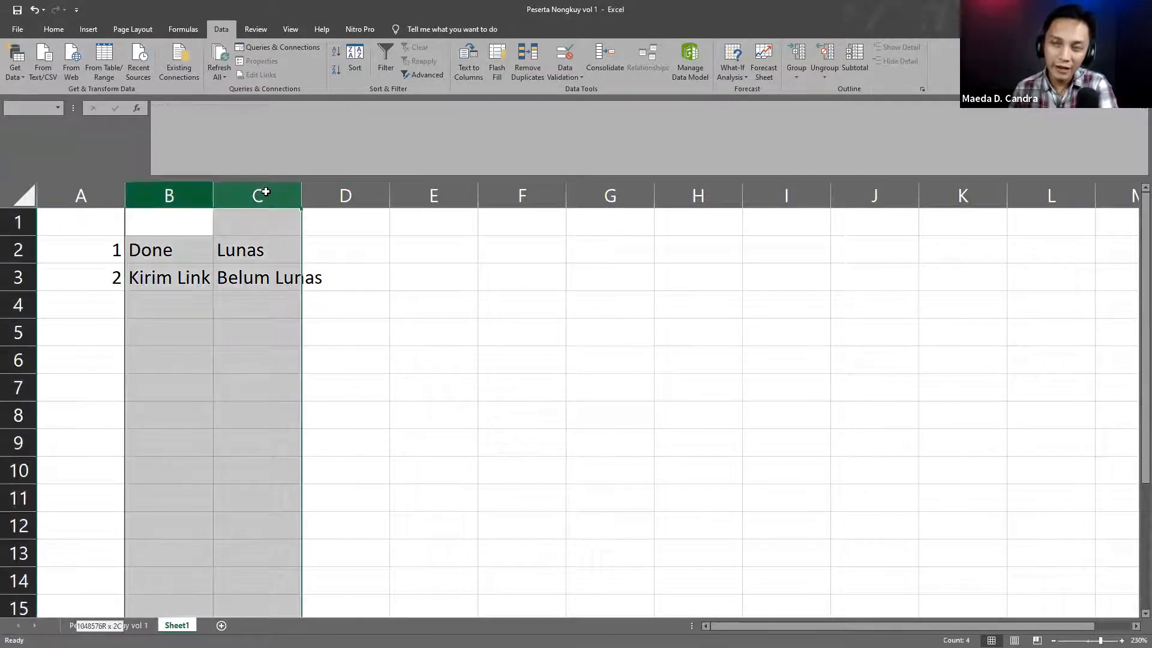
left_click_drag(81, 195, 258, 192)
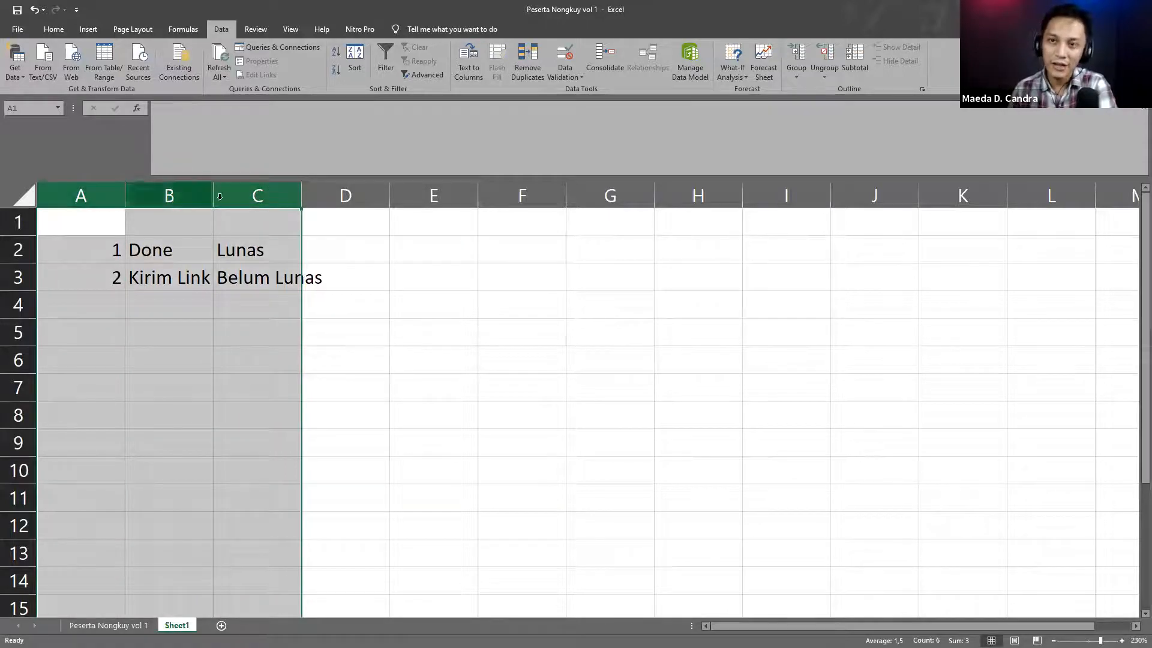
left_click(167, 195)
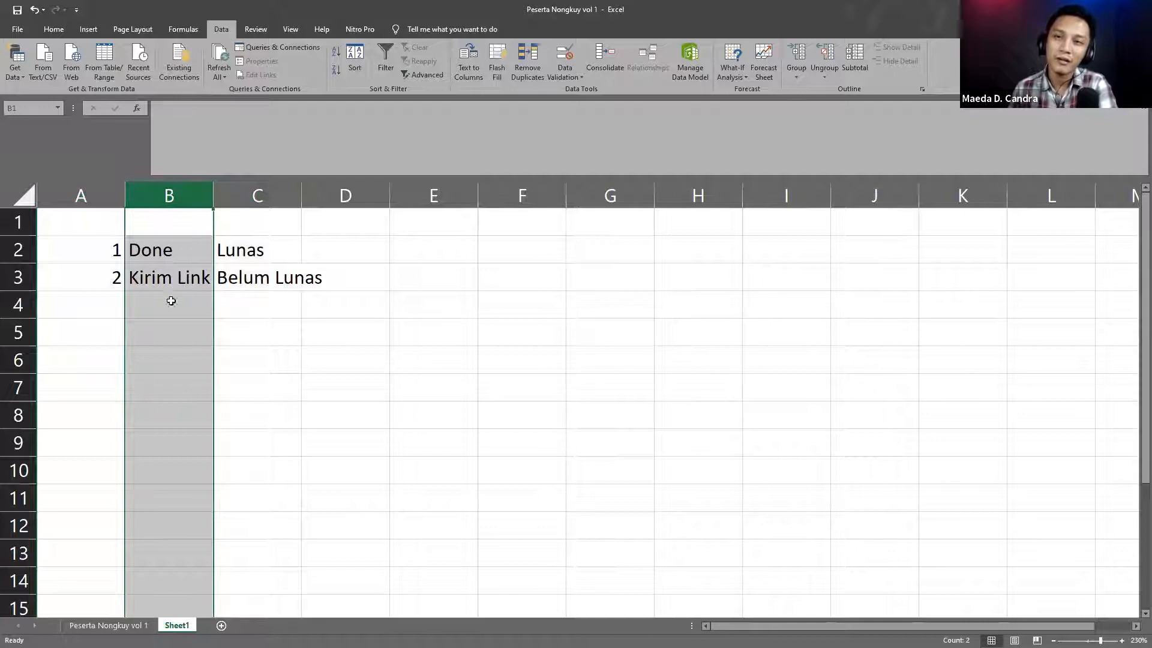
left_click(181, 450)
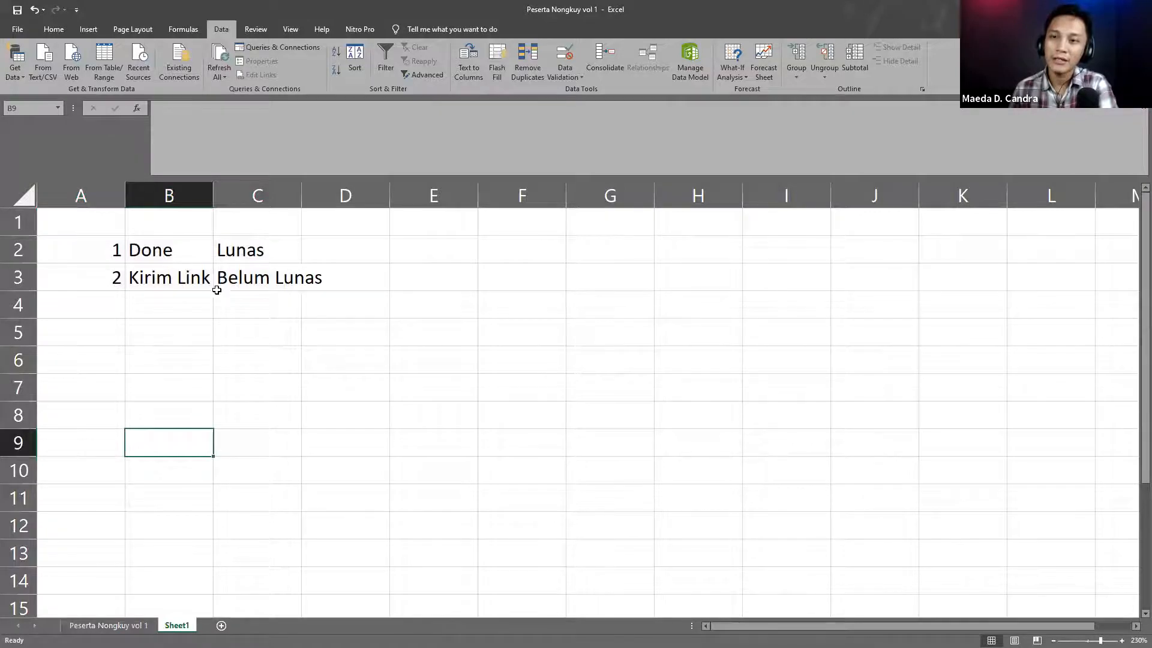
- Insert a blank column before column C on Sheet1 and enter AA in C2 and BB in C3
left_click(238, 192)
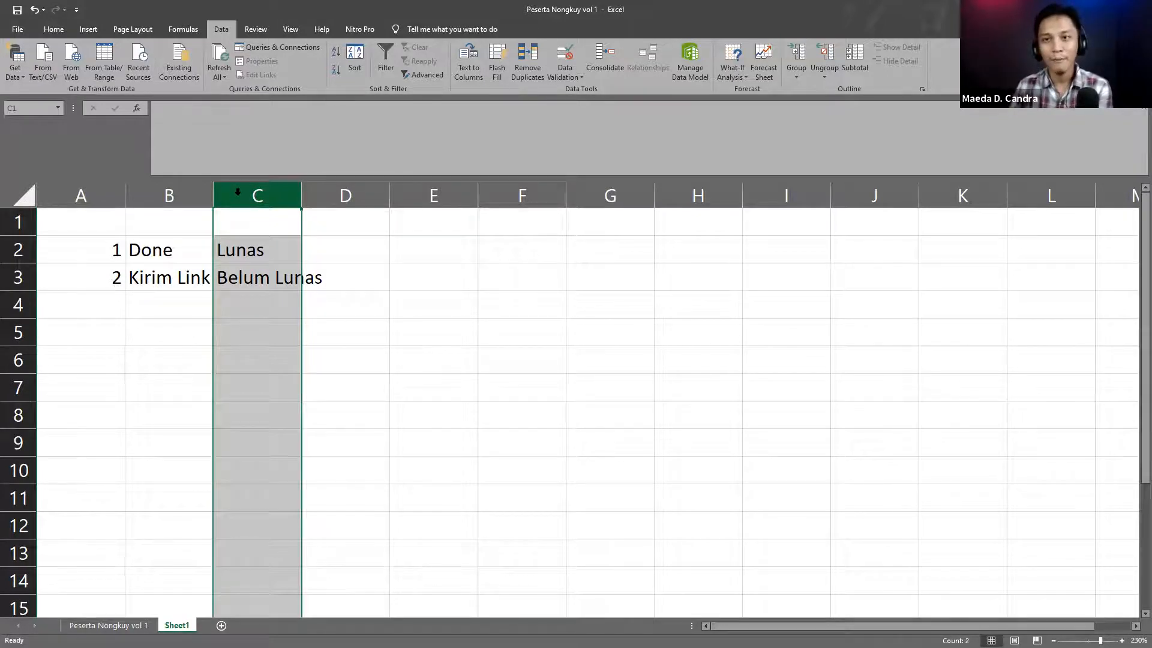
right_click(238, 192)
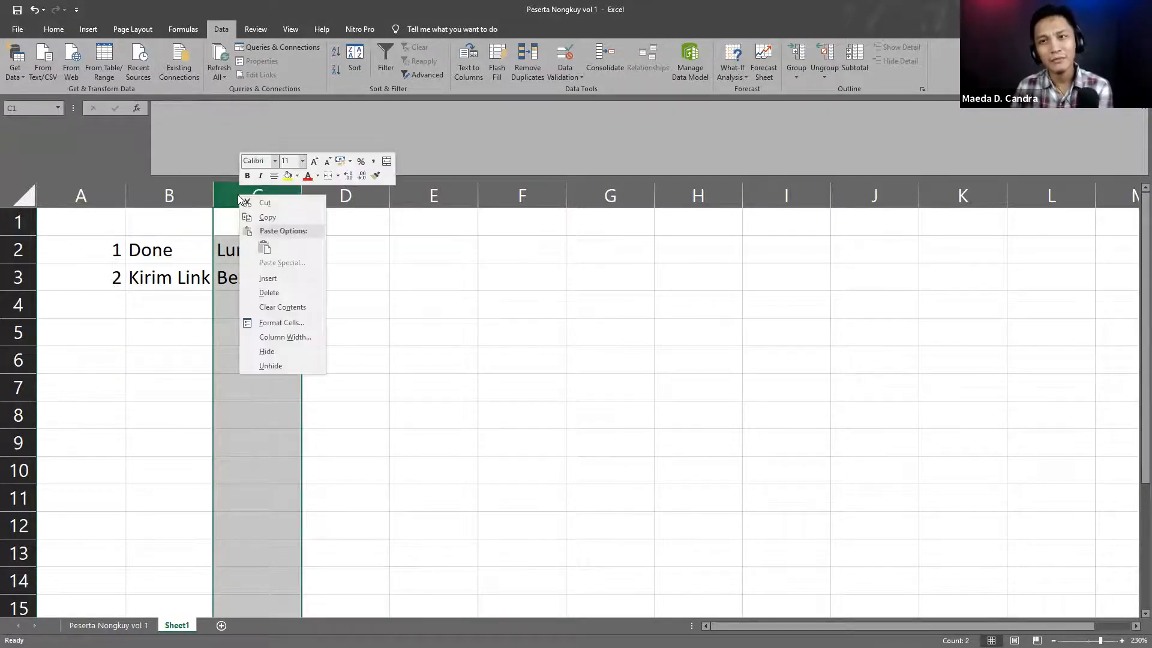
left_click(262, 273)
left_click(270, 249)
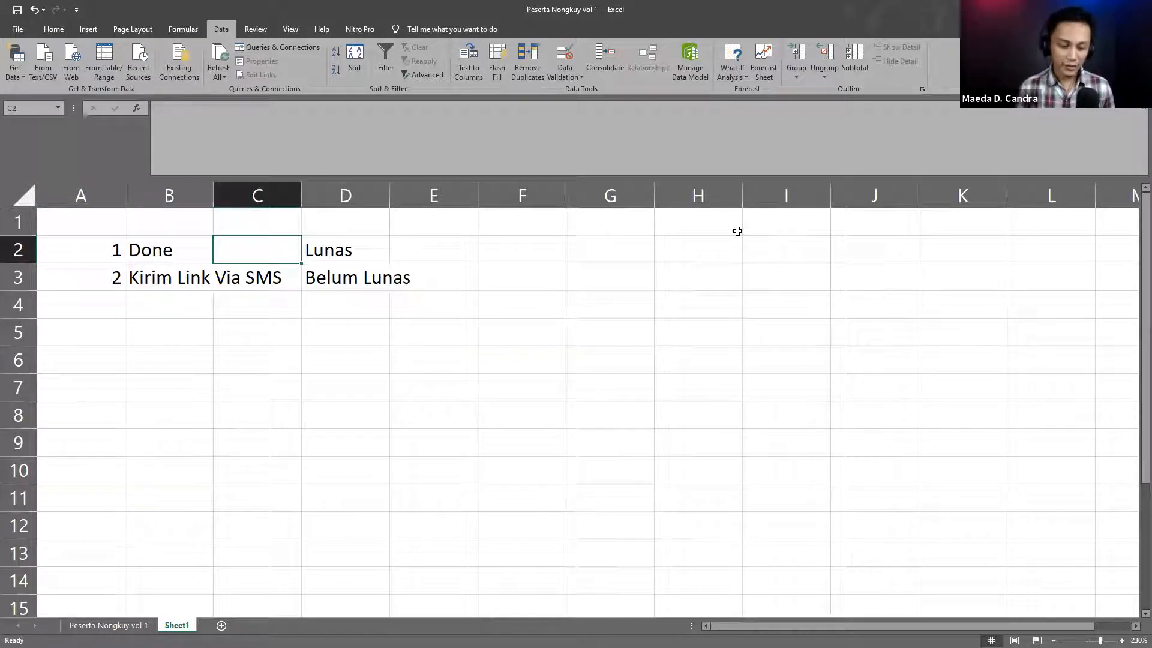
type("AA")
key("Return")
type("BB")
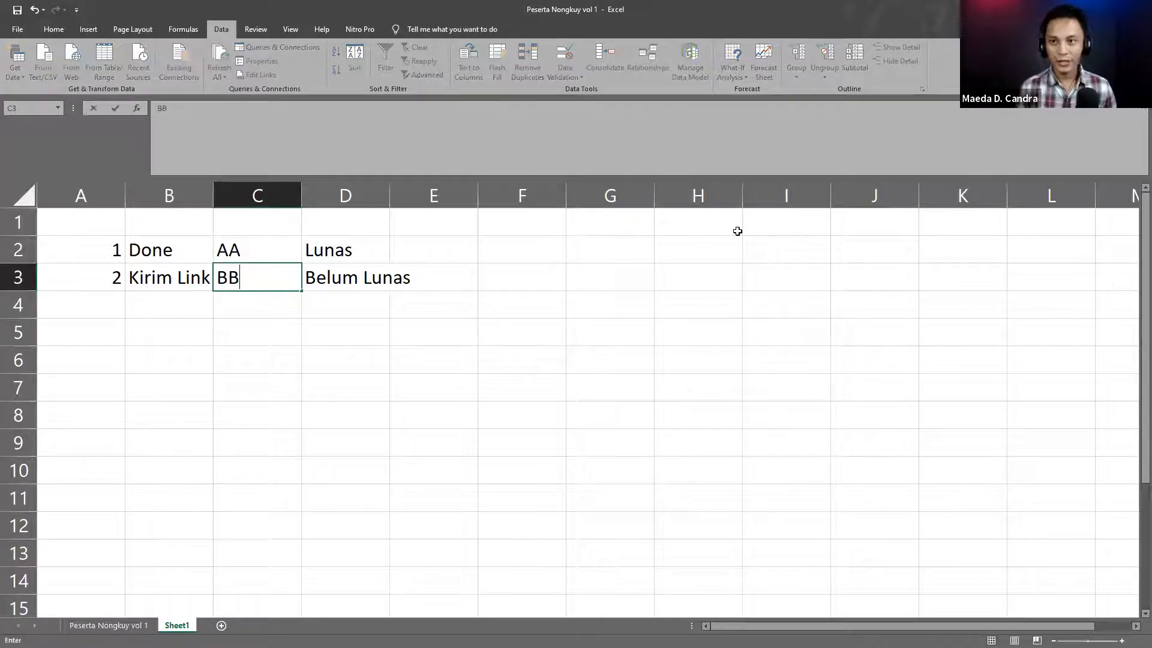
key("Return")
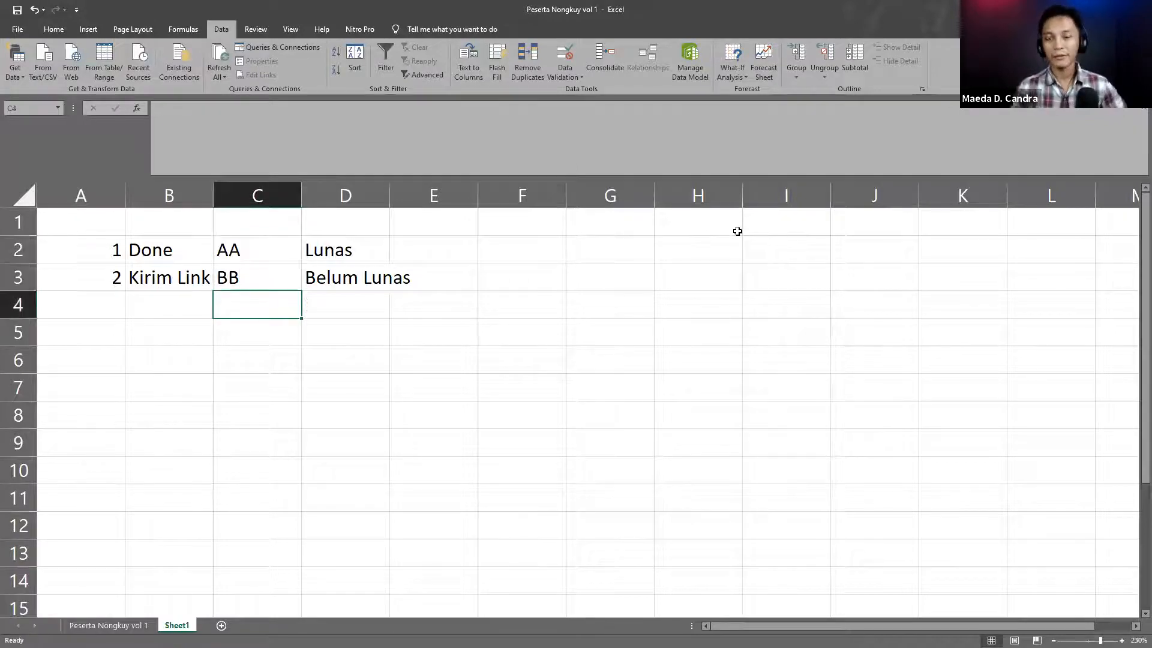
- Compare the Pembayaran column with Sheet1's columns B and C, and inspect the lookup formula in I2
left_click(144, 629)
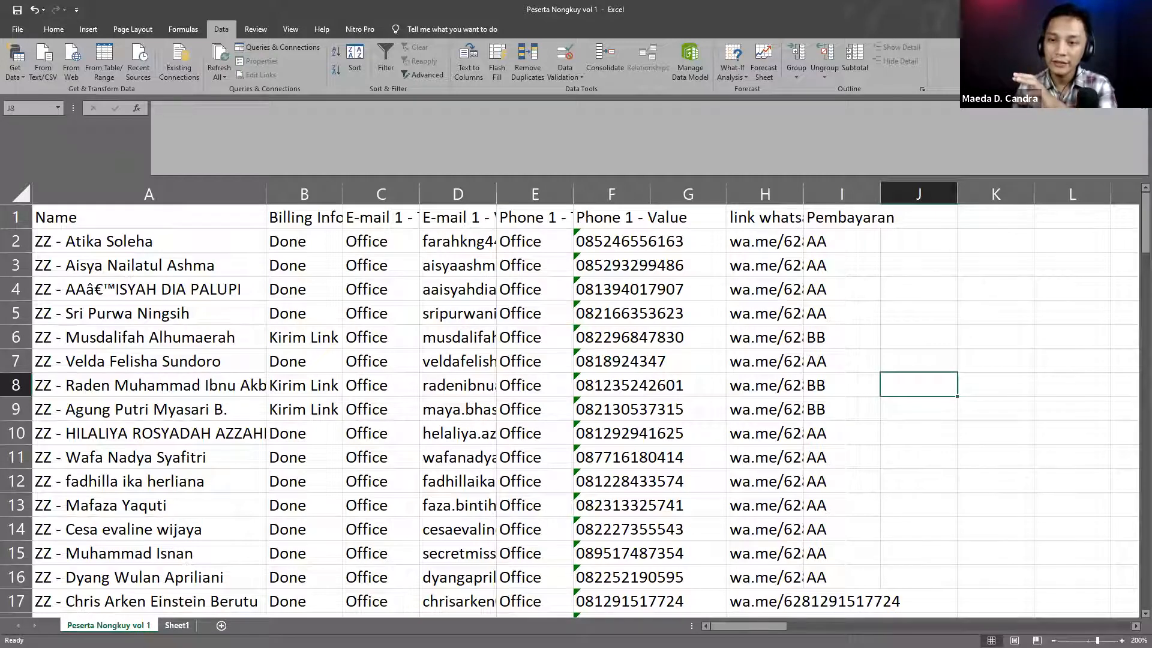
left_click(177, 625)
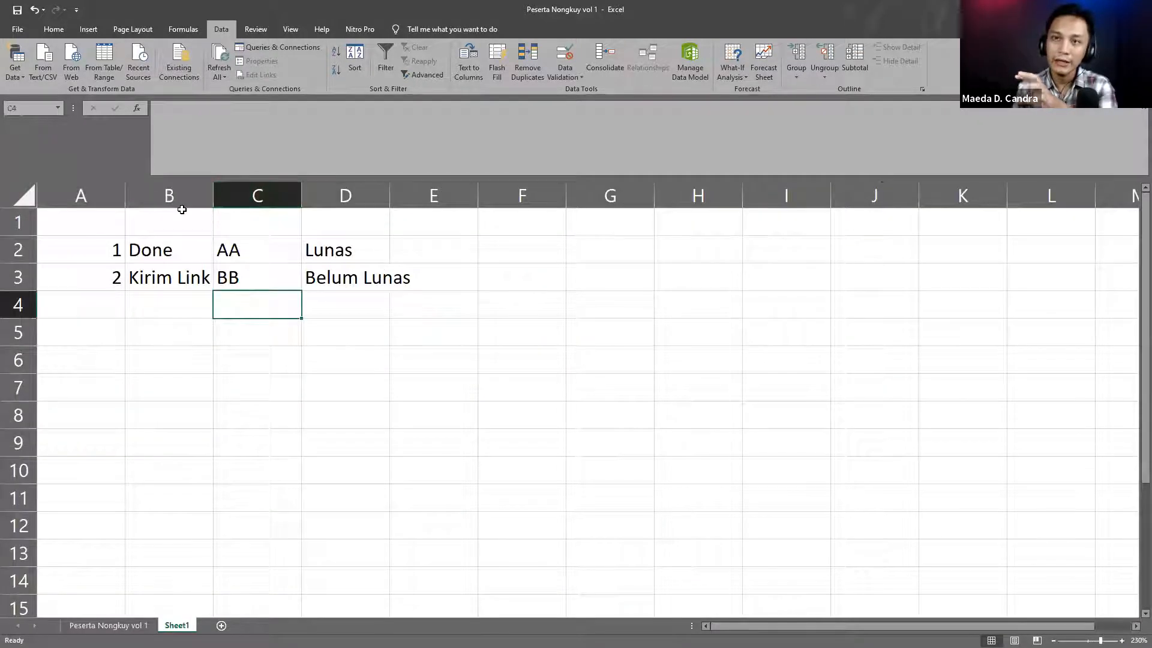
left_click_drag(182, 206, 254, 206)
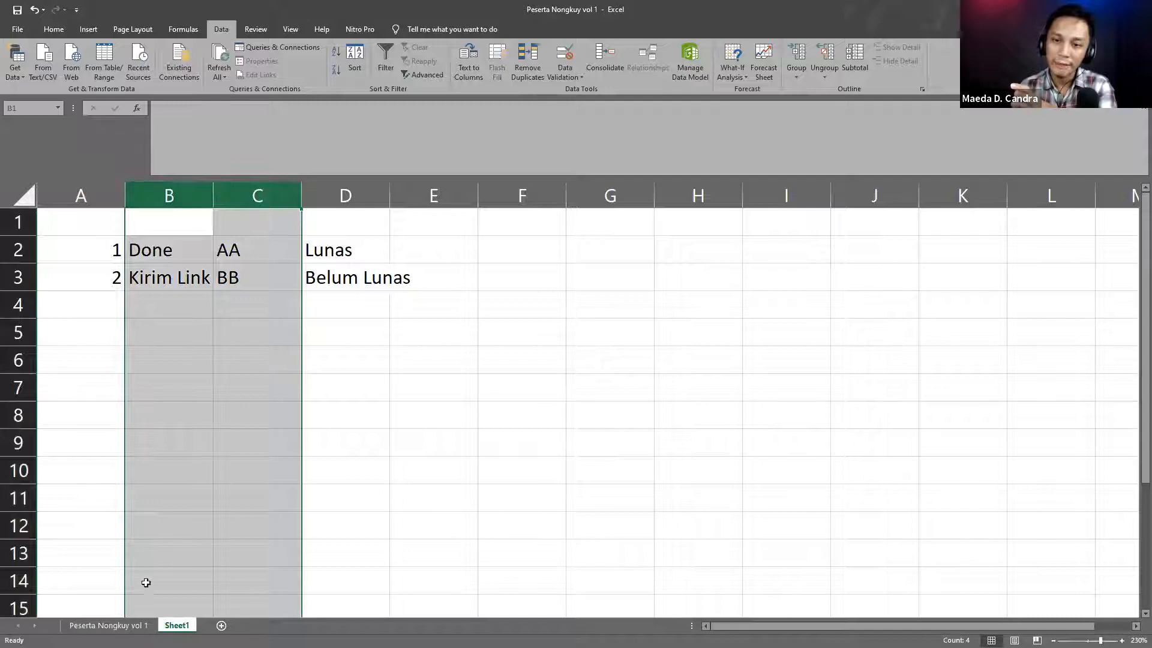
left_click(131, 625)
left_click(817, 235)
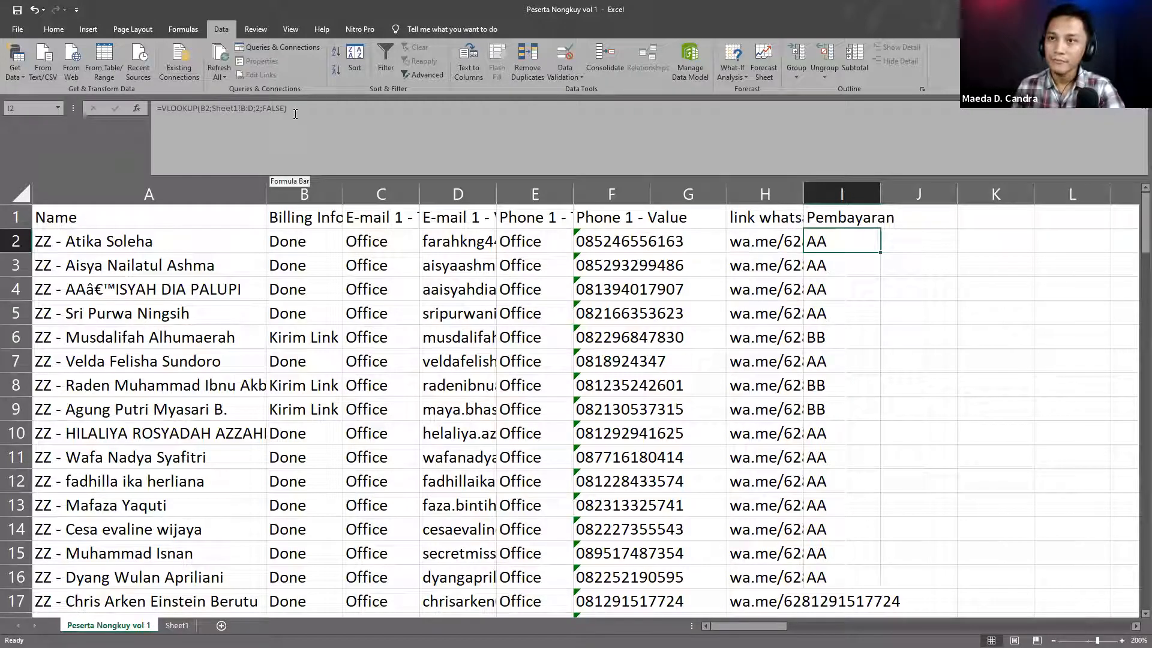
left_click(256, 110)
double_click(258, 111)
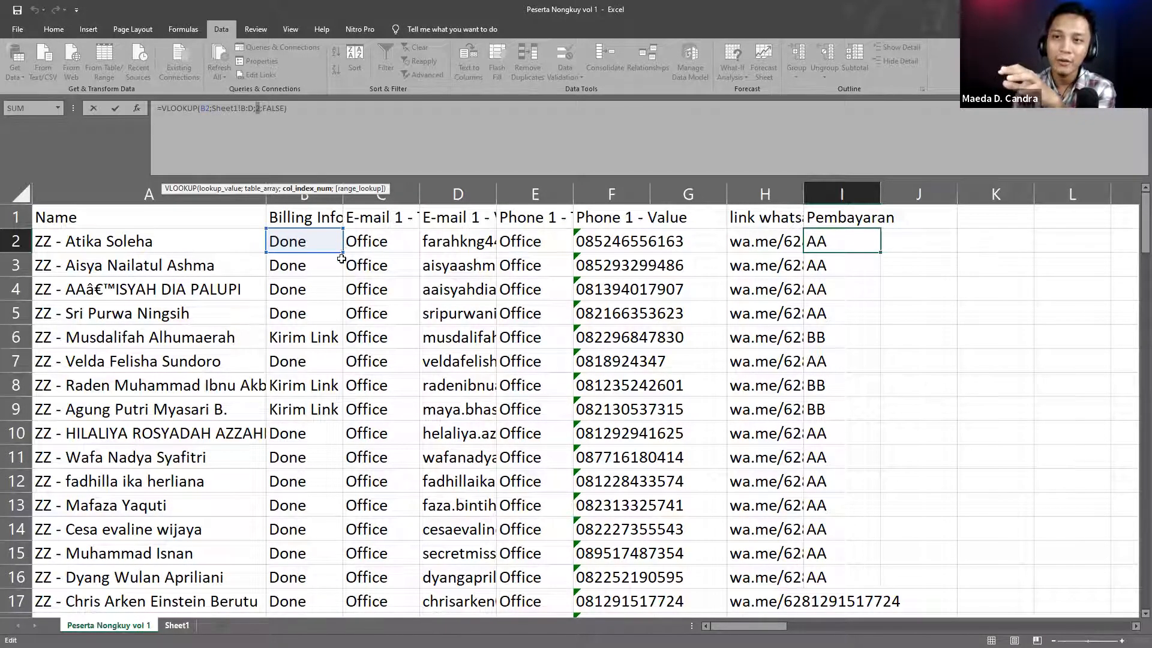
key("ctrl+Page_Down")
left_click_drag(342, 257, 341, 273)
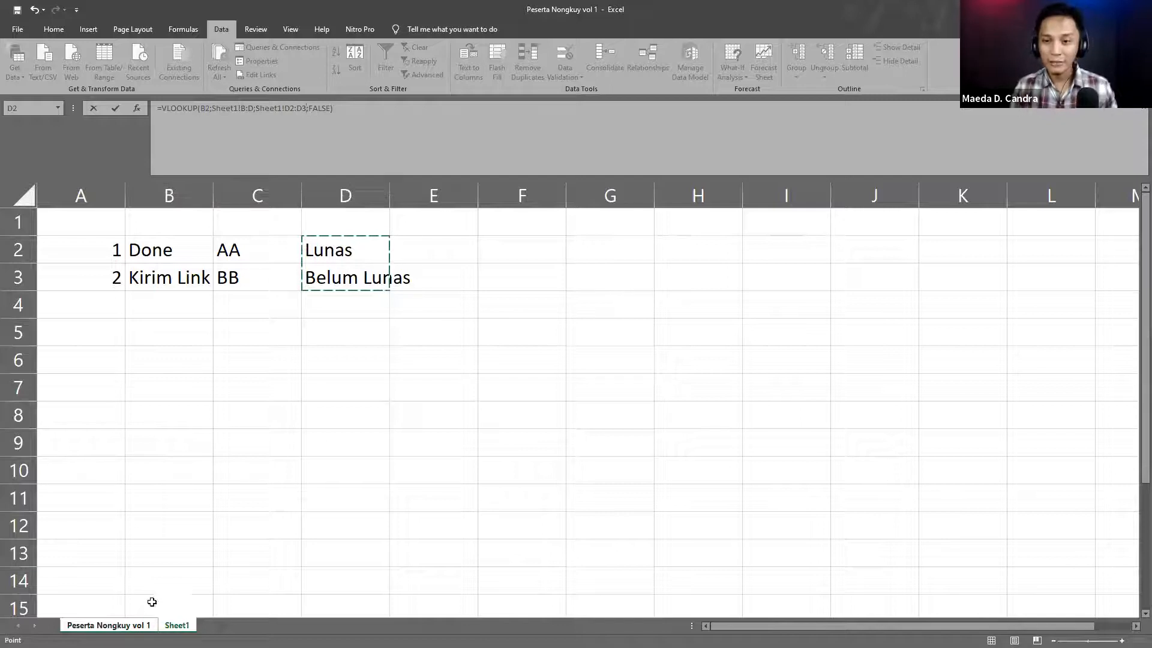
key("Escape")
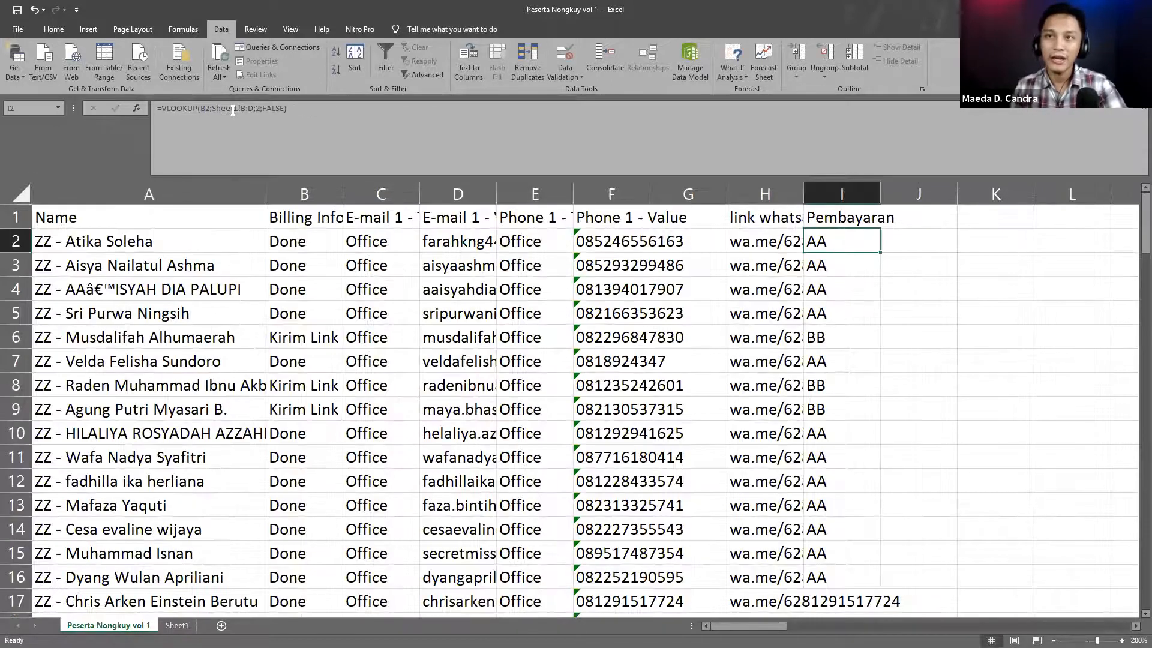
- Examine the table range and column index in I2's VLOOKUP formula against the lookup columns on Sheet1
left_click_drag(241, 108, 254, 108)
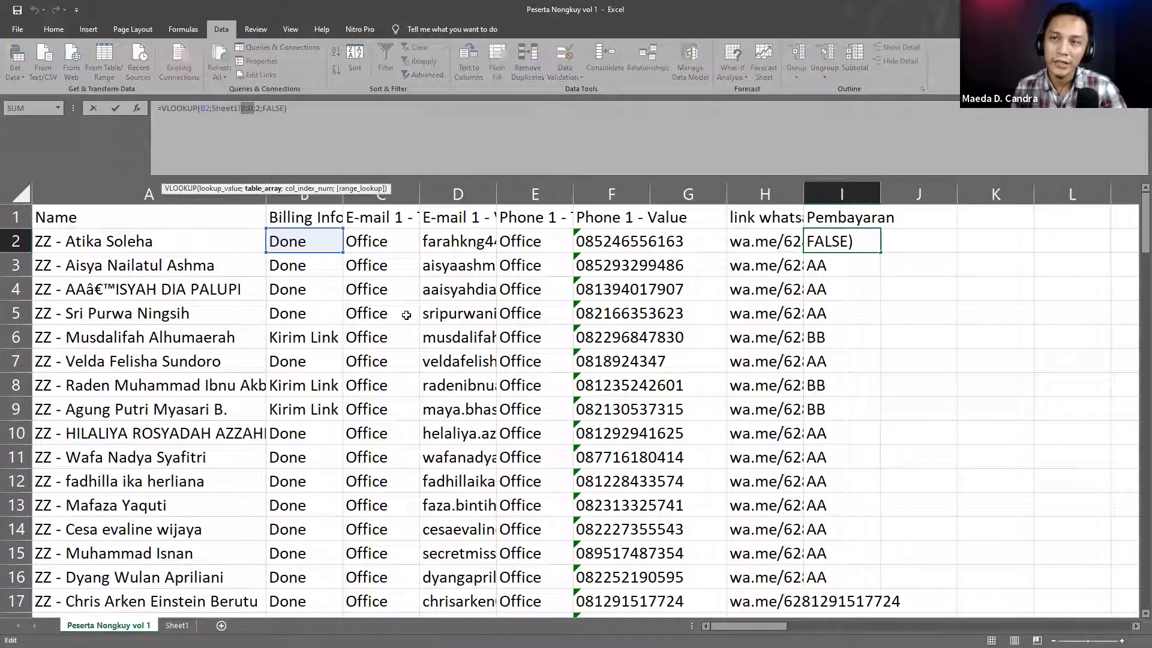
left_click(257, 109)
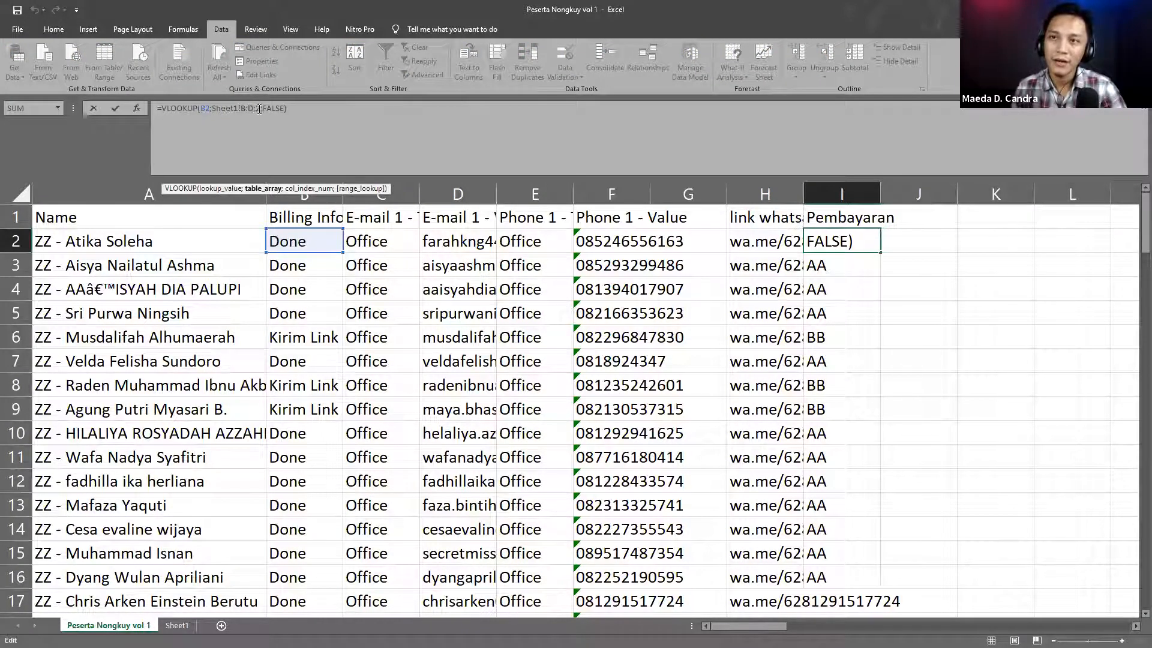
key("Right")
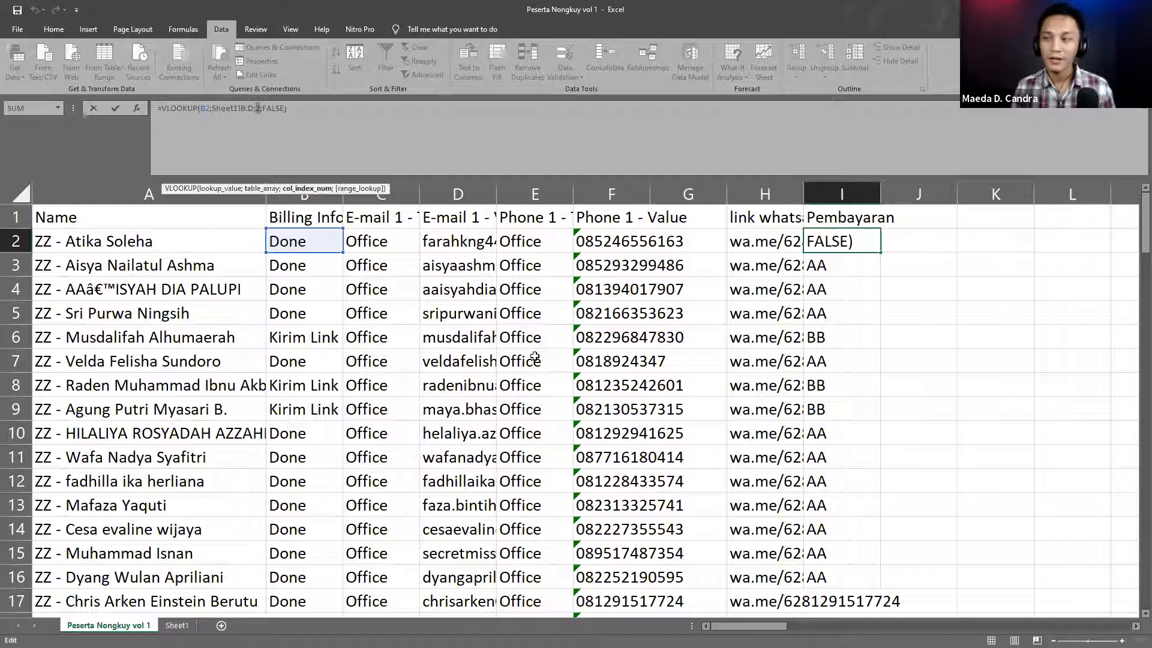
key("ctrl+Return")
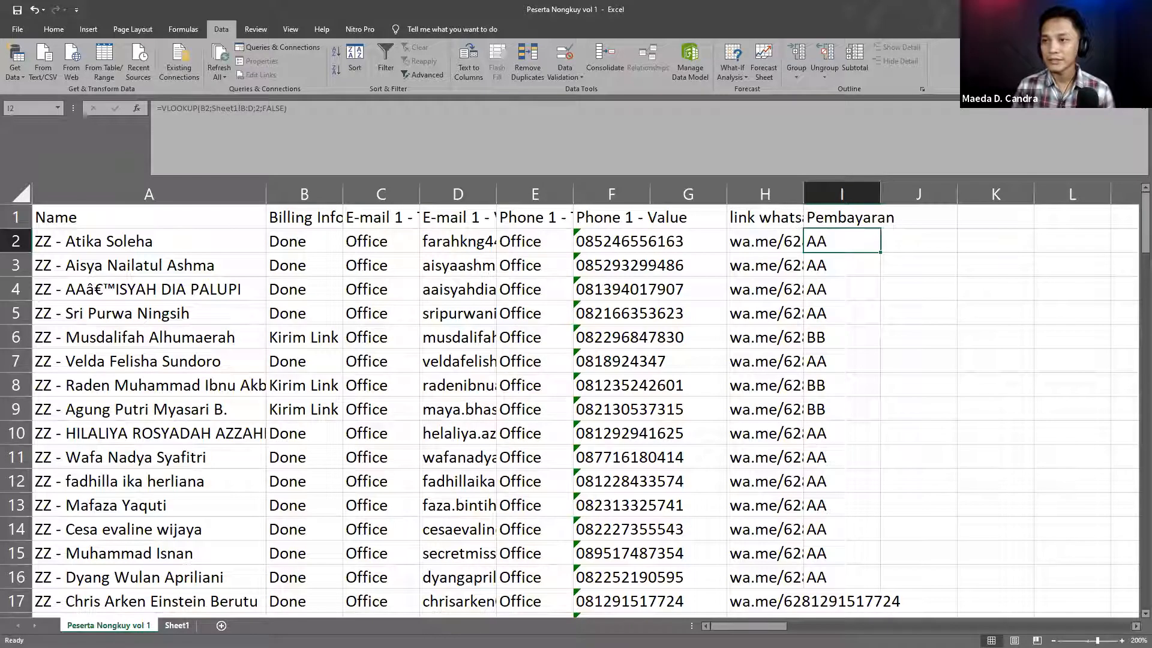
left_click(177, 626)
left_click(524, 348)
left_click(282, 232)
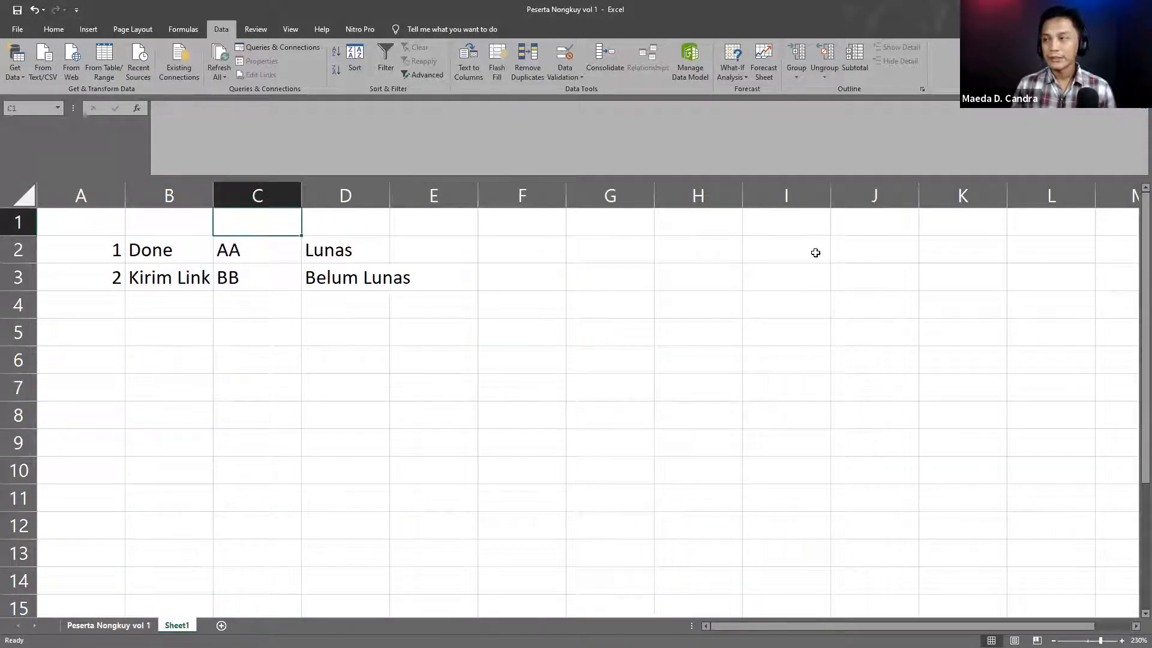
- Add the header "Pembayaran 2 (Index)" in J1 of the participant sheet
key("ctrl+Page_Up")
left_click(942, 220)
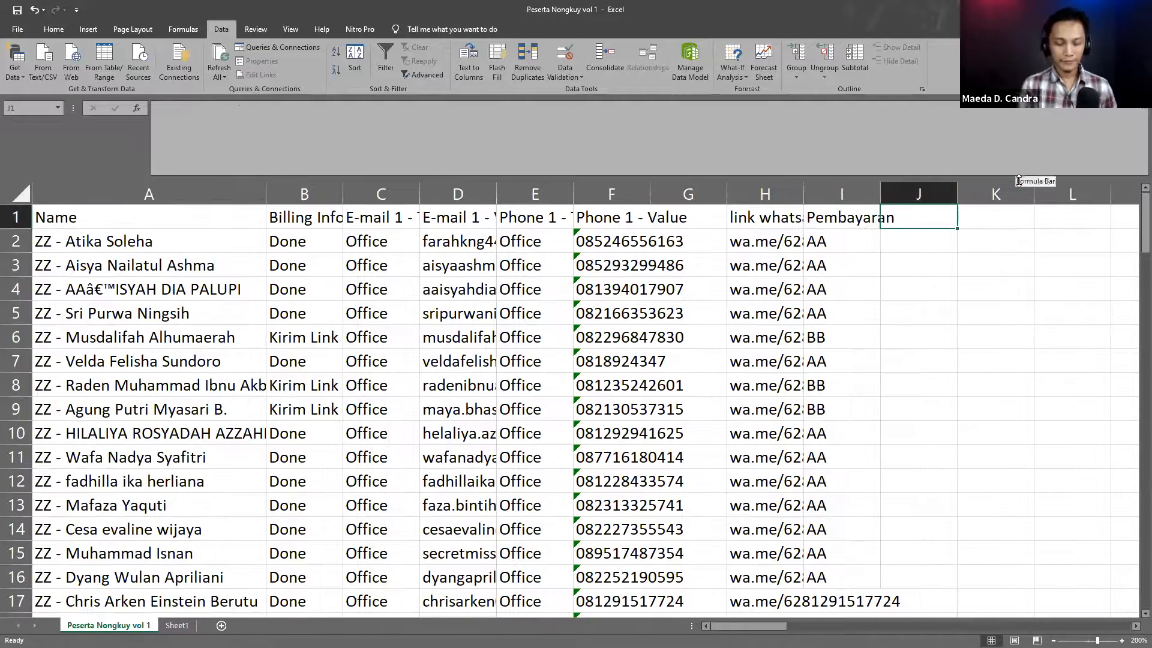
type("Pembayaran ")
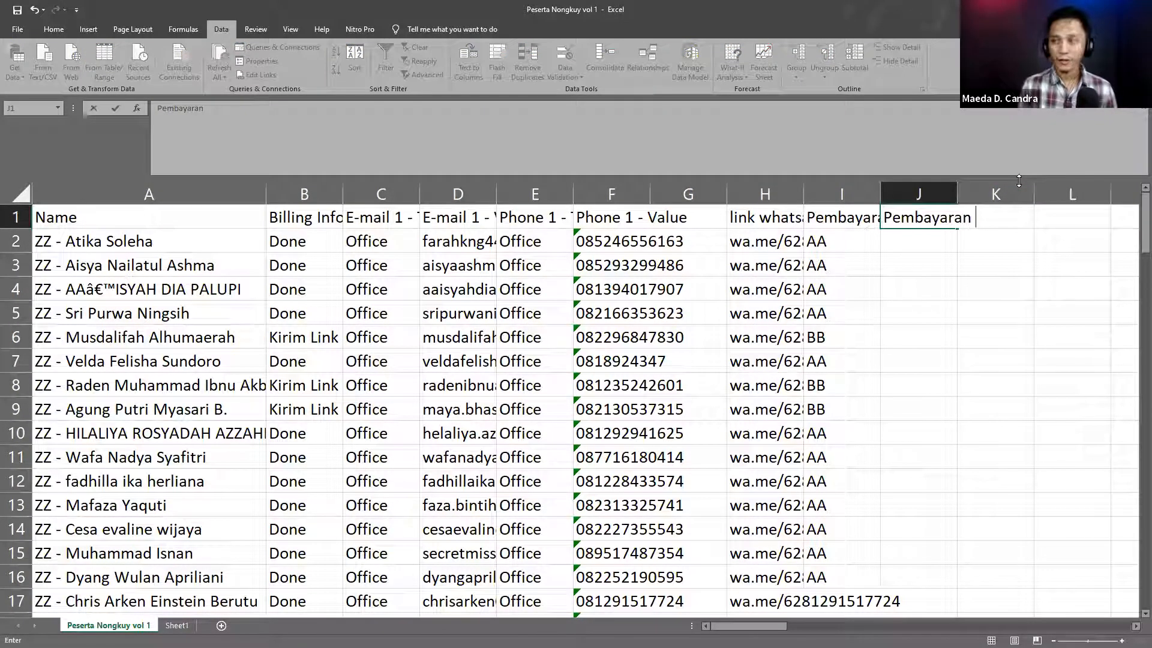
type("2 (Index)")
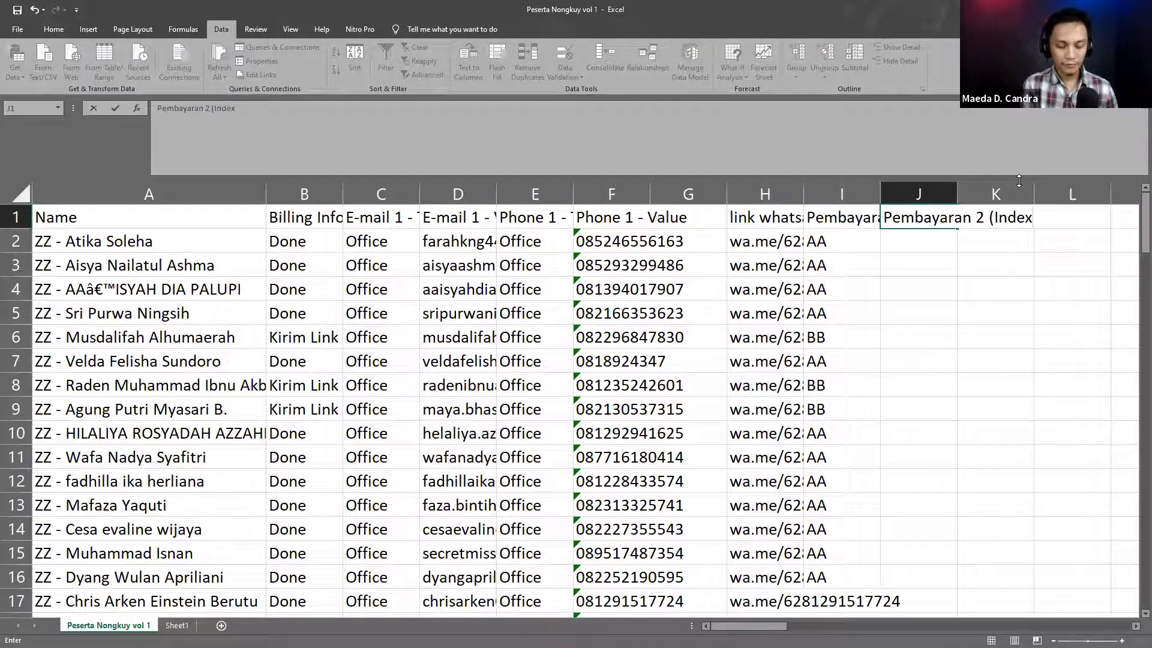
key("ctrl+Return")
- Begin an INDEX formula in J2 with Sheet1!D:D as its array
key("Down")
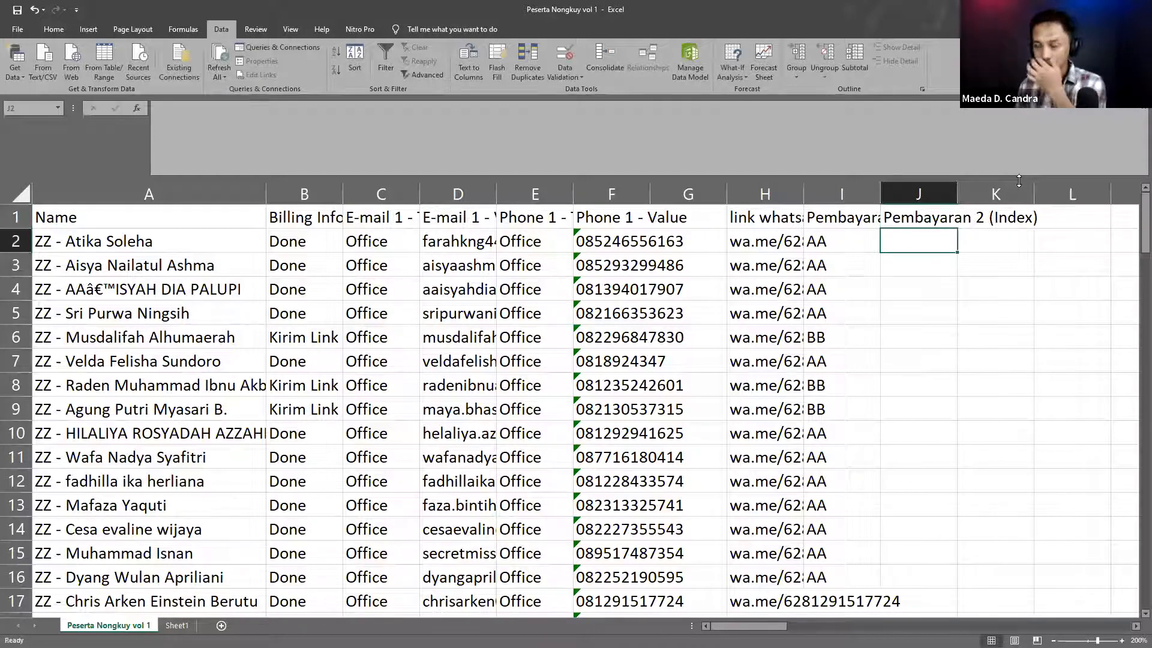
type("=")
type("ince")
key("BackSpace")
key("BackSpace")
type("de")
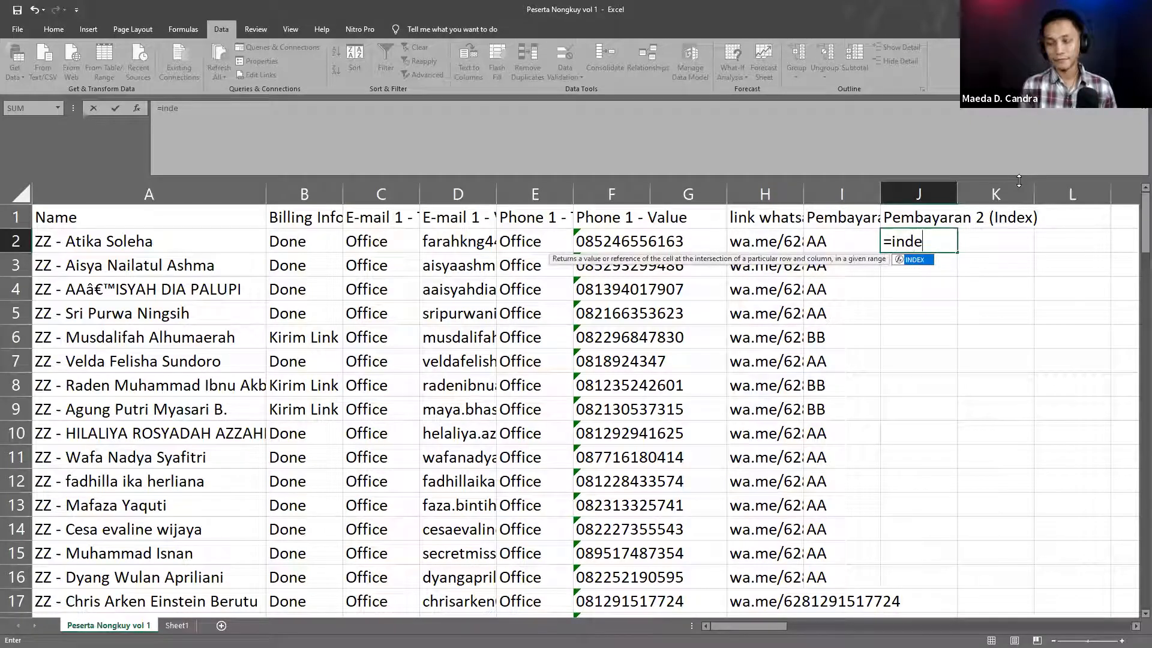
type("x(")
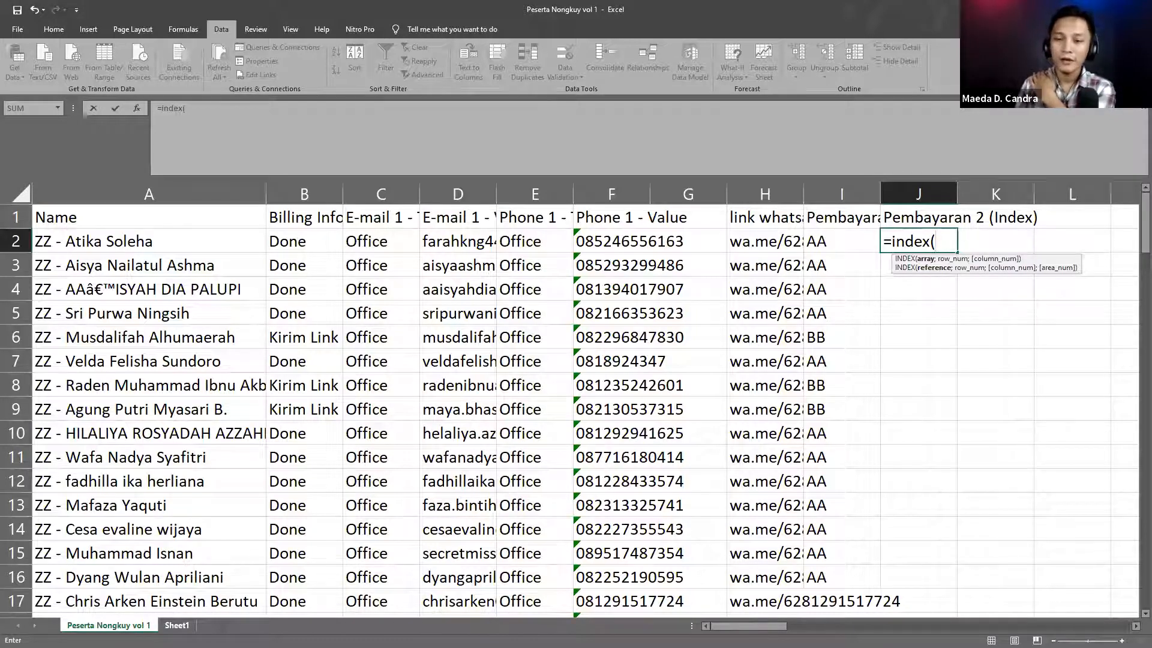
left_click(177, 626)
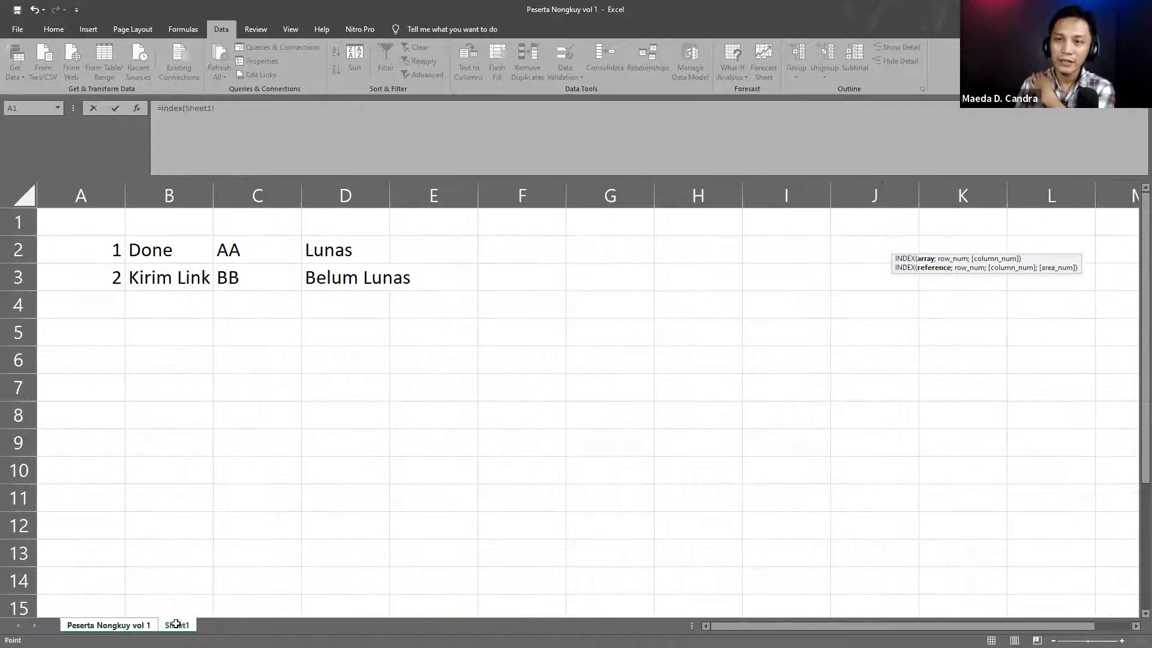
left_click(350, 195)
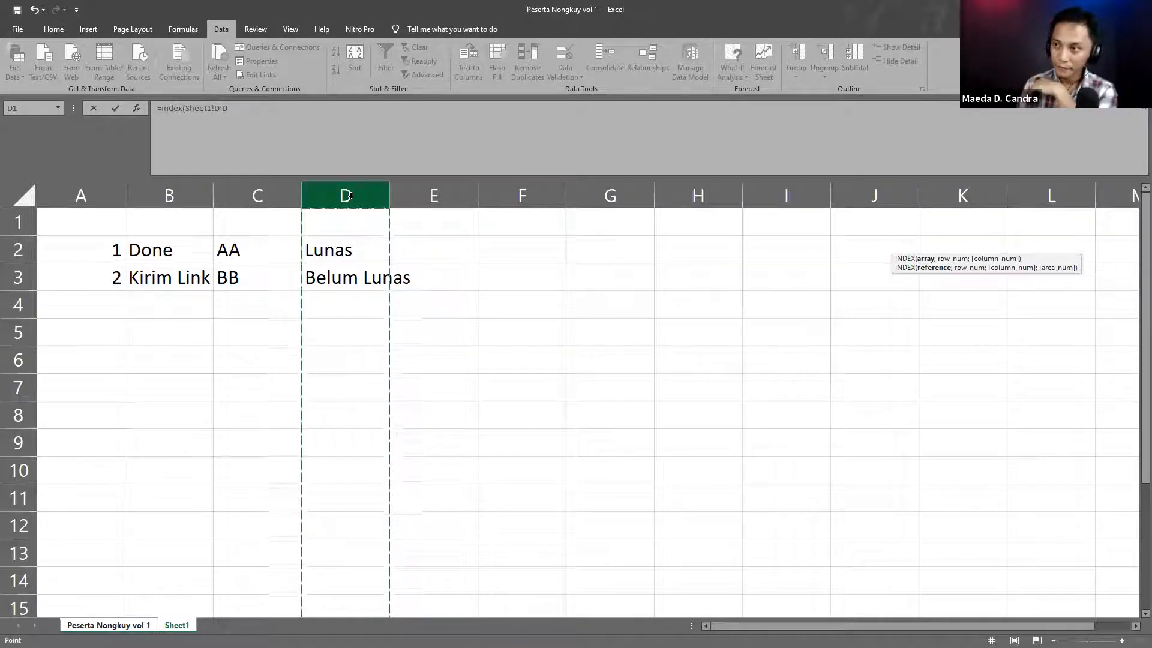
type(";")
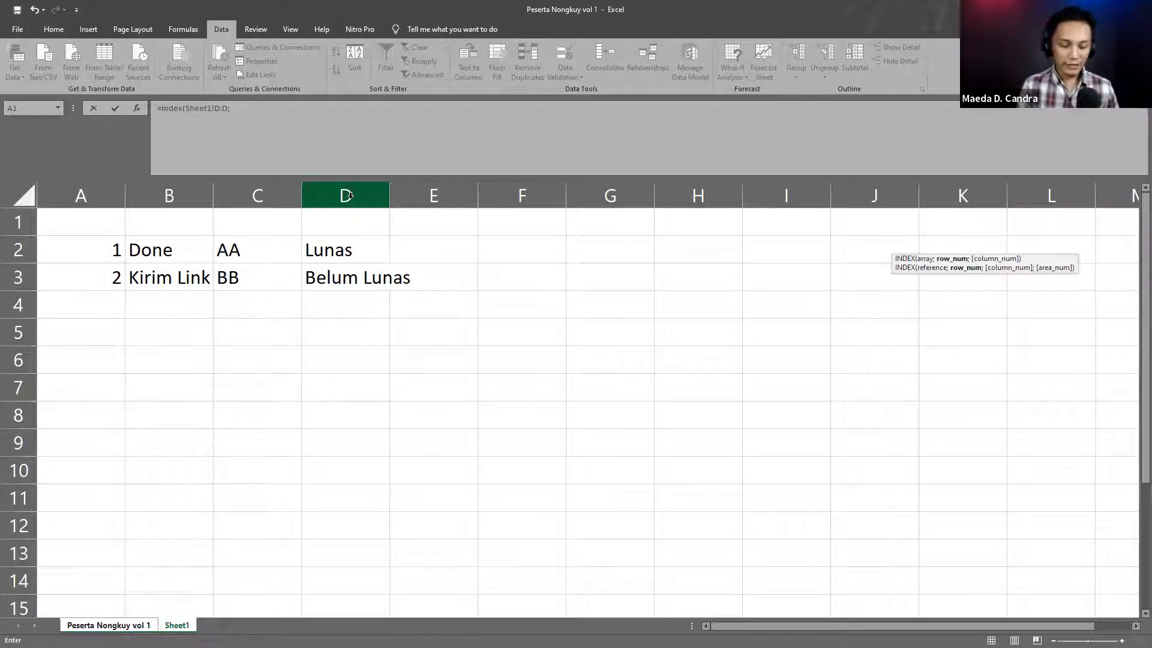
- Nest a MATCH function as the INDEX row number, with B2 of the participant sheet as its lookup value
type("mat")
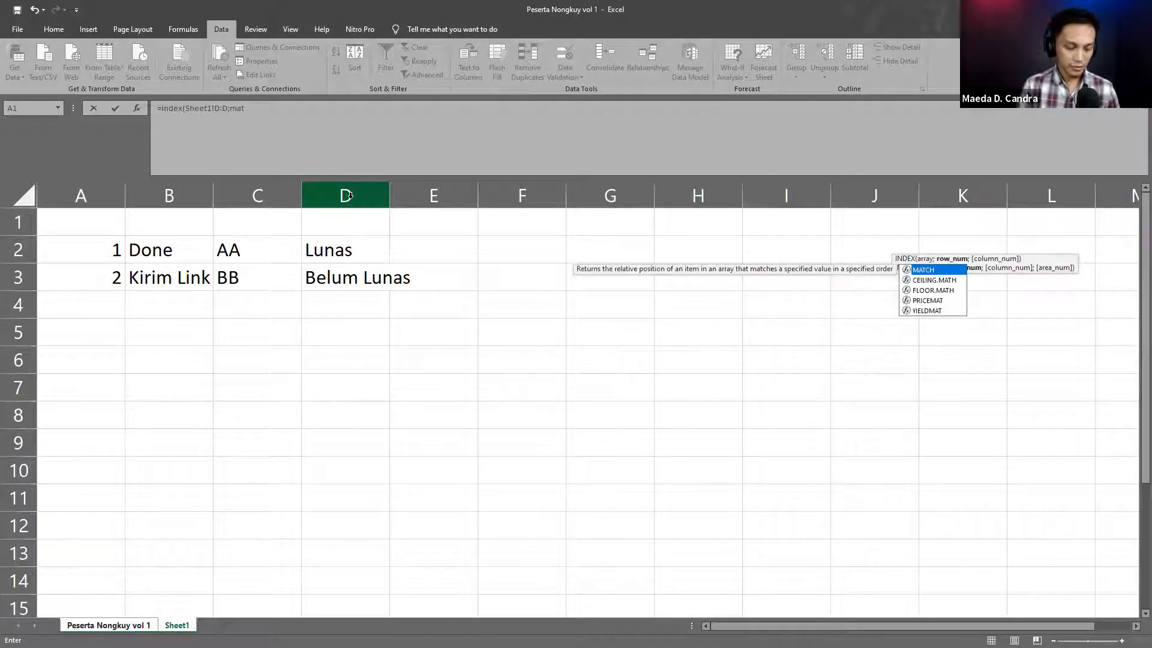
type("ch")
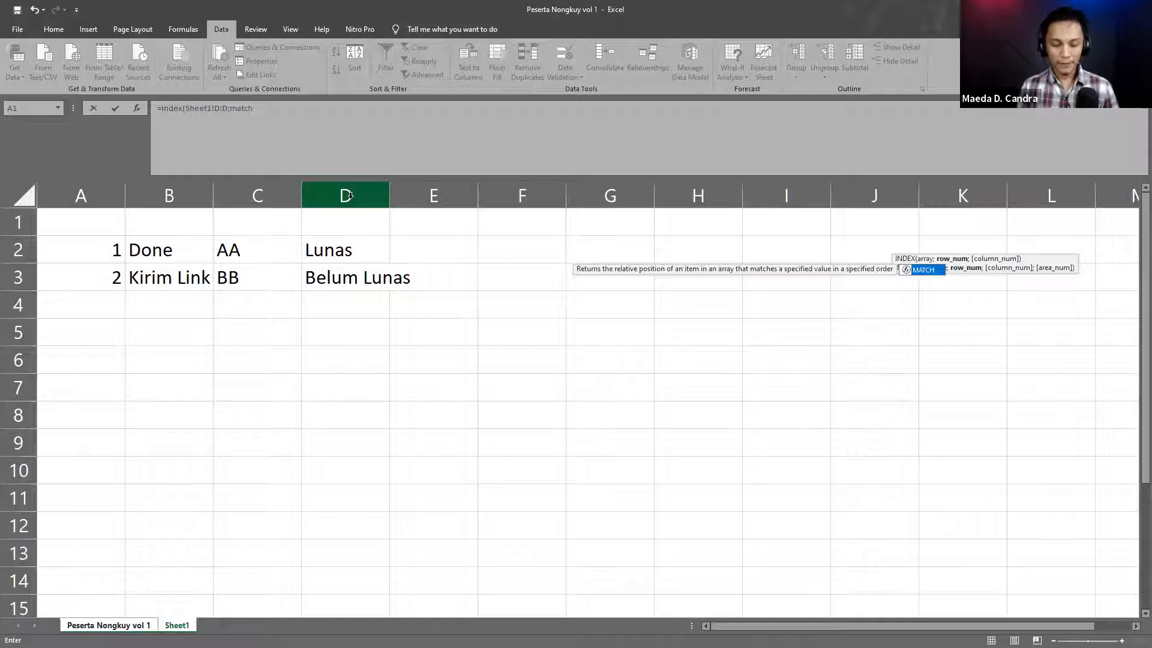
type("(")
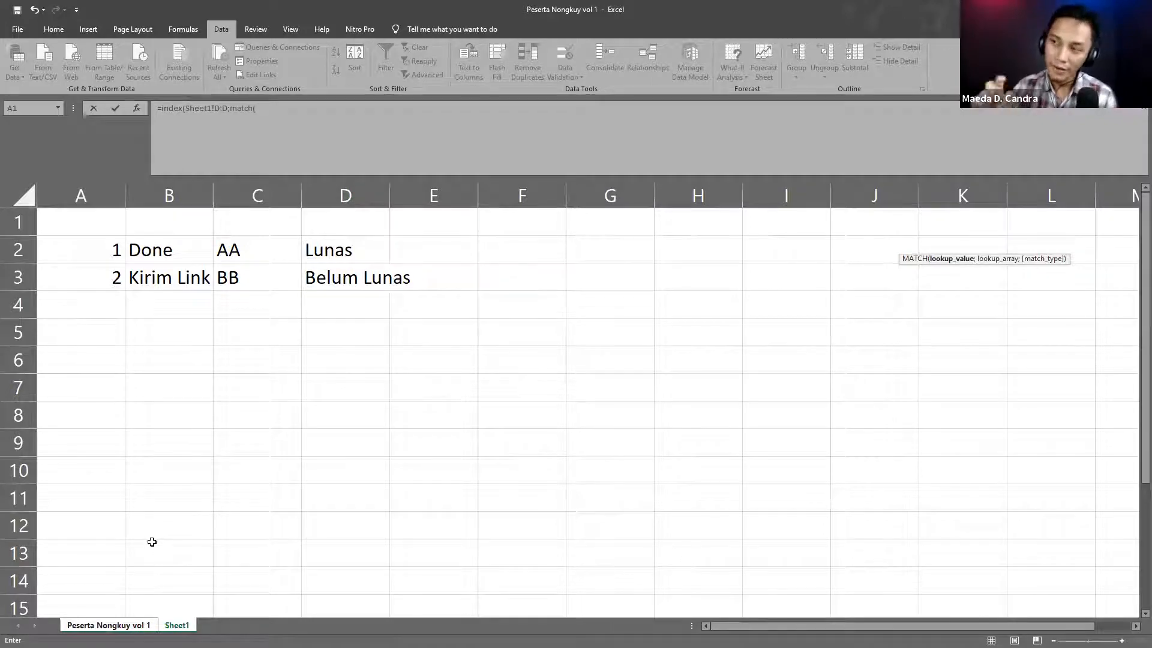
left_click(118, 627)
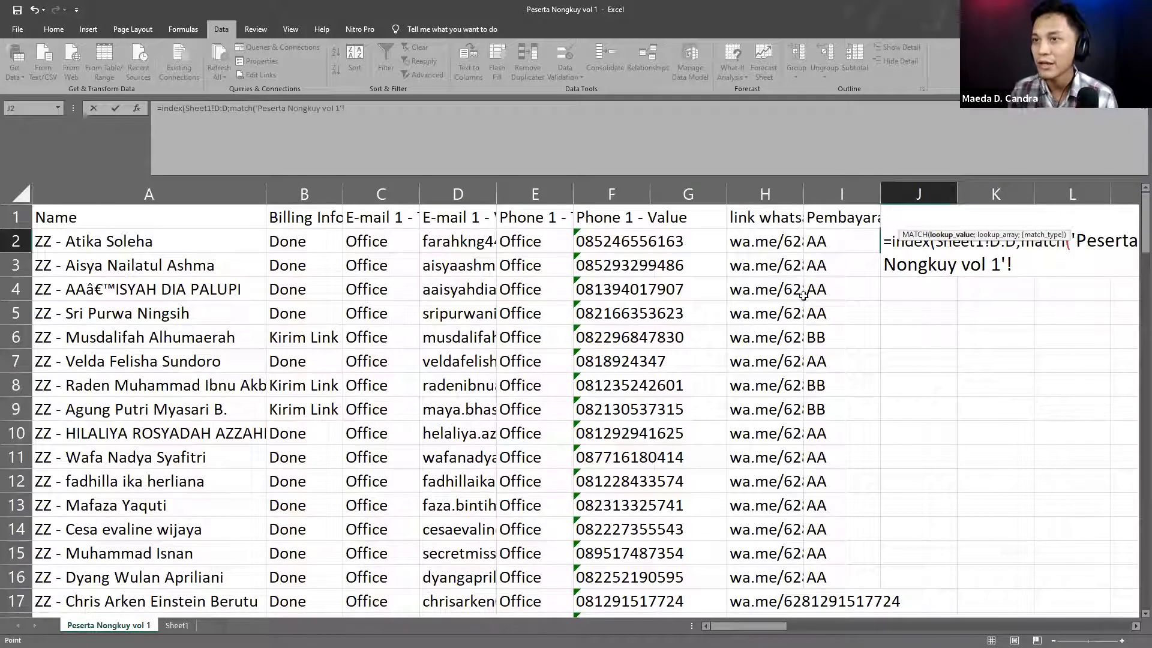
left_click(331, 243)
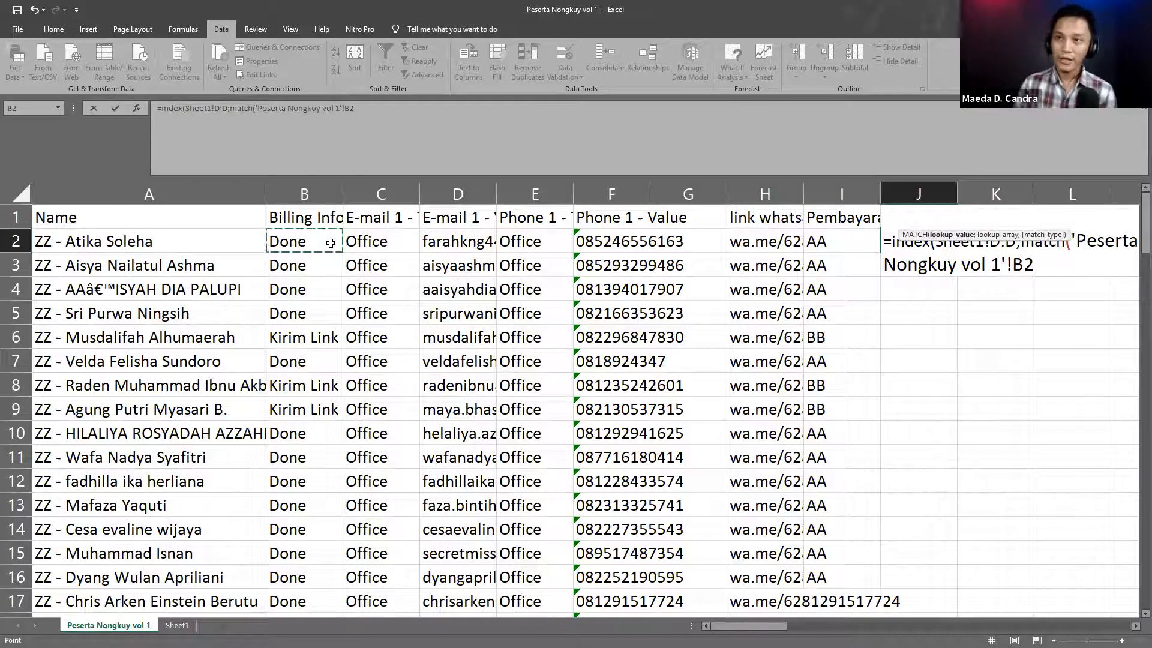
type(";")
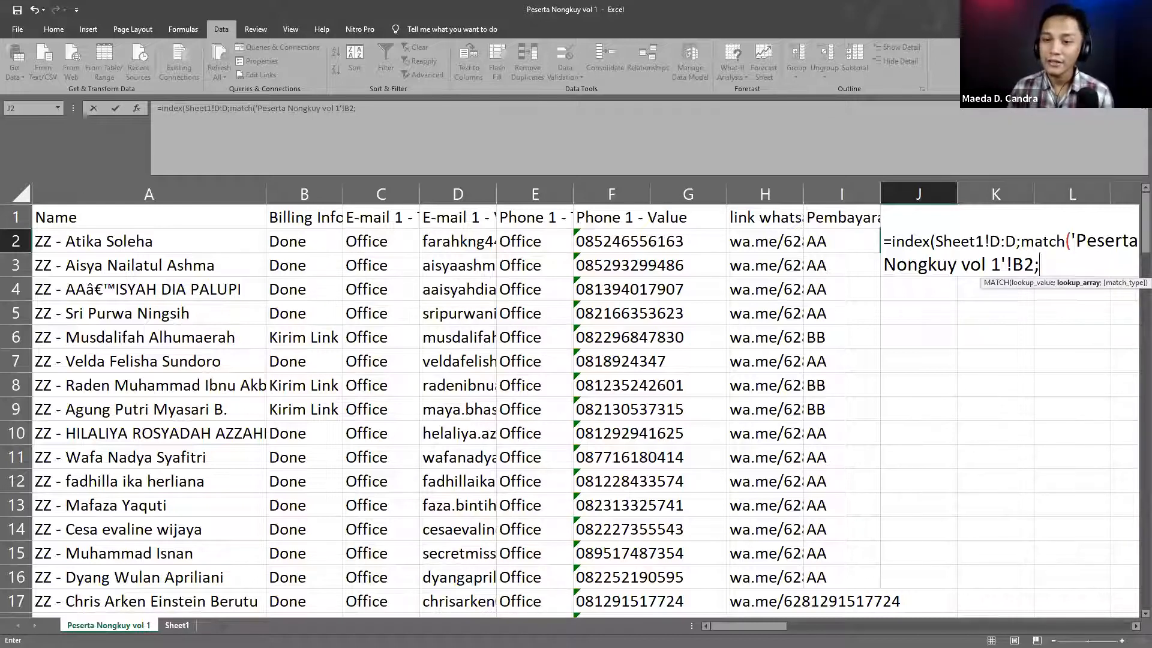
- Complete the MATCH with lookup array Sheet1!B:D and match type 0, and enter the formula with Excel's bracket correction
key("ctrl+Page_Down")
left_click(180, 194)
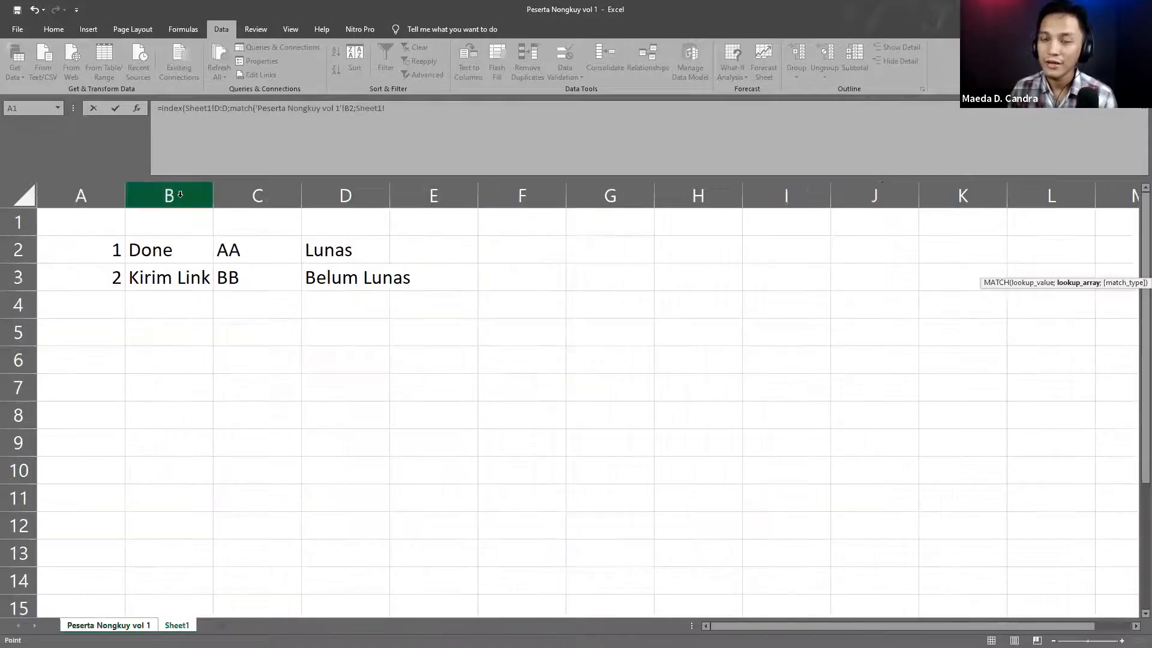
left_click_drag(180, 193, 319, 214)
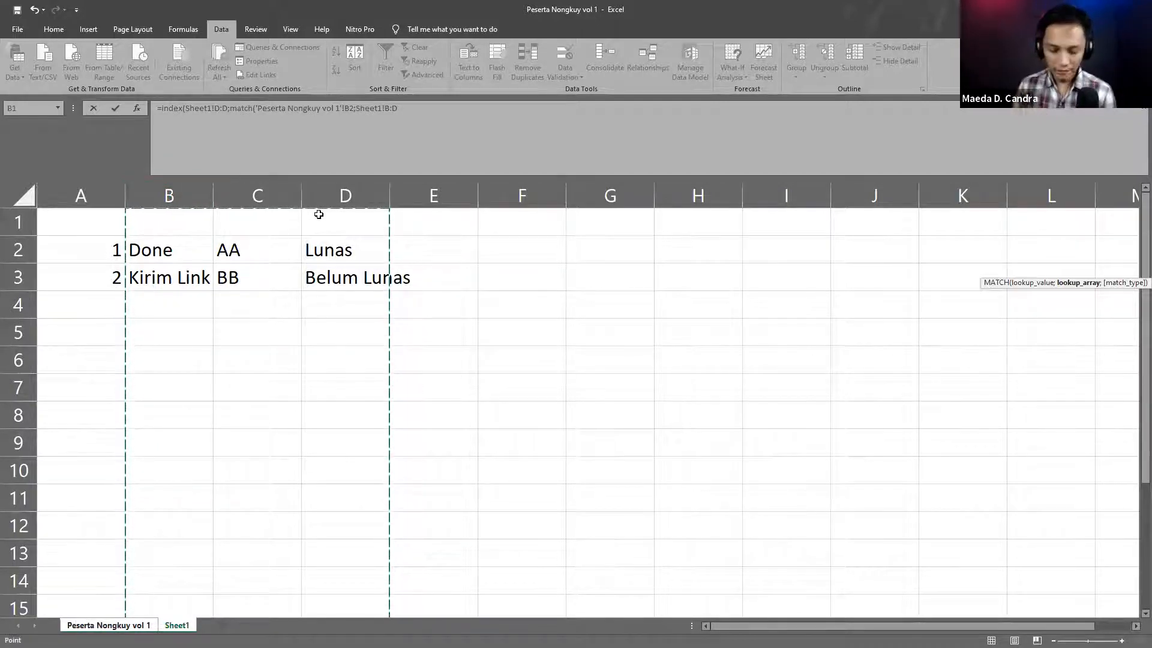
type(";")
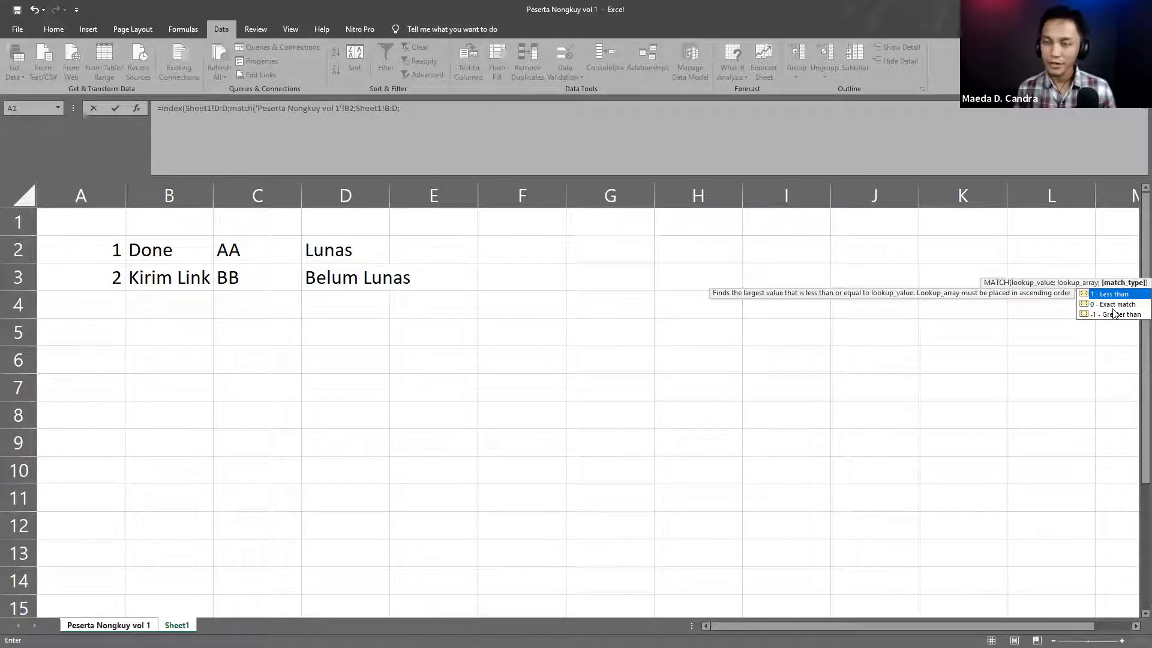
type("0")
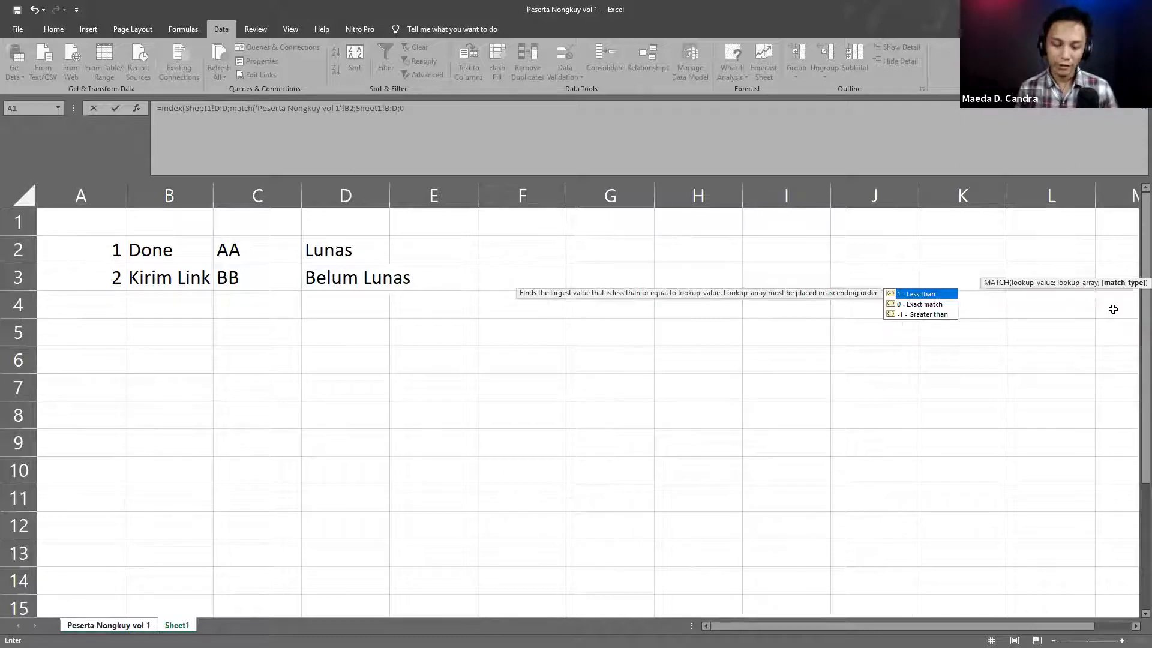
type(")")
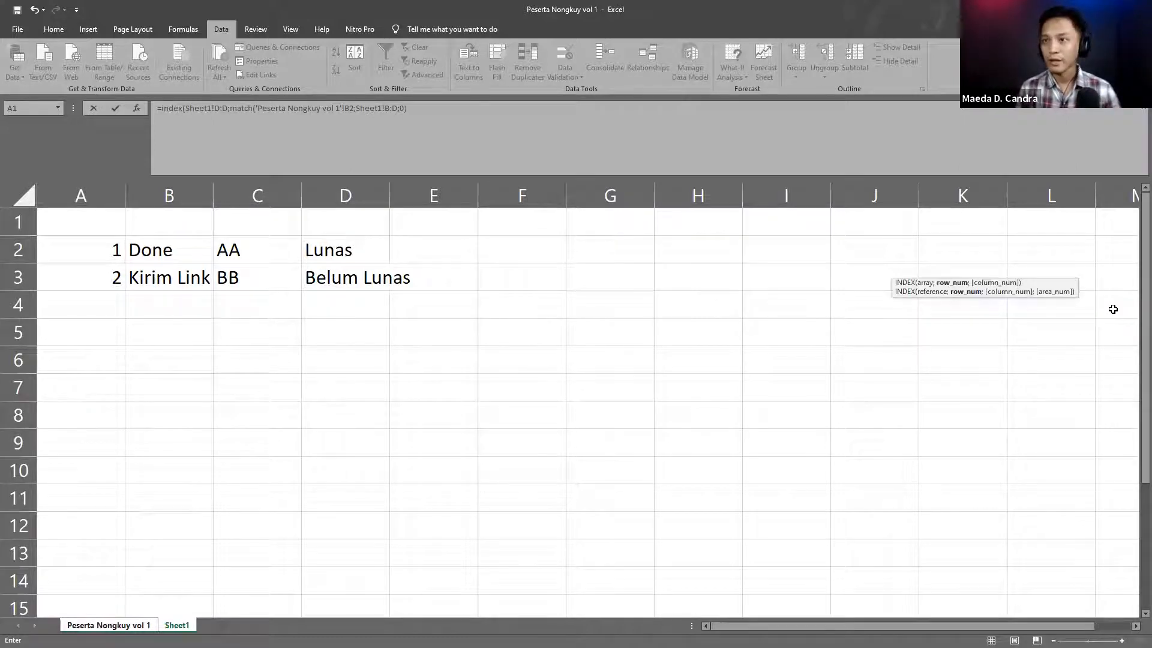
key("Return")
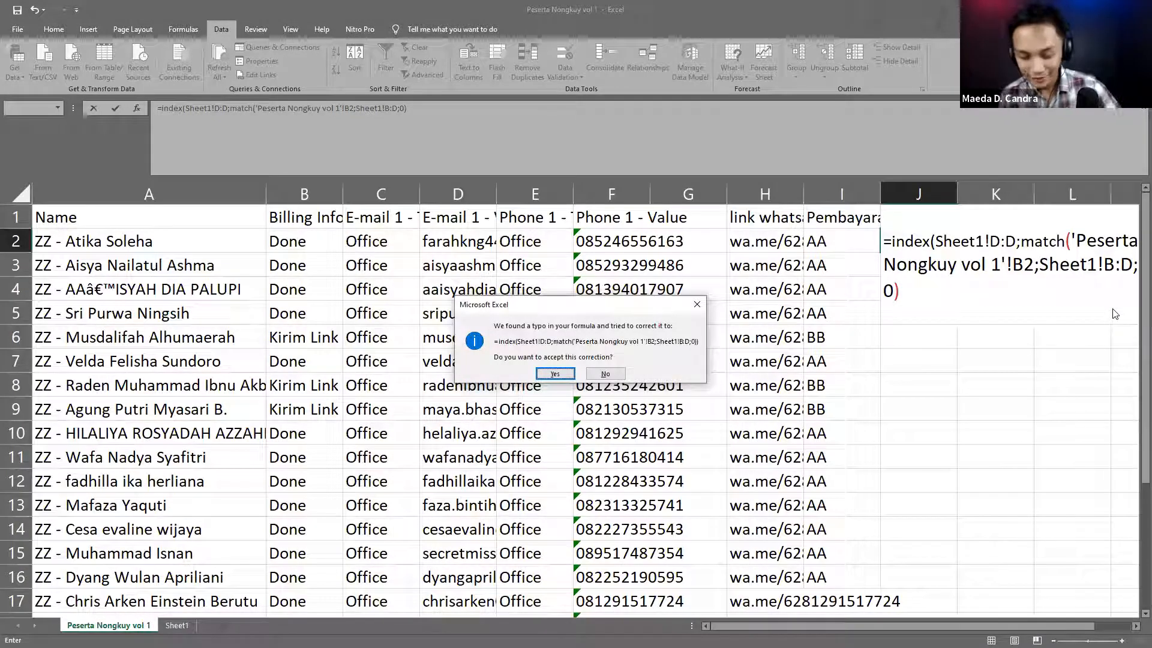
key("Return")
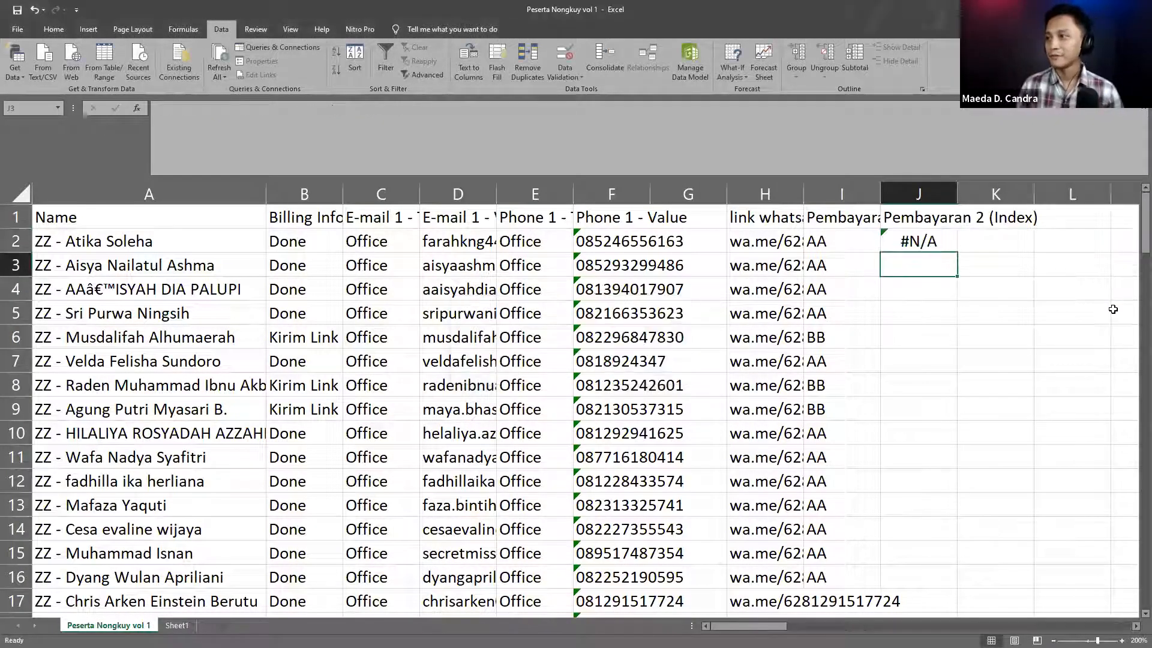
- Review the arguments of the INDEX MATCH formula in J2 and change the MATCH lookup array to Sheet1!B:B
key("Up")
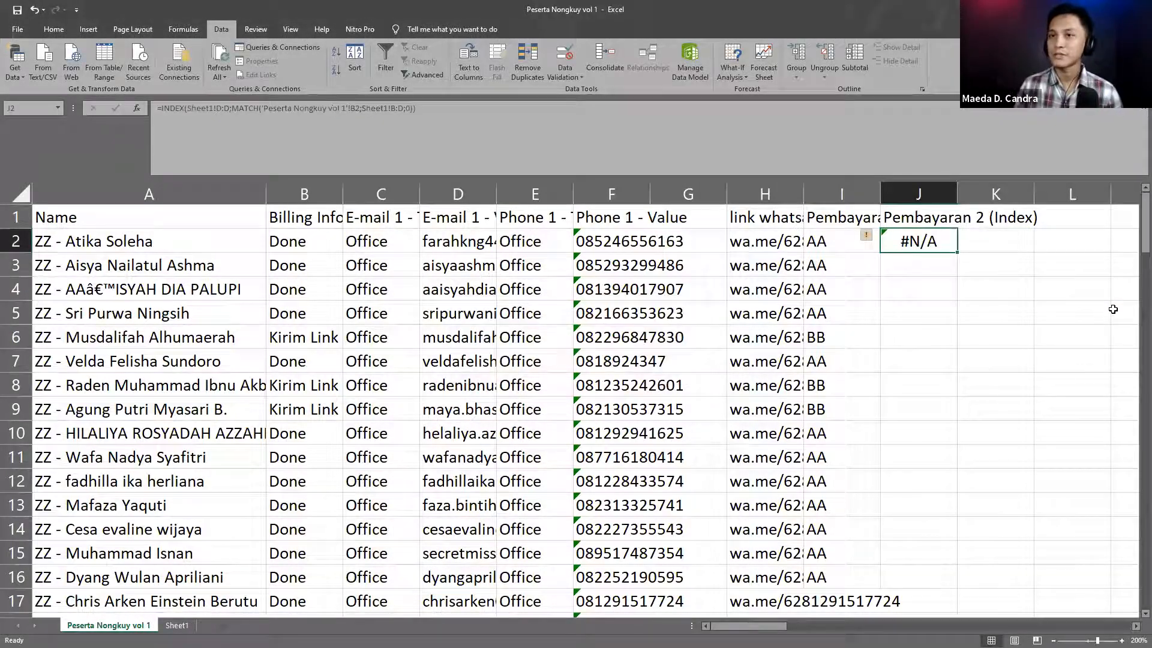
left_click(447, 120)
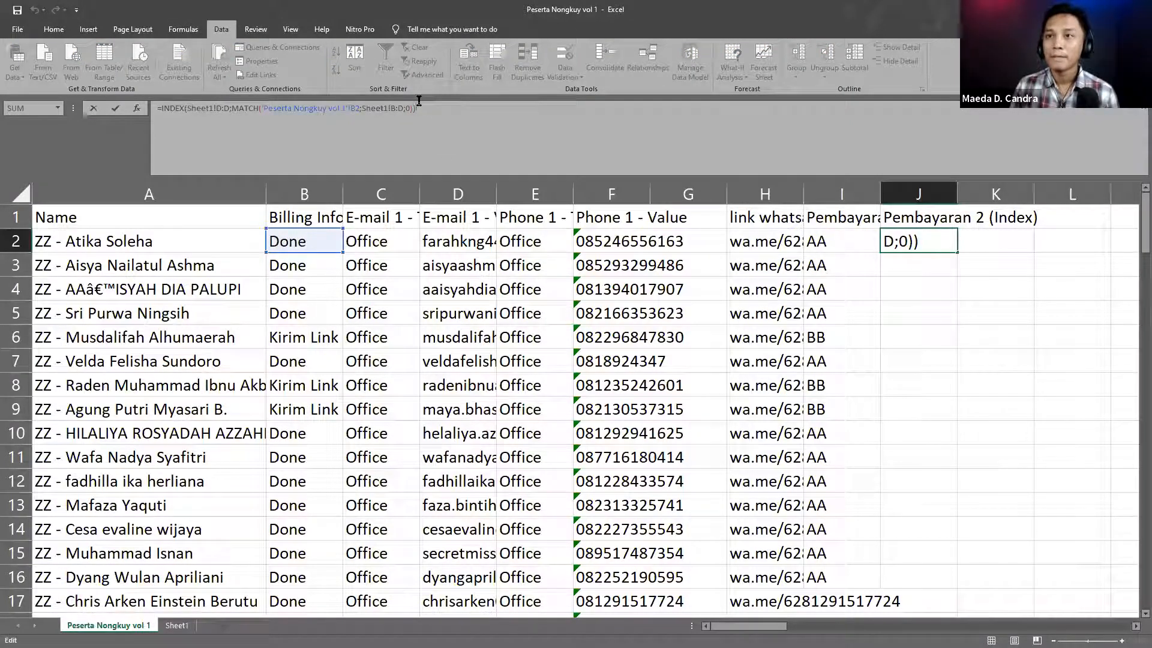
left_click(358, 114)
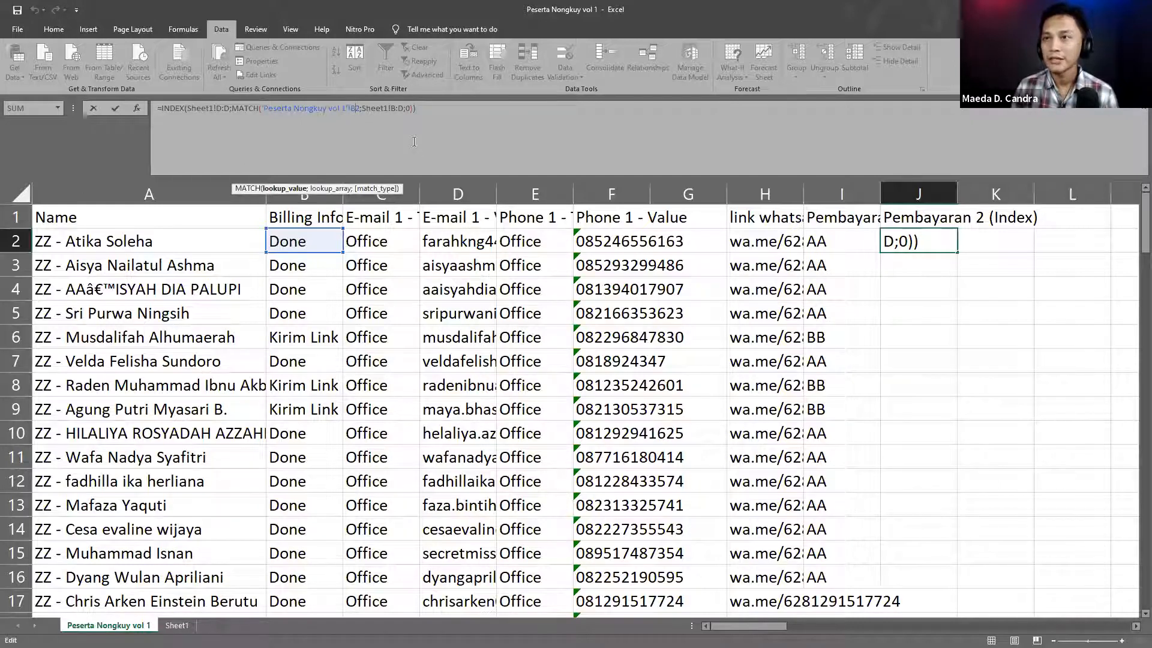
left_click(231, 110)
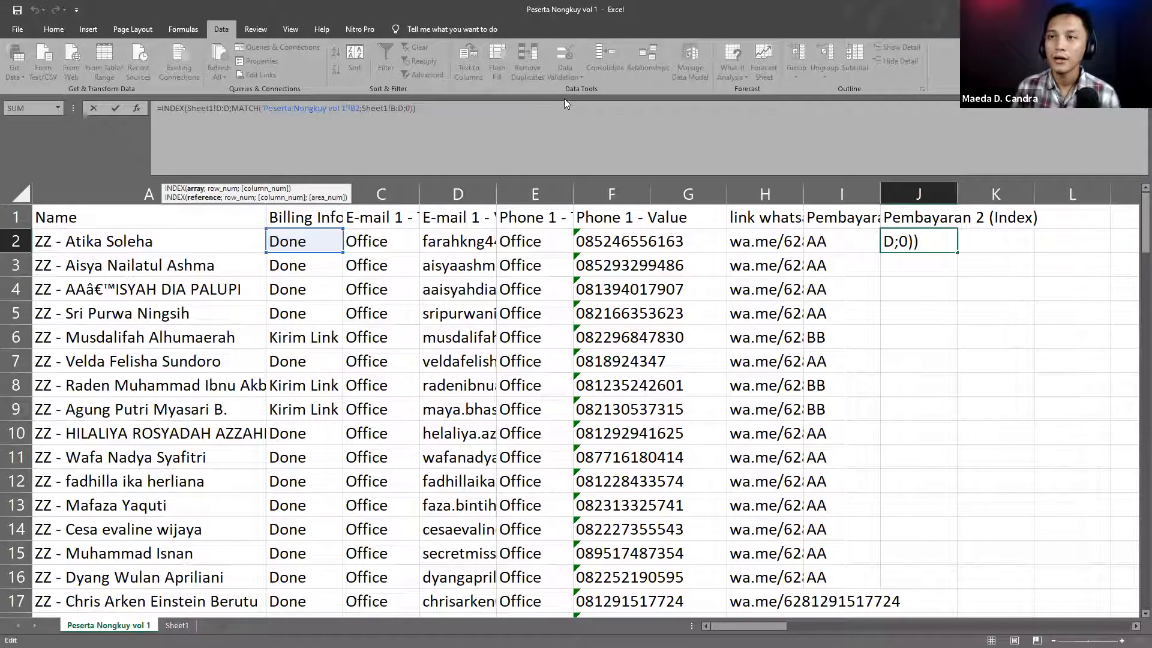
left_click(362, 108)
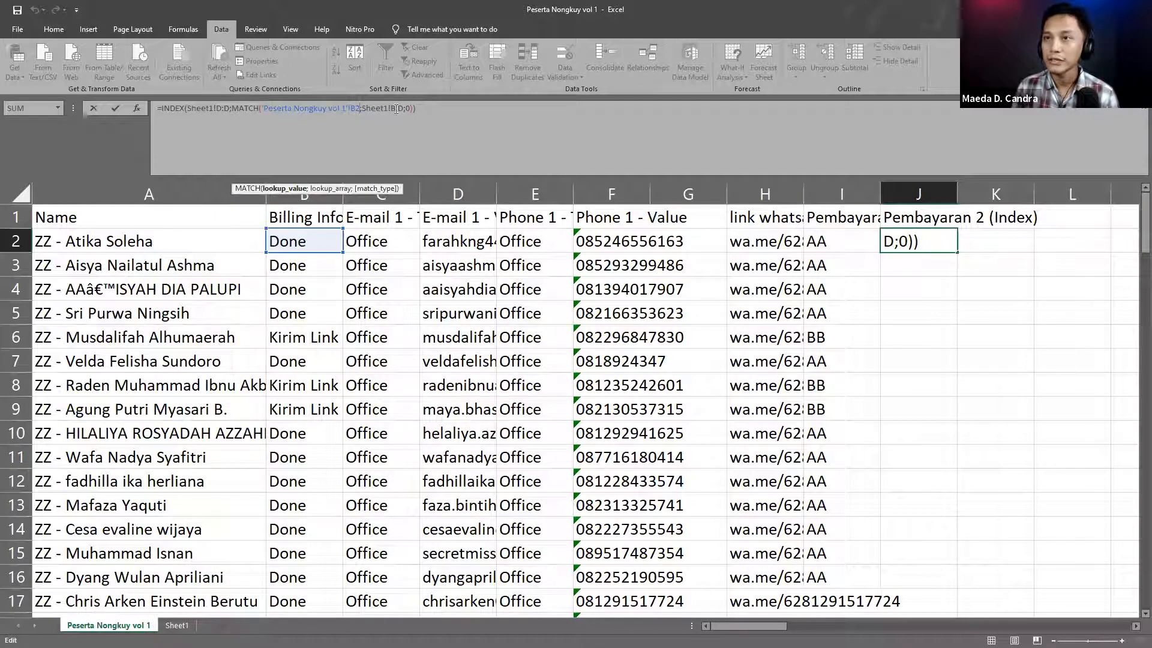
left_click(391, 109)
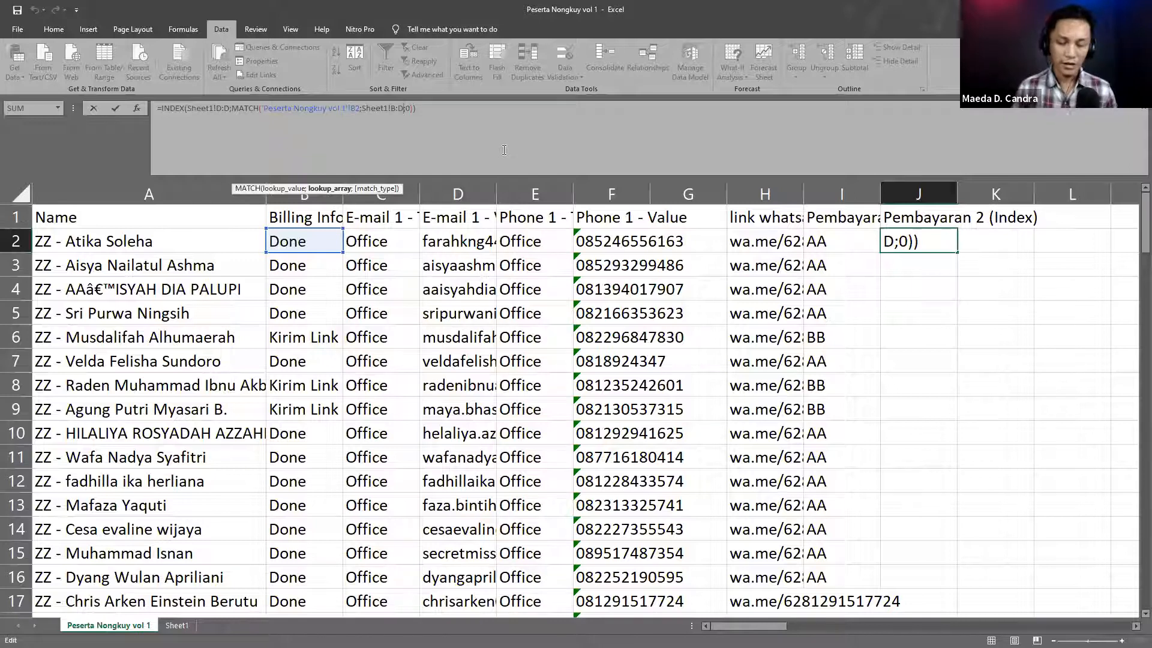
key("BackSpace")
type("B")
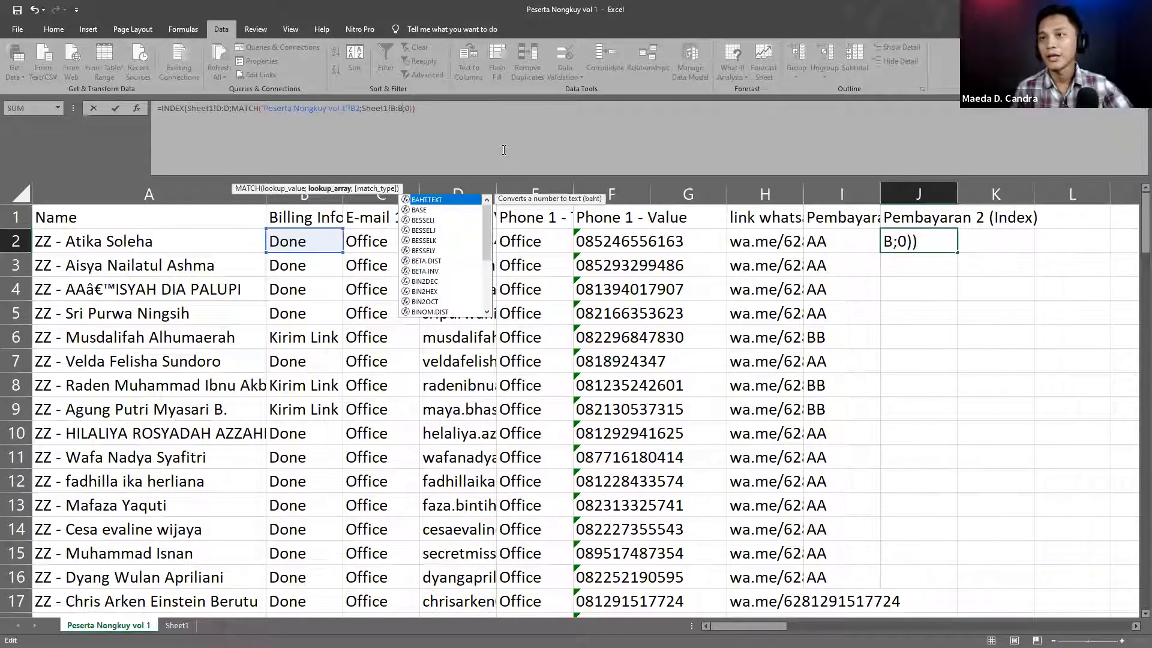
key("Return")
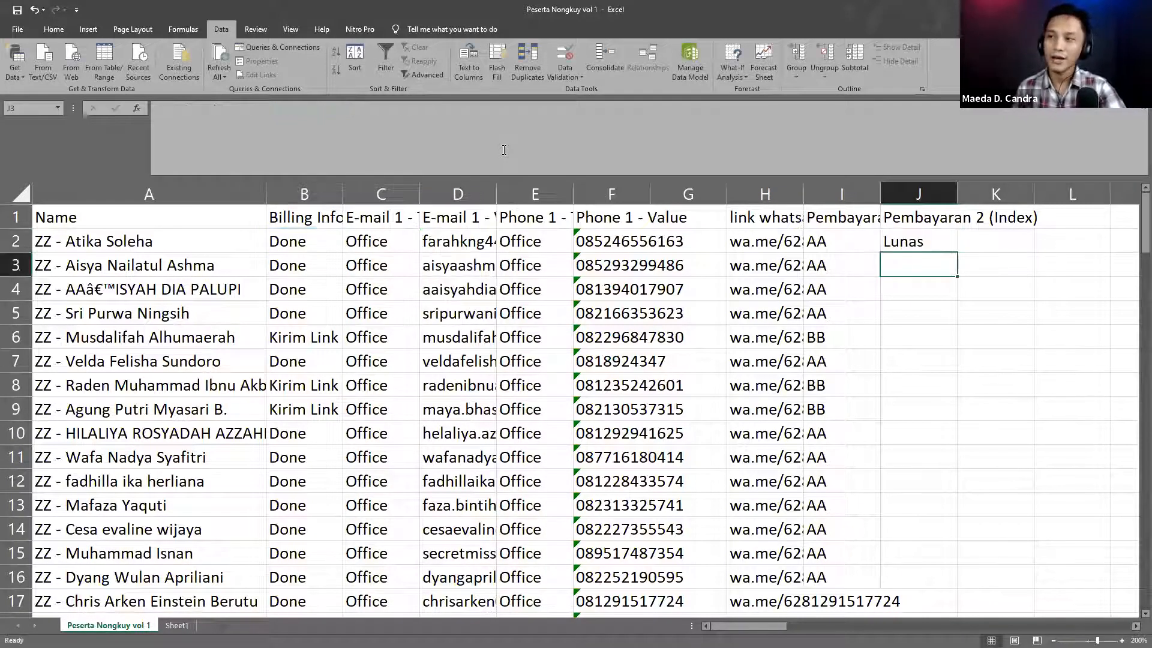
- Fill the INDEX MATCH formula from J2 down through J15 in the Pembayaran 2 (Index) column
left_click(936, 247)
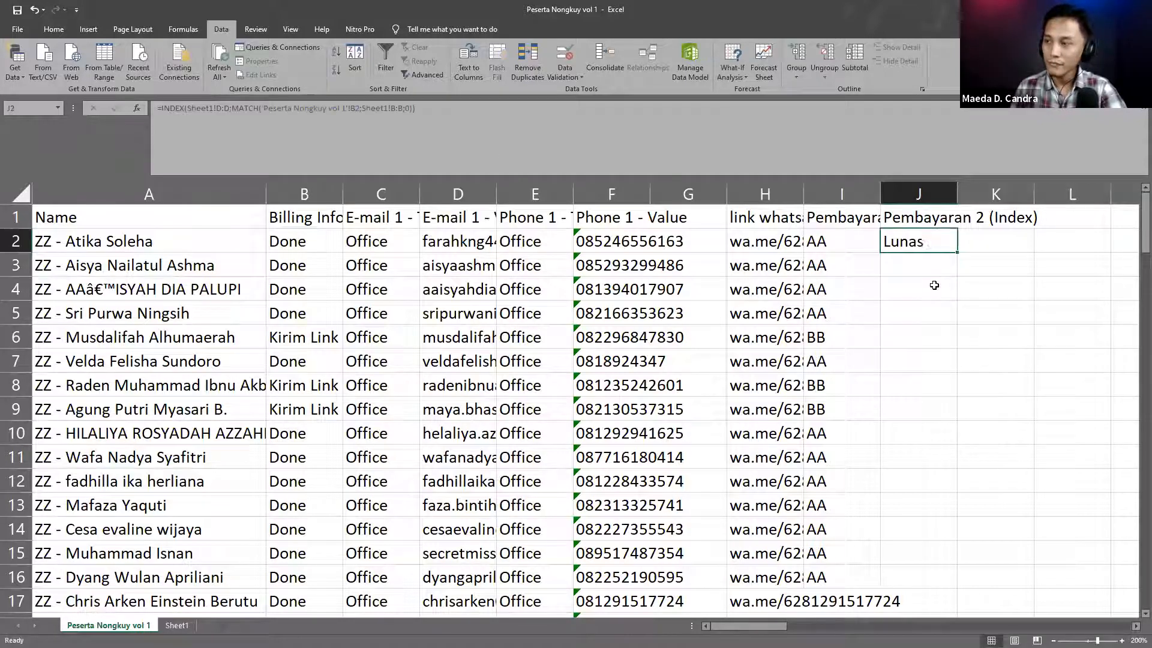
left_click(959, 254)
left_click(952, 243)
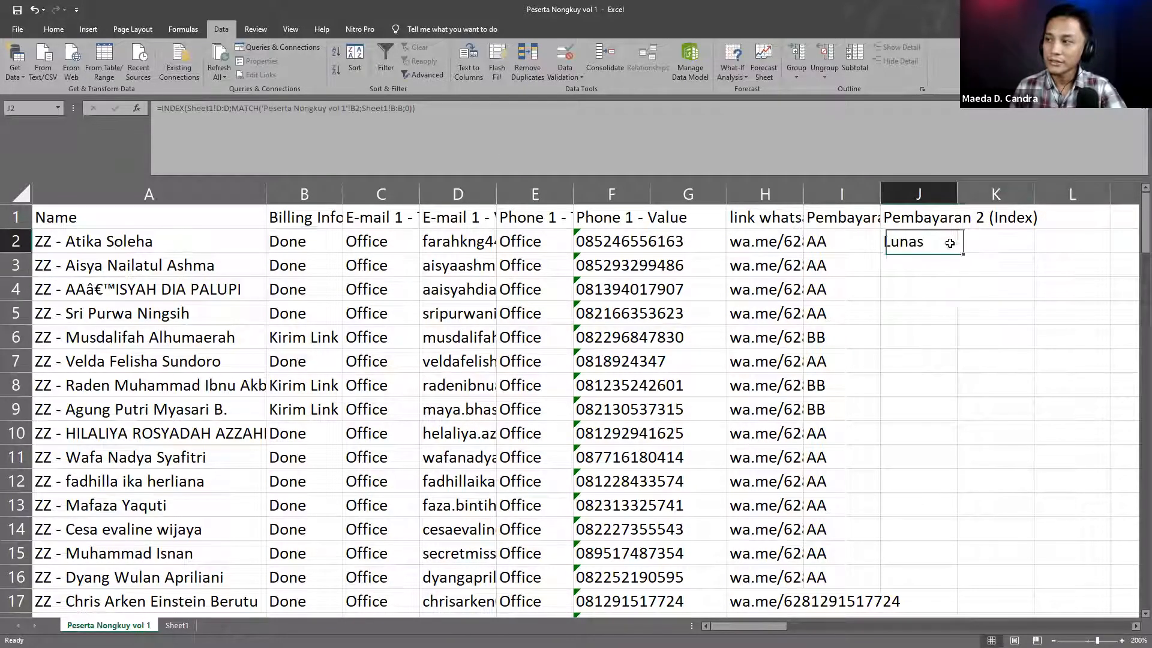
left_click_drag(958, 253, 924, 571)
left_click(1017, 339)
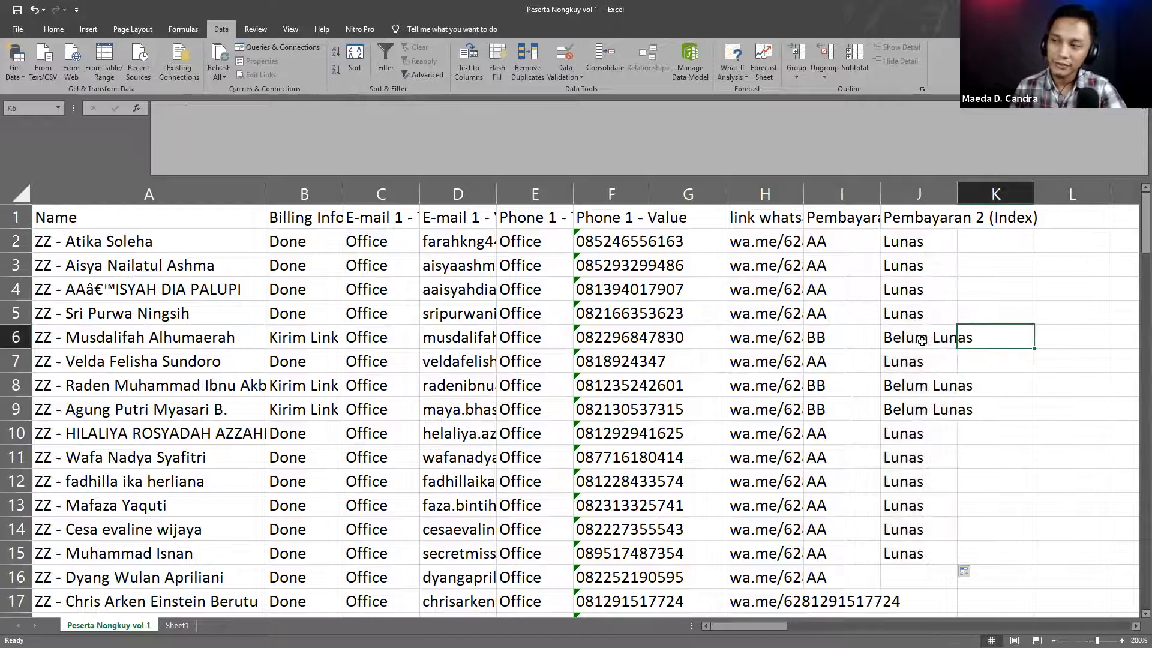
- Check the INDEX MATCH formulas in J6 and J2 against the lookup table in Sheet1
left_click(918, 341)
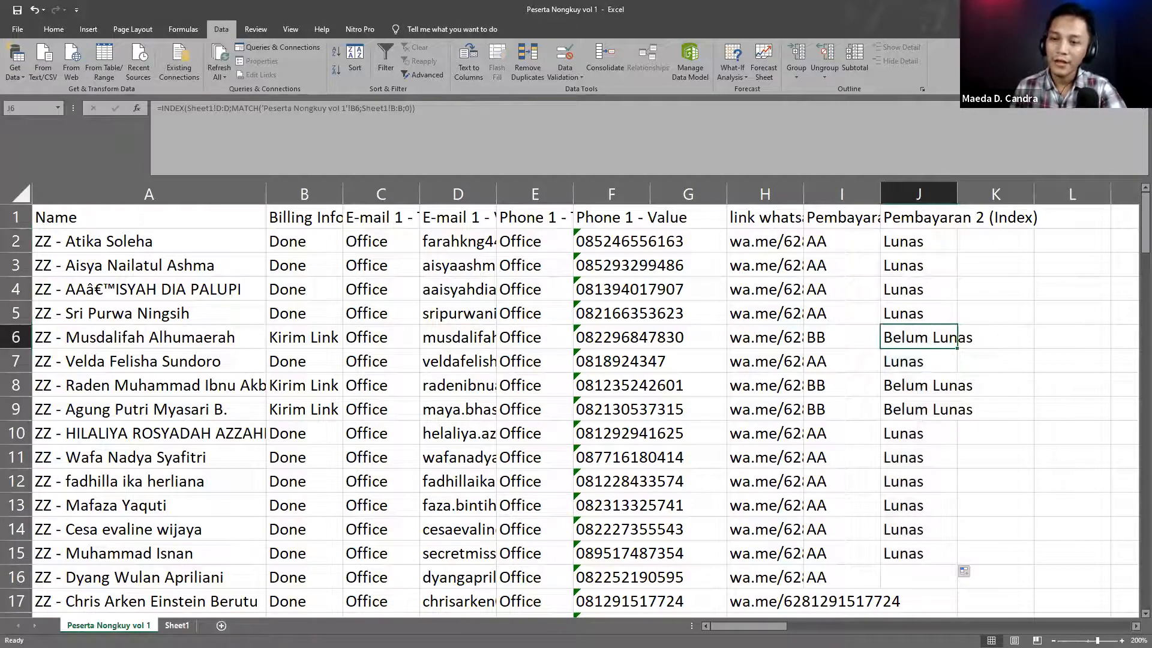
left_click(177, 626)
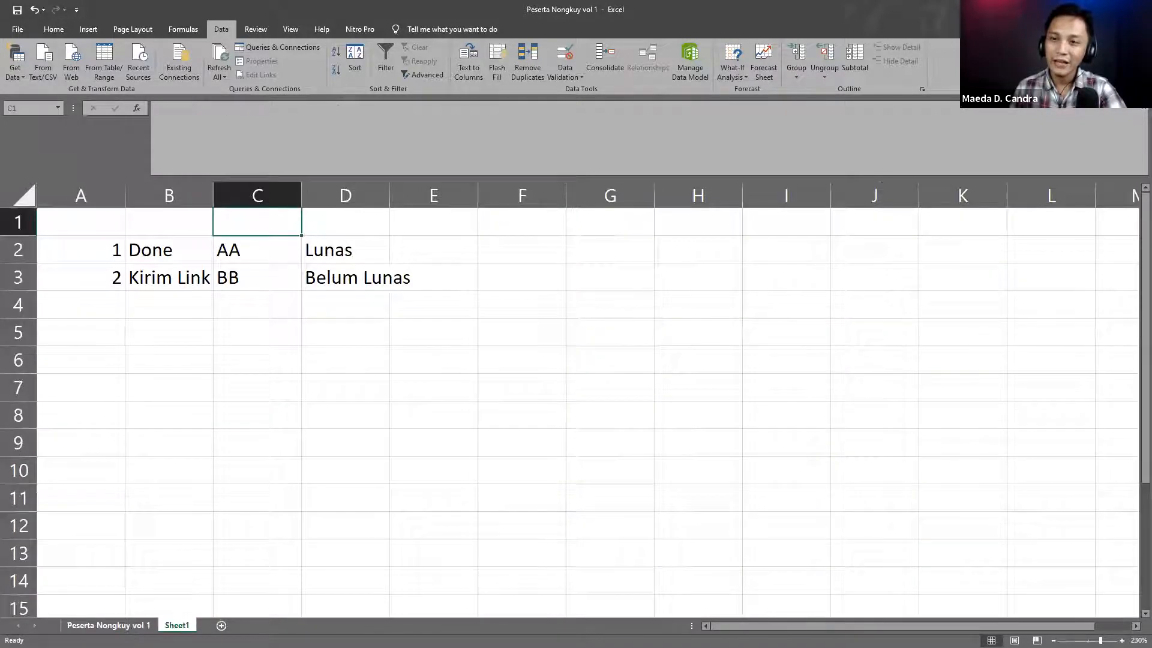
left_click(114, 626)
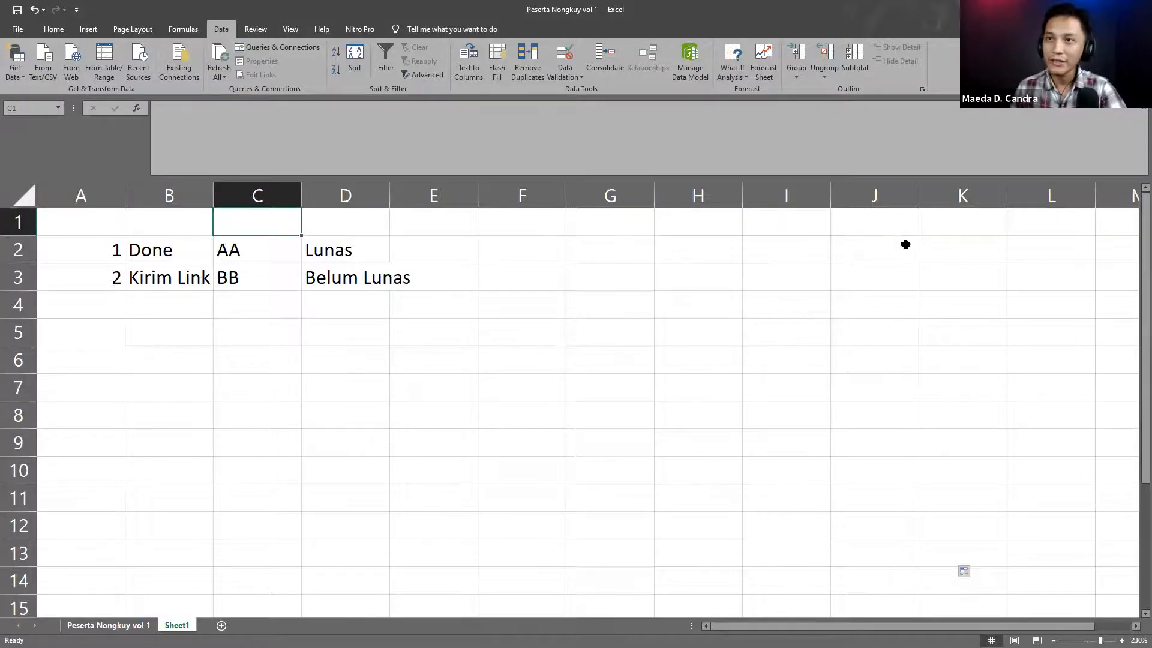
left_click(906, 245)
left_click(398, 108)
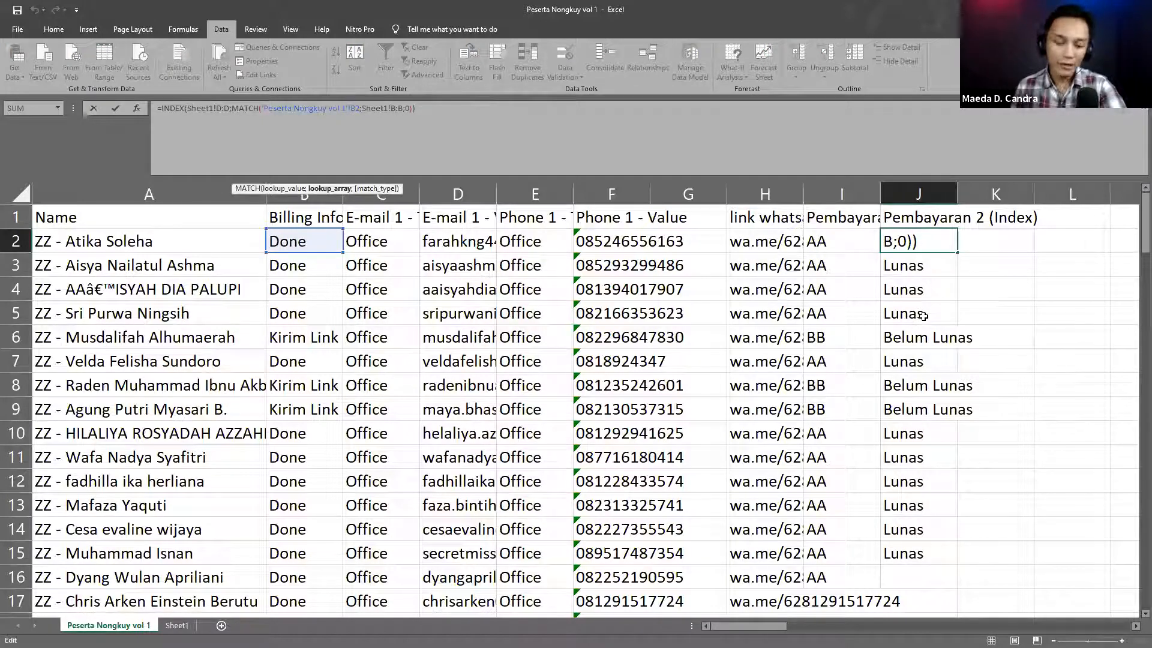
key("ctrl+Return")
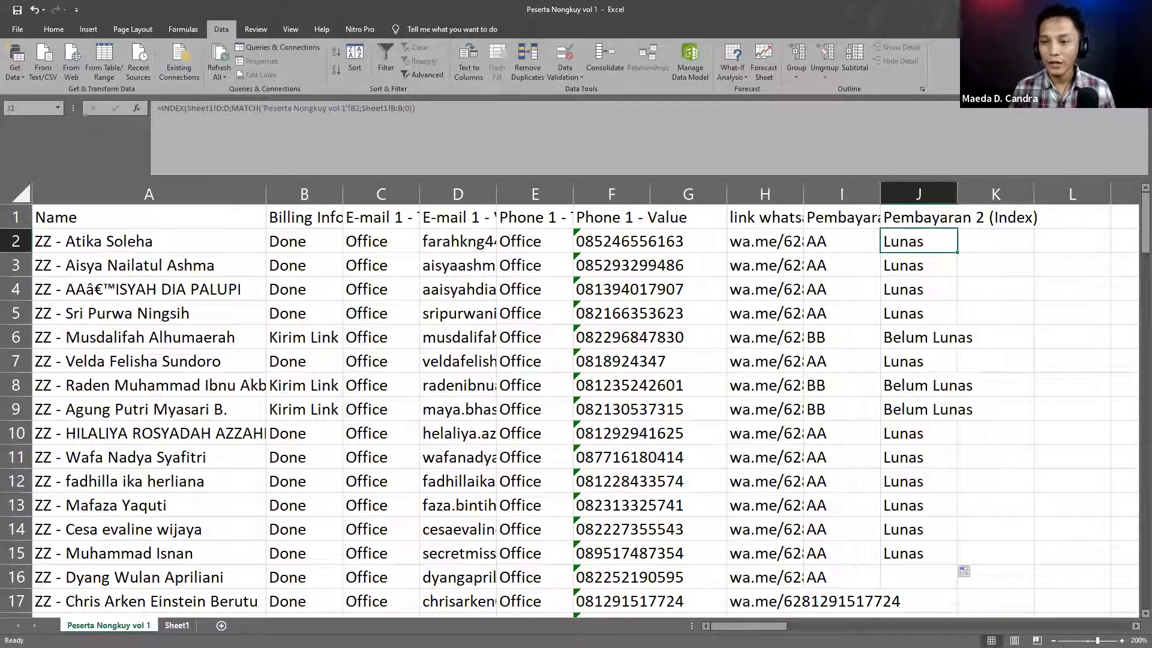
- Insert four blank columns before column C in Sheet1, between the billing statuses and their AA/BB codes
key("ctrl+Page_Down")
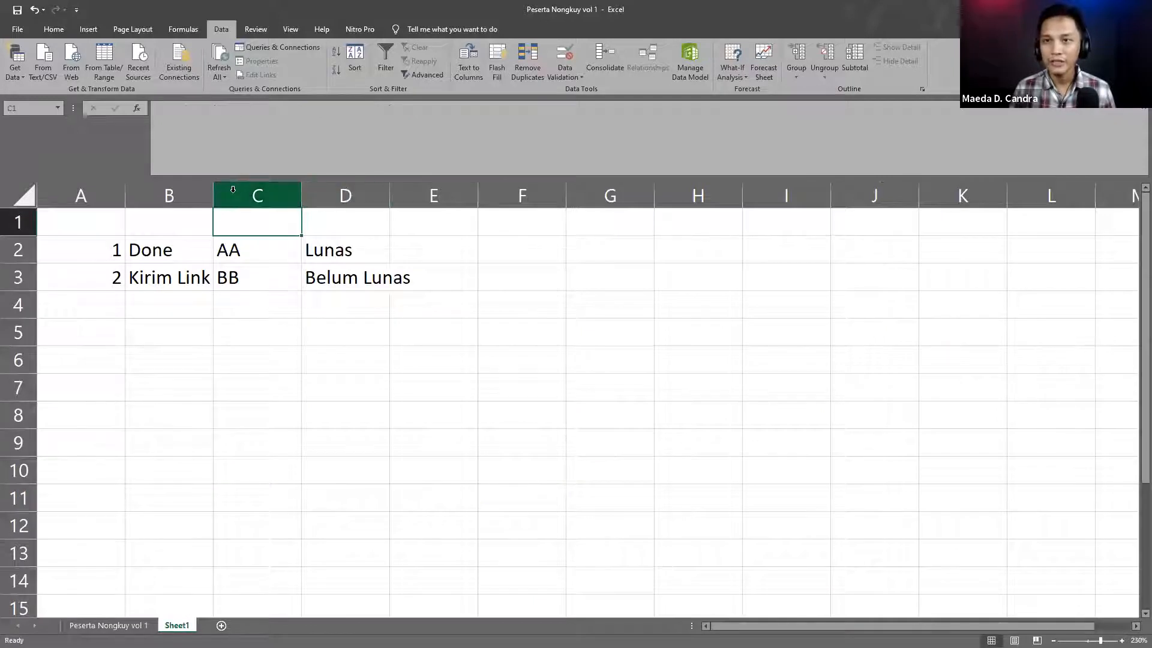
left_click(233, 190)
key("ctrl+Page_Up")
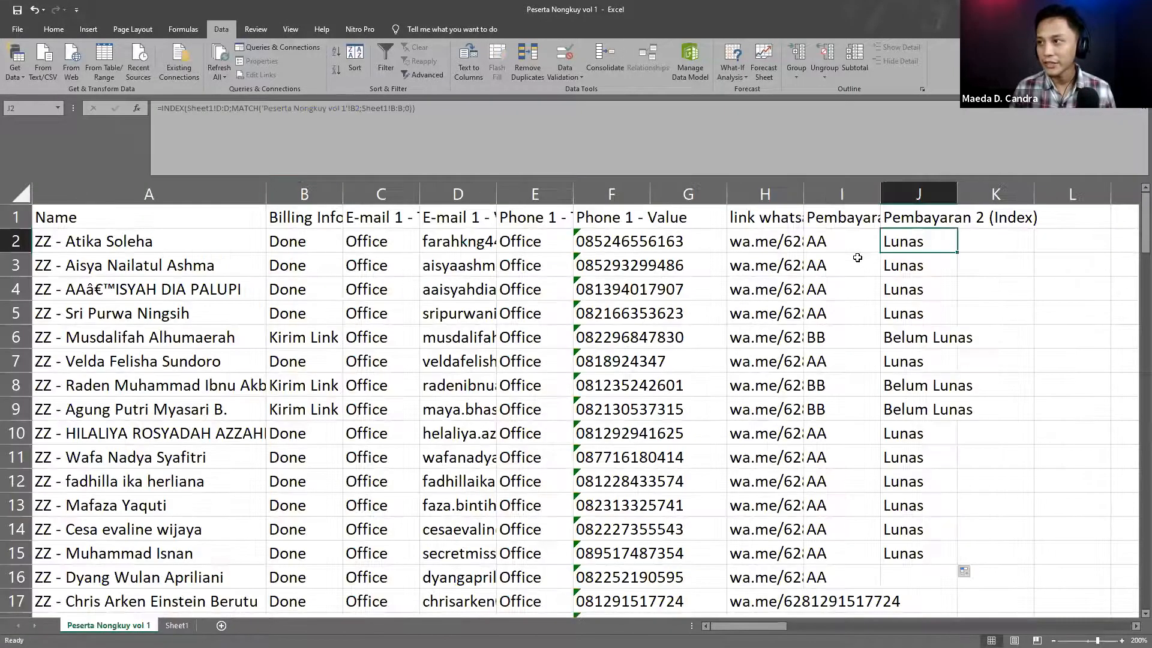
left_click(844, 242)
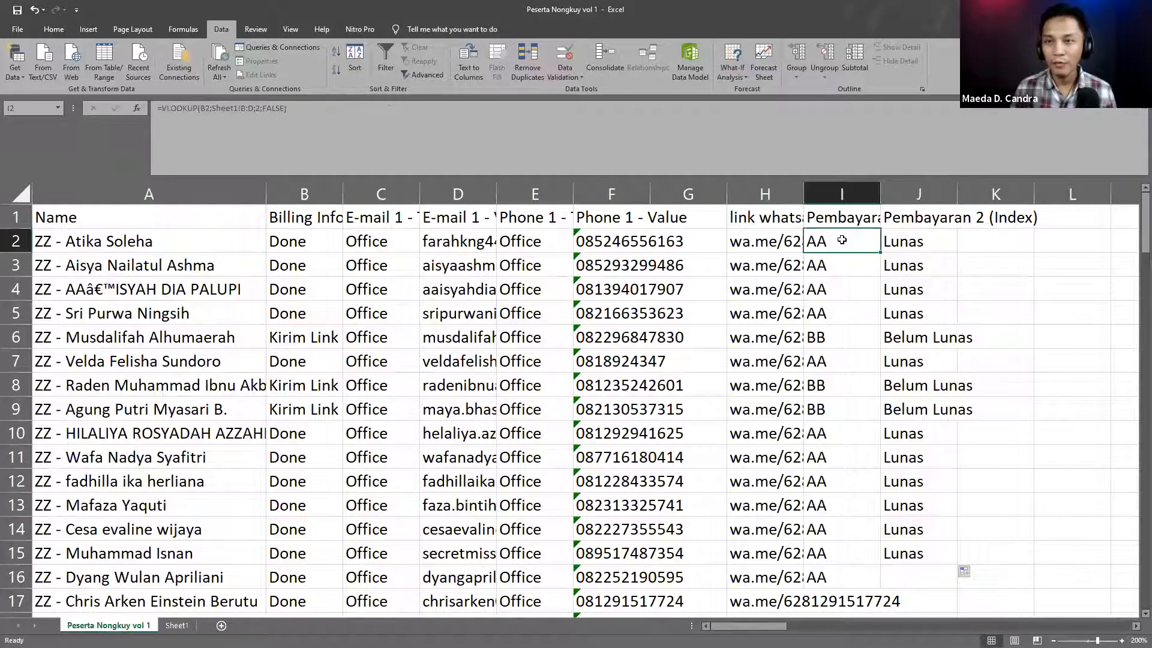
left_click(902, 241)
left_click(177, 625)
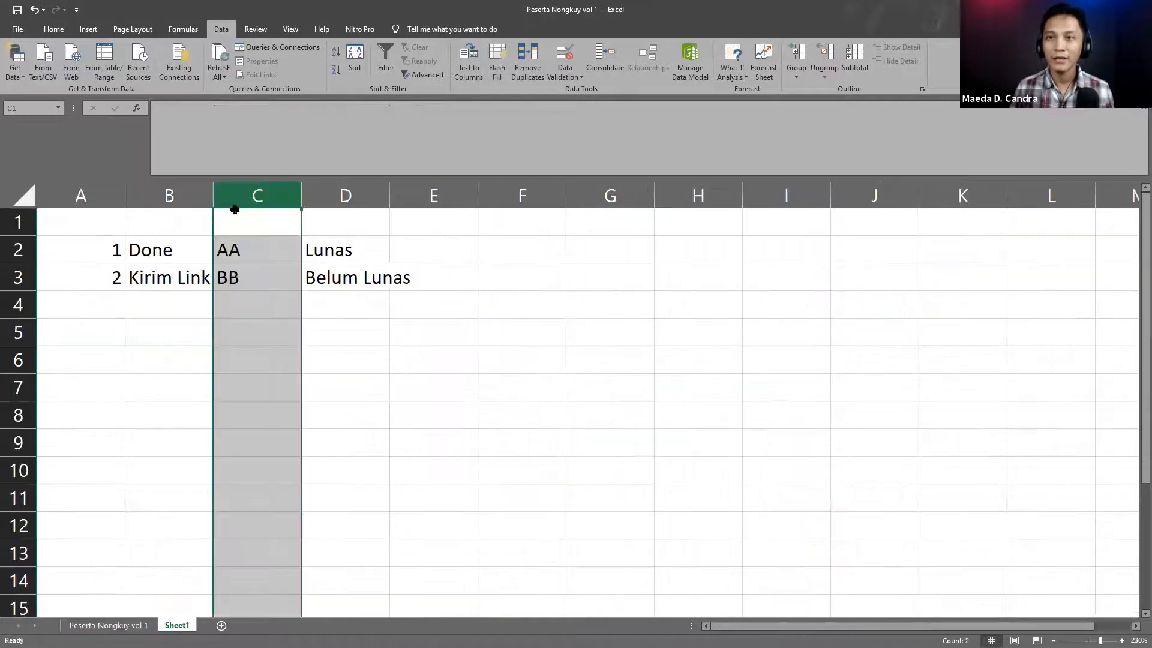
key("ctrl+plus")
key("ctrl+plus")
key("ctrl+plus")
key("ctrl+plus")
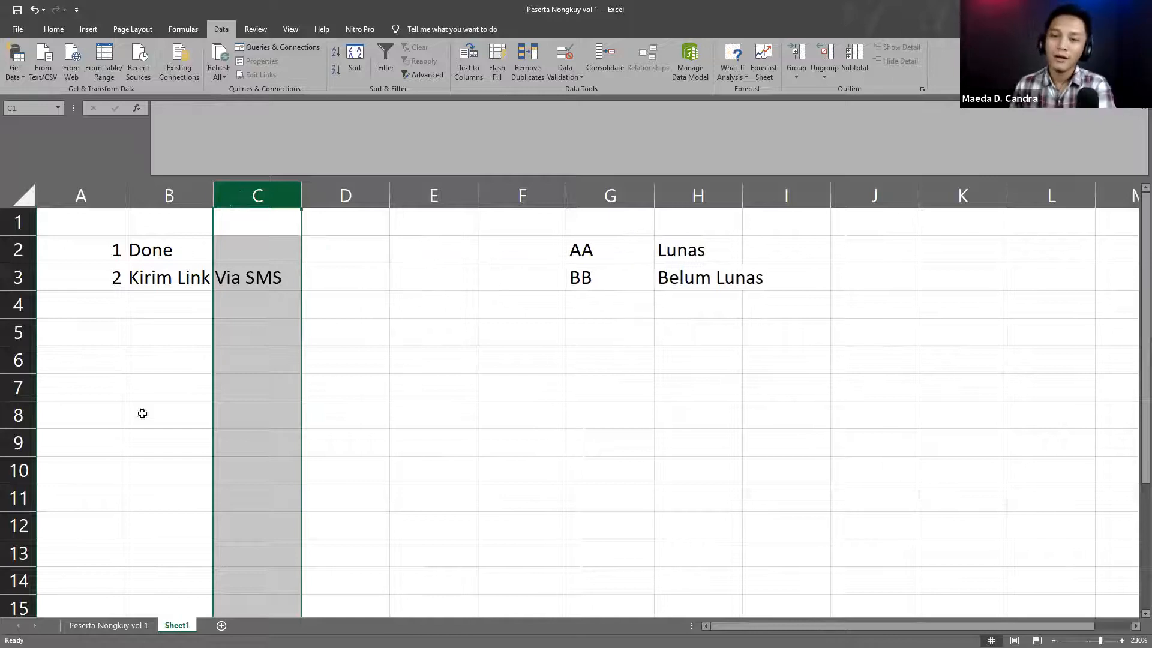
- Compare the VLOOKUP and INDEX payment columns on the participant sheet with the shifted lookup table in Sheet1
key("ctrl+Page_Up")
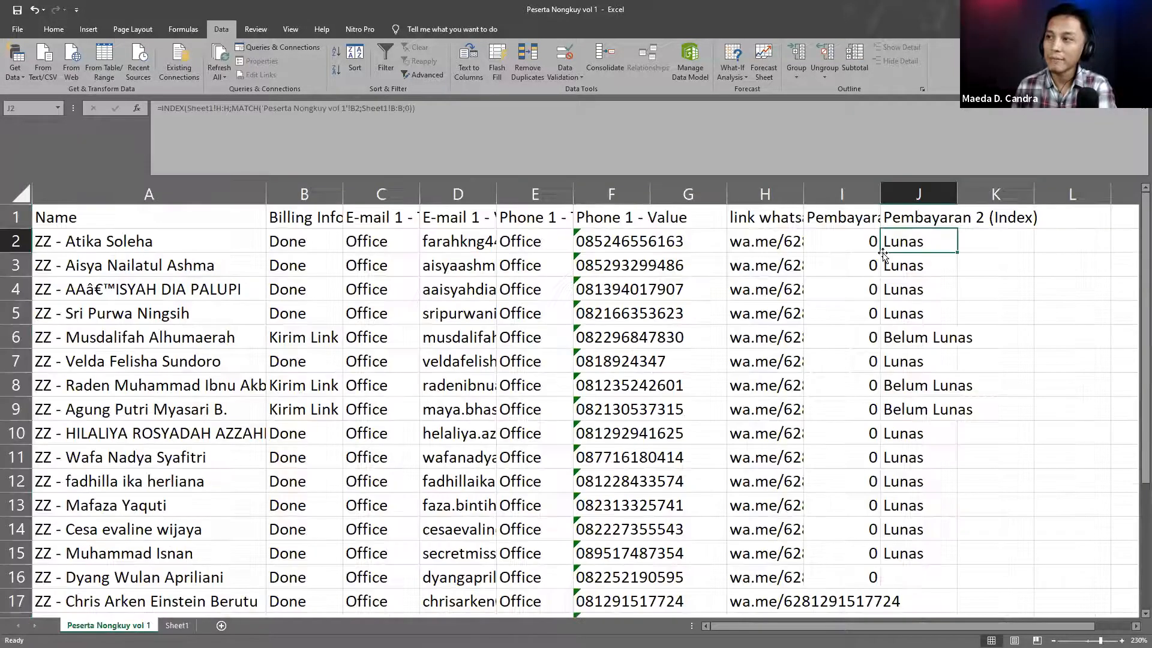
key("ctrl+Page_Down")
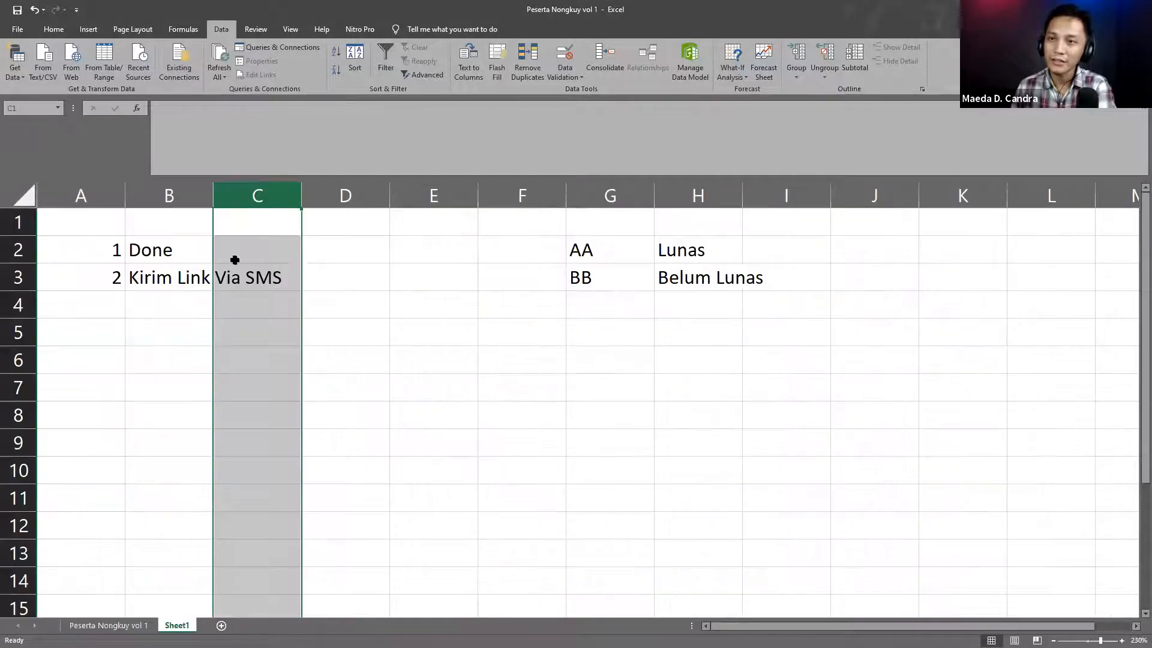
left_click_drag(252, 240, 258, 303)
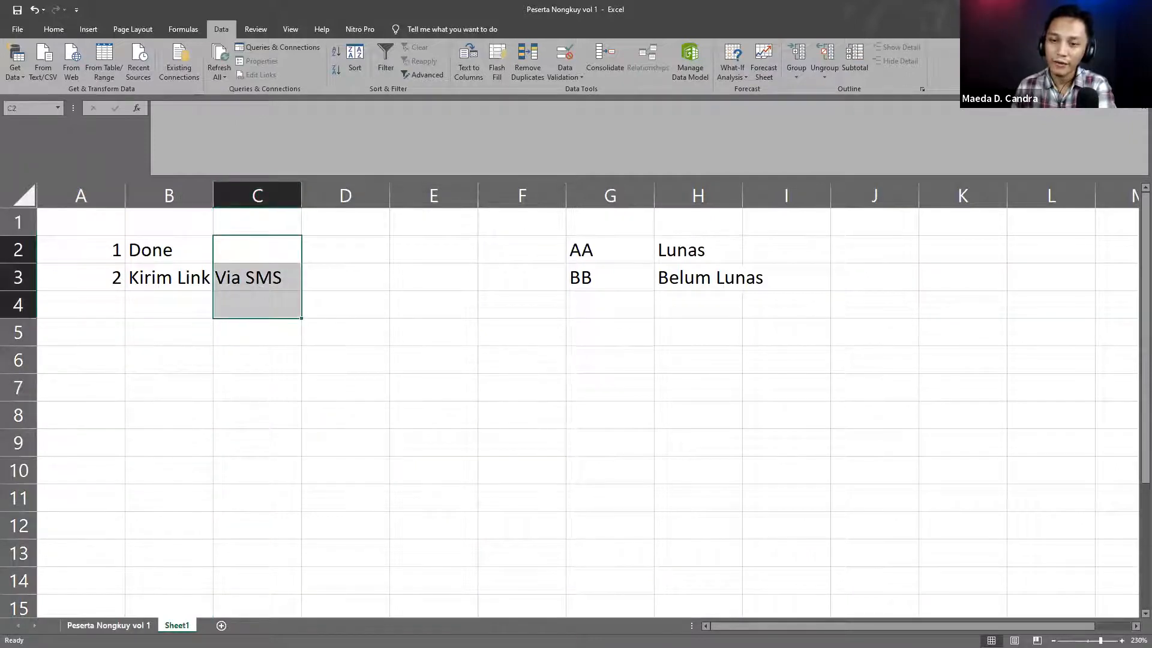
key("ctrl+Page_Up")
- Examine the INDEX array and the MATCH lookup array references in the J2 formula without changing them
left_click(925, 258)
left_click(929, 246)
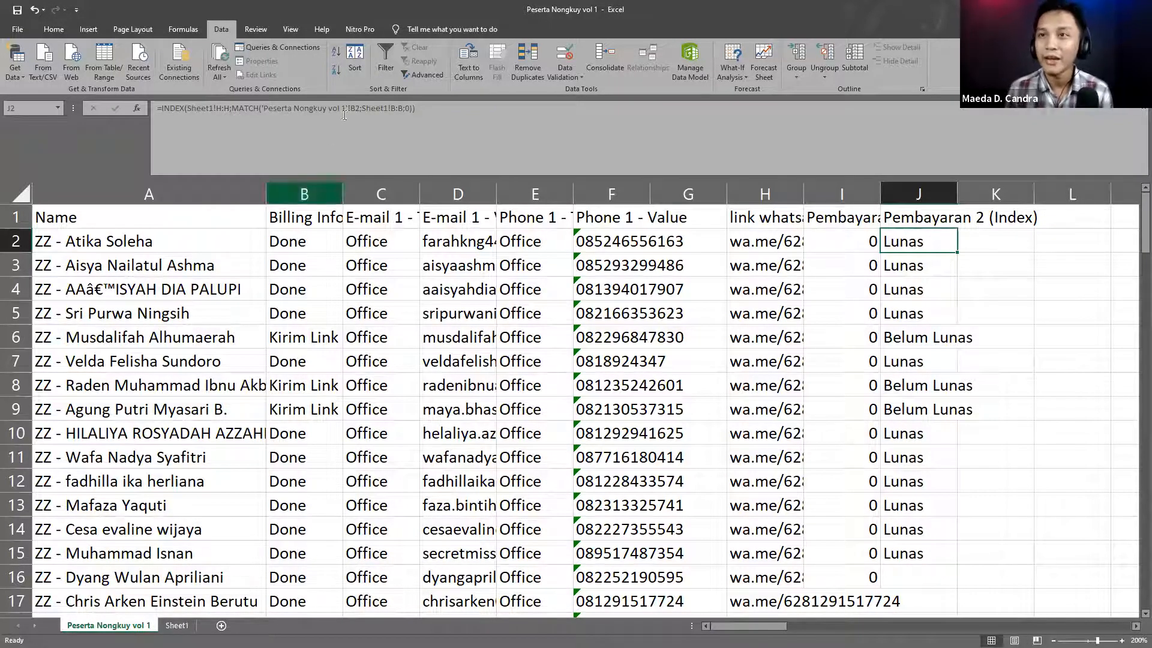
left_click(221, 109)
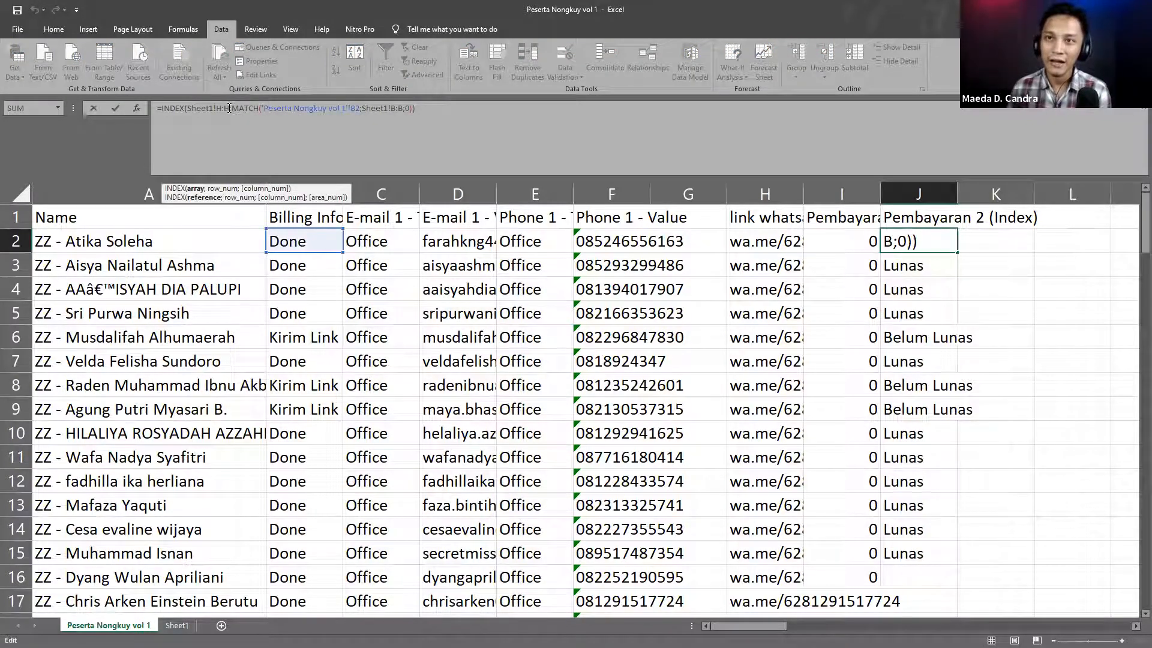
left_click_drag(230, 109, 191, 108)
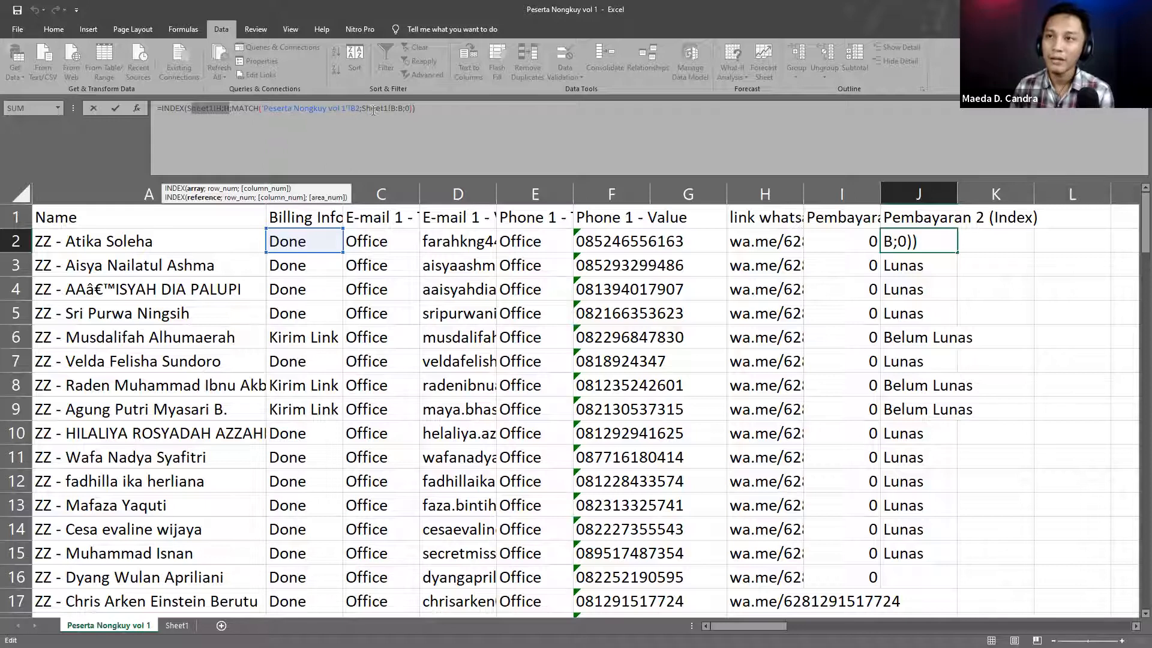
left_click_drag(362, 108, 406, 108)
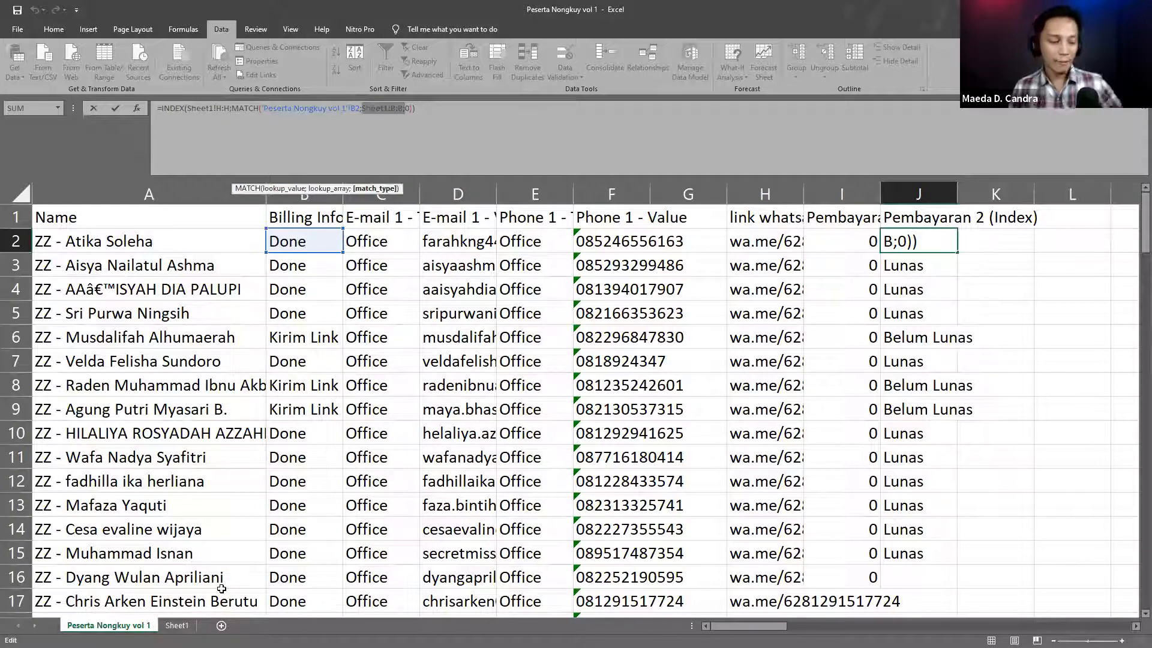
key("ctrl+Return")
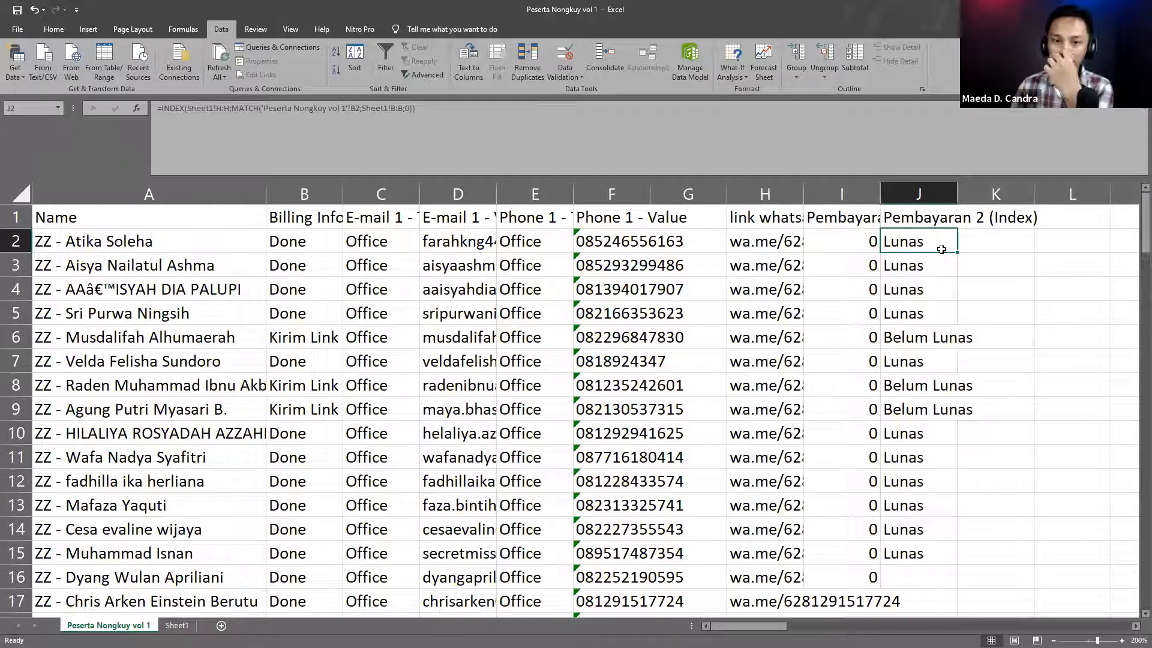
- Examine the VLOOKUP cell I2 and the position of the AA/BB codes relative to inserted columns C:F in Sheet1
left_click(843, 245)
left_click(891, 256)
left_click(177, 625)
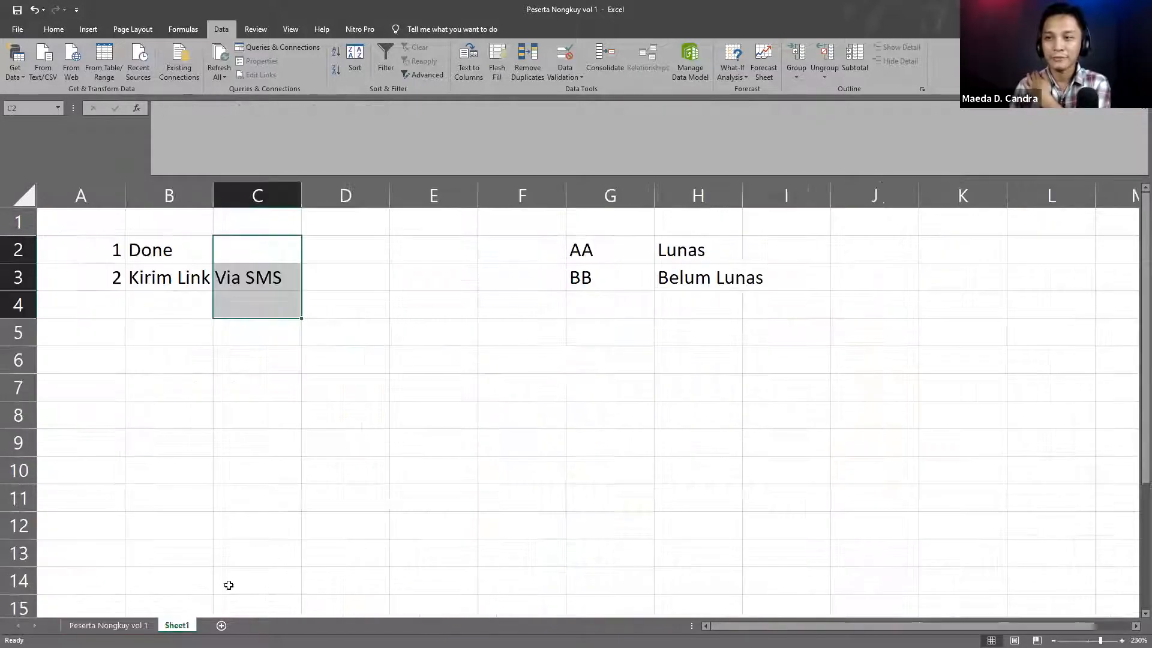
left_click(619, 274)
left_click(625, 243)
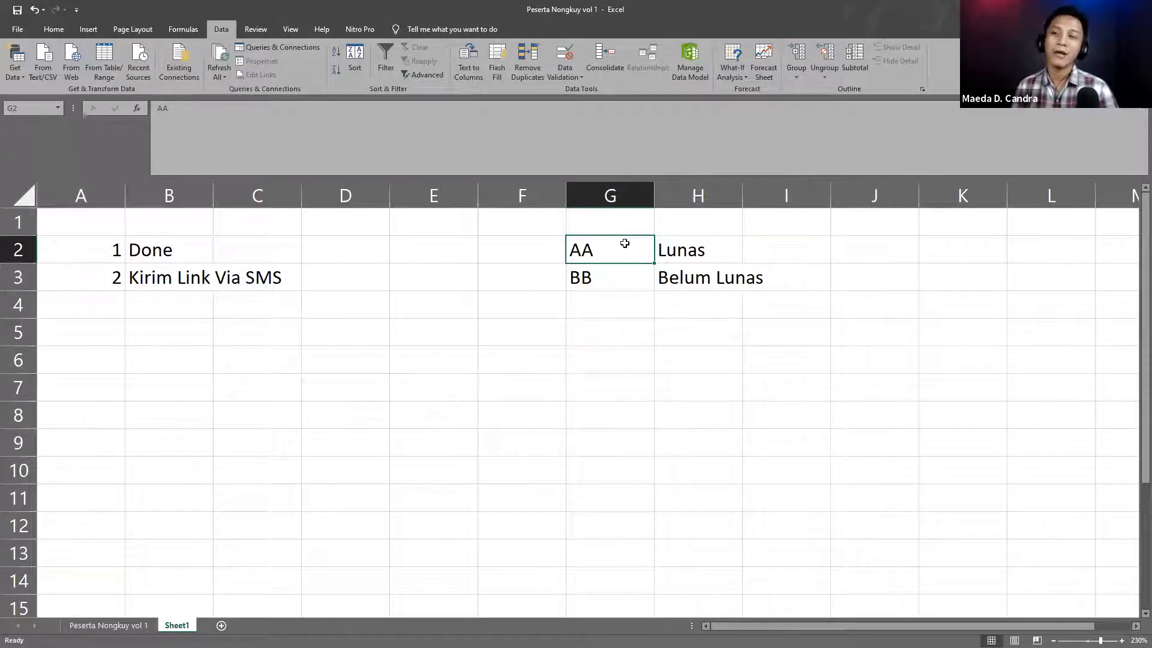
left_click_drag(276, 196, 489, 186)
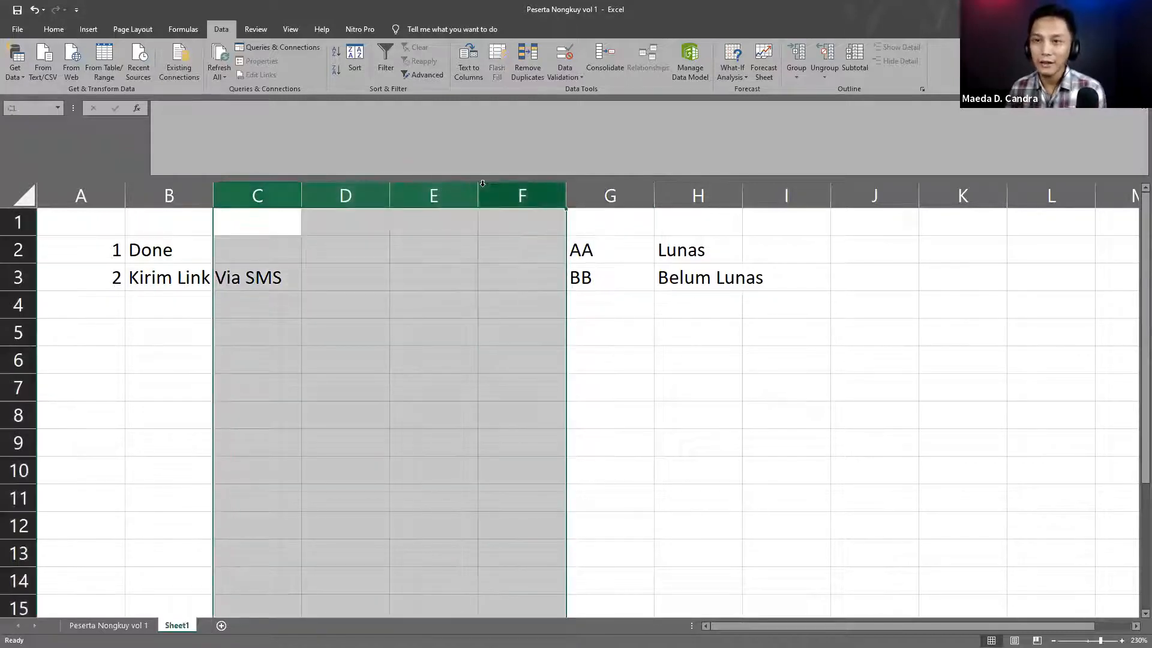
left_click(279, 199)
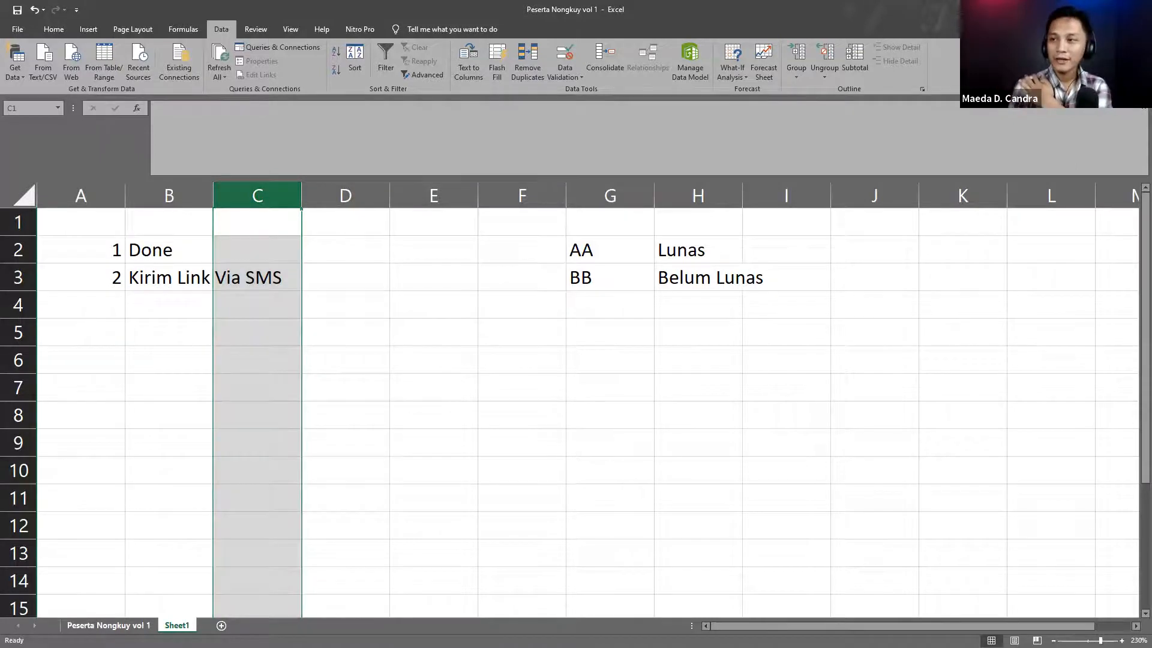
left_click(109, 625)
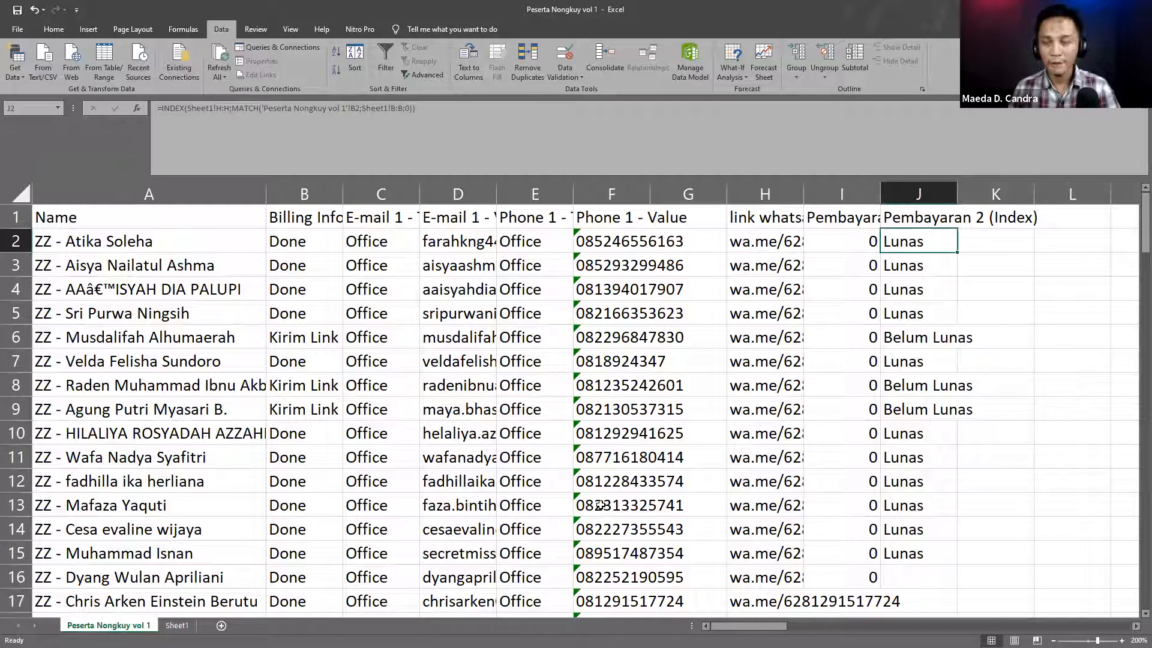
- Review the INDEX MATCH results in J2:J15 and the formulas in J8 and J4
left_click(908, 316)
left_click_drag(915, 248, 940, 557)
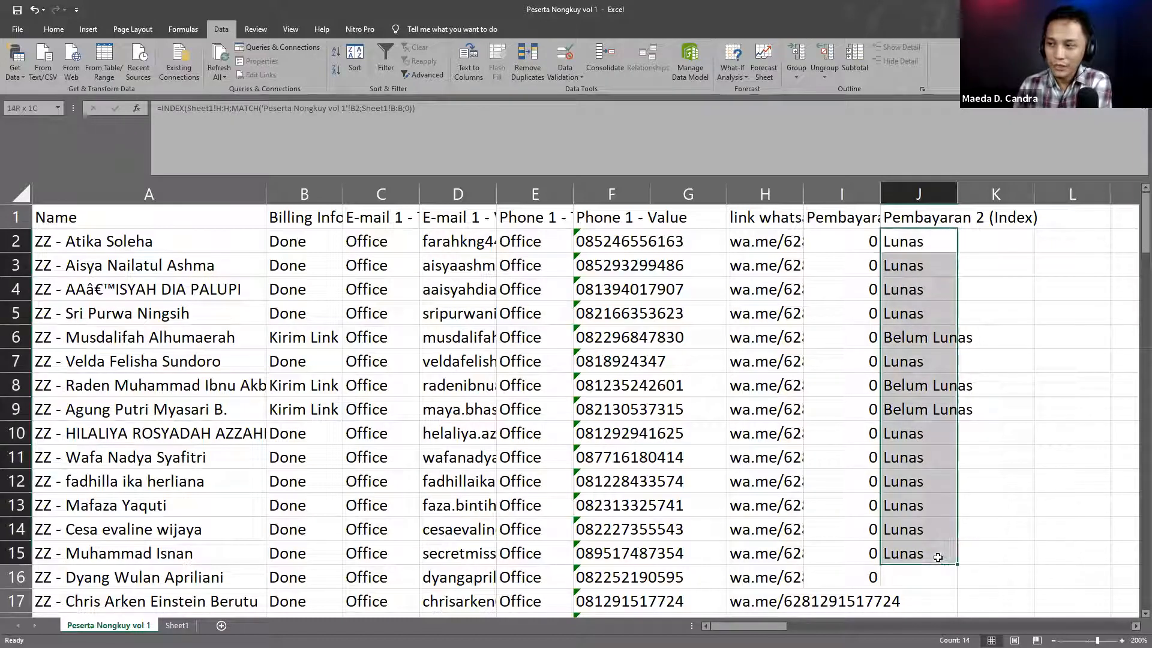
left_click(928, 375)
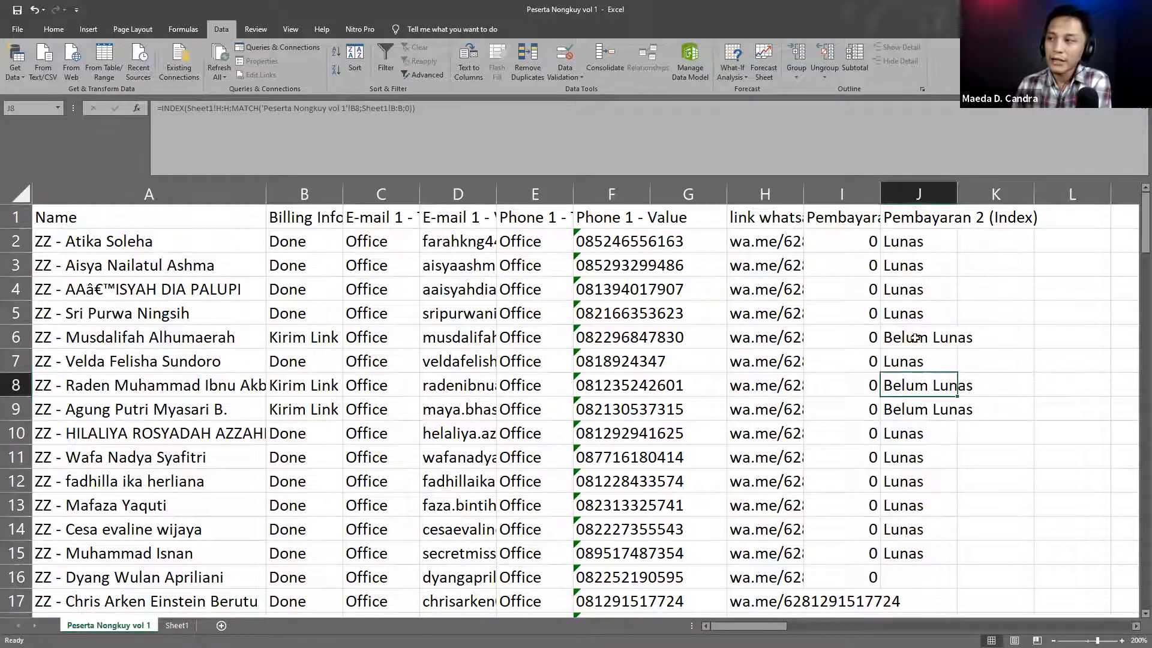
left_click(916, 297)
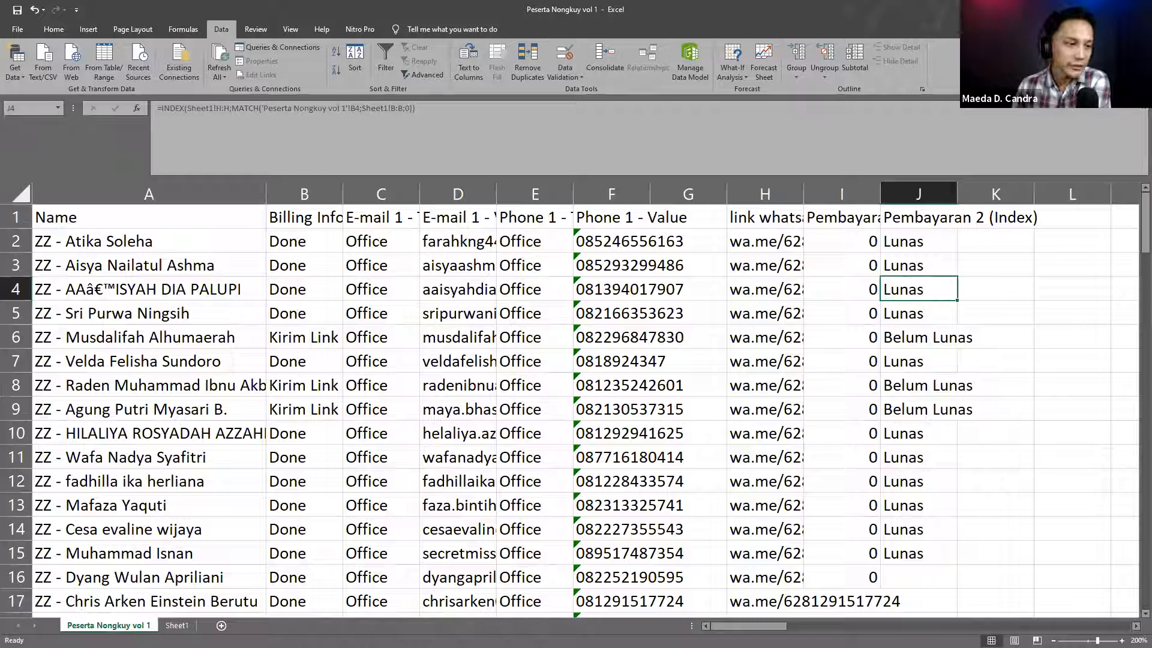
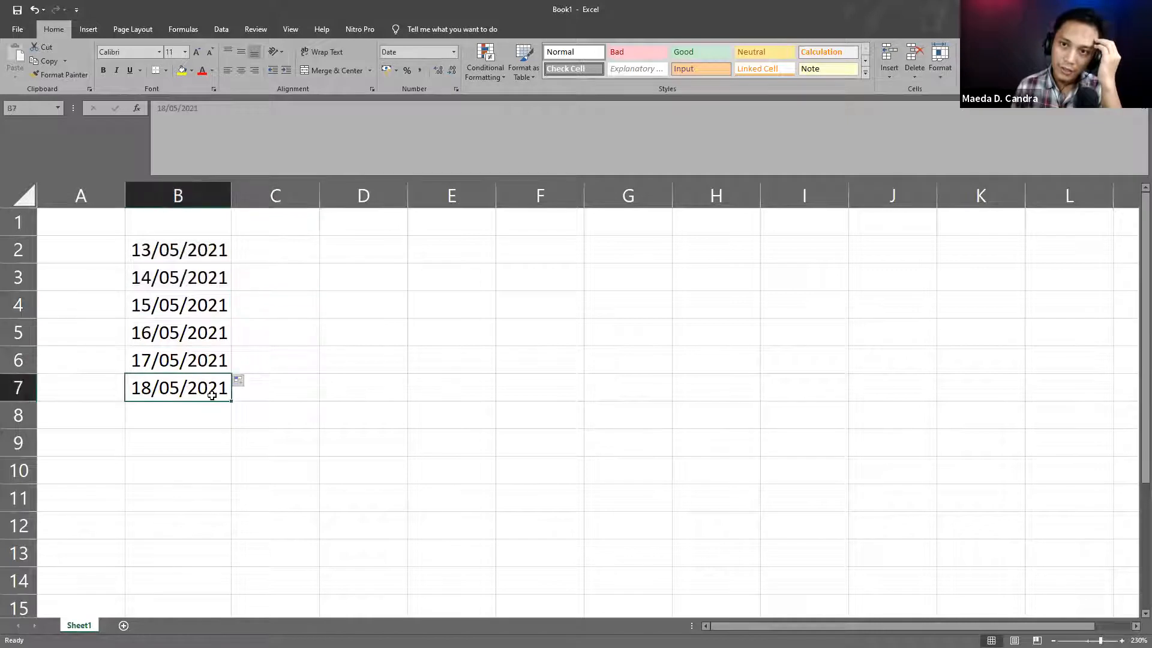
left_click(209, 410)
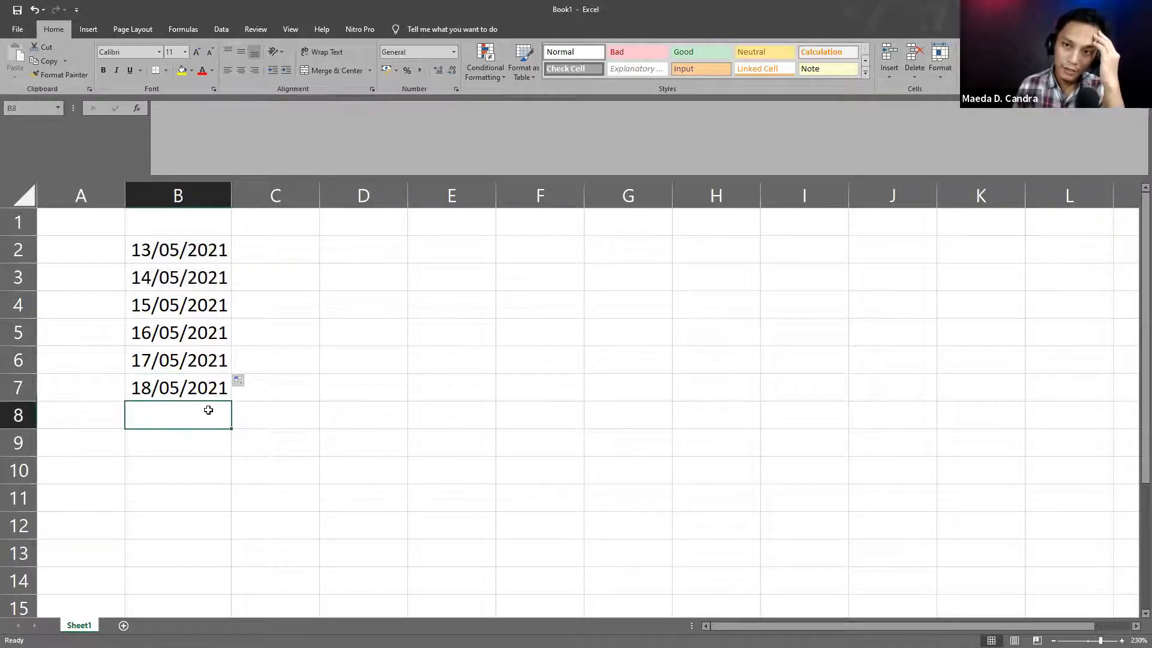
left_click(332, 366)
left_click(191, 389)
left_click(283, 319)
left_click(225, 254)
left_click(267, 249)
- Copy the dates in B2:B7 of Book1 and paste them directly below, starting at B8
left_click_drag(206, 250, 219, 382)
key("ctrl+c")
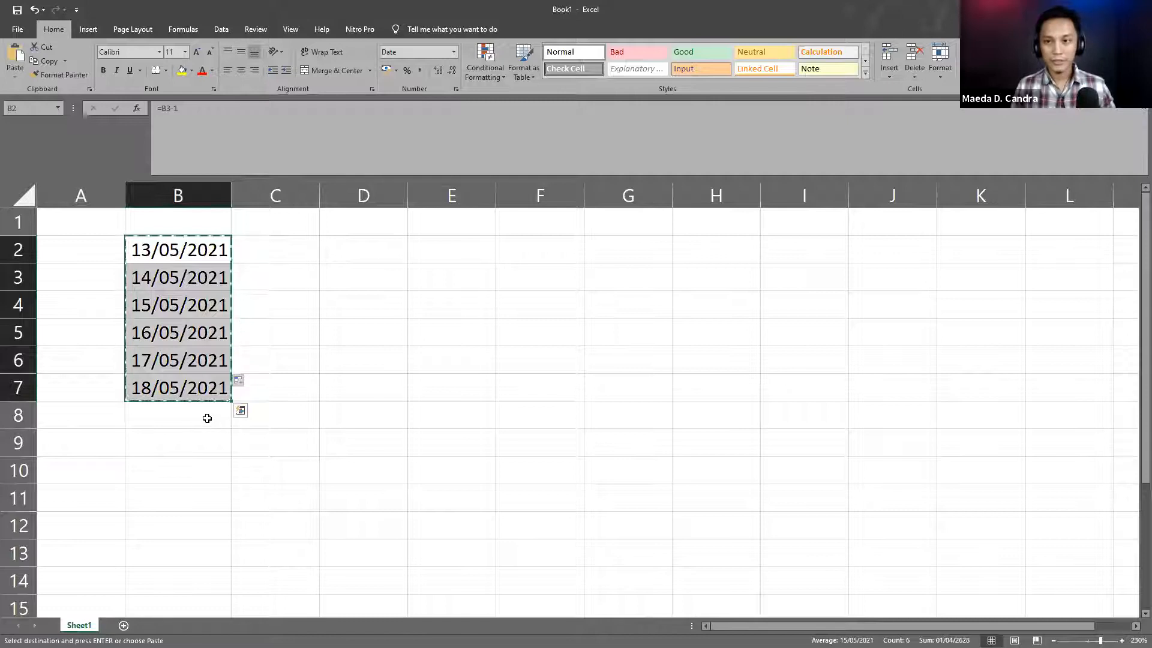
left_click(206, 417)
key("ctrl+v")
- Enter the product name Roti A in C2 beside the first date, clearing the pending copy selection
left_click(444, 372)
left_click(351, 279)
left_click(315, 243)
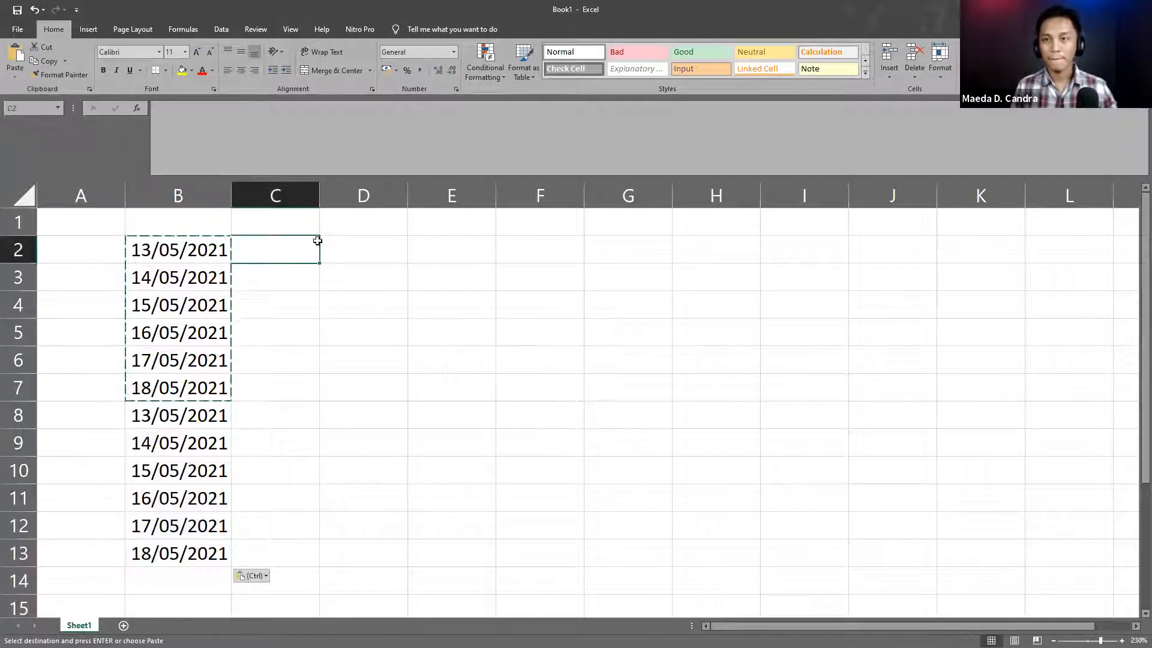
key("Escape")
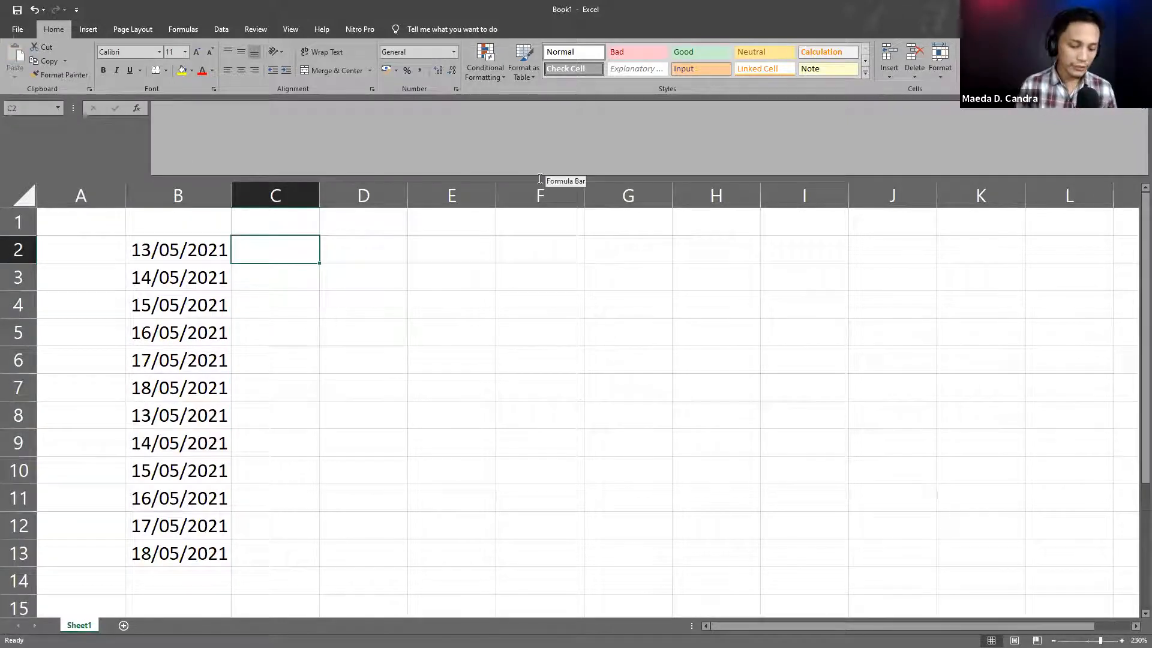
type("Roti A")
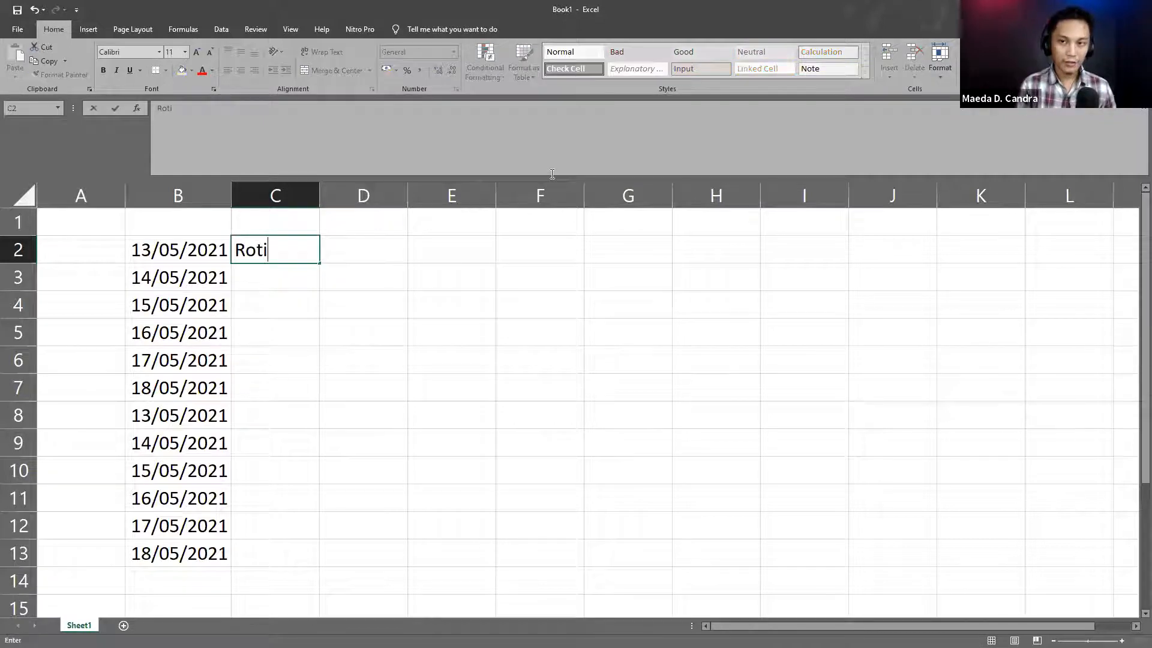
key("Return")
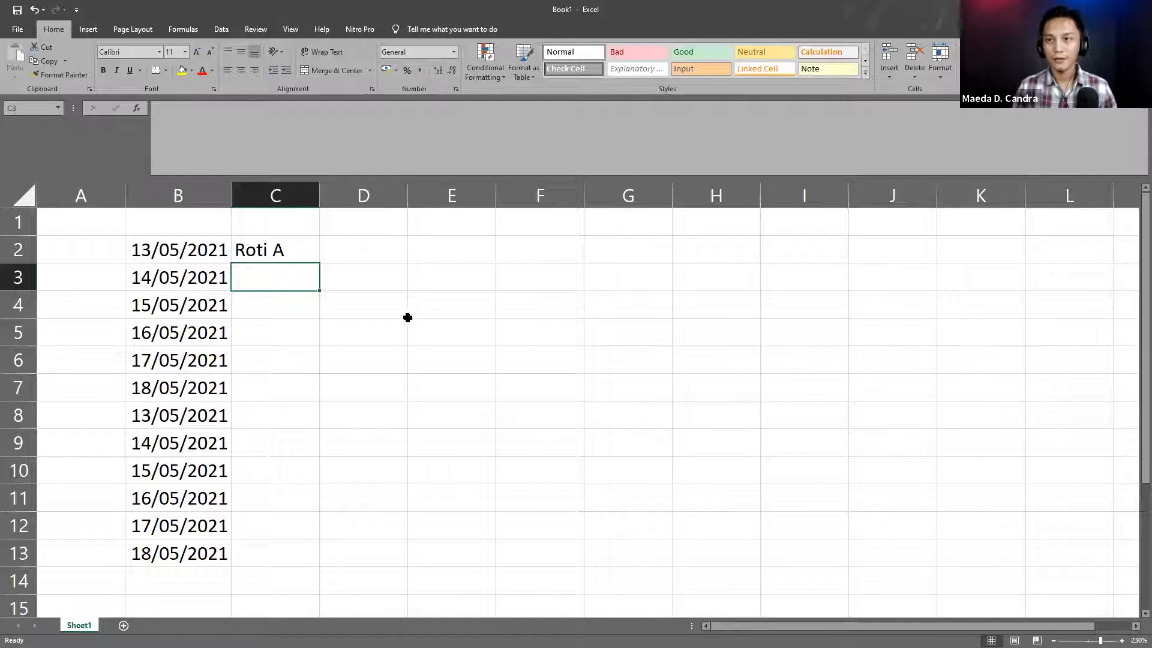
left_click_drag(412, 323, 390, 309)
left_click(302, 250)
left_click_drag(290, 273, 279, 544)
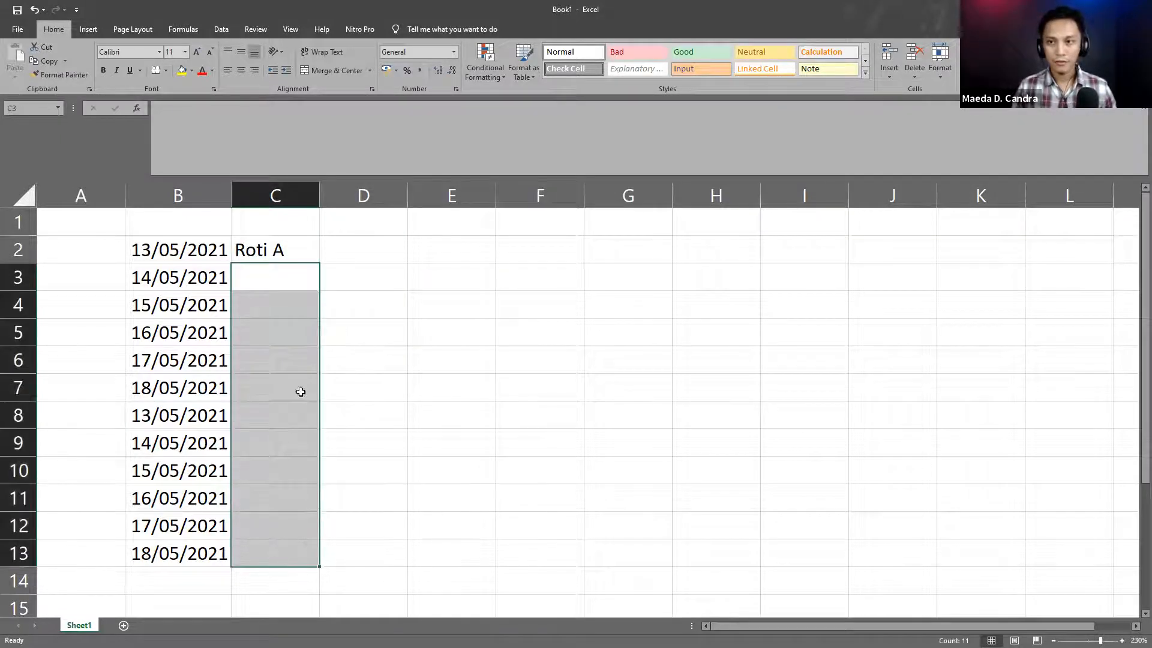
left_click(296, 296)
left_click(301, 277)
left_click(298, 251)
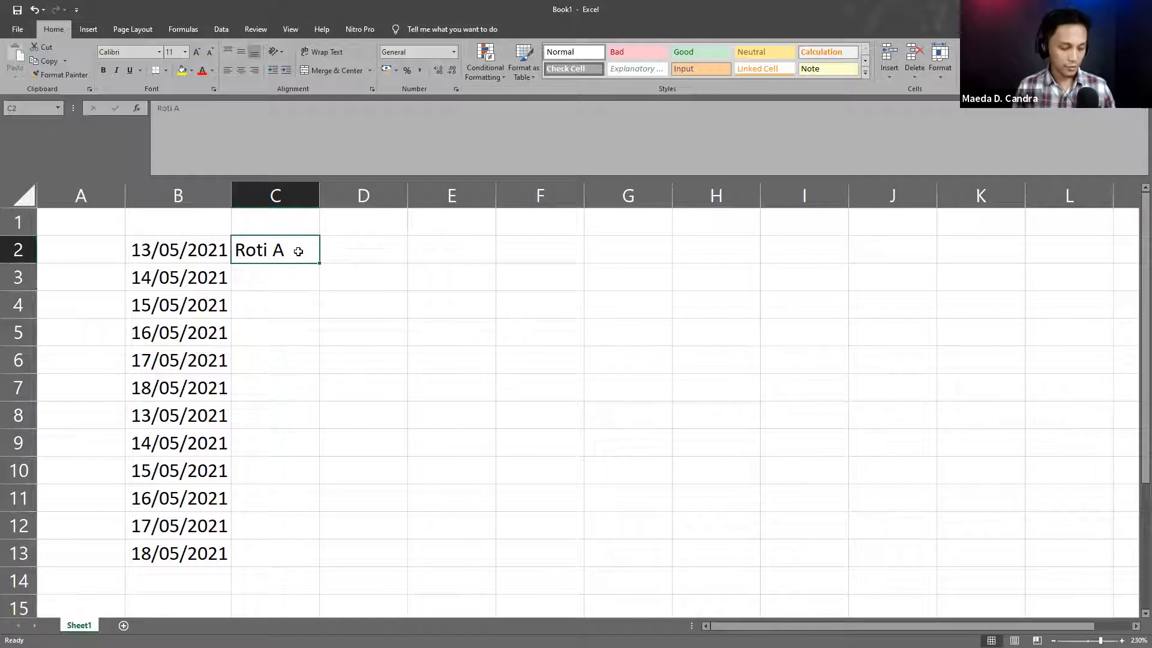
left_click(306, 275)
left_click(304, 252)
left_click(324, 266)
left_click(288, 251)
left_click(300, 271)
left_click(306, 251)
left_click(363, 247)
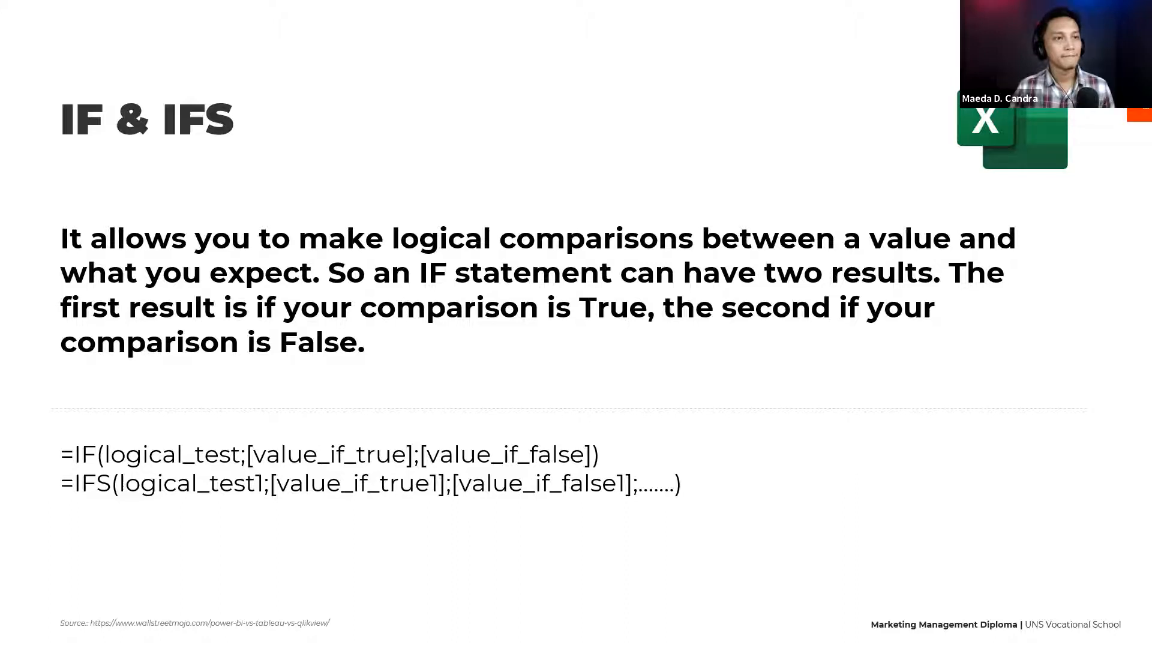
- Switch to the blank untitled Google Sheets spreadsheet in the browser, maximize its window and select cell B2
key("alt+Tab")
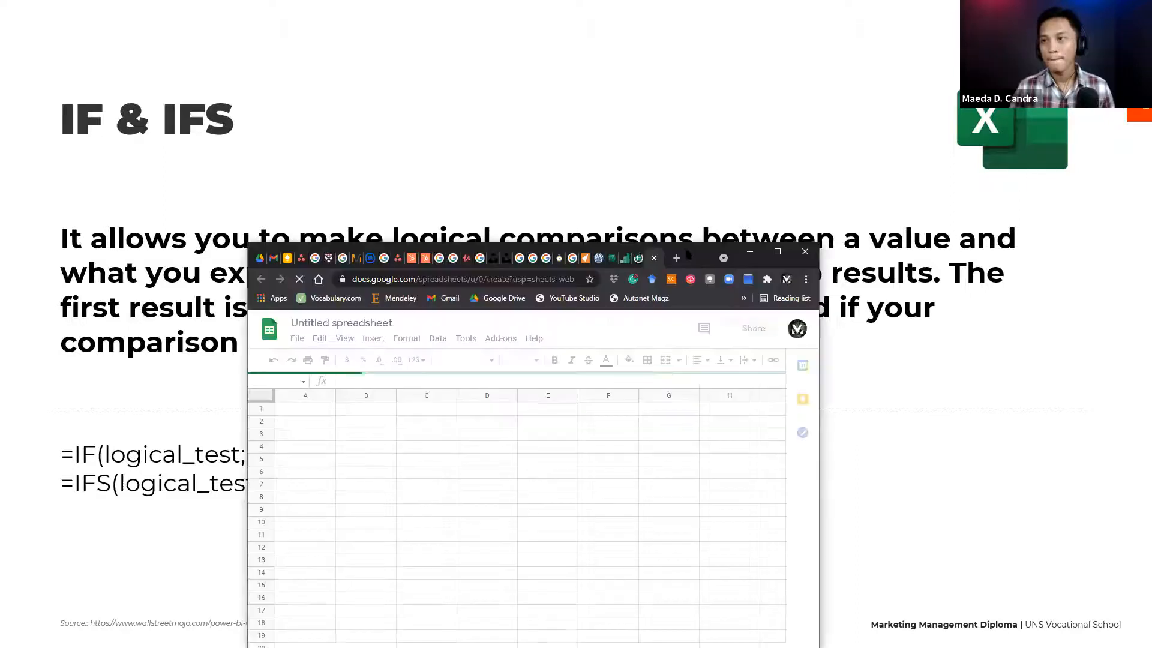
double_click(652, 246)
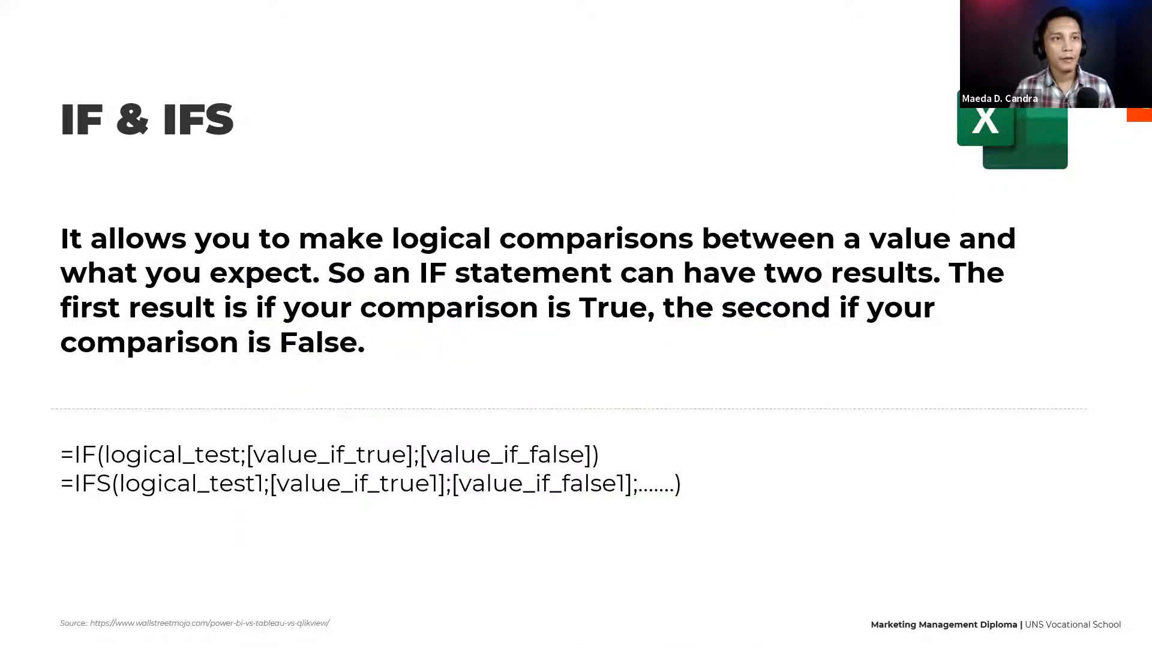
key("alt+Tab")
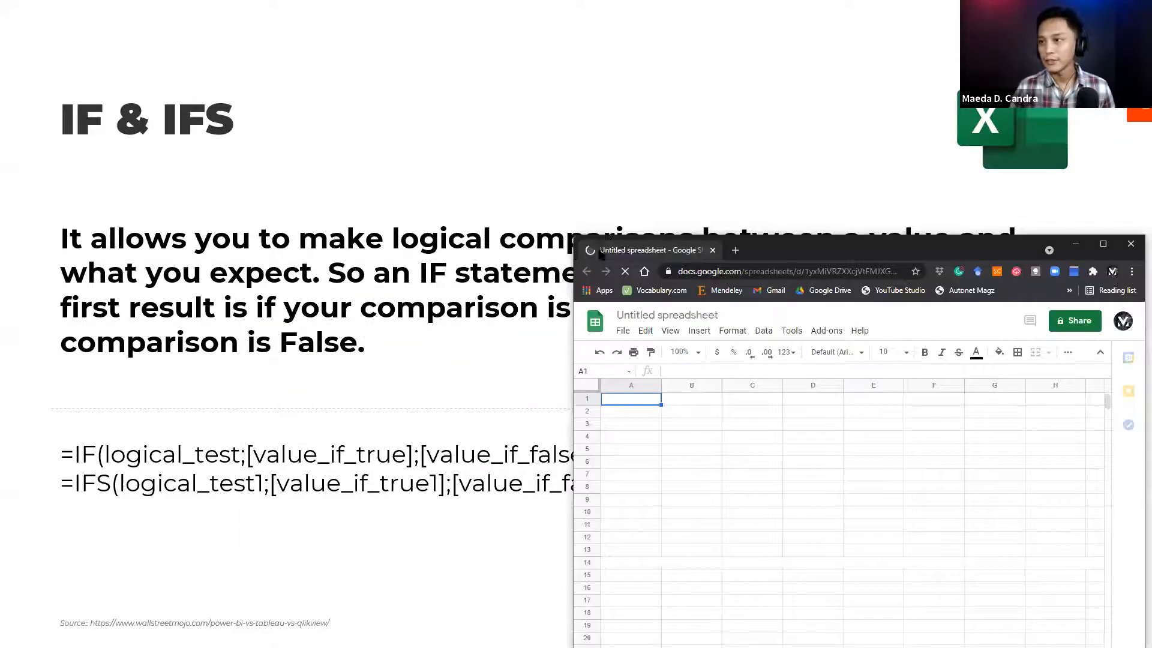
double_click(773, 247)
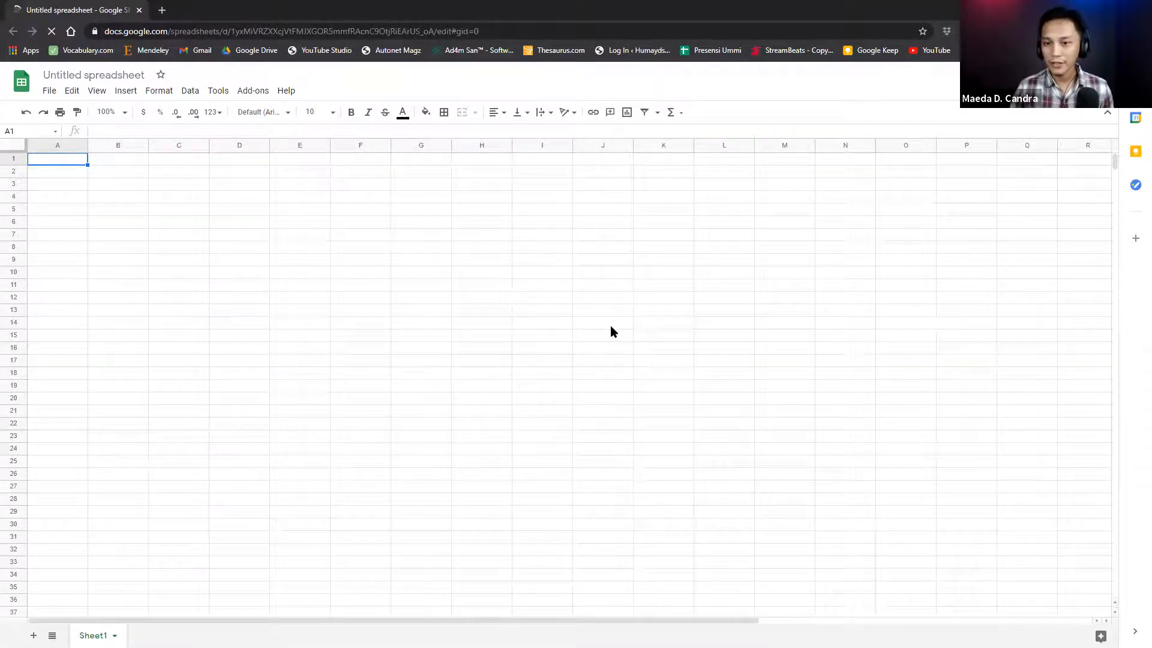
left_click(306, 279)
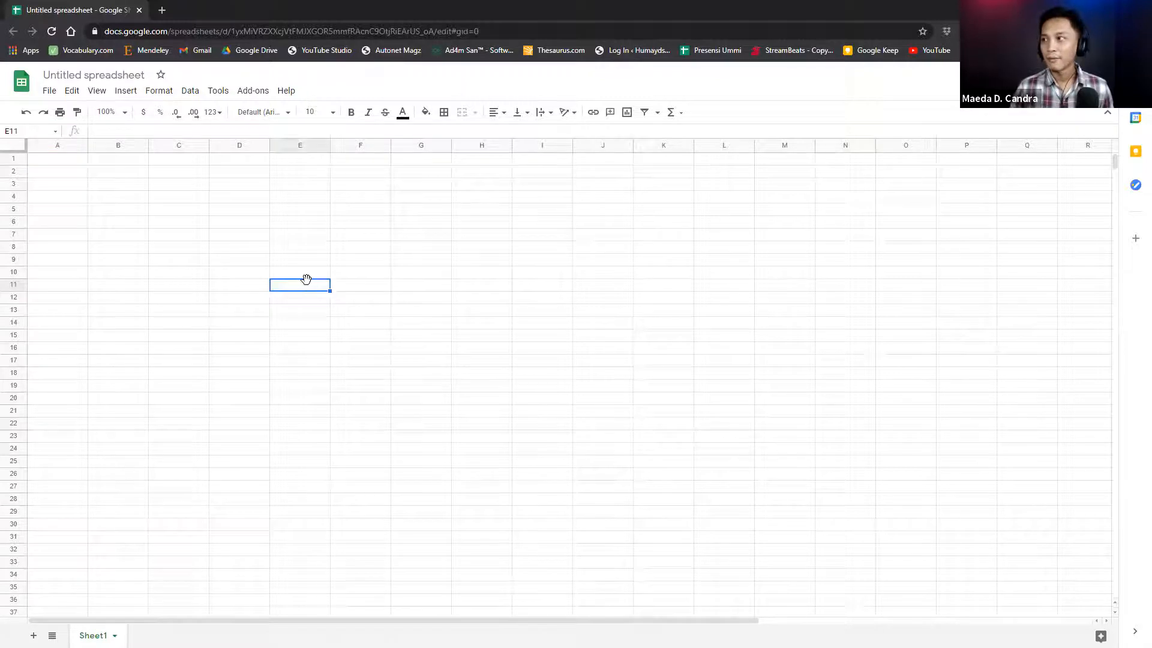
left_click(320, 146)
left_click(244, 187)
left_click(97, 186)
key("Up")
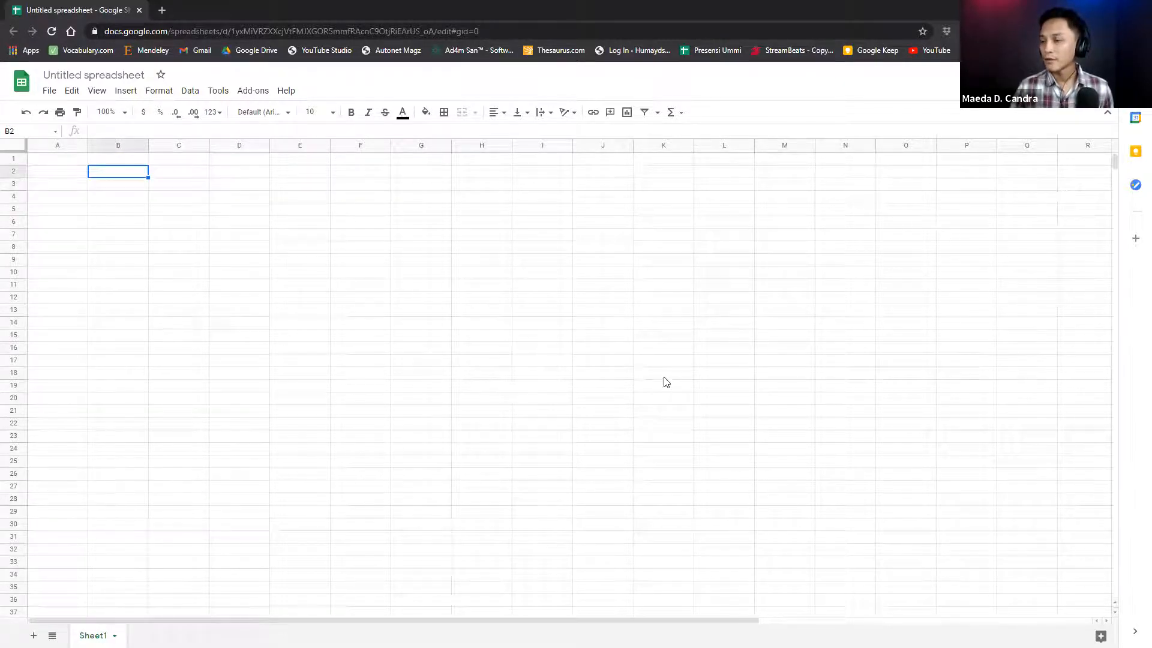
- Set the browser's page zoom to one level below 200% for the blank spreadsheet
left_click(1141, 31)
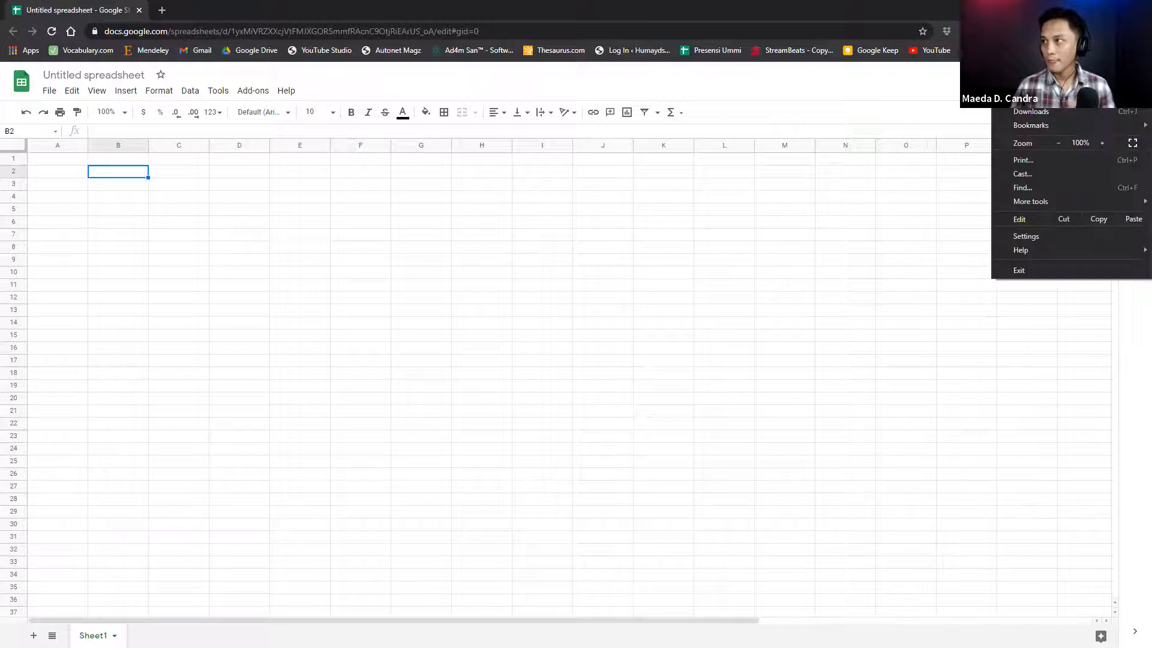
left_click(1103, 143)
left_click(1102, 144)
left_click(1103, 144)
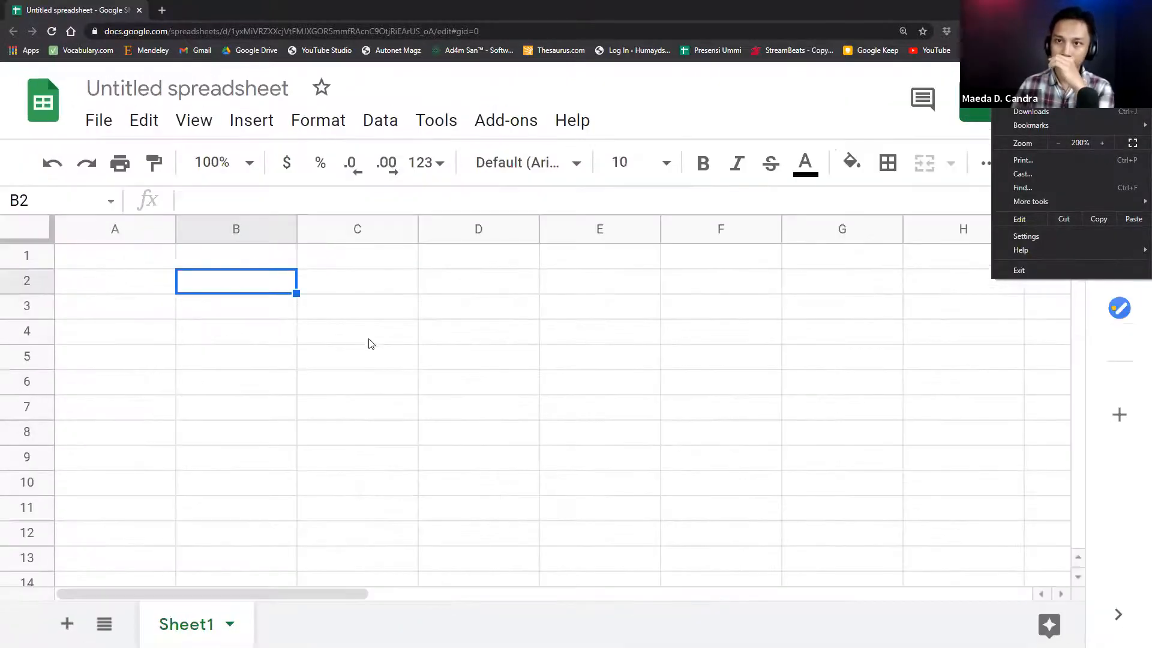
left_click(1058, 145)
left_click(226, 239)
- Enter the date 10/05/2021 in B3 and fill the date series down to B14
left_click(204, 284)
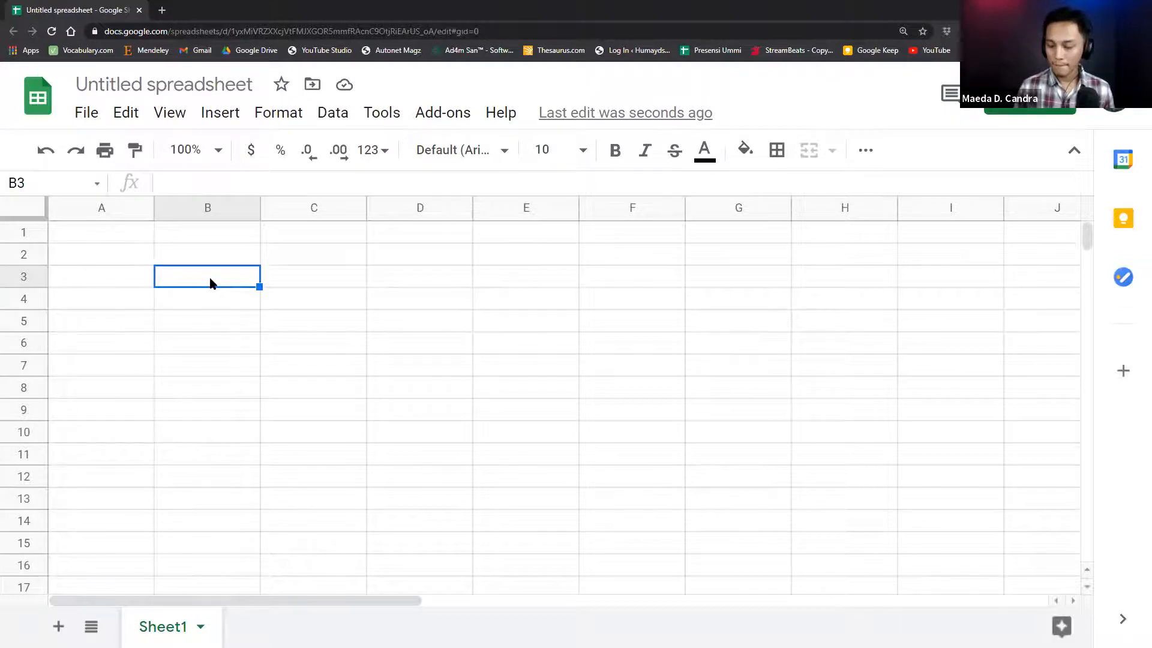
type("10/05")
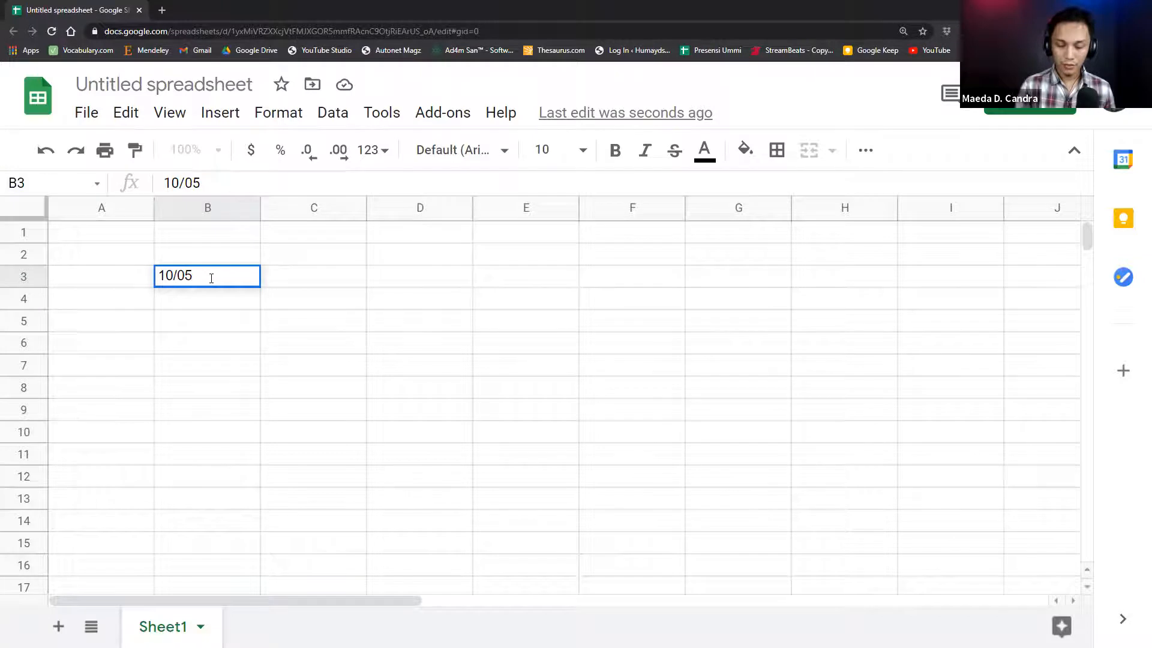
type("/2021")
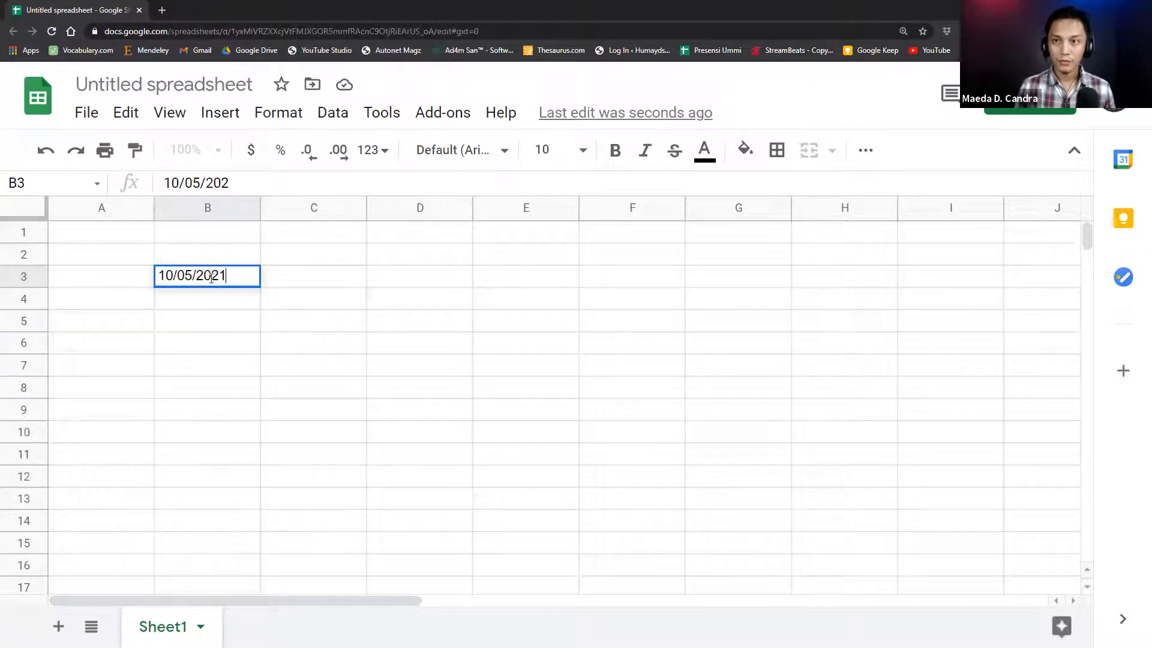
key("Return")
left_click(210, 282)
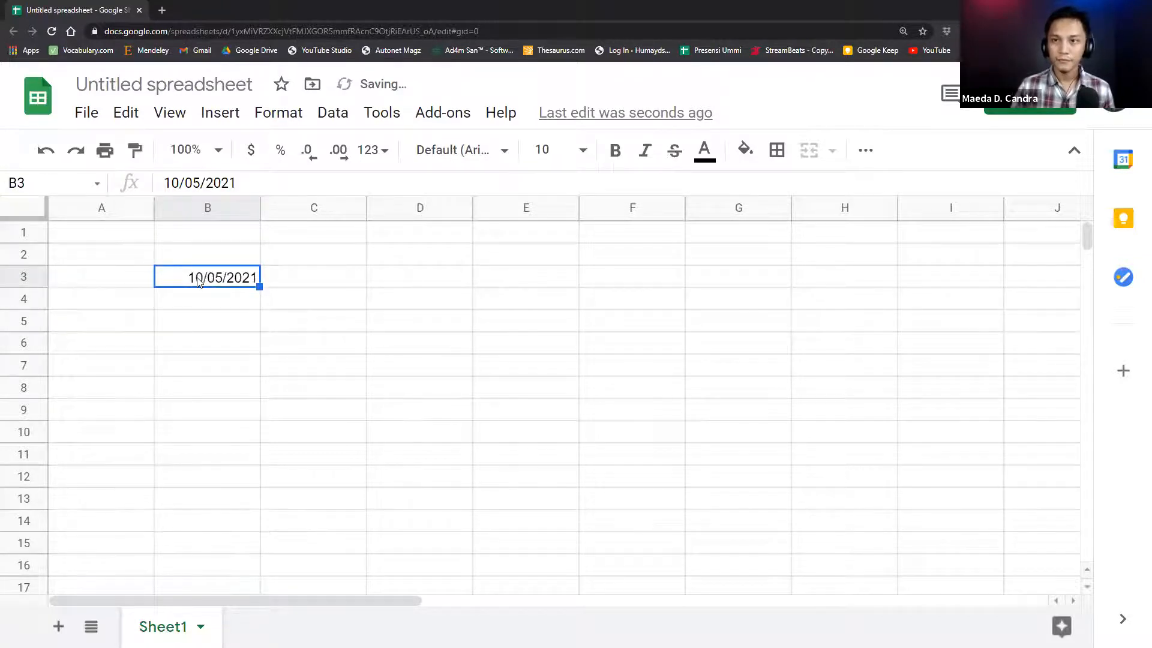
left_click_drag(260, 288, 266, 521)
left_click(246, 300)
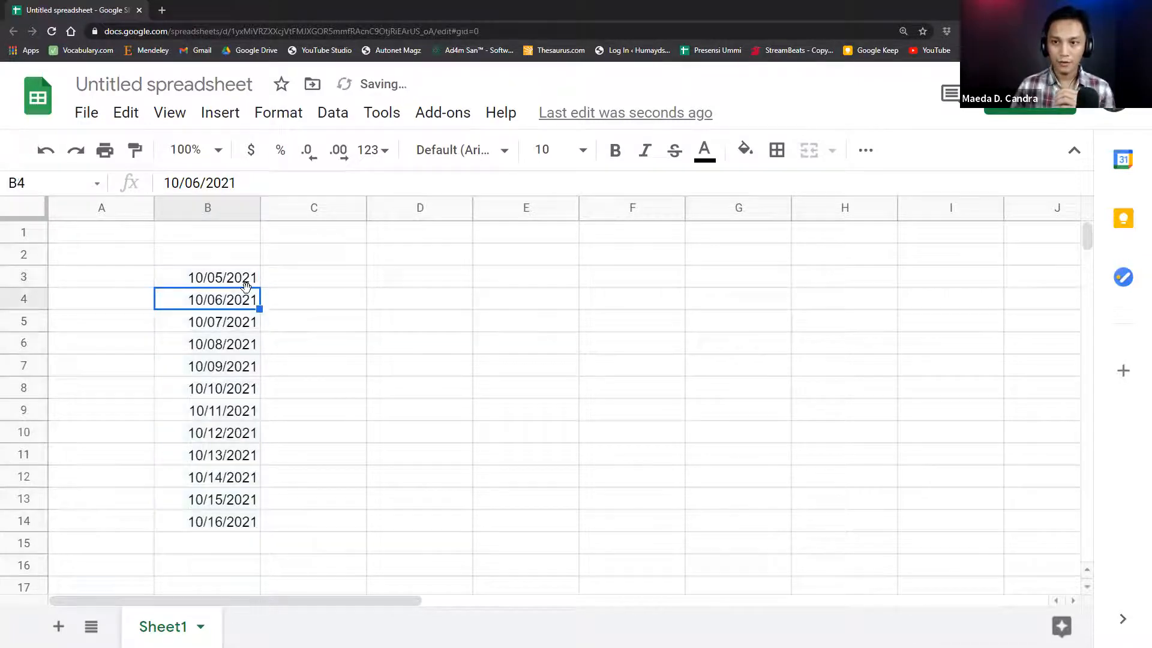
left_click(247, 282)
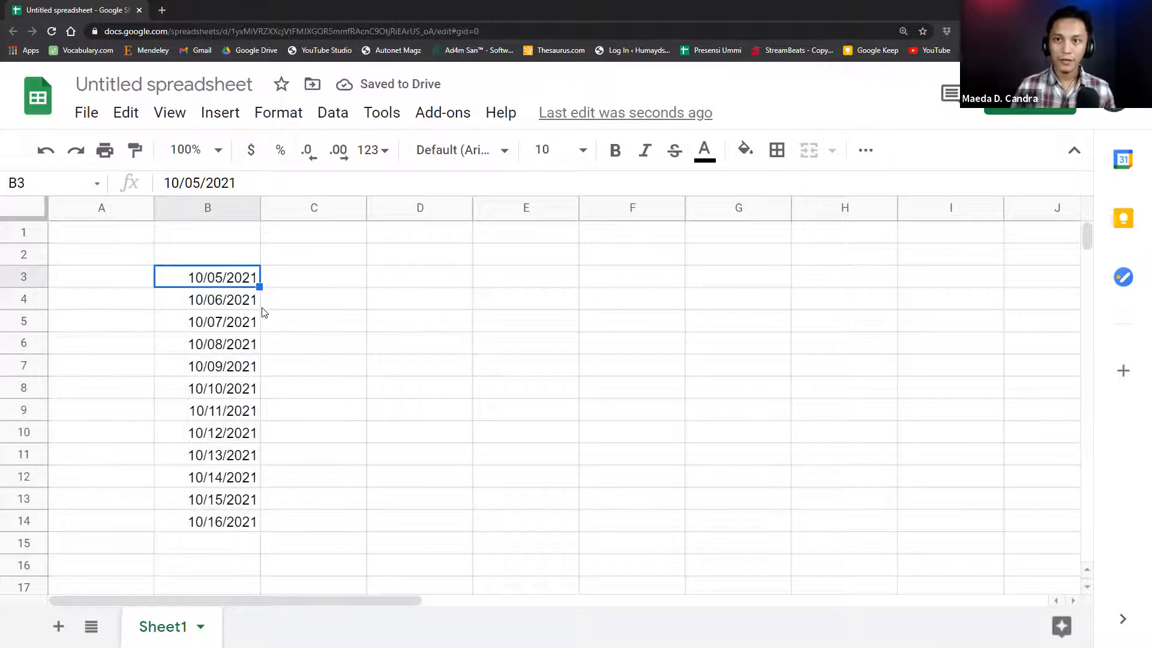
left_click(251, 300)
- Replace the date in B3 with 10-May-21 and fill the daily series down to B14
left_click(247, 283)
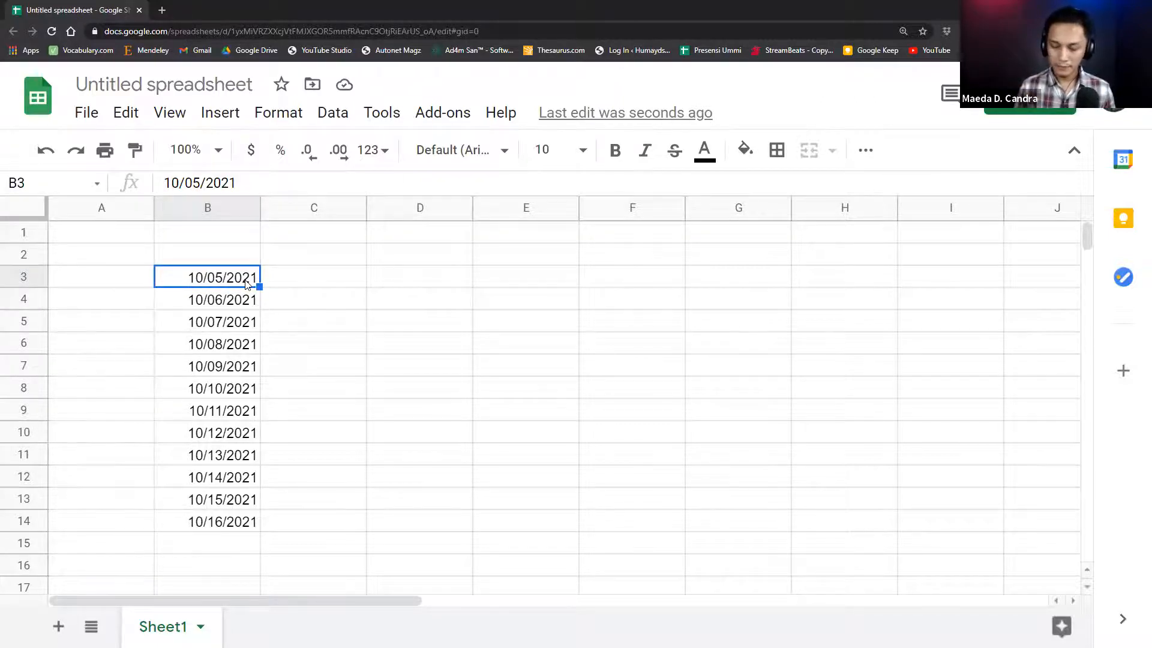
type("10-May0")
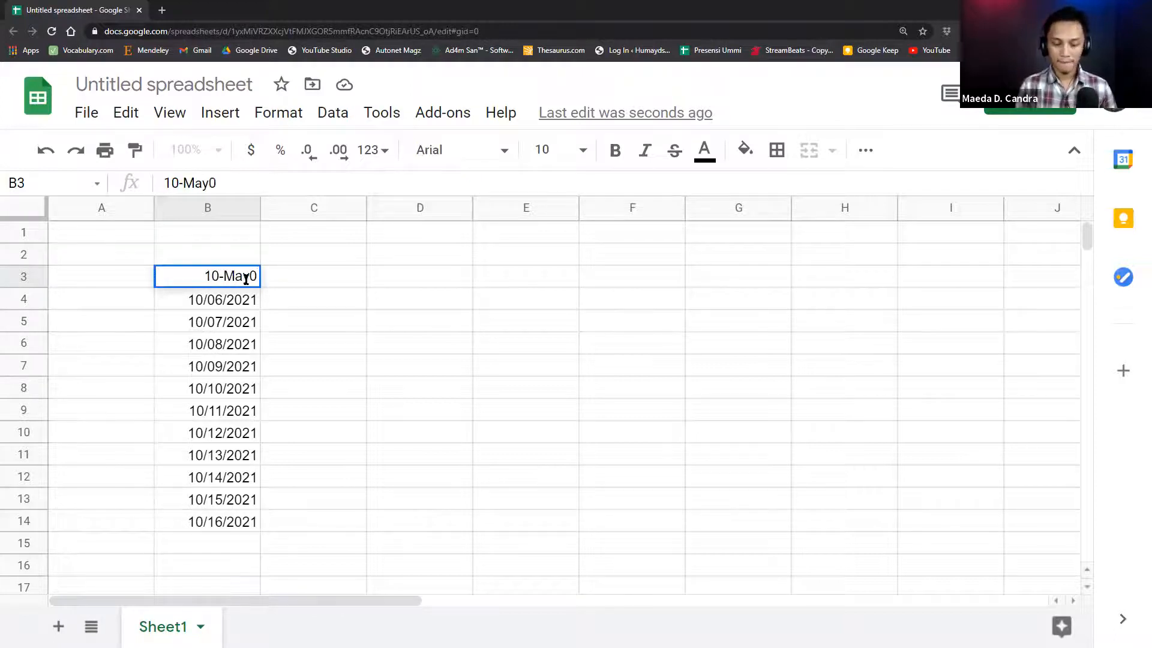
key("BackSpace")
type("-21")
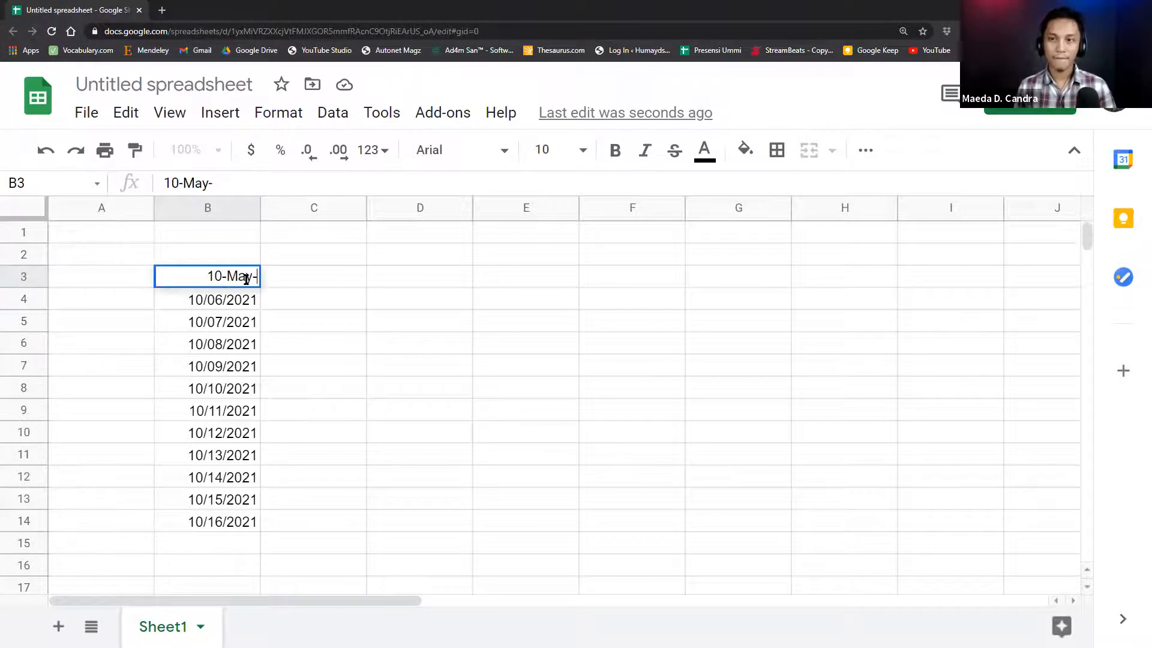
key("Return")
left_click(247, 283)
left_click_drag(260, 288, 255, 520)
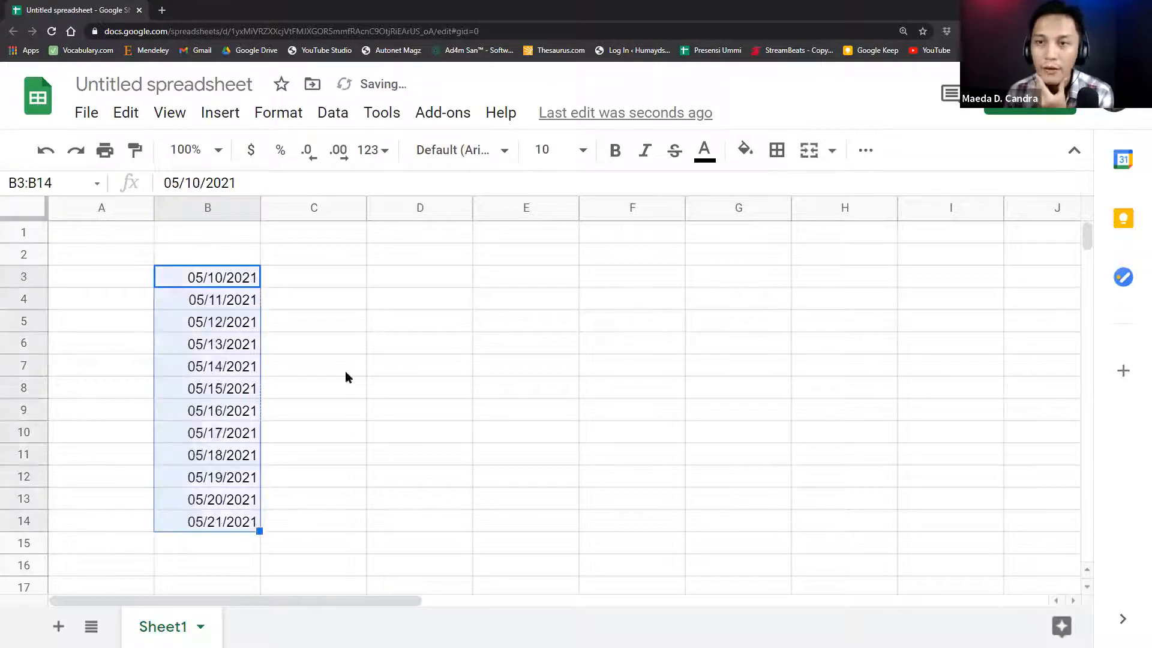
left_click(353, 345)
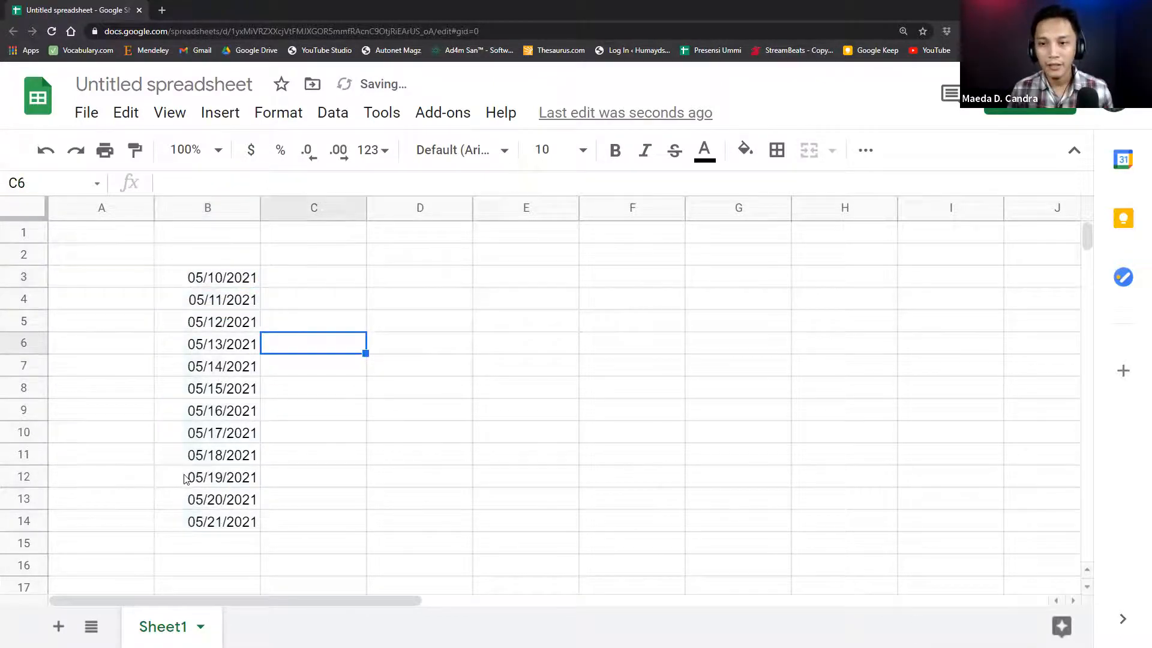
- Delete the last three dates in B12:B14 and select cell C3
left_click_drag(186, 477, 202, 527)
key("Delete")
left_click(316, 288)
left_click(314, 284)
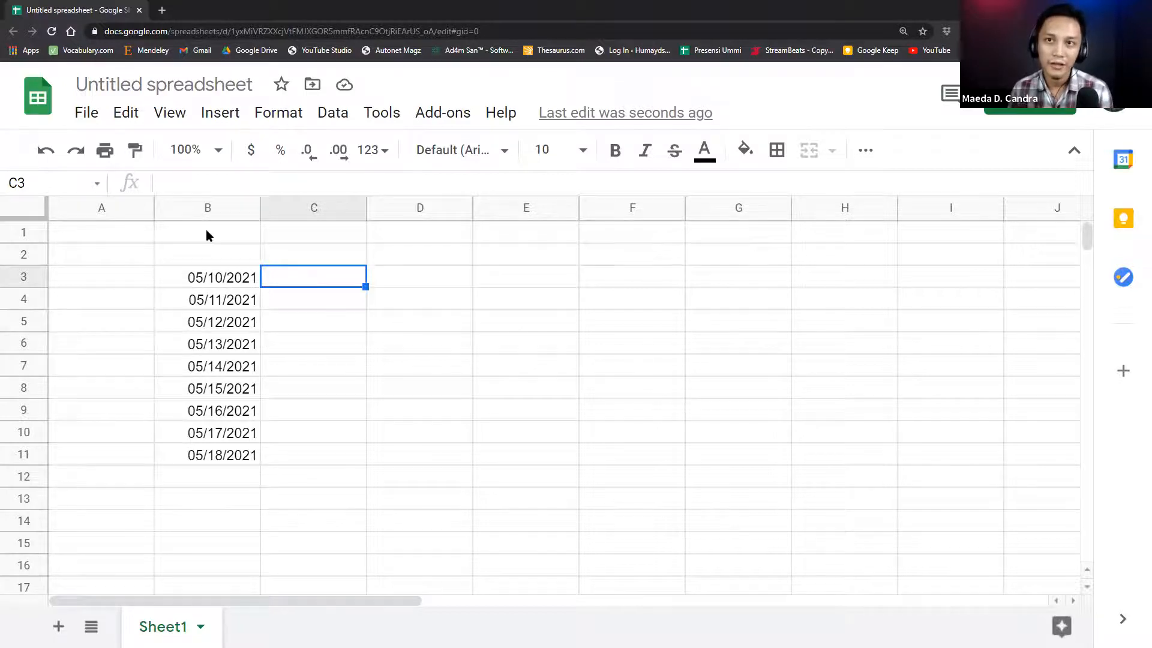
left_click(88, 114)
mouse_move(170, 113)
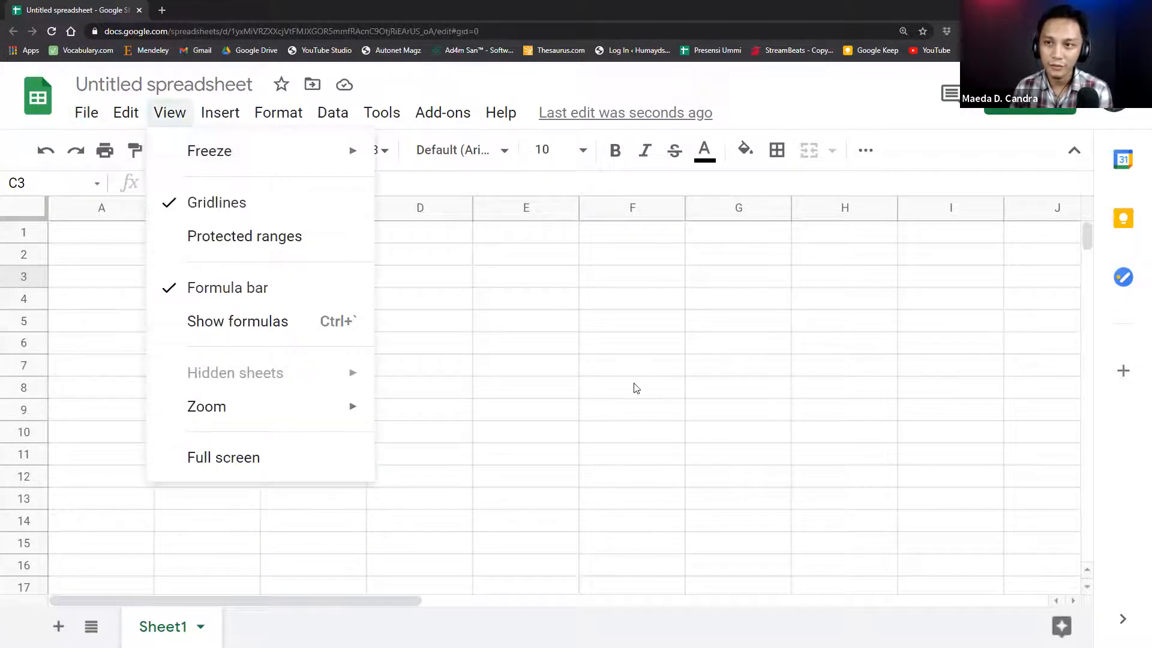
left_click(635, 386)
left_click(258, 413)
left_click(303, 290)
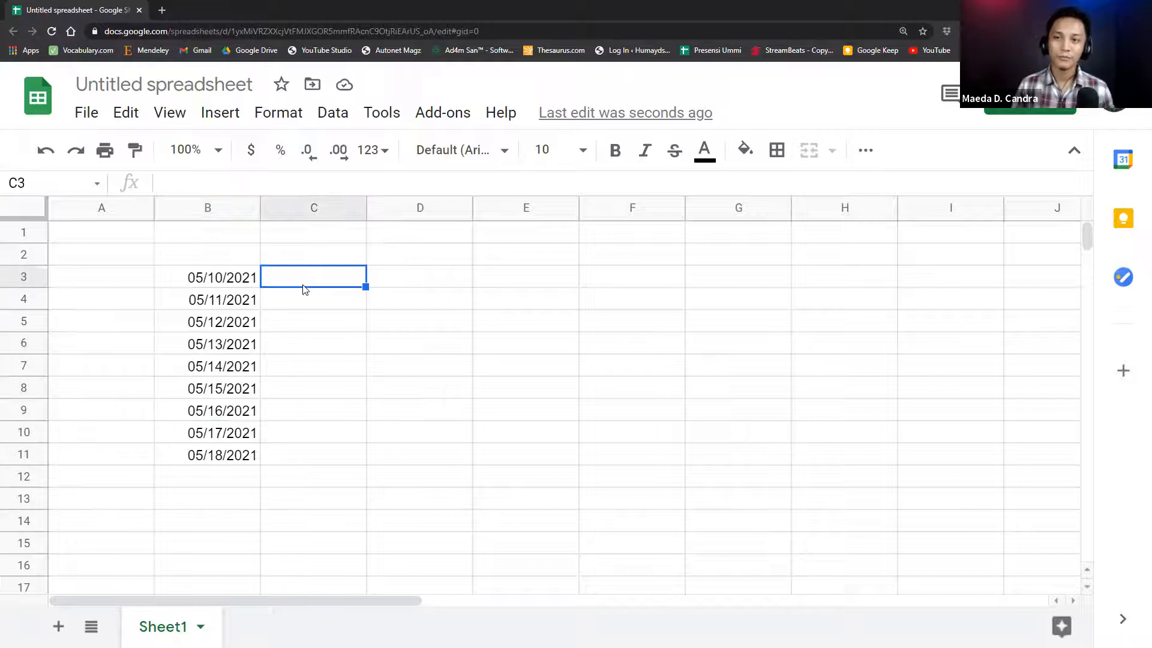
left_click(88, 114)
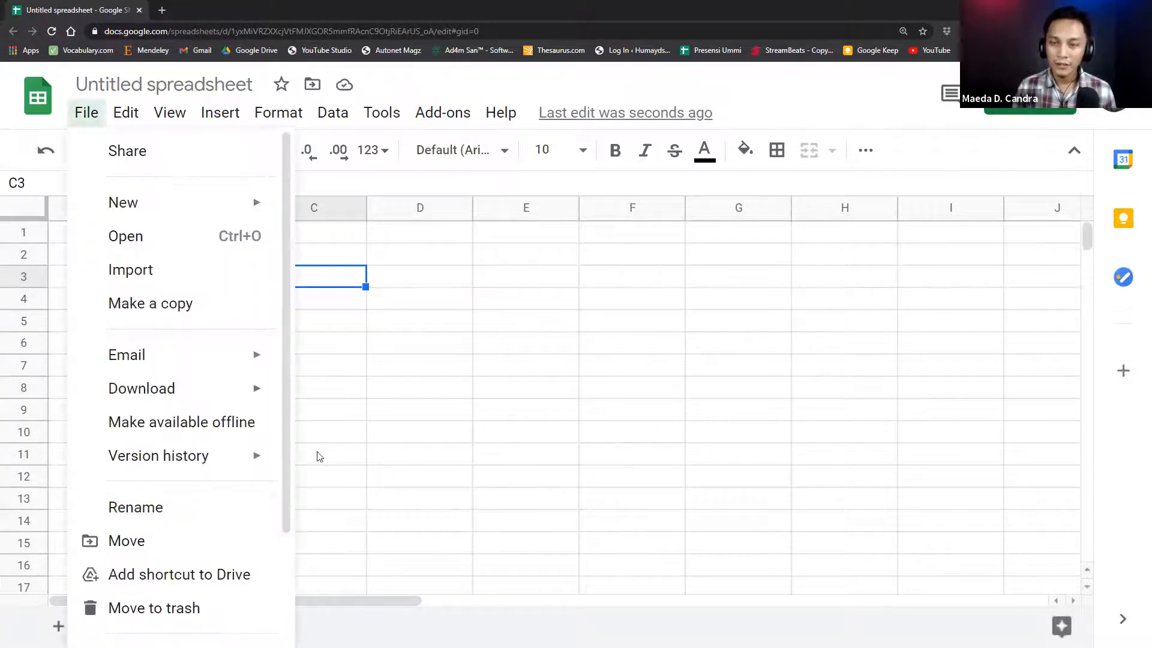
scroll(262, 489, "down", 3)
left_click(479, 369)
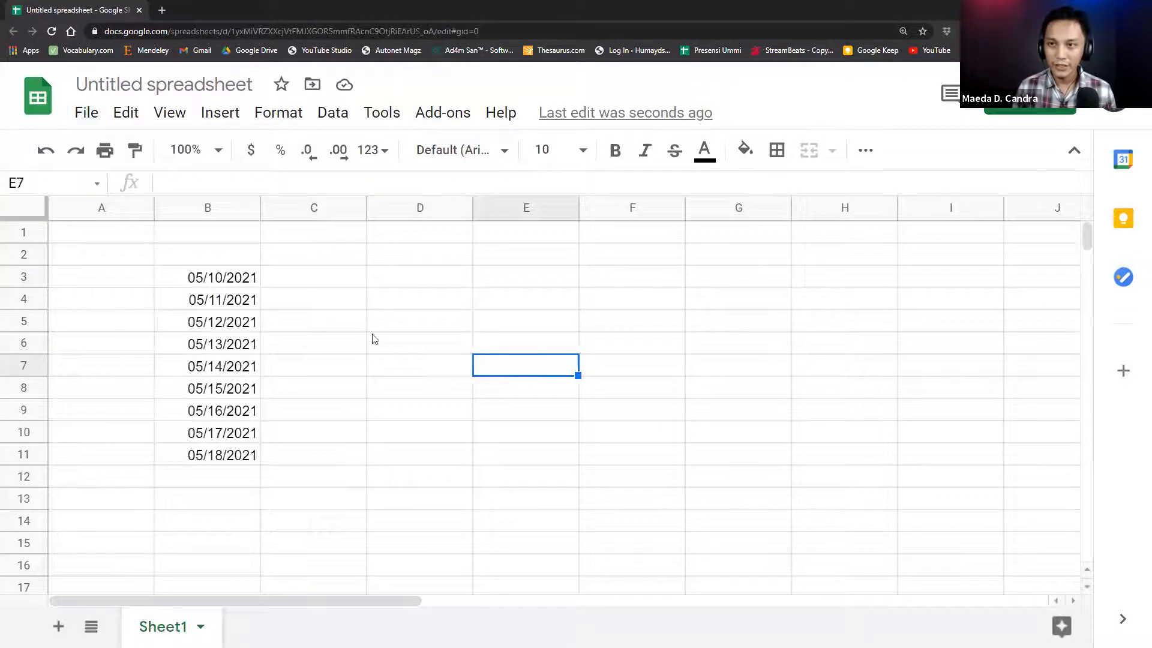
left_click(304, 280)
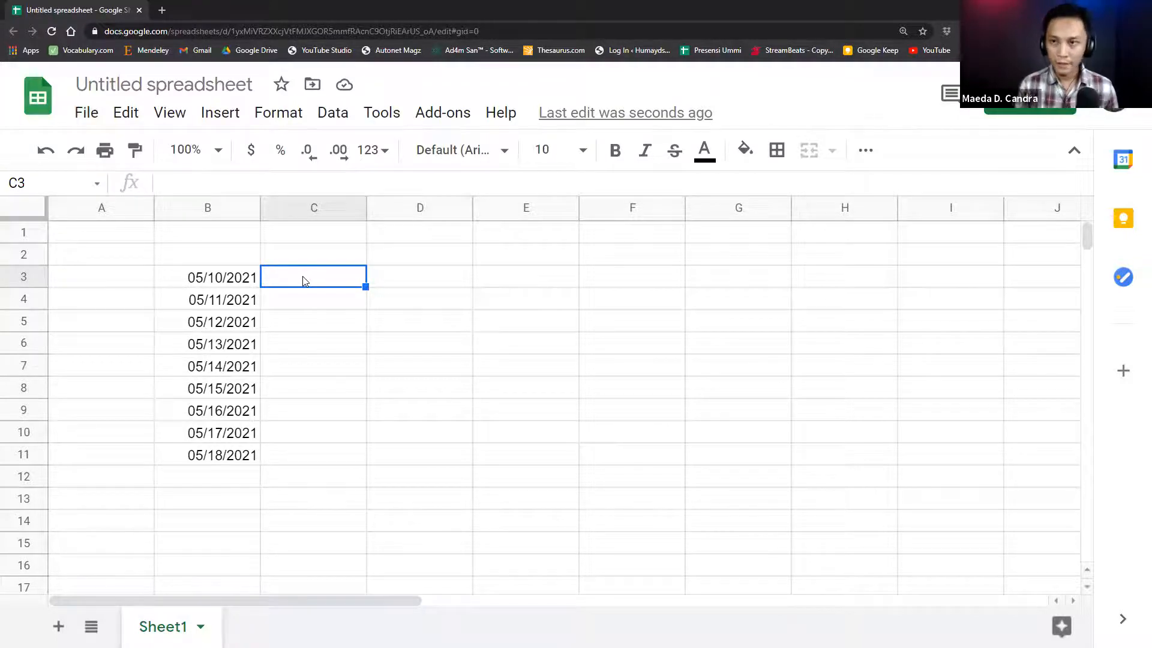
type("=")
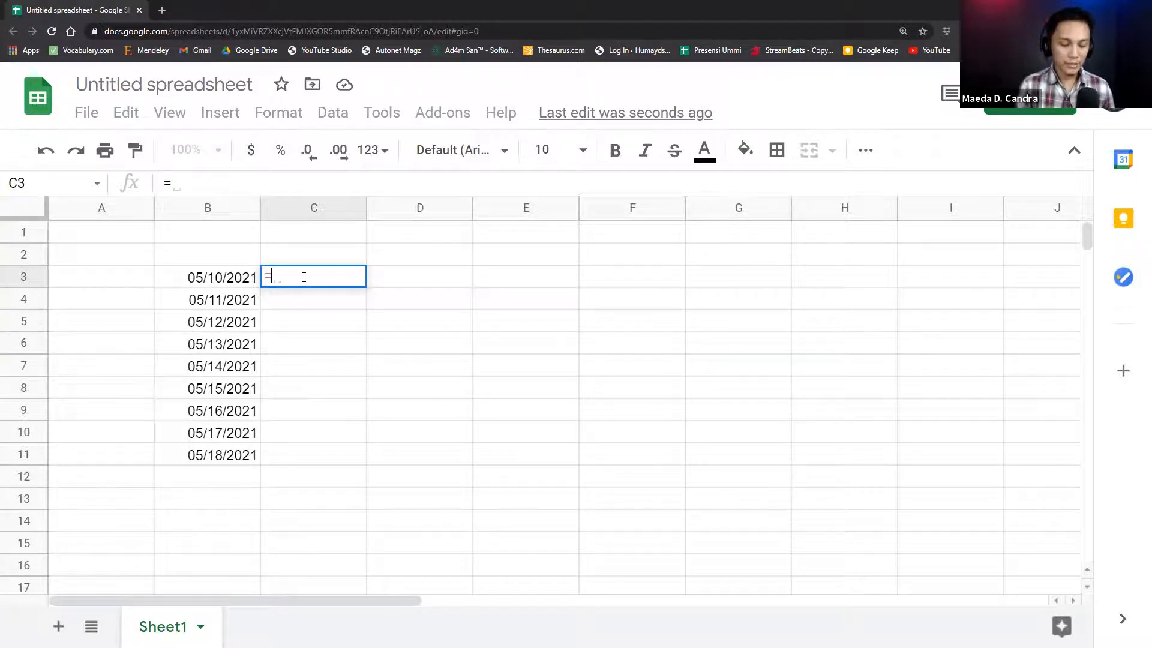
type("if")
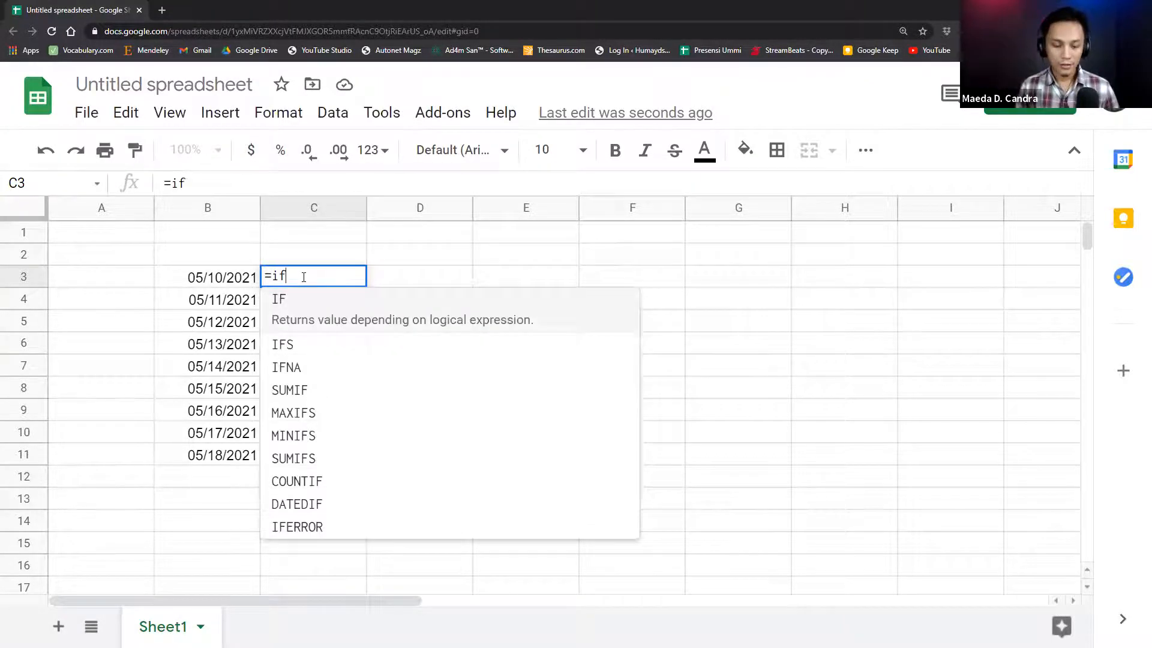
type("(")
key("Left")
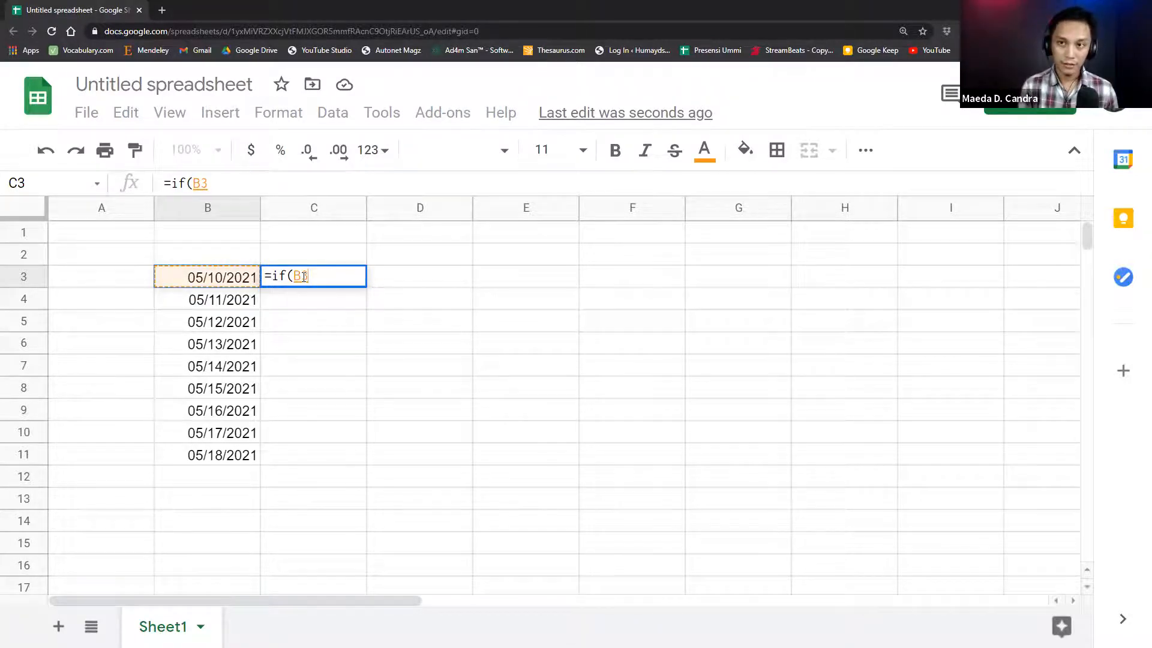
type("<")
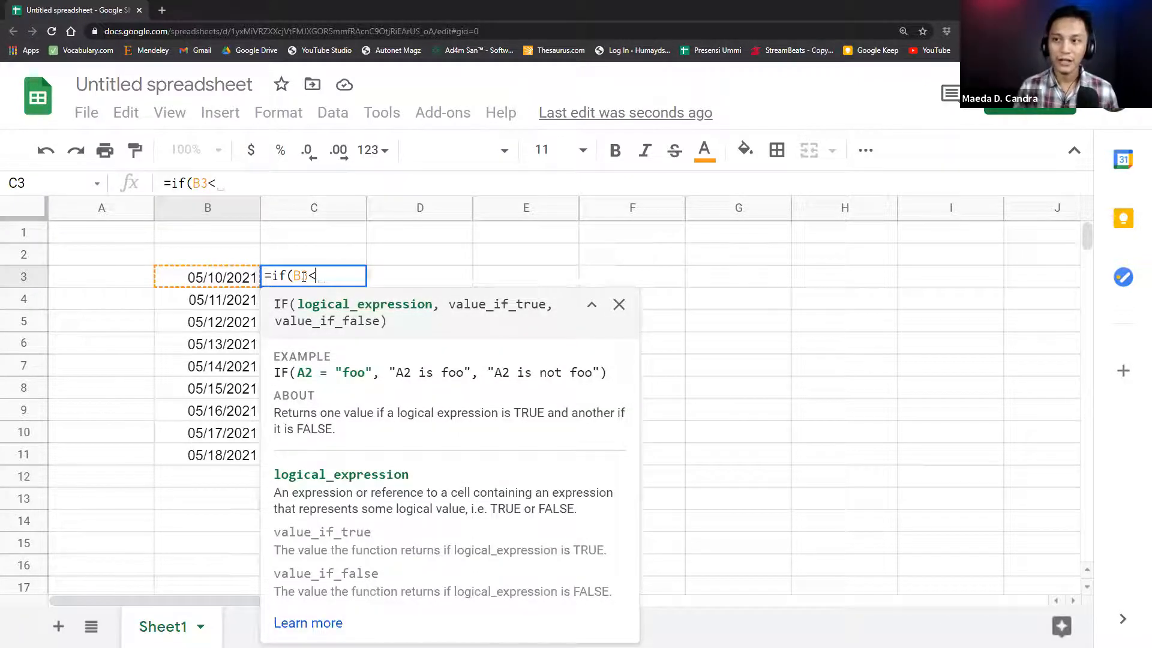
key("Escape")
- Enter the formula =(today) in cell F2
left_click(586, 273)
left_click(591, 254)
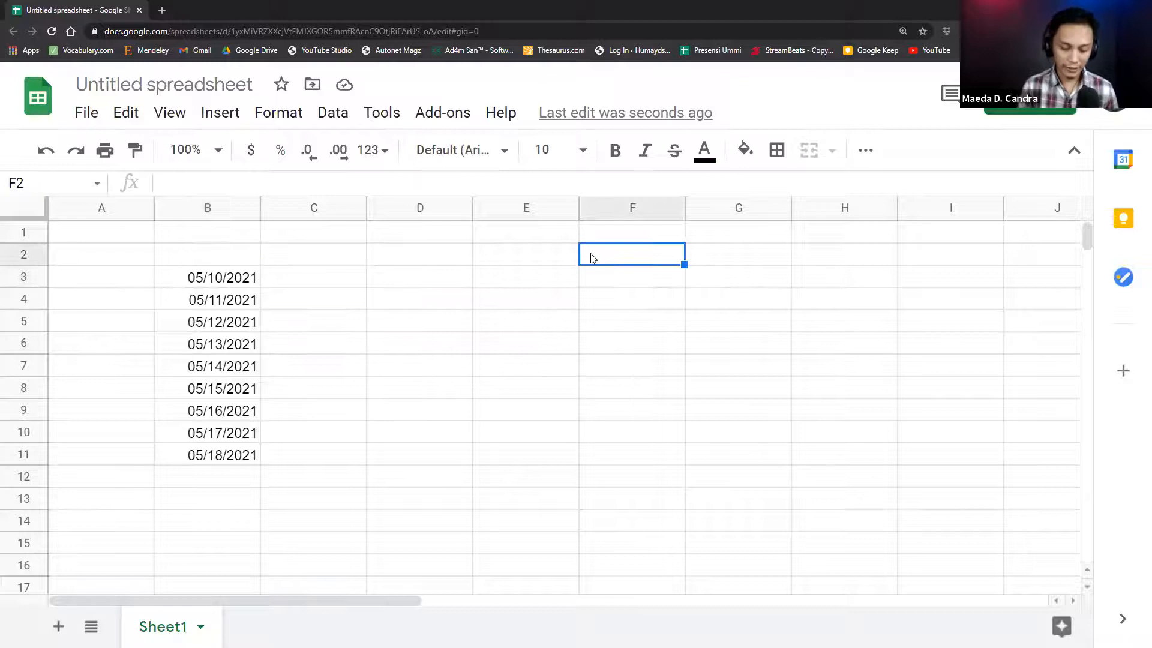
type("today")
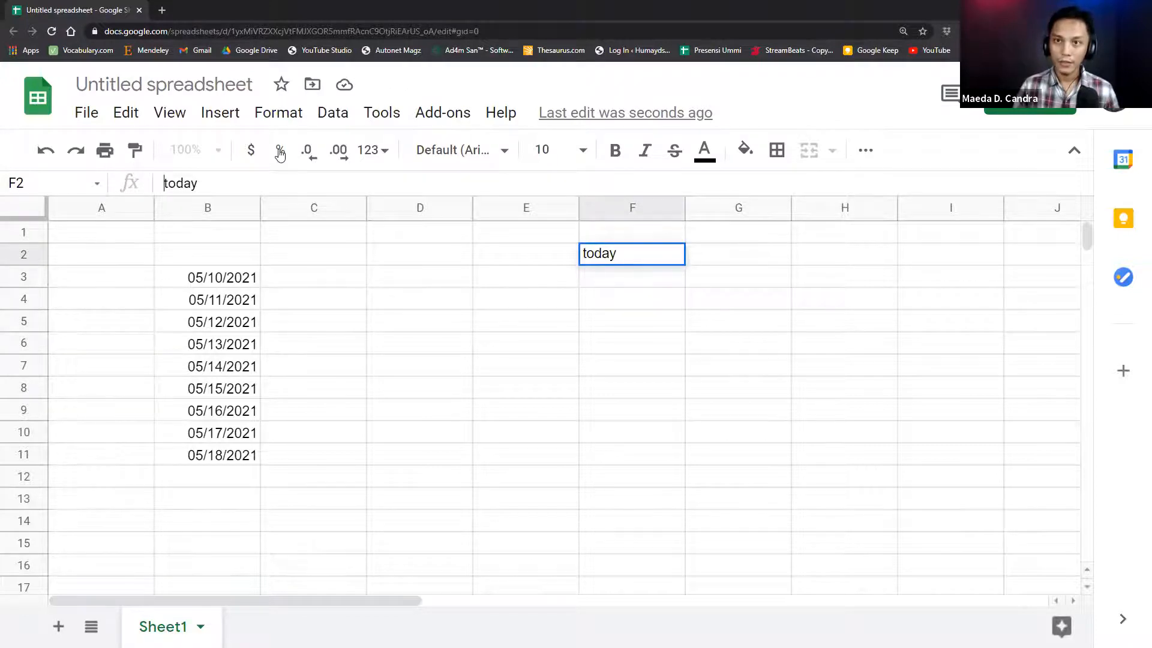
key("Home")
type("=(")
key("End")
type(")")
key("Return")
key("Up")
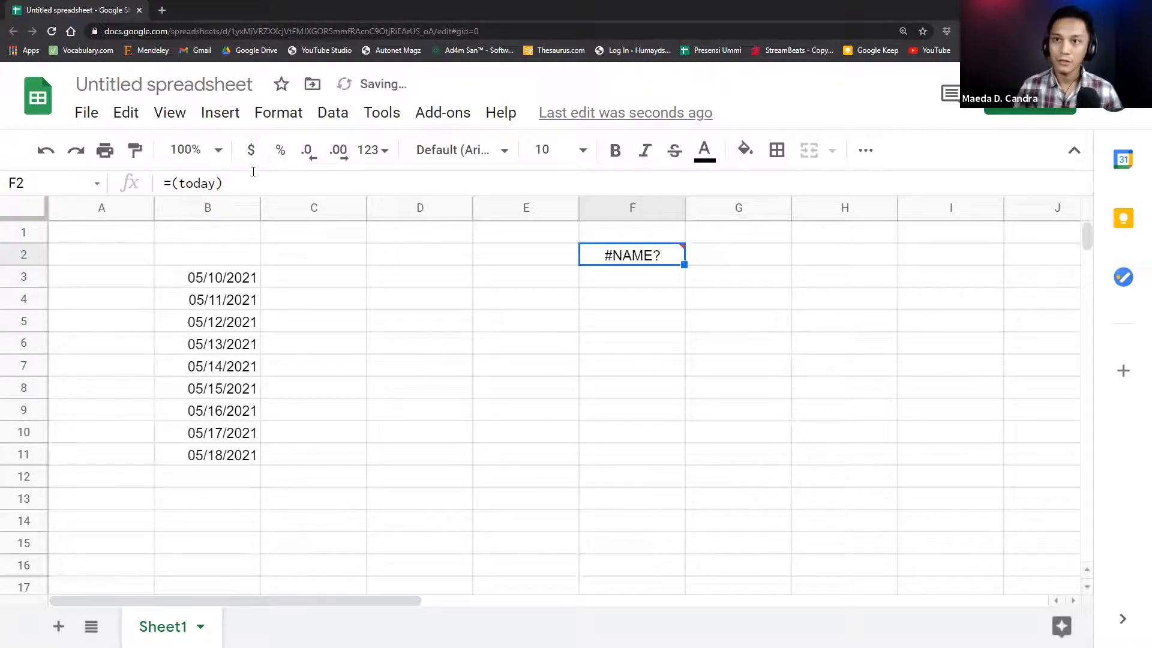
- Correct the formula in F2 to =today()
left_click(204, 190)
key("Left")
key("Left")
key("Left")
key("Left")
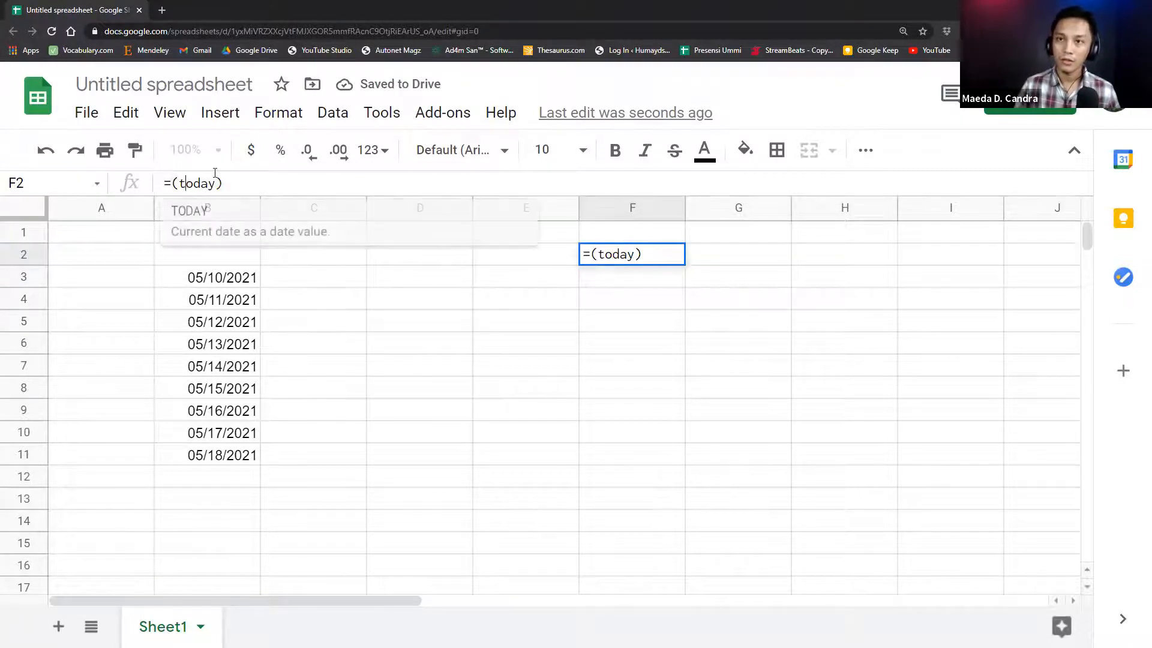
key("BackSpace")
key("Right")
key("Right")
key("Right")
key("Right")
key("Right")
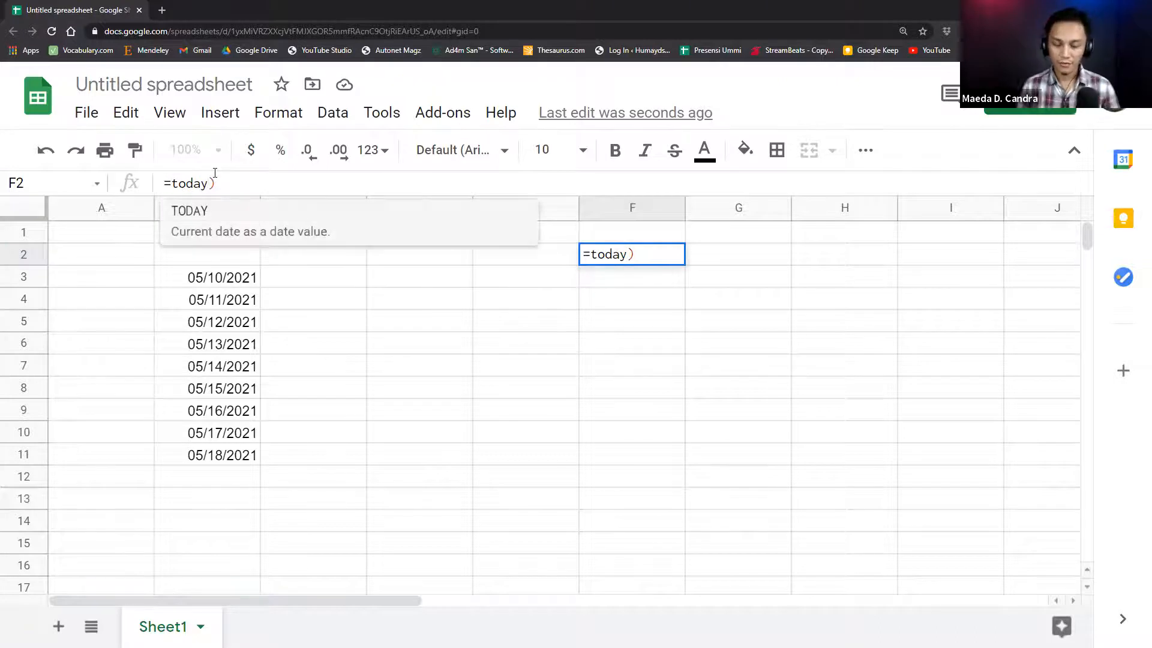
type("(")
key("Return")
key("Up")
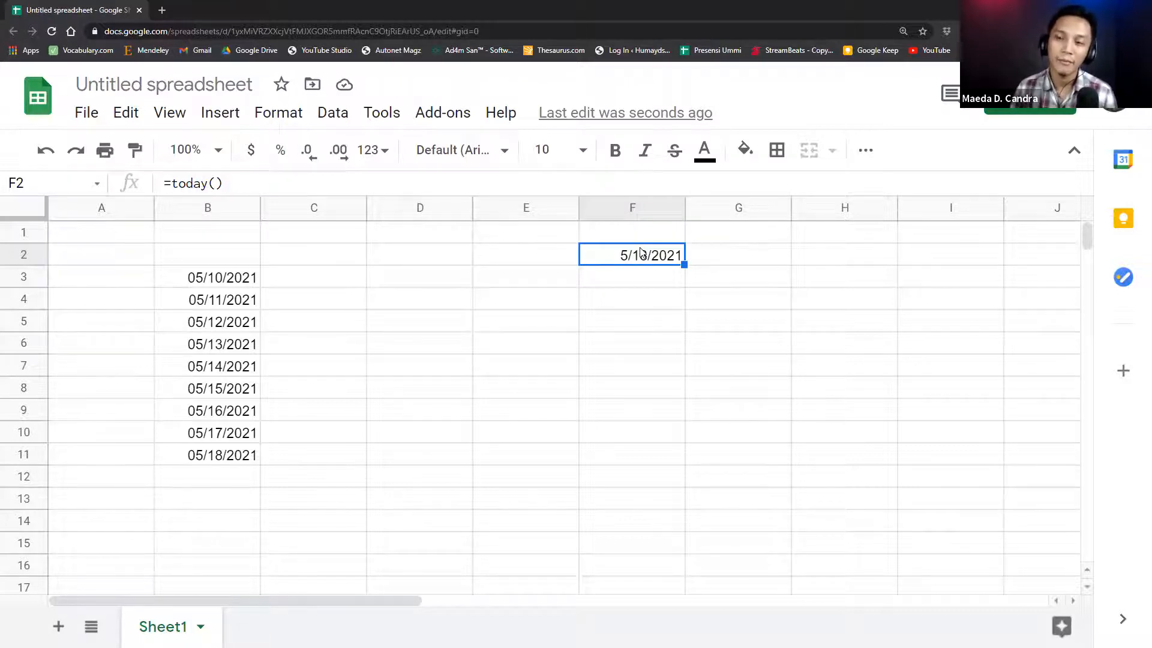
- Start an IF formula in C3 with the logical expression B3=F2-3
left_click(347, 277)
type("=if(")
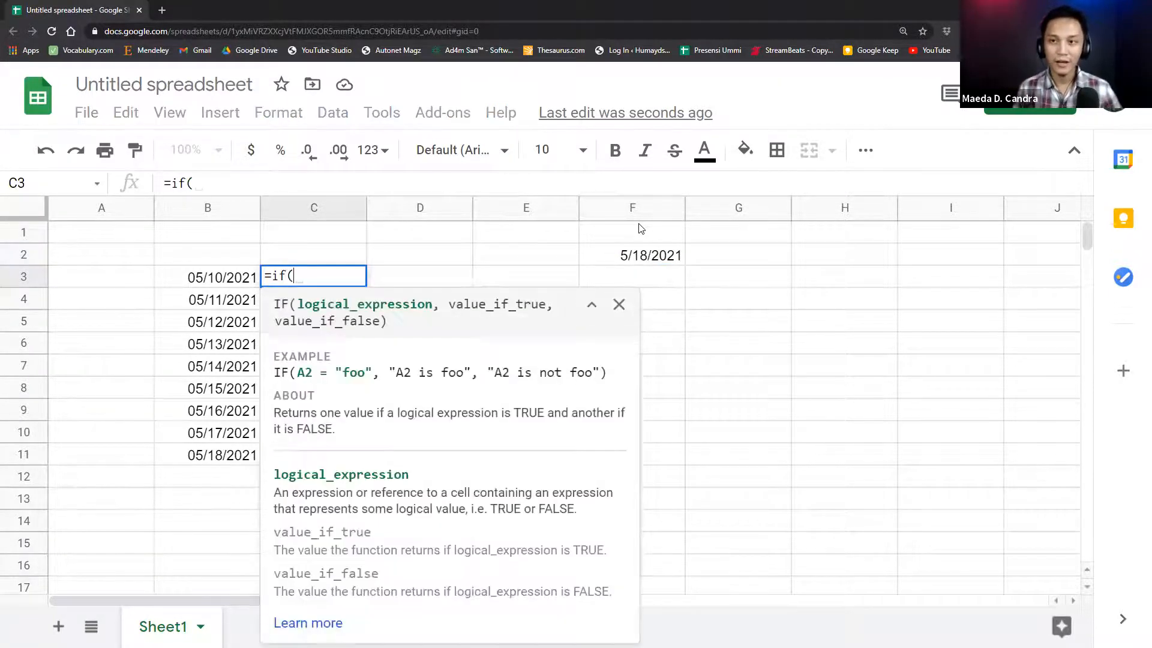
key("Left")
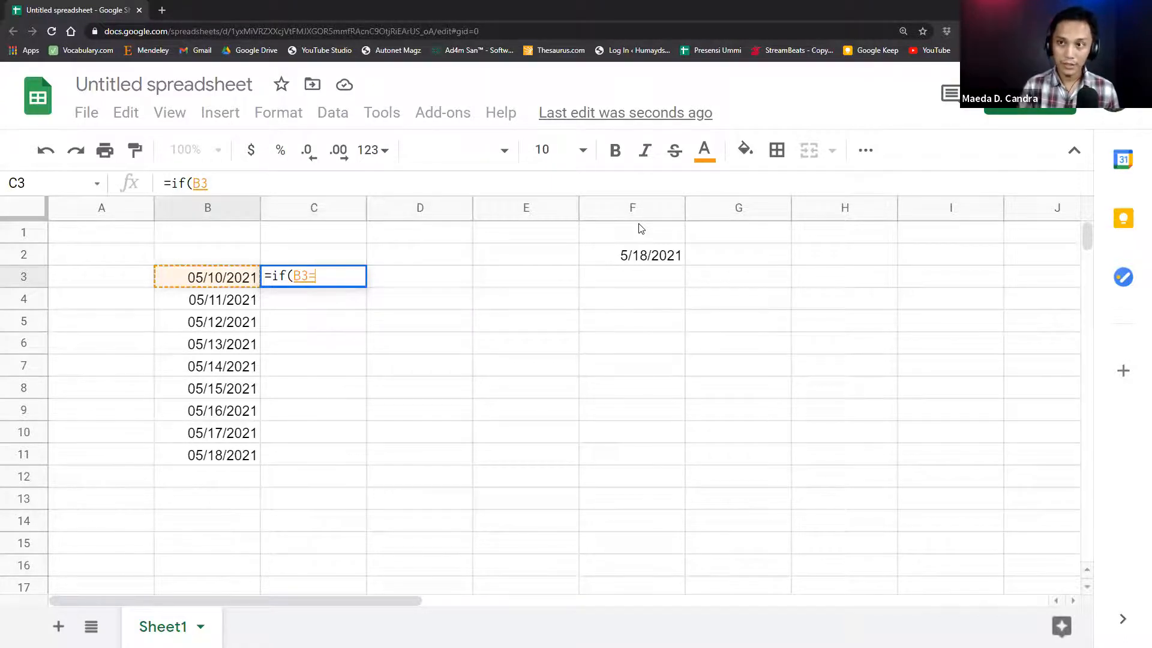
type("=")
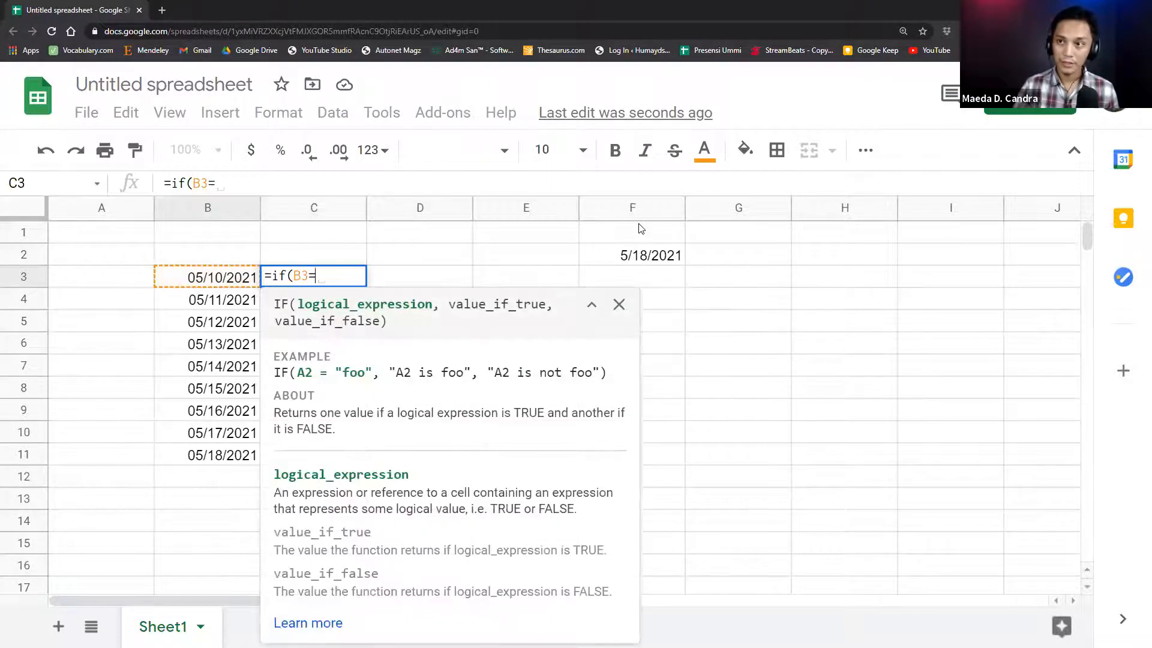
left_click(657, 255)
type("-")
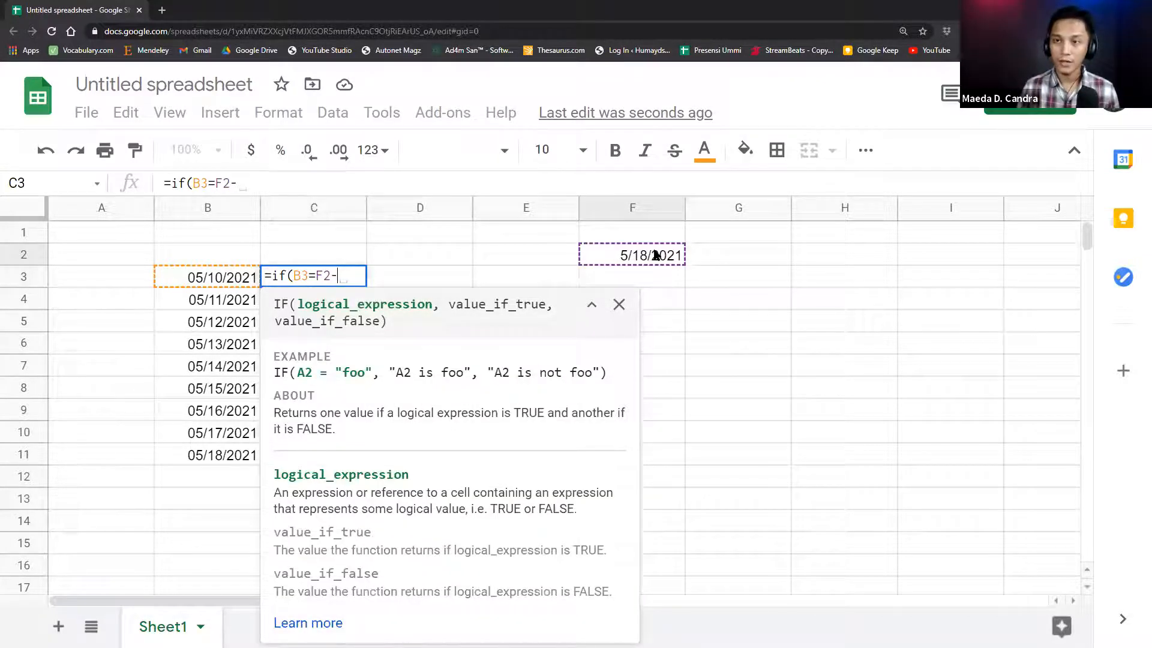
type("3")
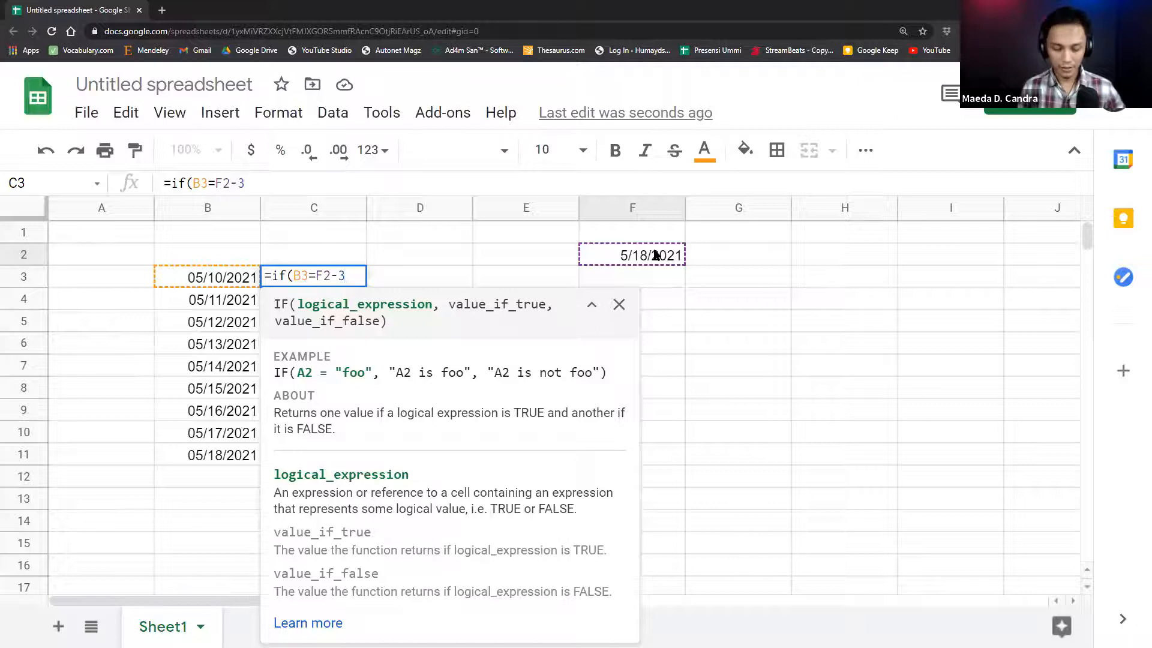
type(";")
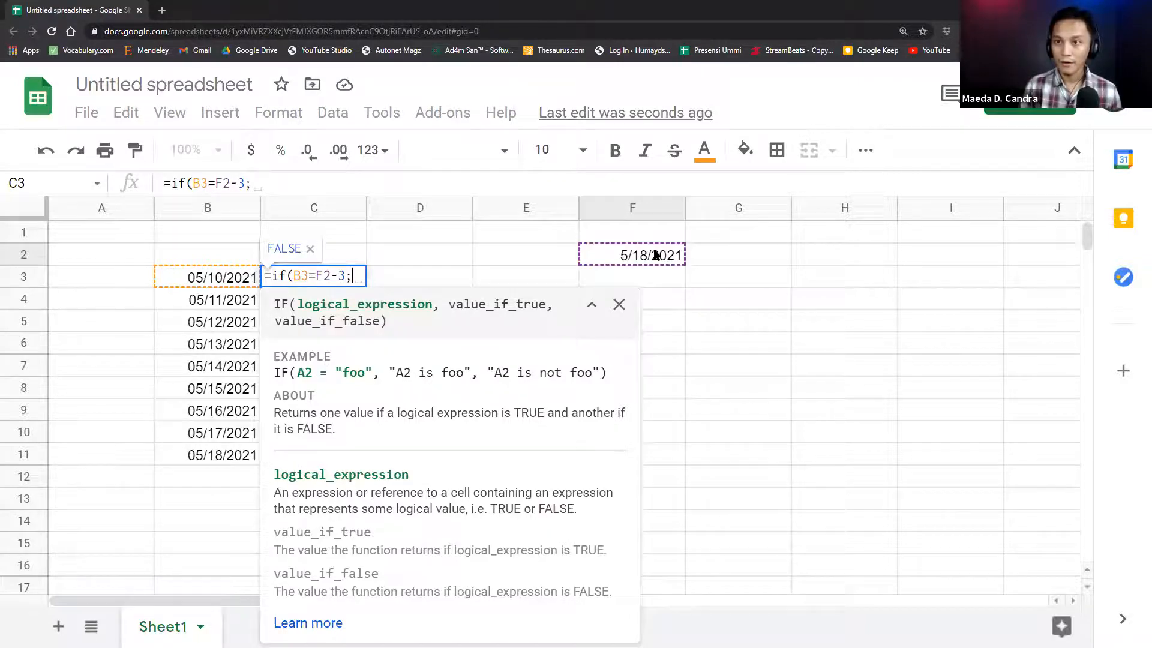
- Complete the IF formula in C3 with "KADALUARSA" as the true value and "BELOM" as the false value
type("\"")
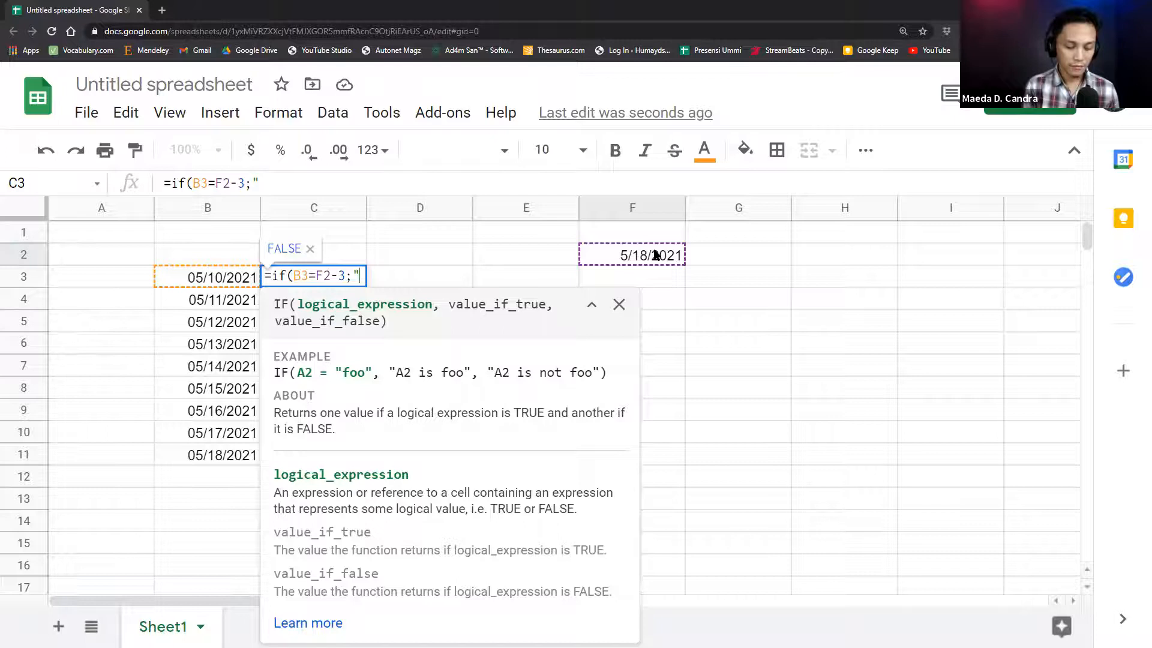
type("0")
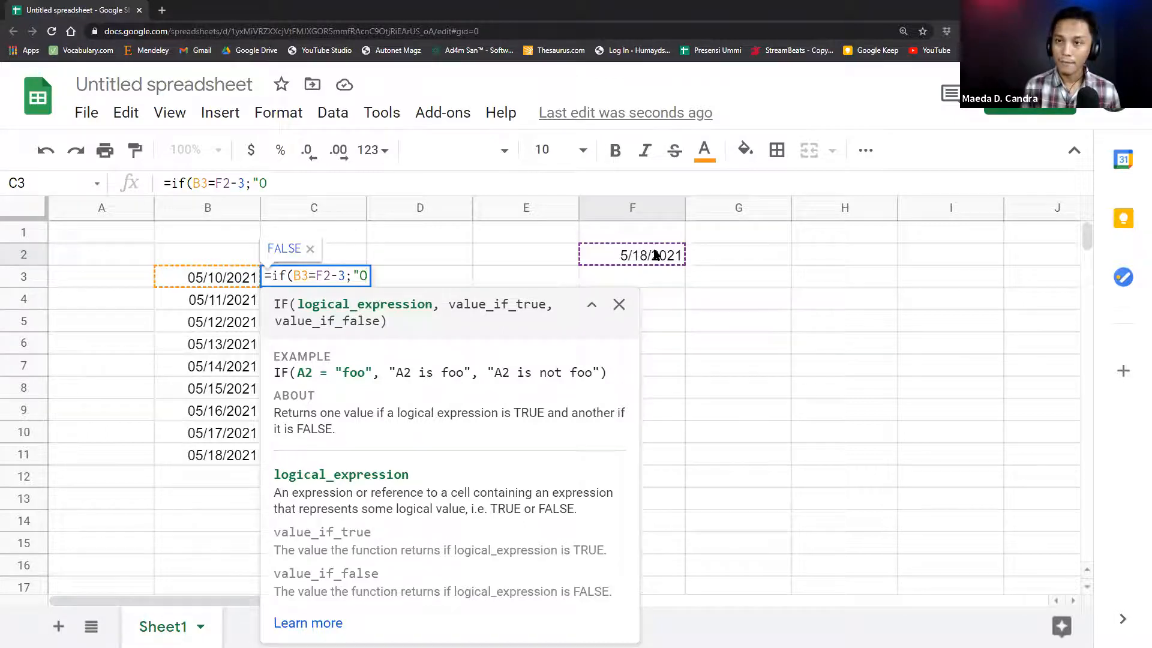
key("BackSpace")
type("KADALU")
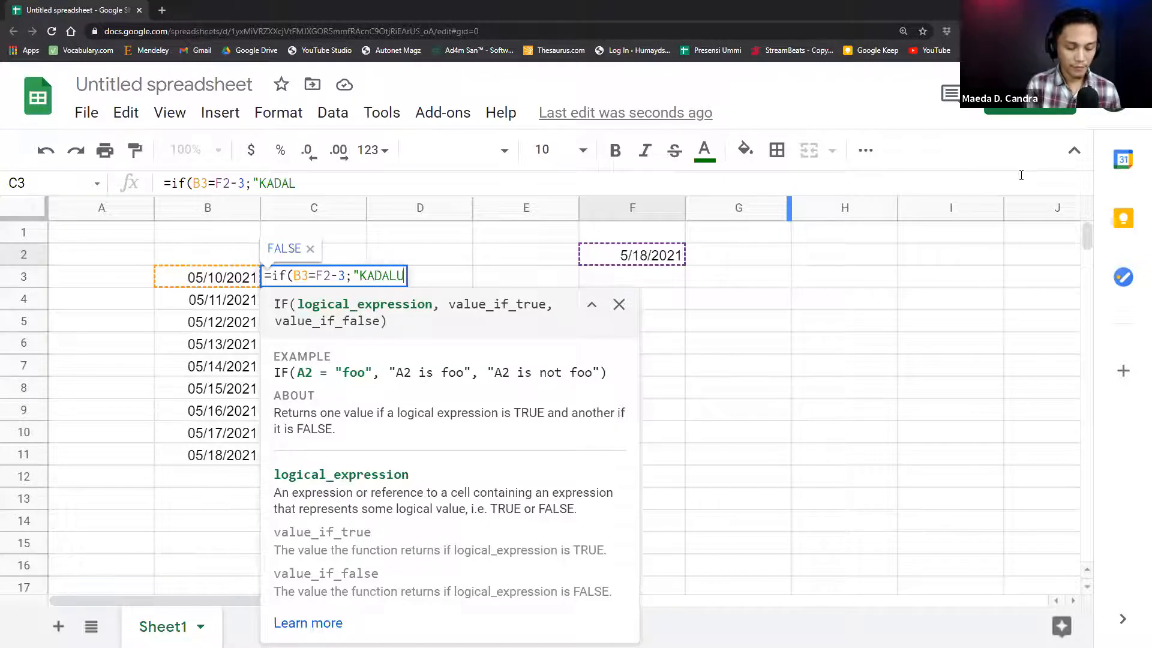
type("ARSA\";")
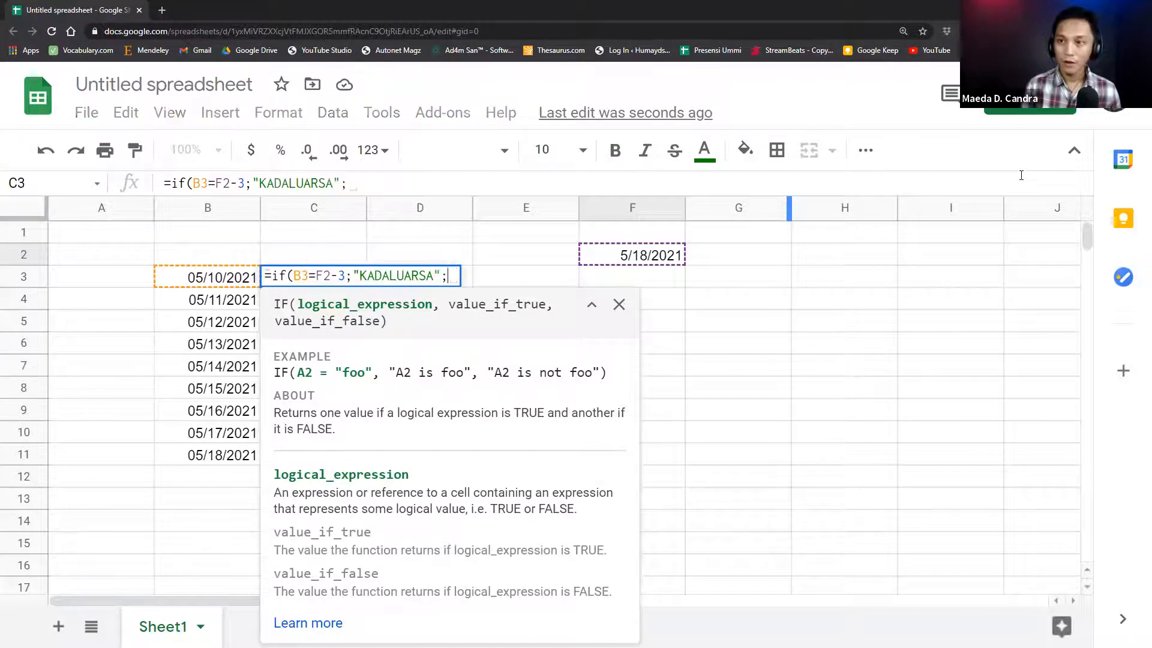
type("\"BELOM\"")
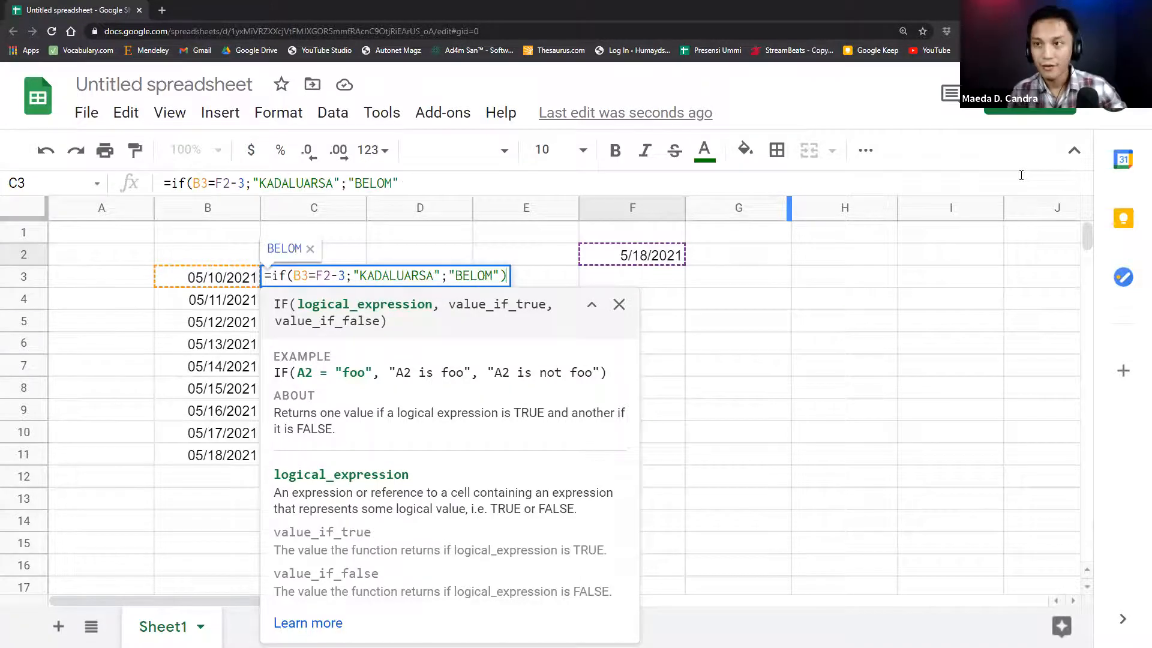
type(")")
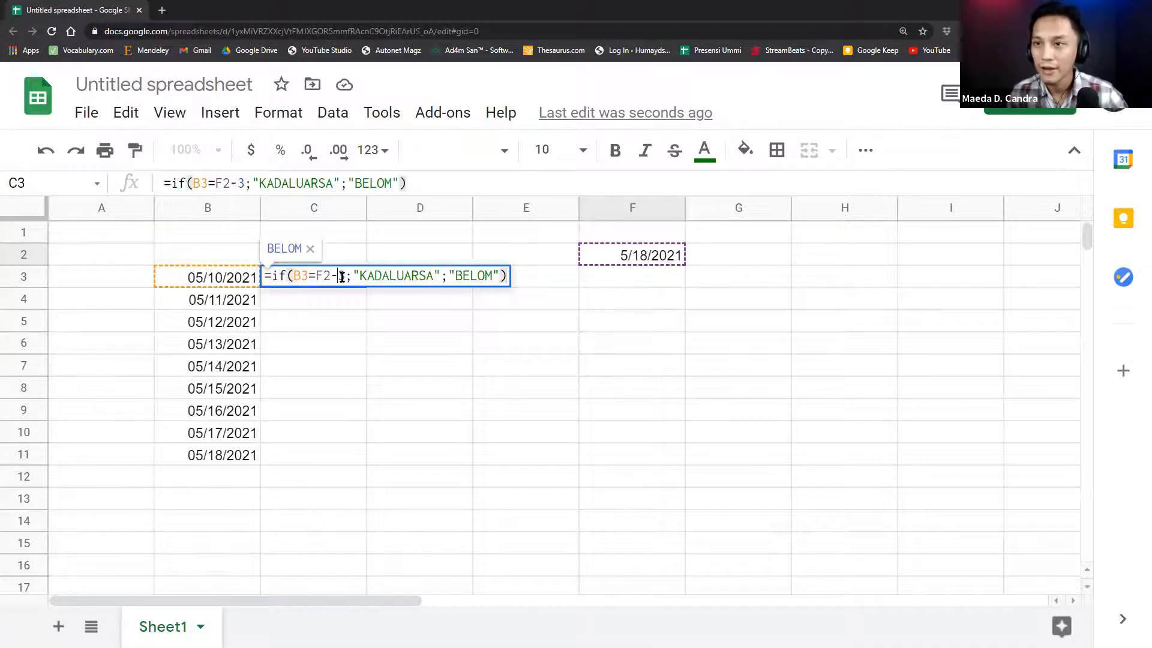
- Change the condition of the C3 formula to B3>(F2-3) and commit the formula
left_click(316, 277)
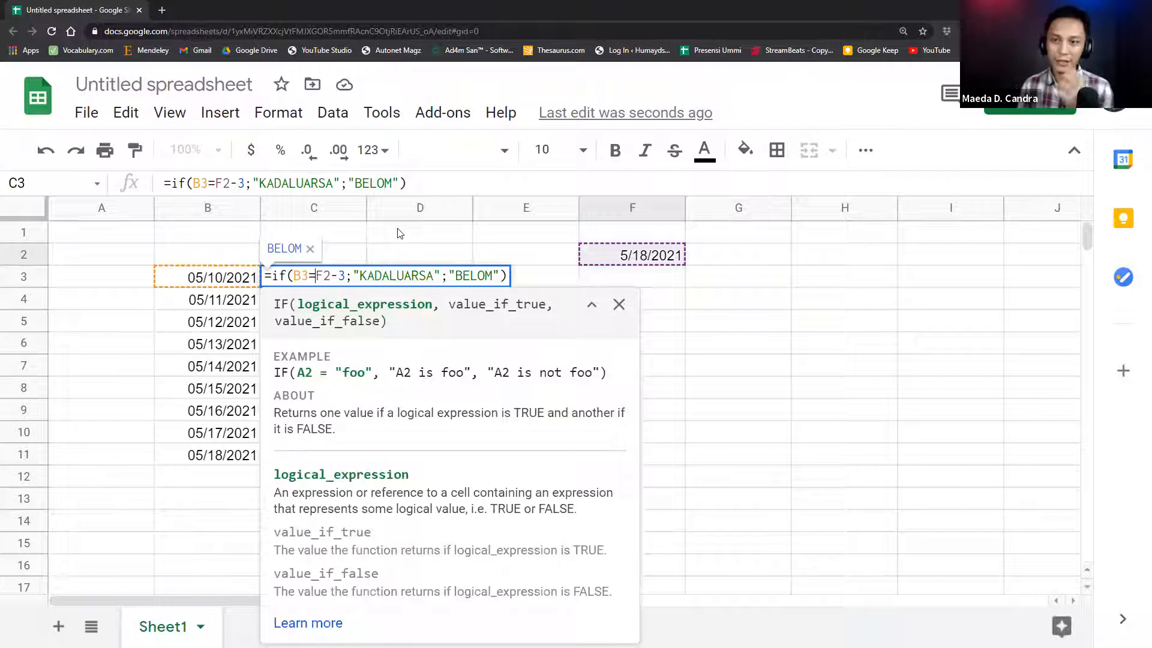
key("BackSpace")
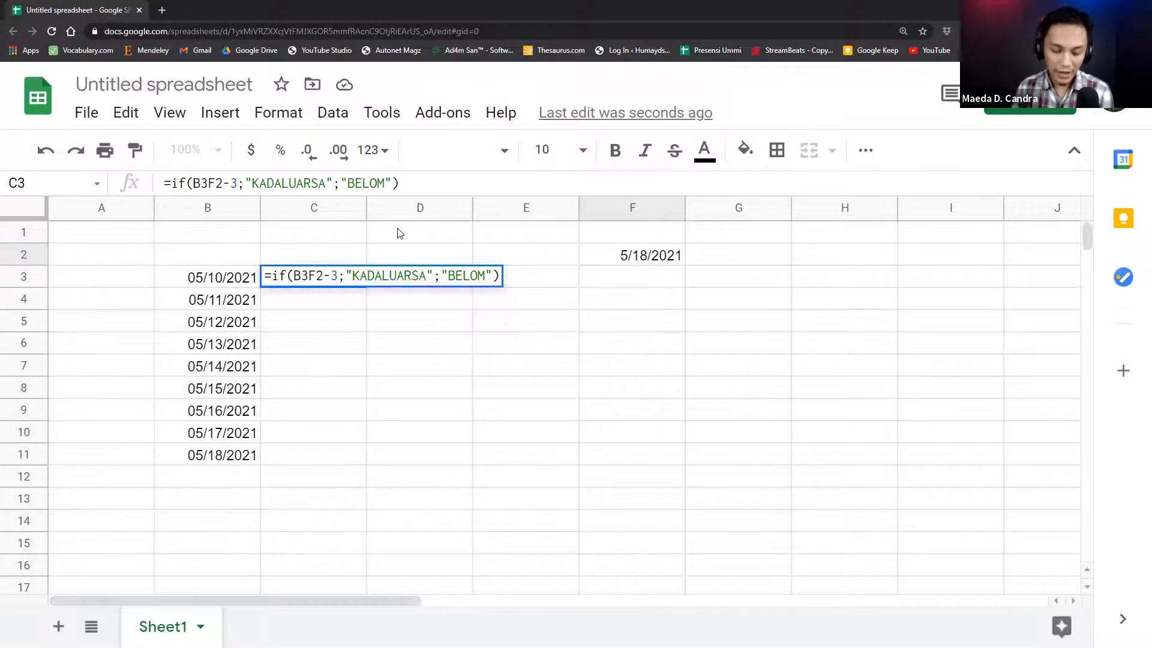
type(">")
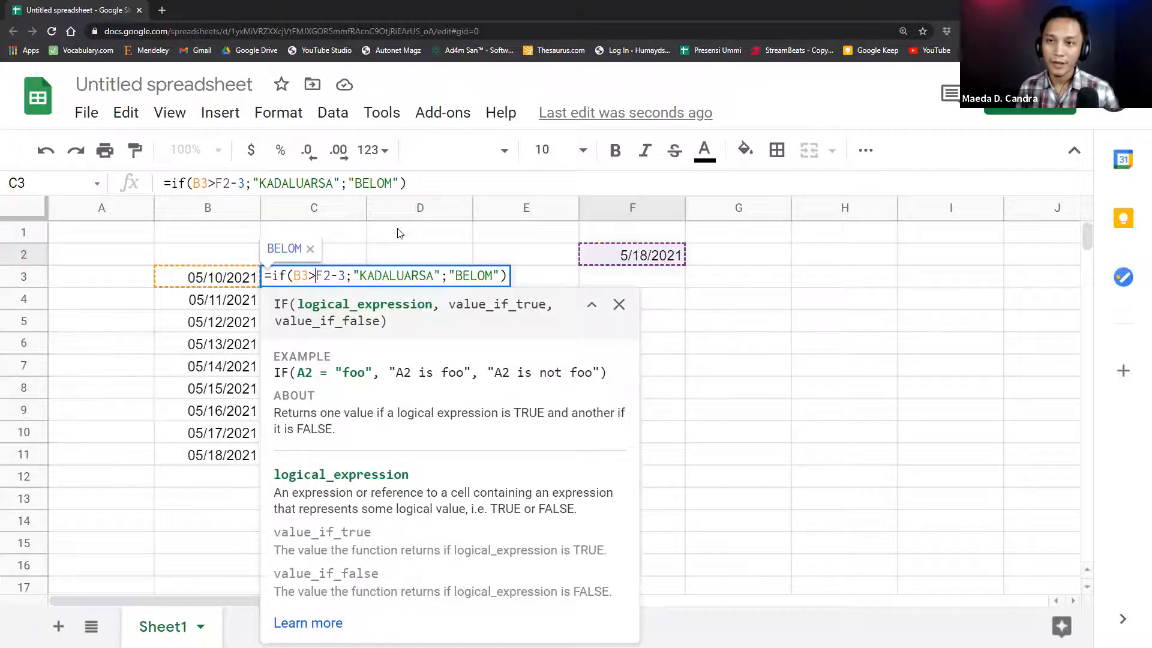
type("(")
key("Right")
key("Right")
type(")")
key("Return")
key("Up")
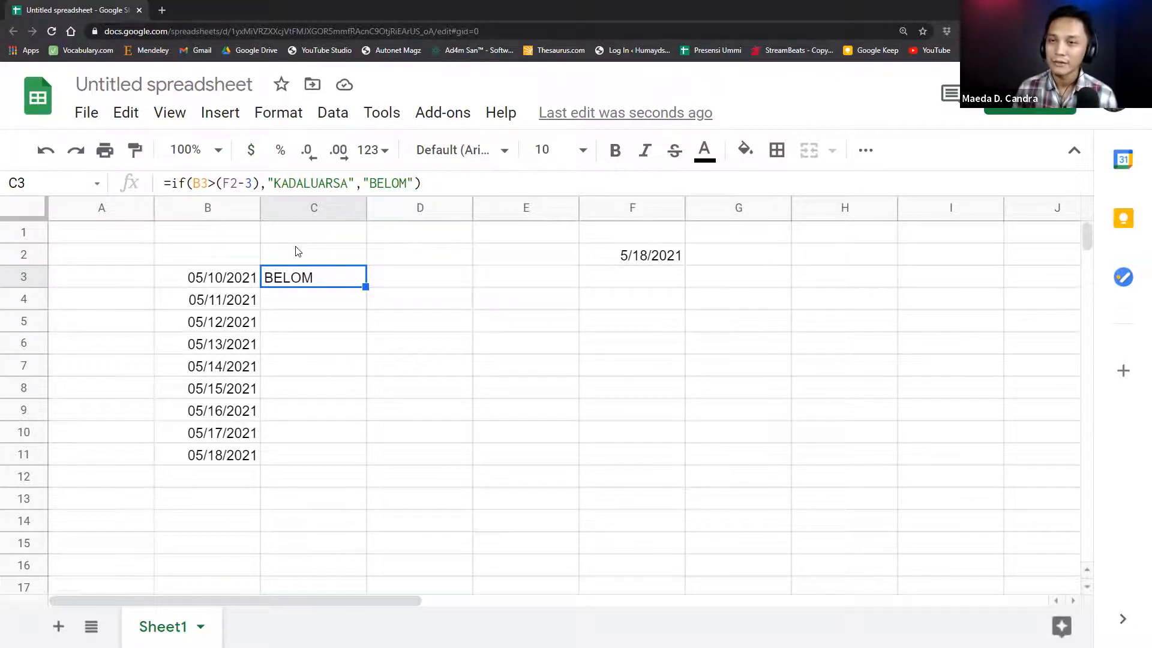
- Examine the comparison and the true and false arguments of the IF formula in C3 without changing it
left_click(216, 185)
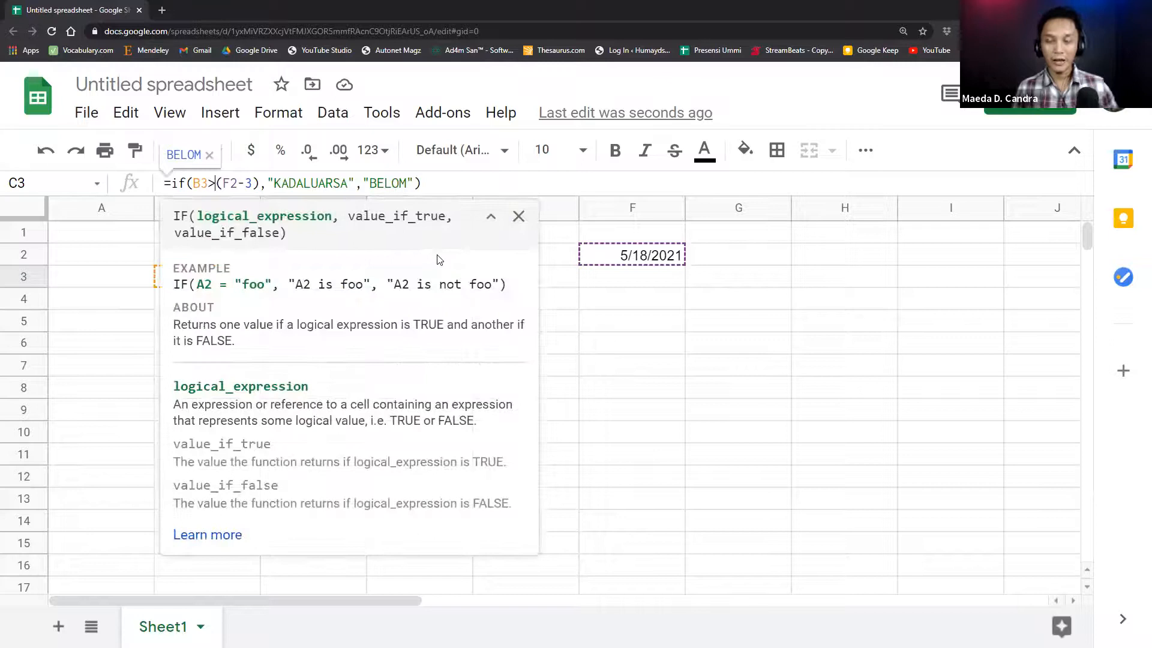
key("Escape")
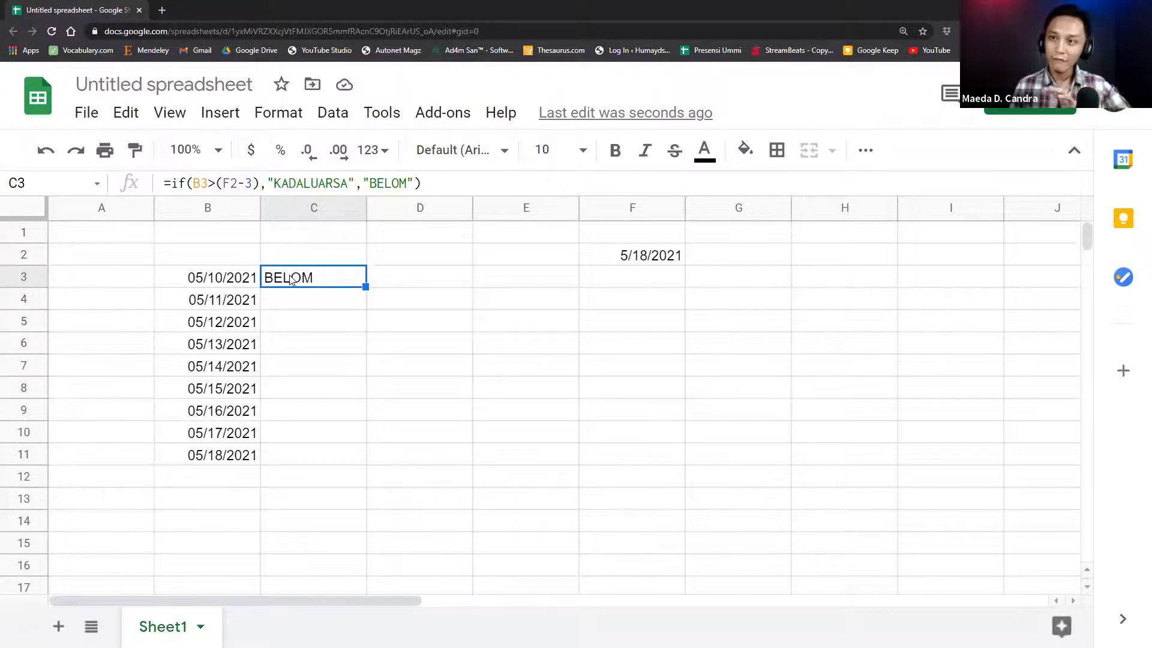
left_click(457, 183)
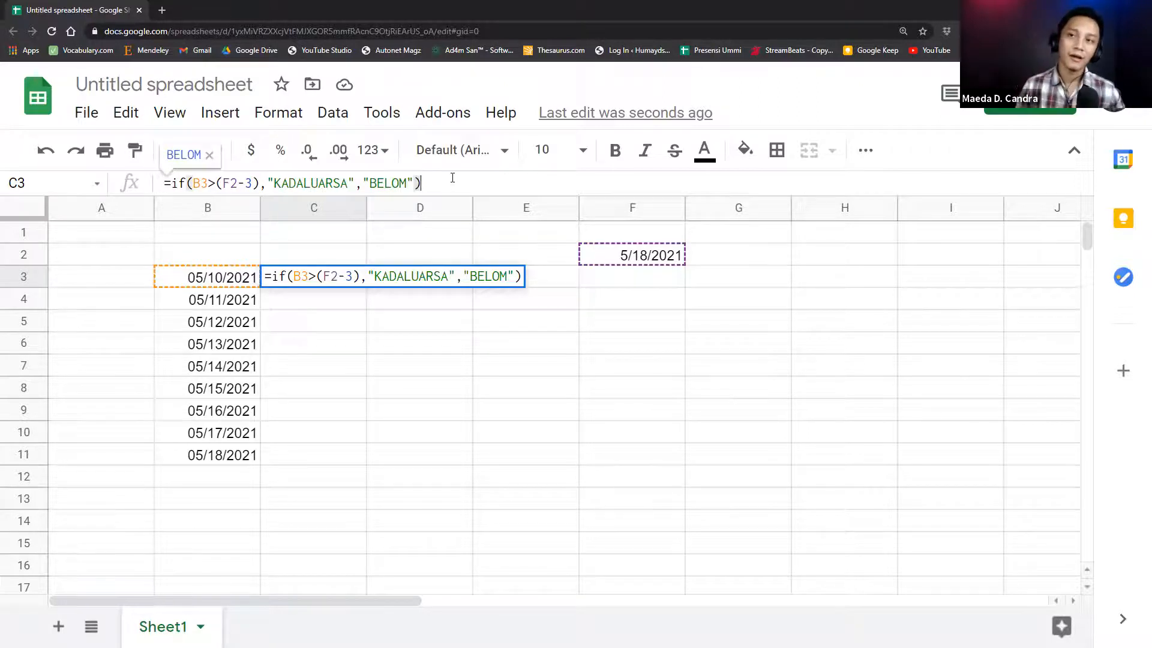
left_click(414, 183)
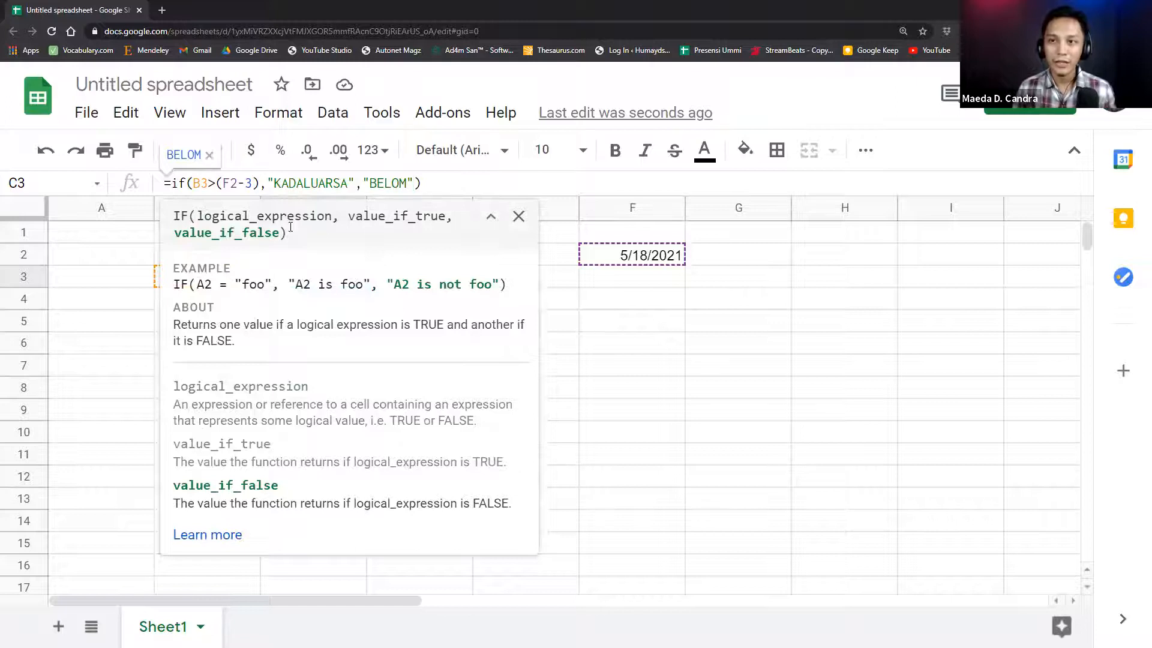
key("Escape")
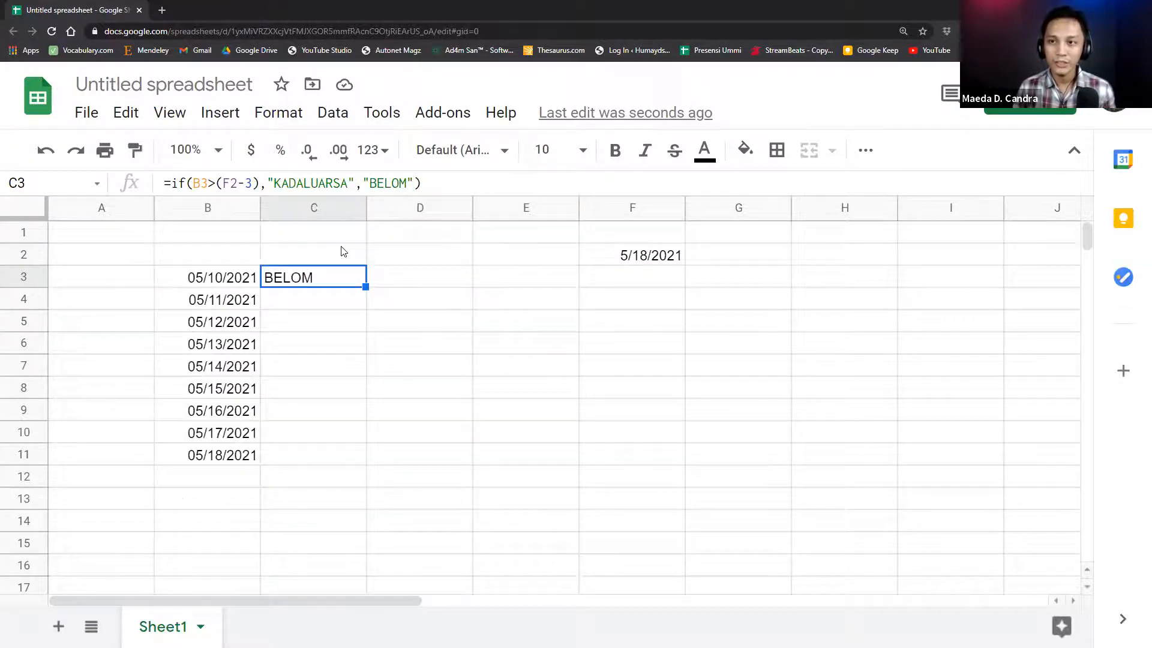
left_click(209, 182)
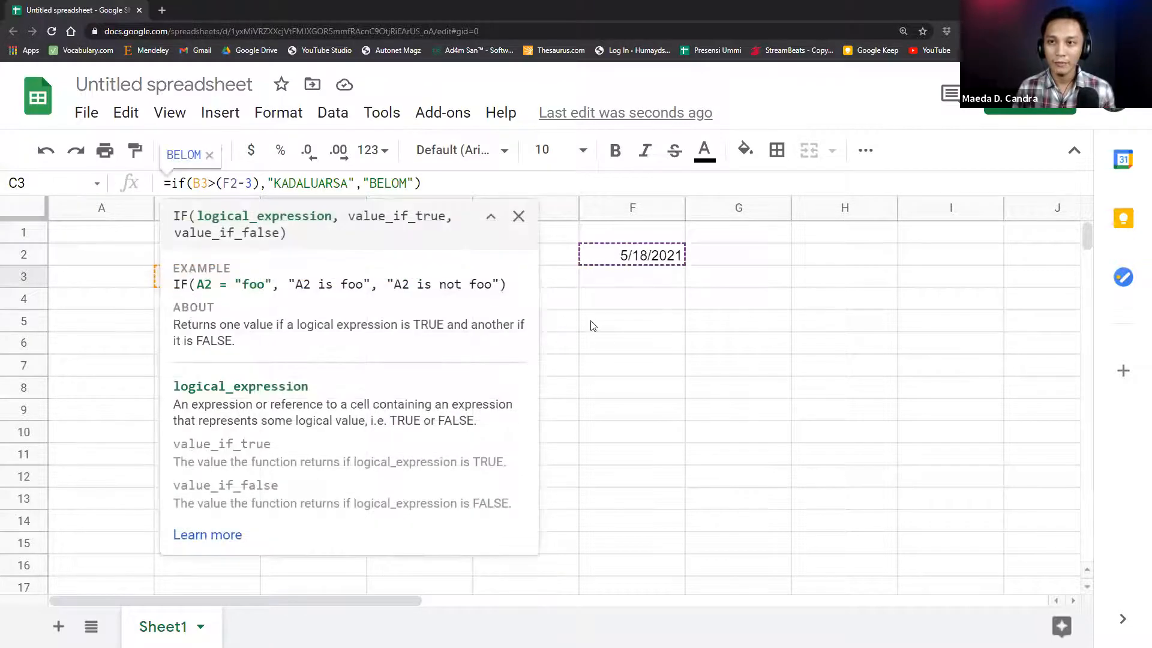
left_click(593, 323)
left_click(278, 278)
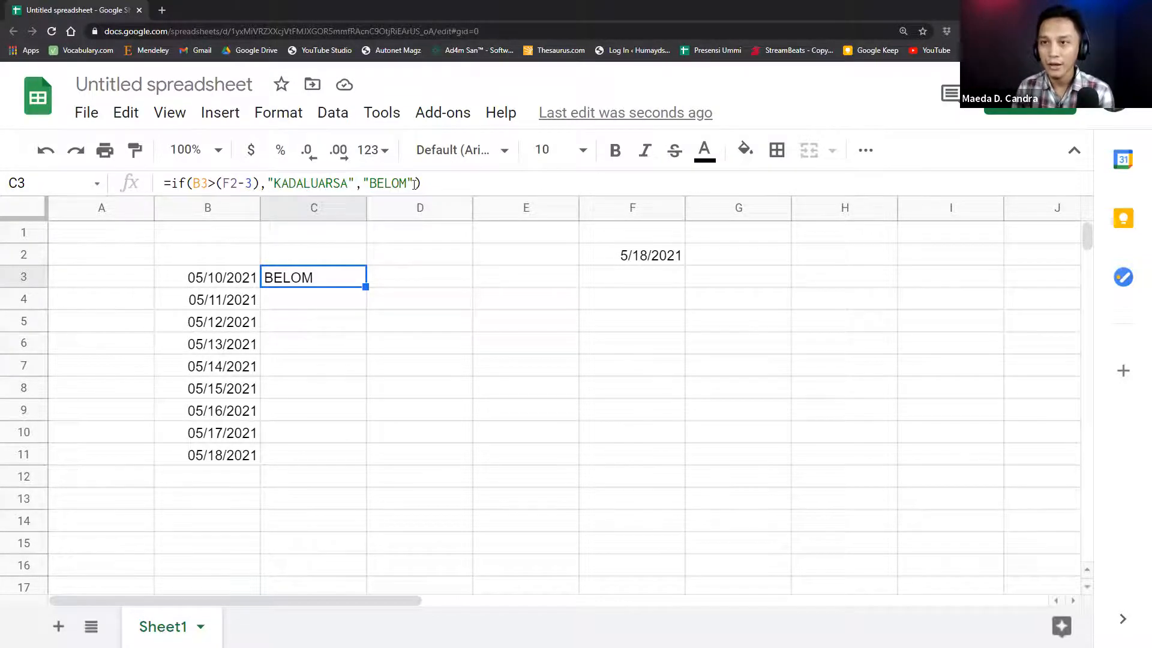
- Replace the comparison operator in the C3 formula so that the condition reads B3<(F2-3)
left_click(215, 183)
key("BackSpace")
type("<")
key("Return")
key("Up")
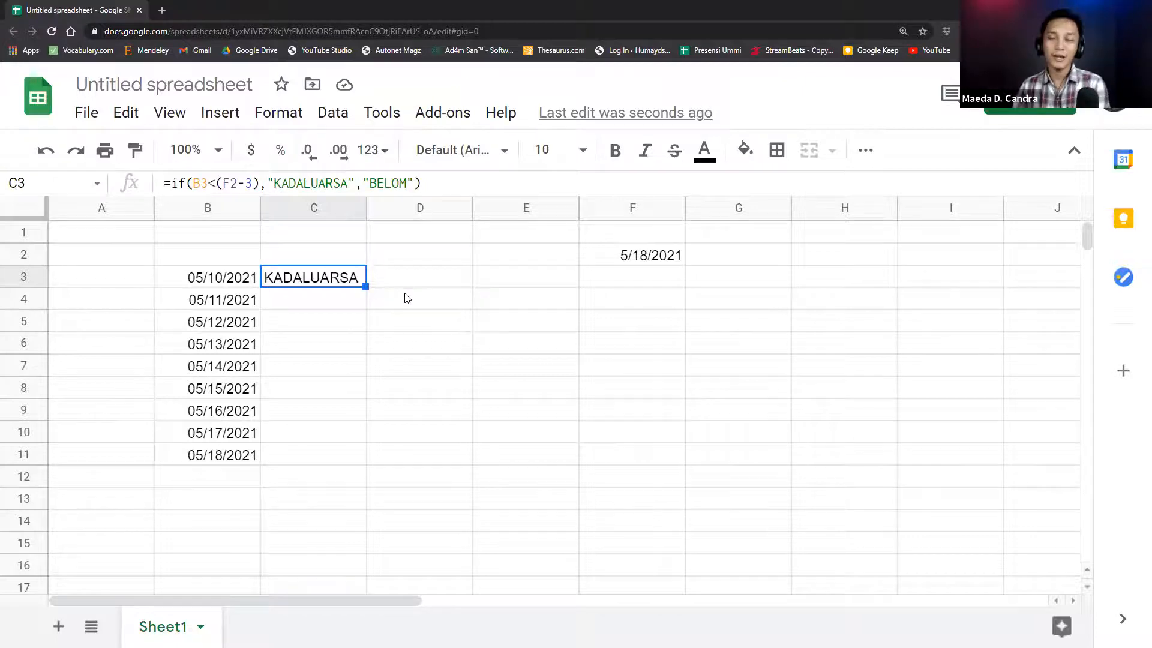
- Fill the C3 formula down to C11 and compare the cell references in C3 and C4
left_click_drag(366, 286, 362, 465)
left_click(565, 390)
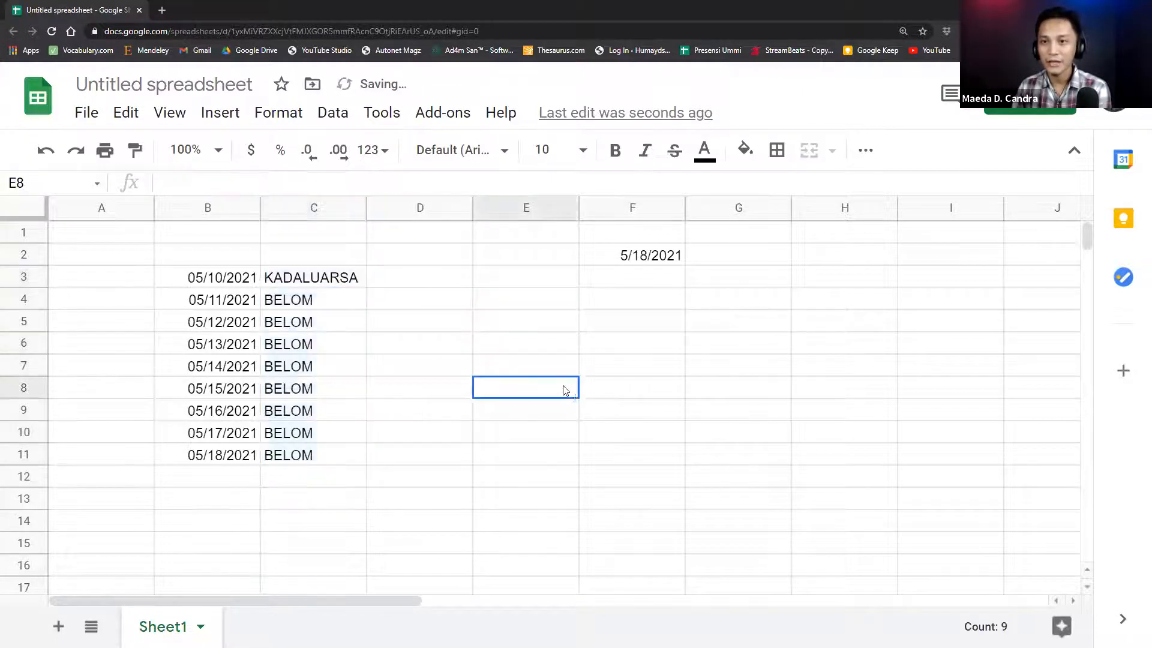
left_click(330, 291)
left_click(333, 284)
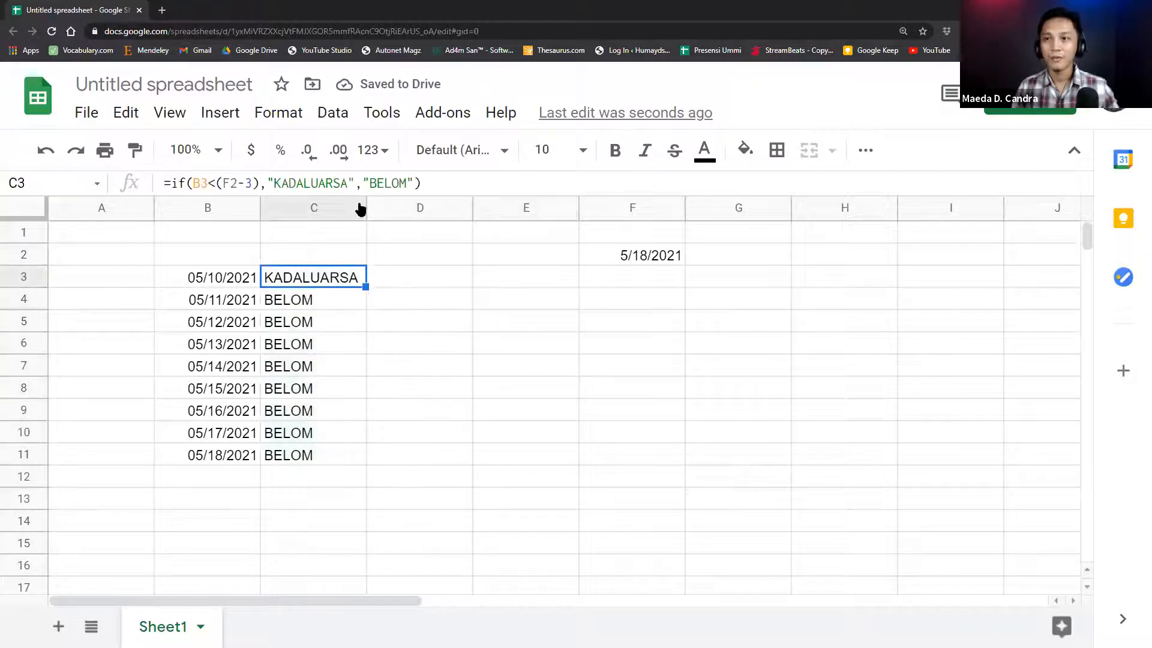
left_click(432, 186)
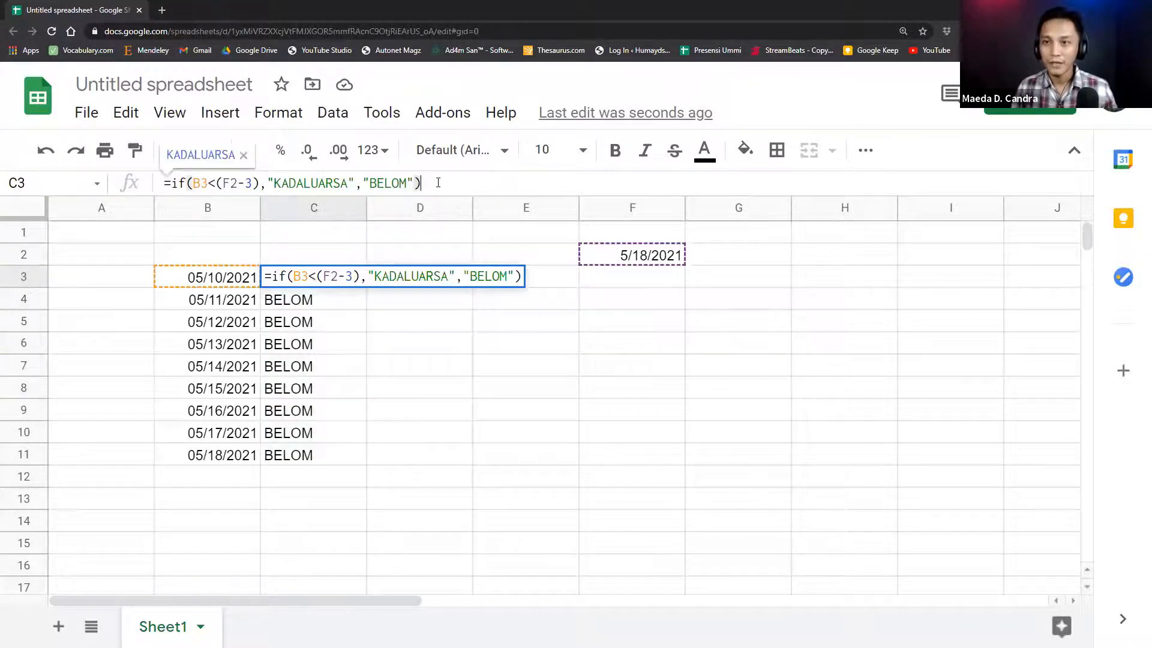
left_click(352, 300)
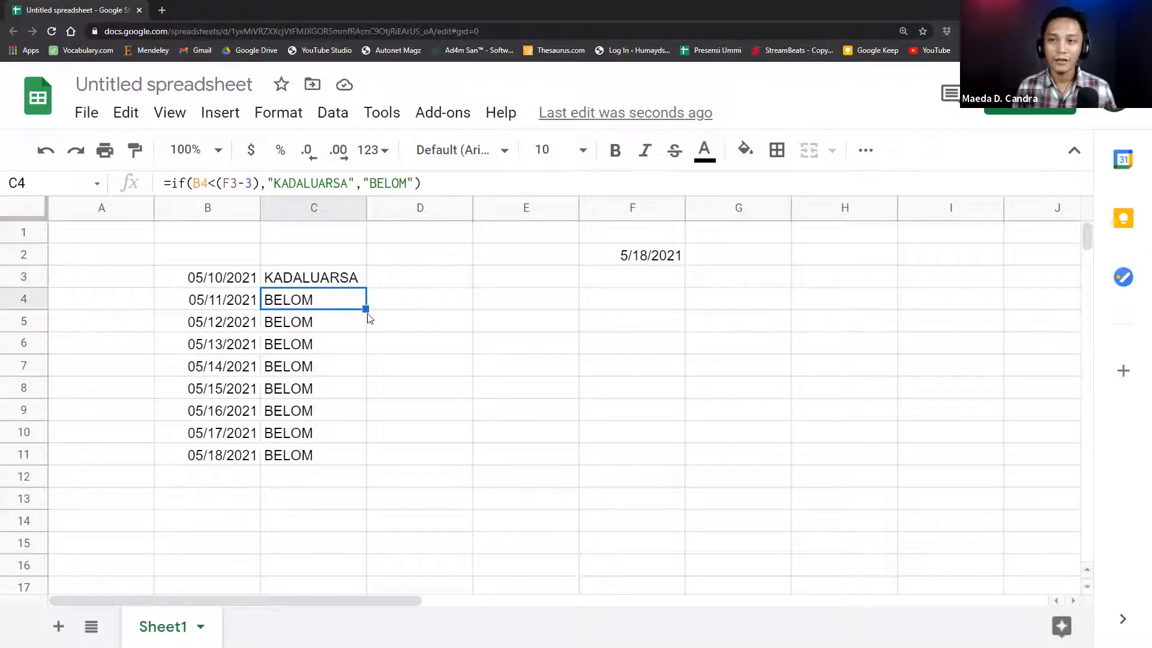
left_click(345, 284)
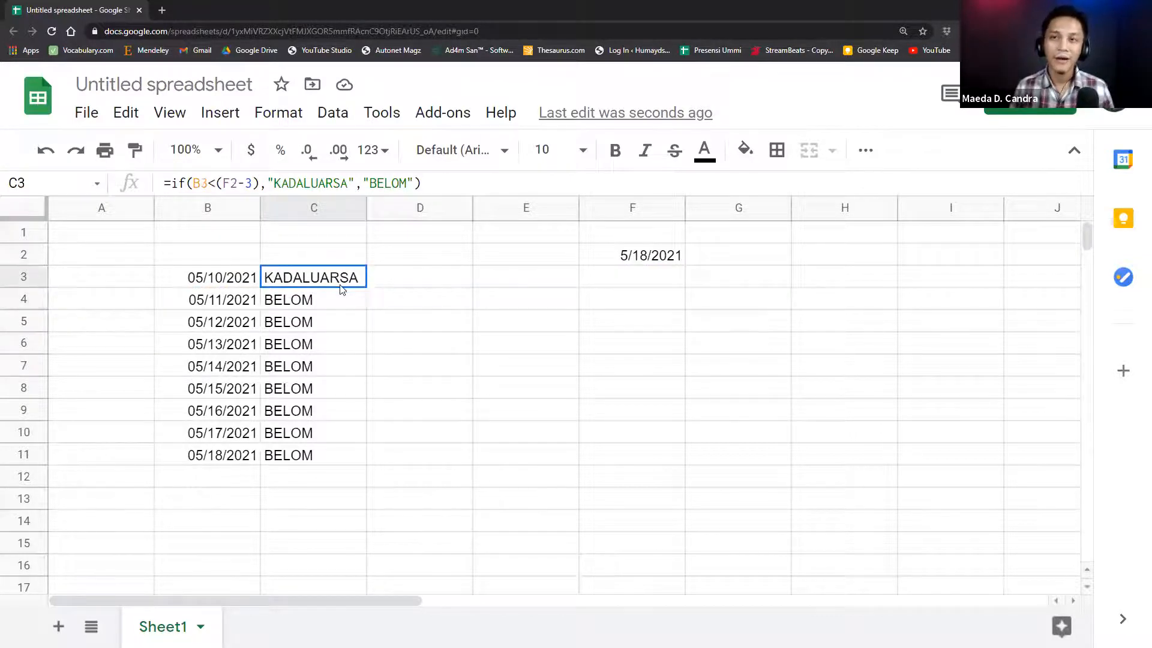
- Try making the B3 reference in the C3 formula absolute and fill the formula down to C11
left_click(205, 182)
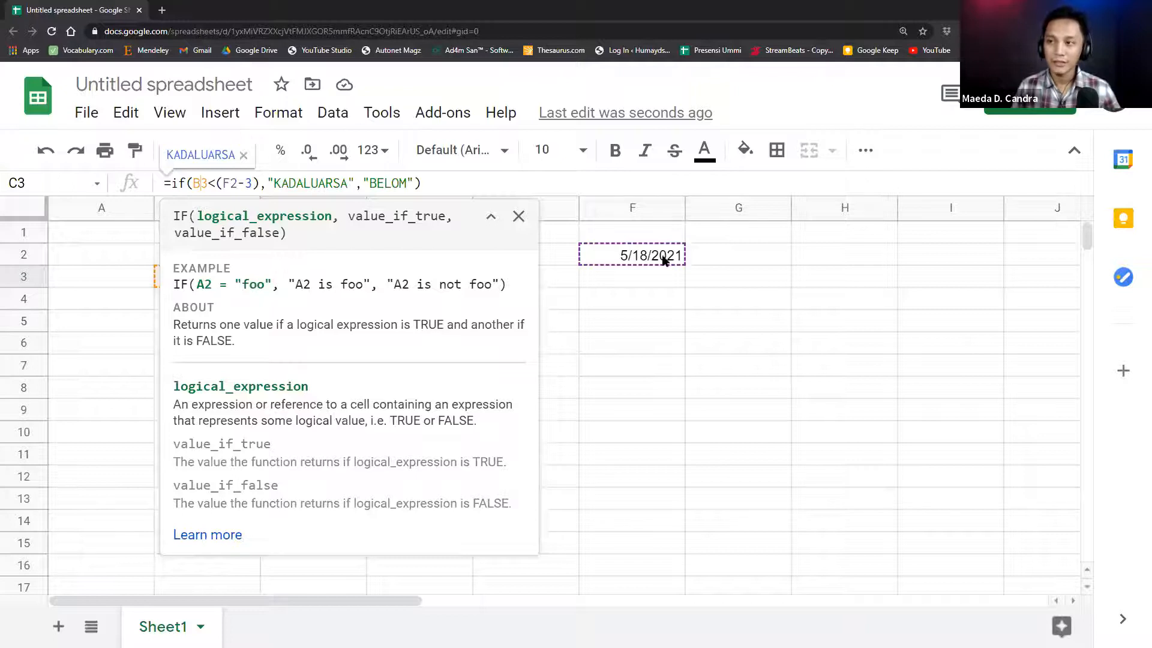
key("F4")
key("Return")
key("Up")
left_click(365, 294)
left_click(352, 277)
left_click_drag(363, 288, 348, 457)
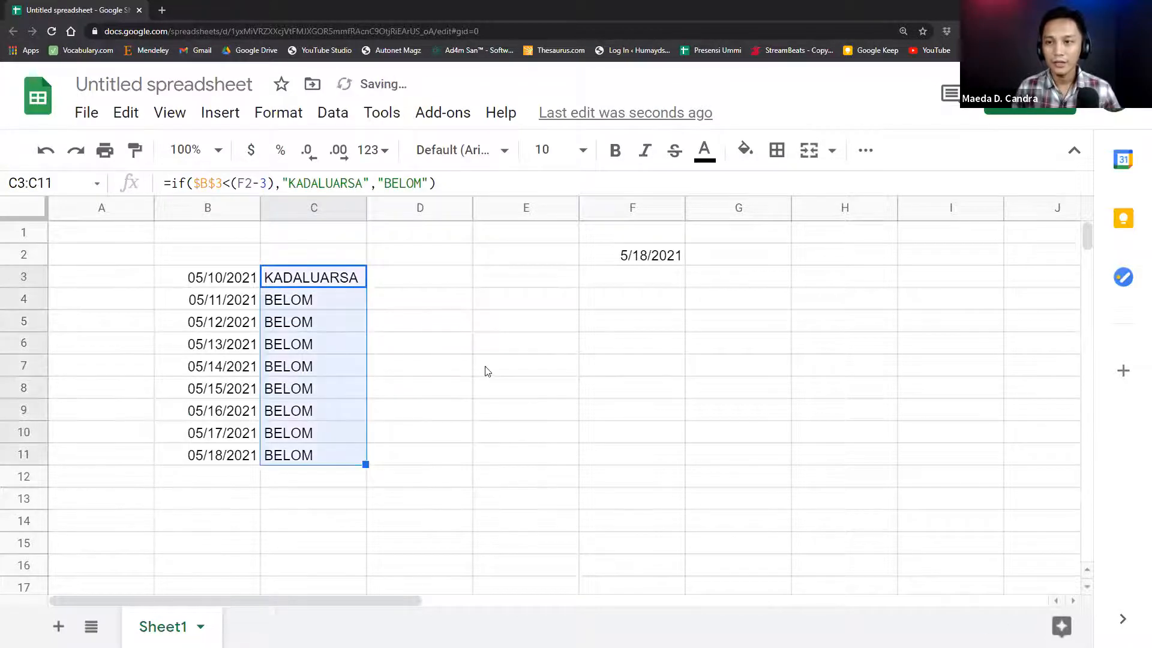
- Undo the absolute B3 reference so that the C3 condition reads B3<(F2-3)
left_click(334, 285)
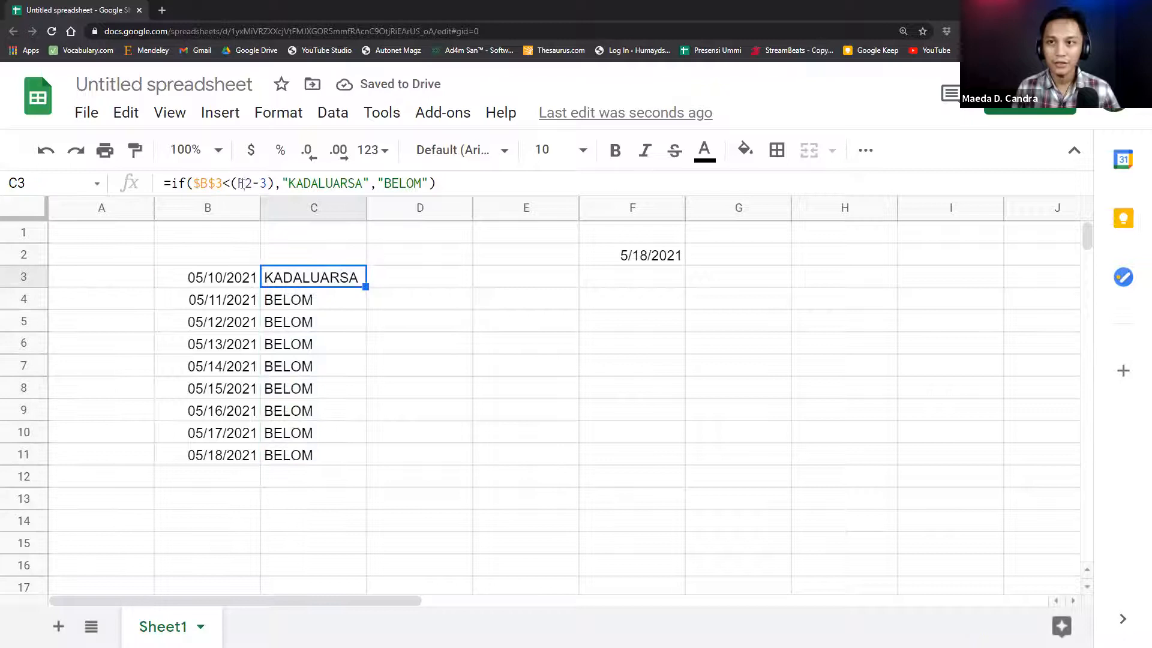
left_click(243, 183)
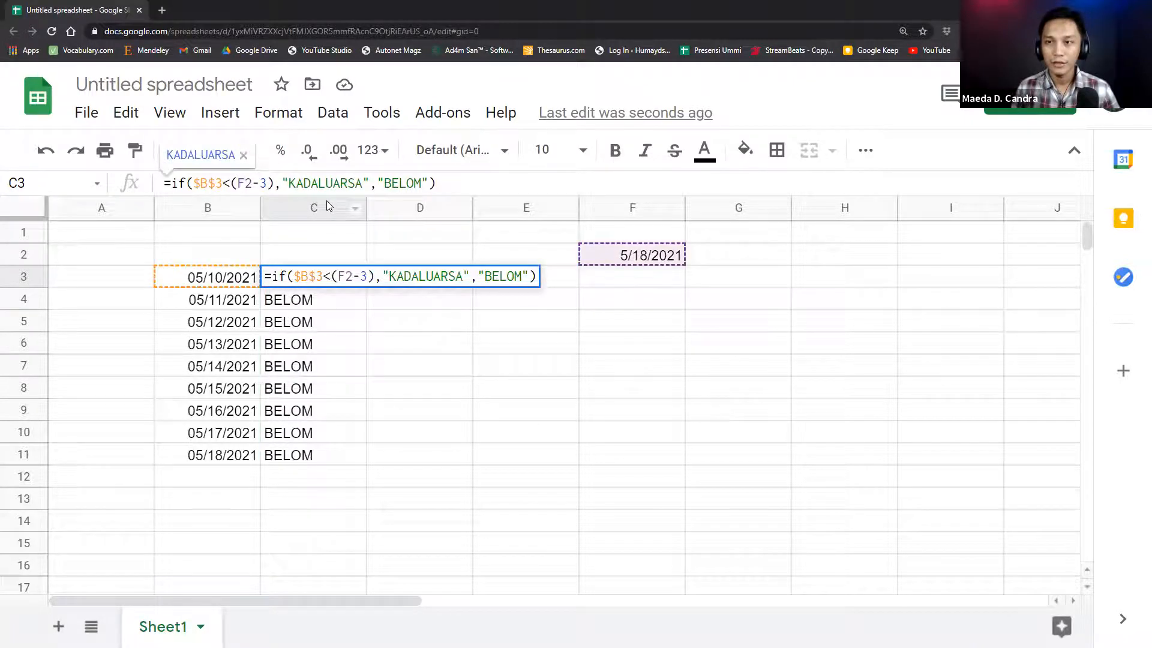
key("Return")
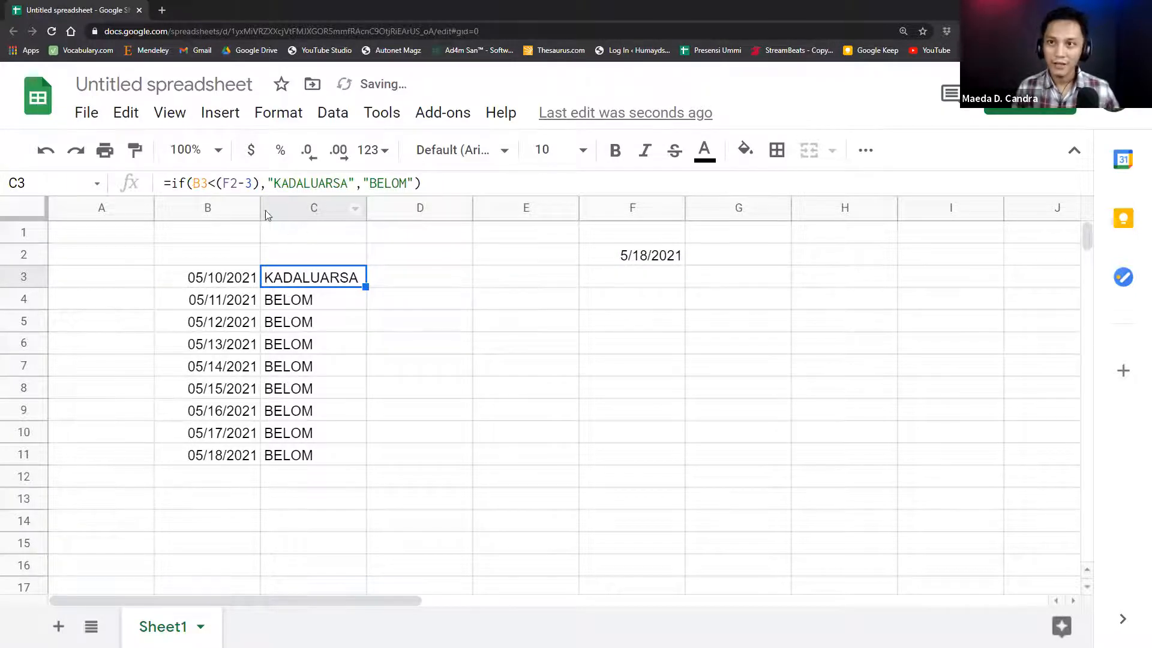
- Make the F2 reference in the C3 formula absolute so that the condition reads B3<($F$2-3)
left_click(231, 183)
key("F4")
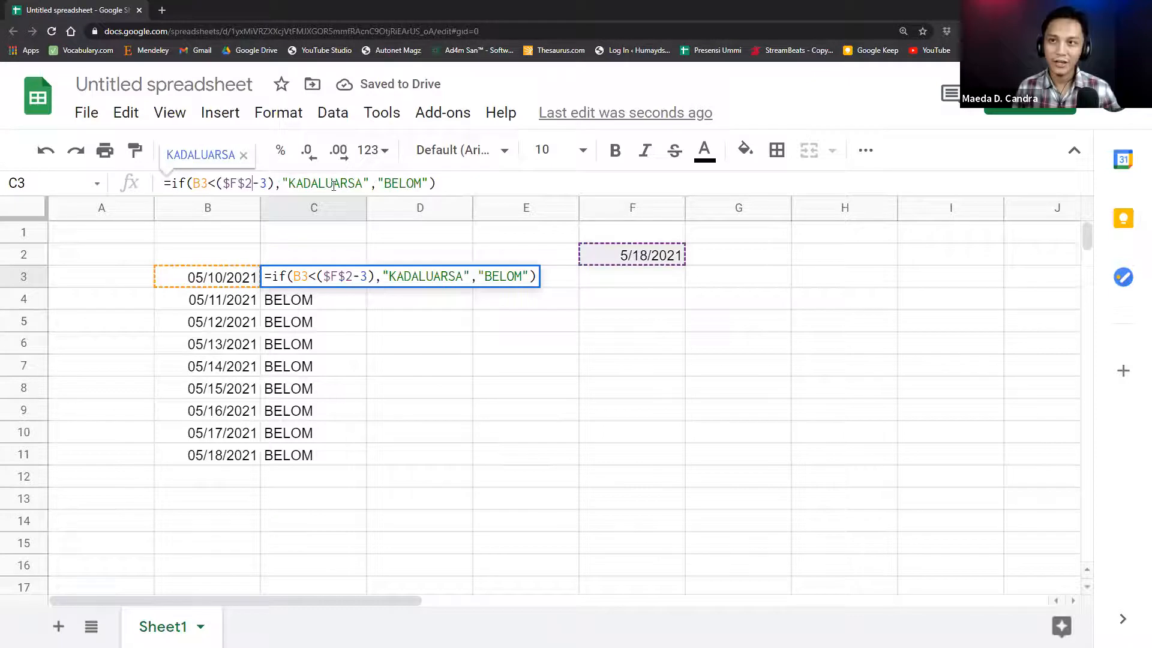
key("Return")
key("Up")
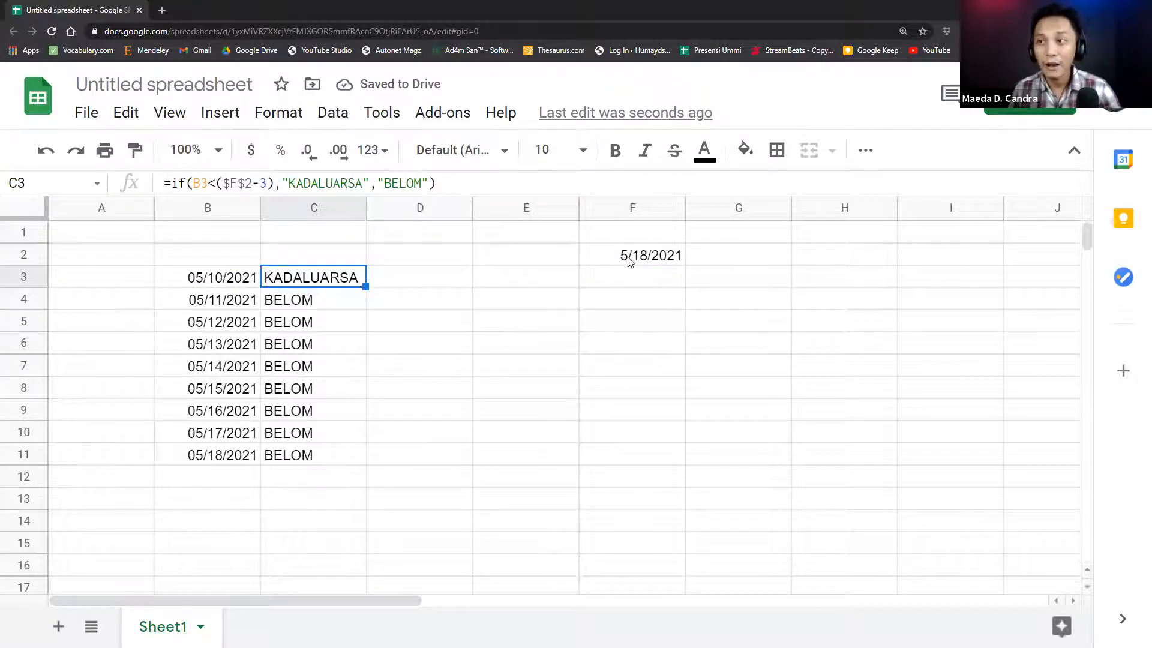
- Fill the C3 formula with the absolute date reference down to C11
left_click(657, 240)
left_click(335, 281)
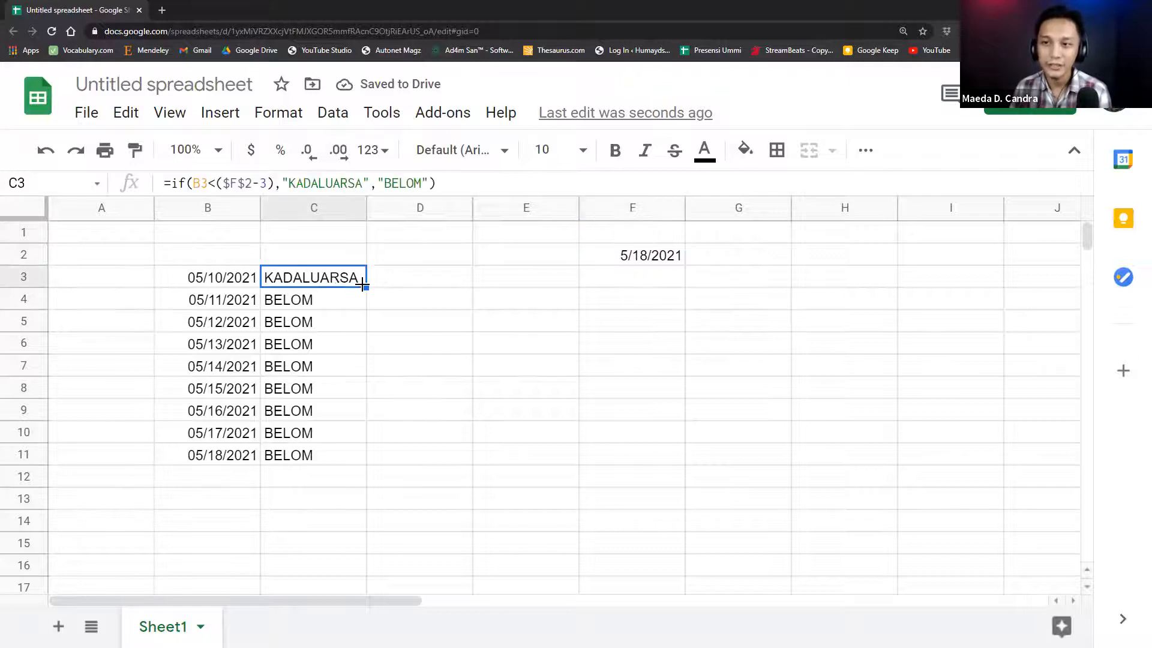
left_click_drag(365, 286, 352, 440)
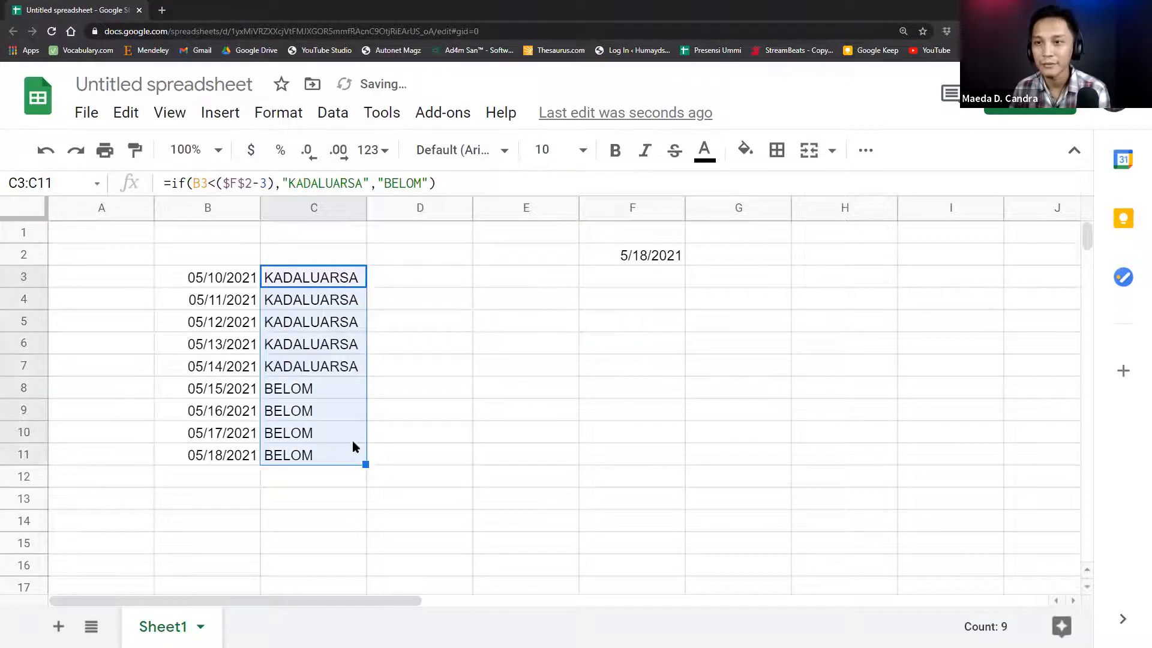
left_click(440, 330)
- Examine the KADALUARSA and BELOM results in column C against the dates in column B and the date in F2
left_click(350, 372)
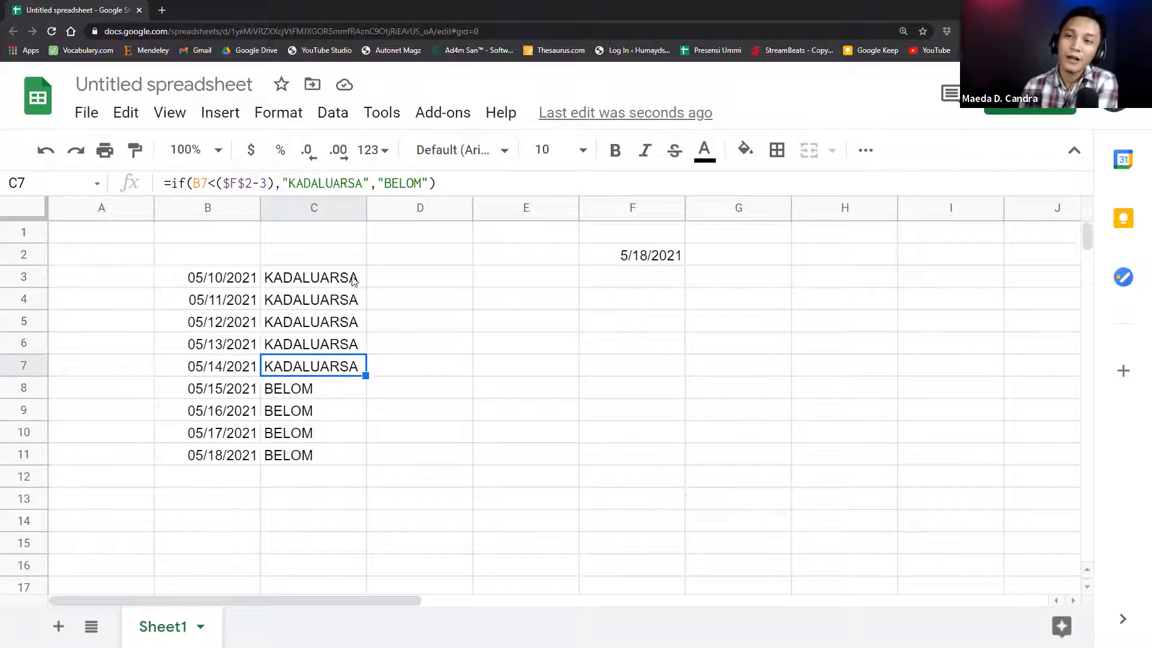
left_click_drag(353, 279, 344, 369)
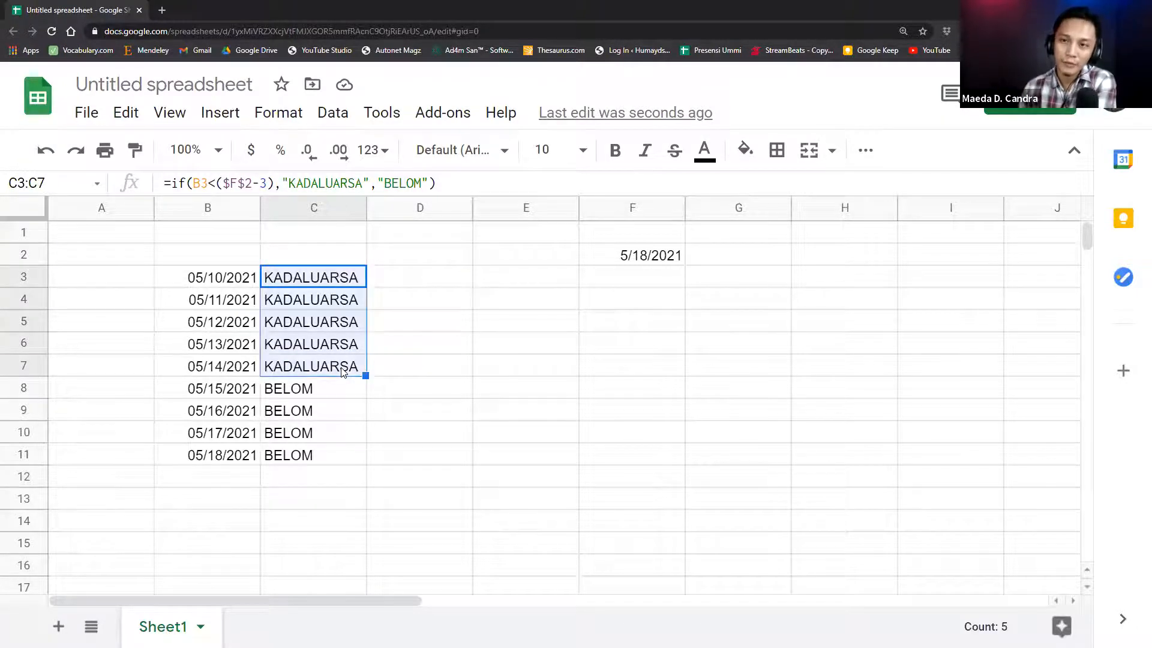
left_click_drag(317, 389, 328, 459)
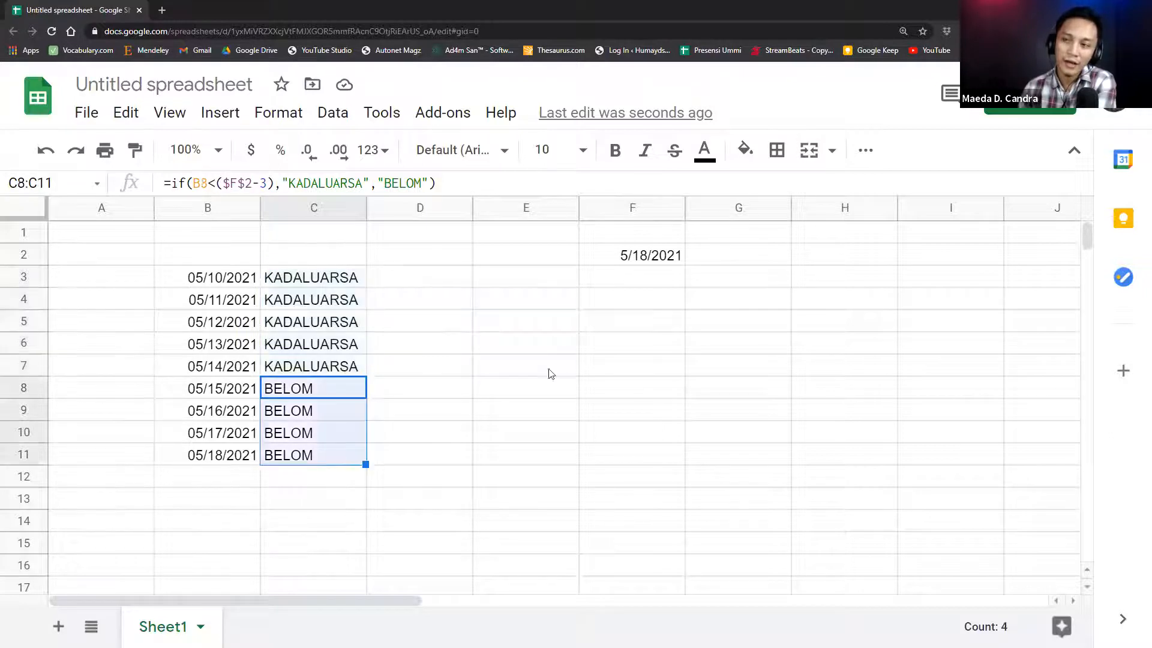
left_click(591, 355)
left_click(648, 258)
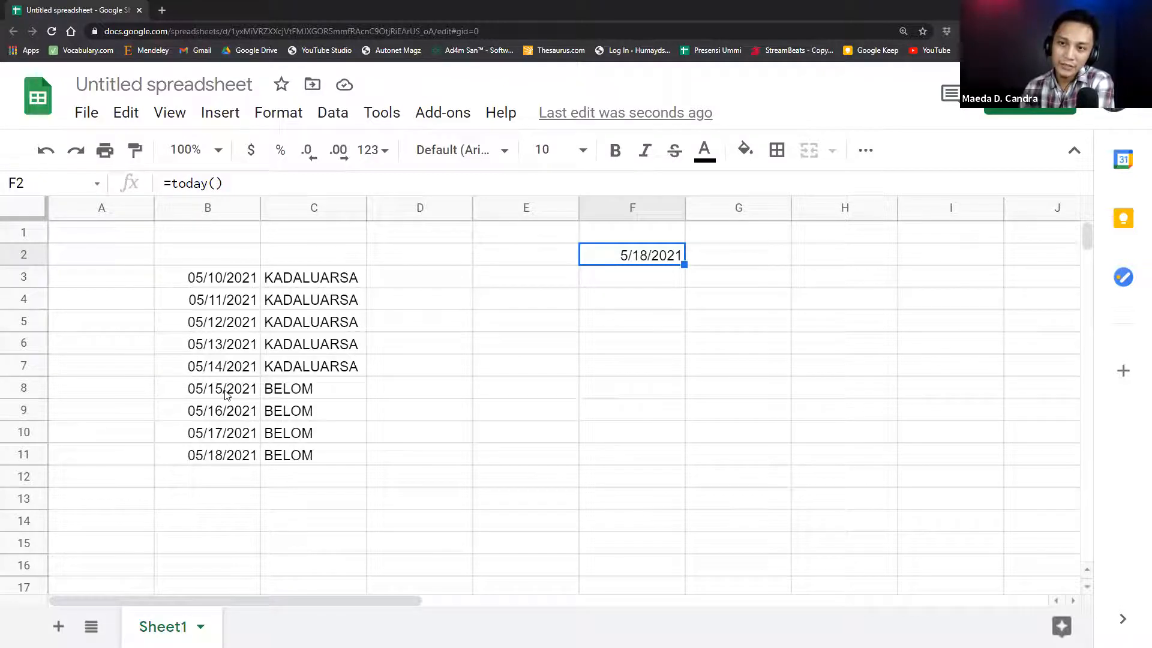
left_click(309, 392)
left_click_drag(243, 387, 294, 393)
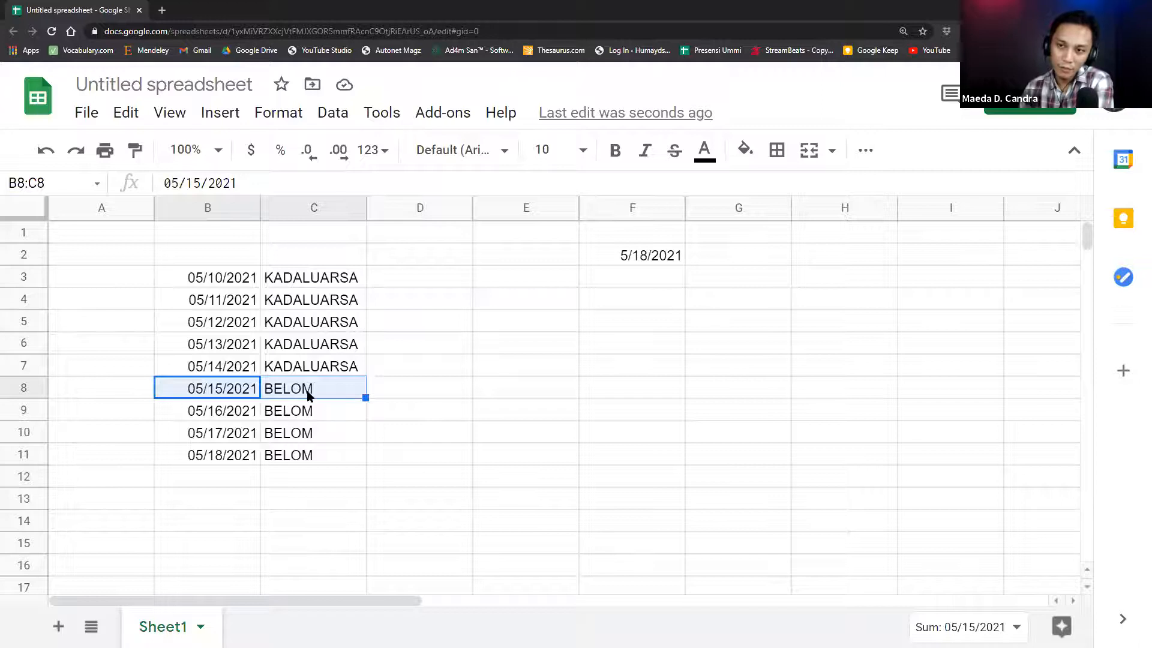
- Replace the TODAY formula in F2 with the date 19-May-21 and check the row 8 result
left_click(638, 258)
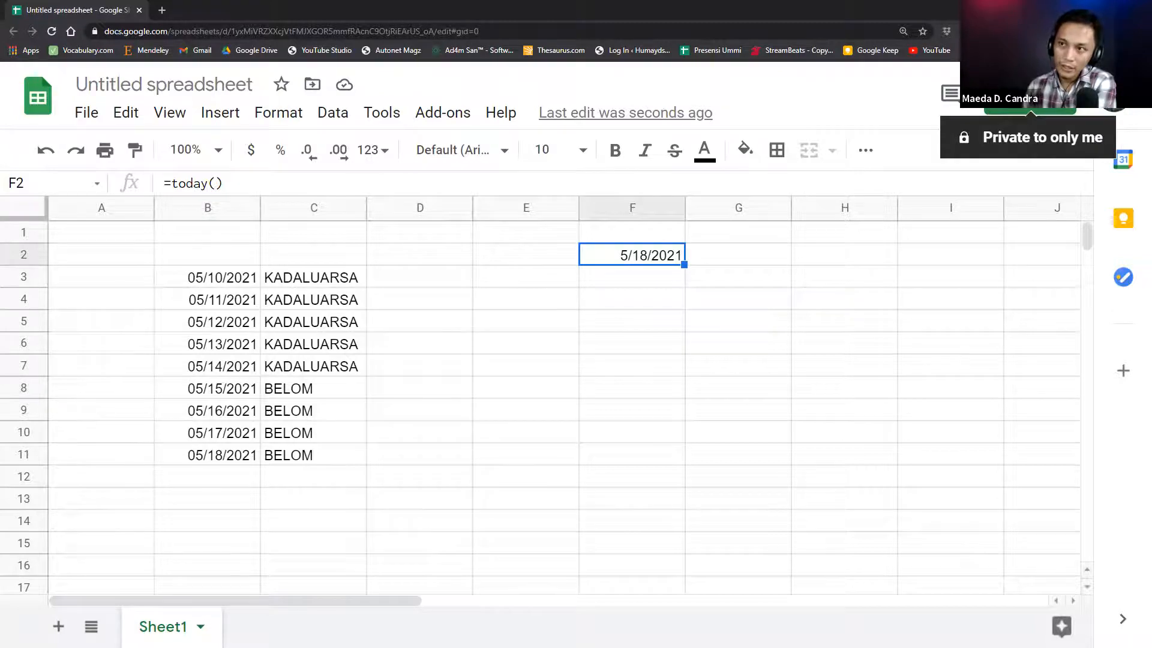
type("19-ma")
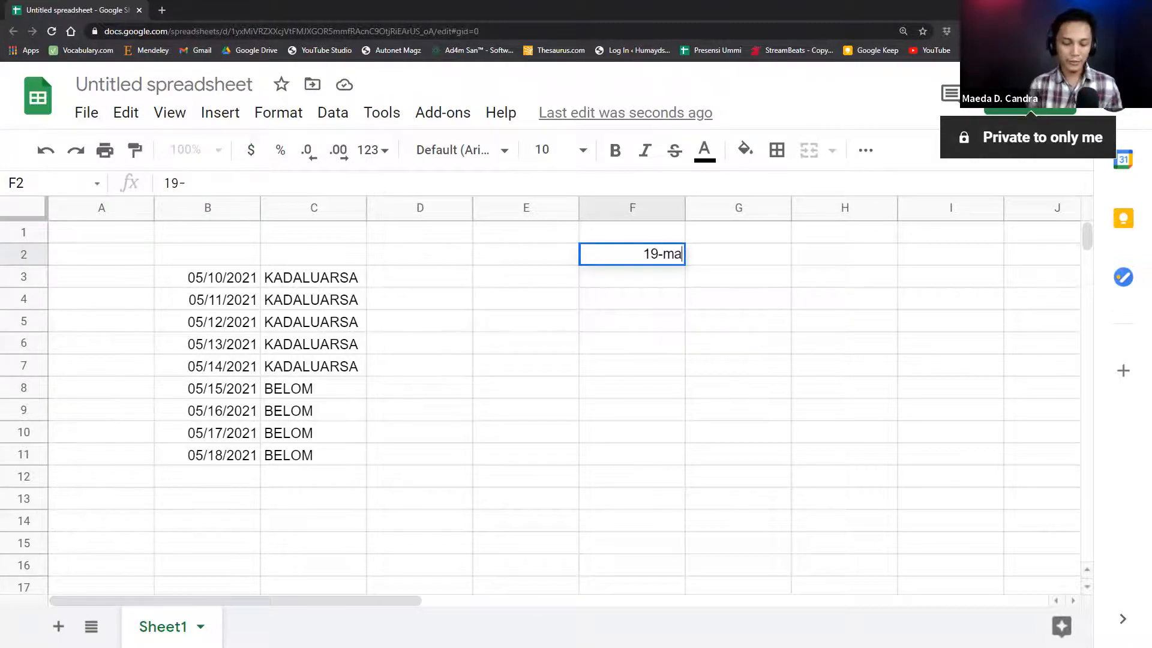
type("y-21")
key("Return")
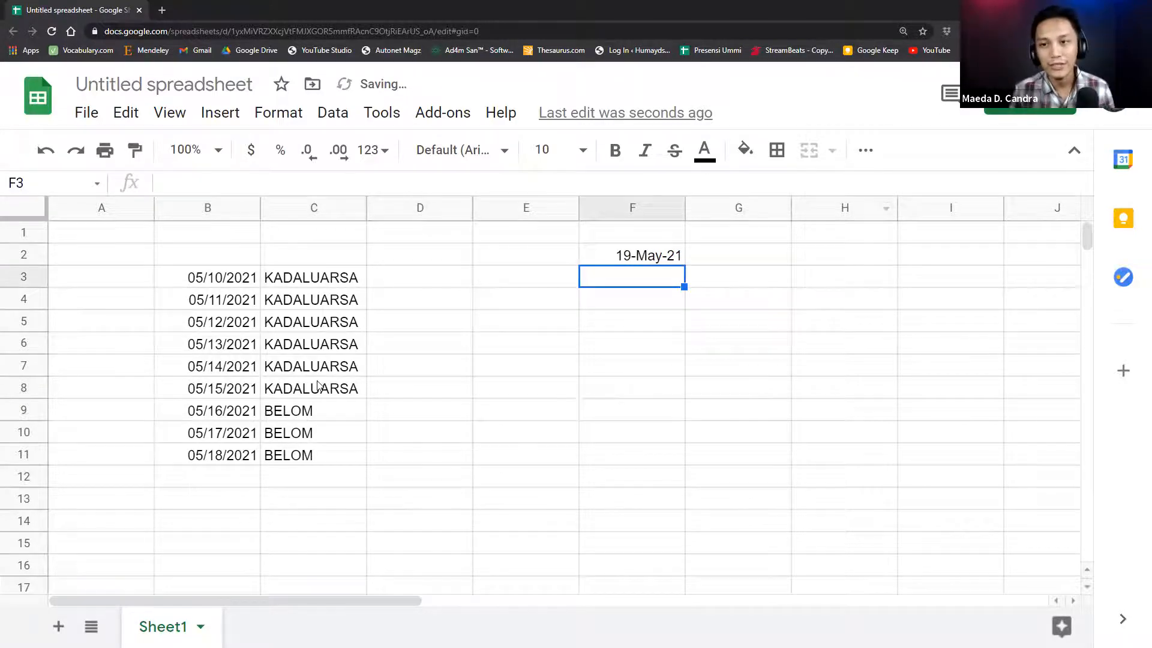
left_click_drag(291, 390, 199, 391)
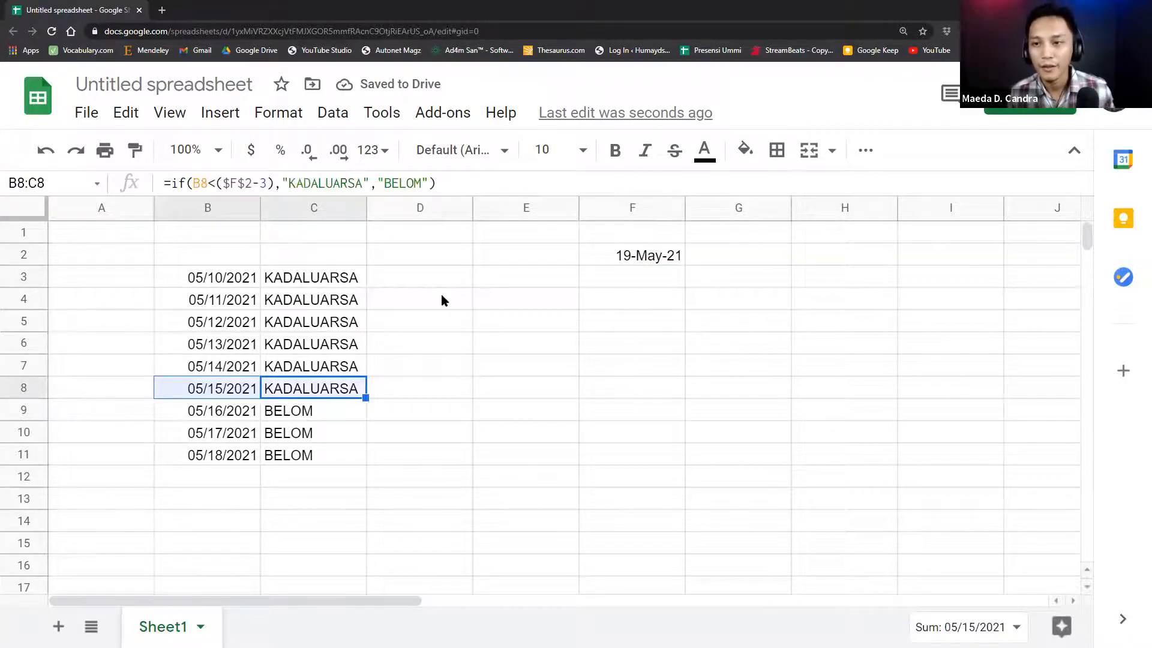
- Undo the date change in F2 and redo it to compare the results in column C
key("ctrl+z")
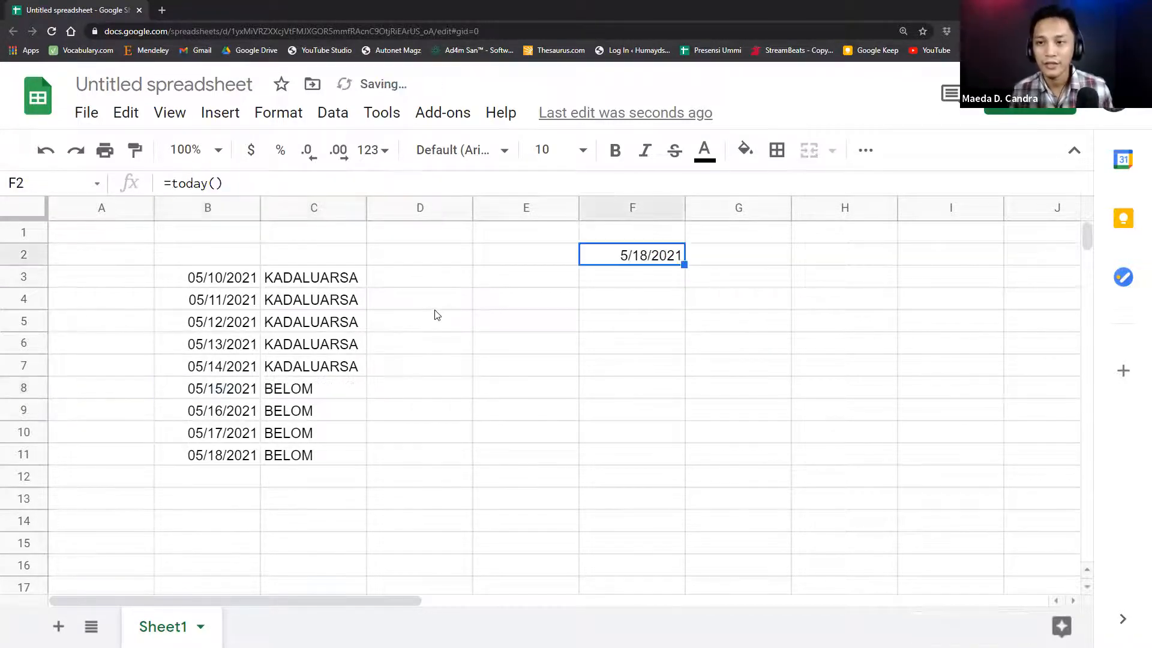
left_click(77, 150)
left_click(517, 373)
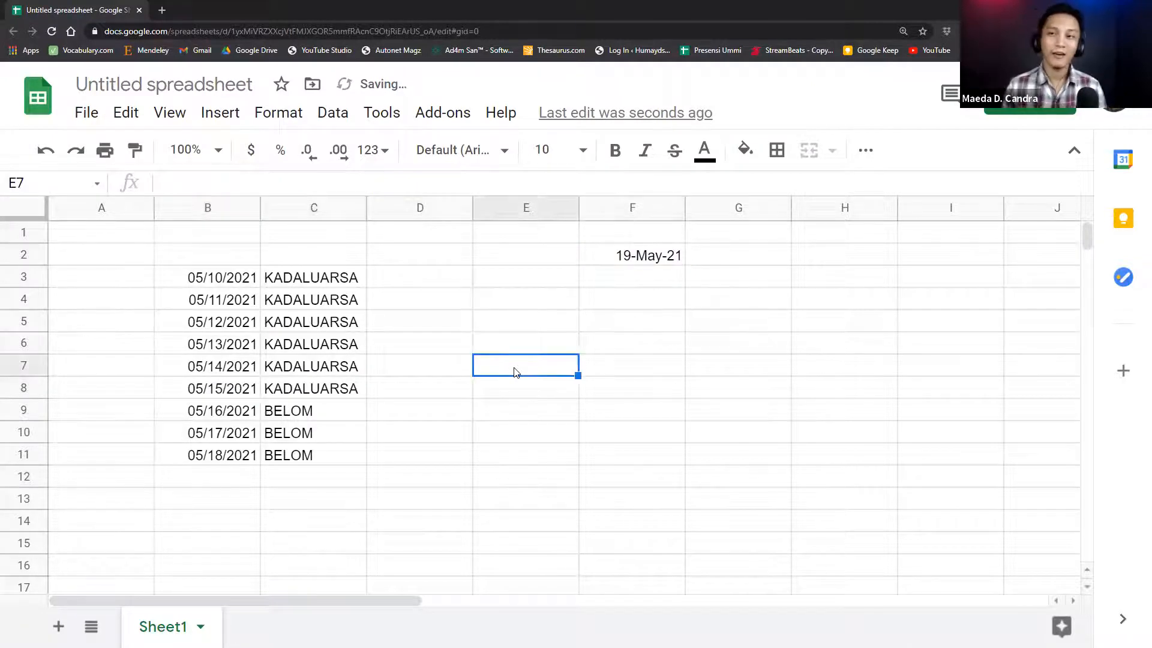
- Try replacing the "BELOM" argument of the C8 formula with a nested IF
left_click(328, 400)
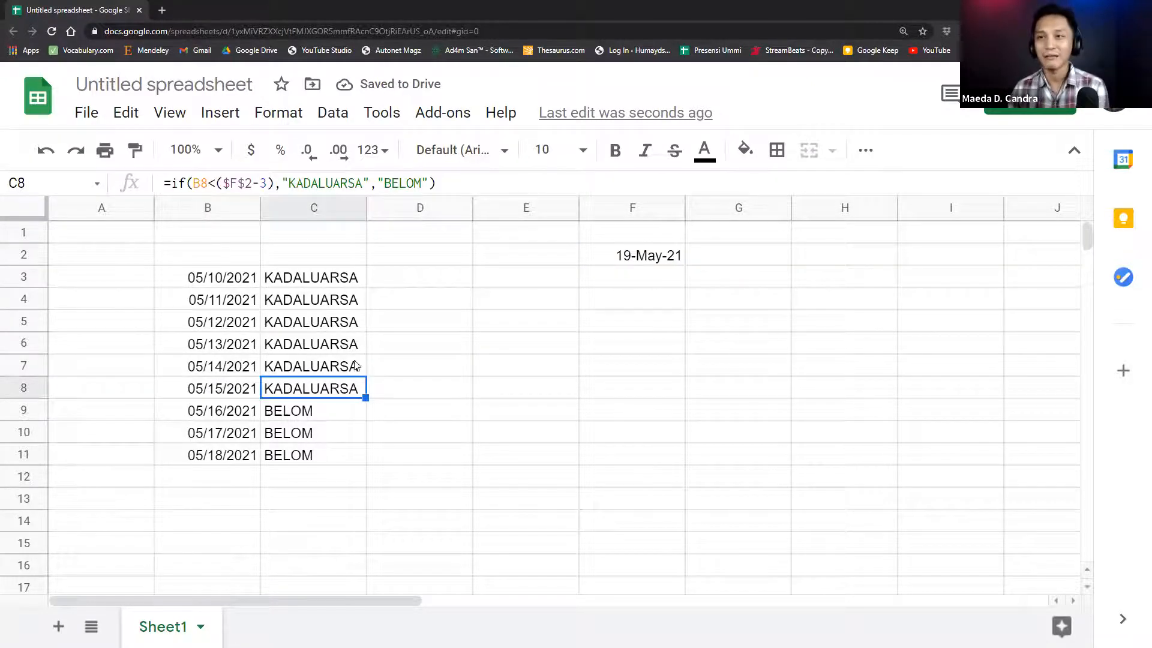
left_click(375, 185)
left_click_drag(378, 184, 425, 189)
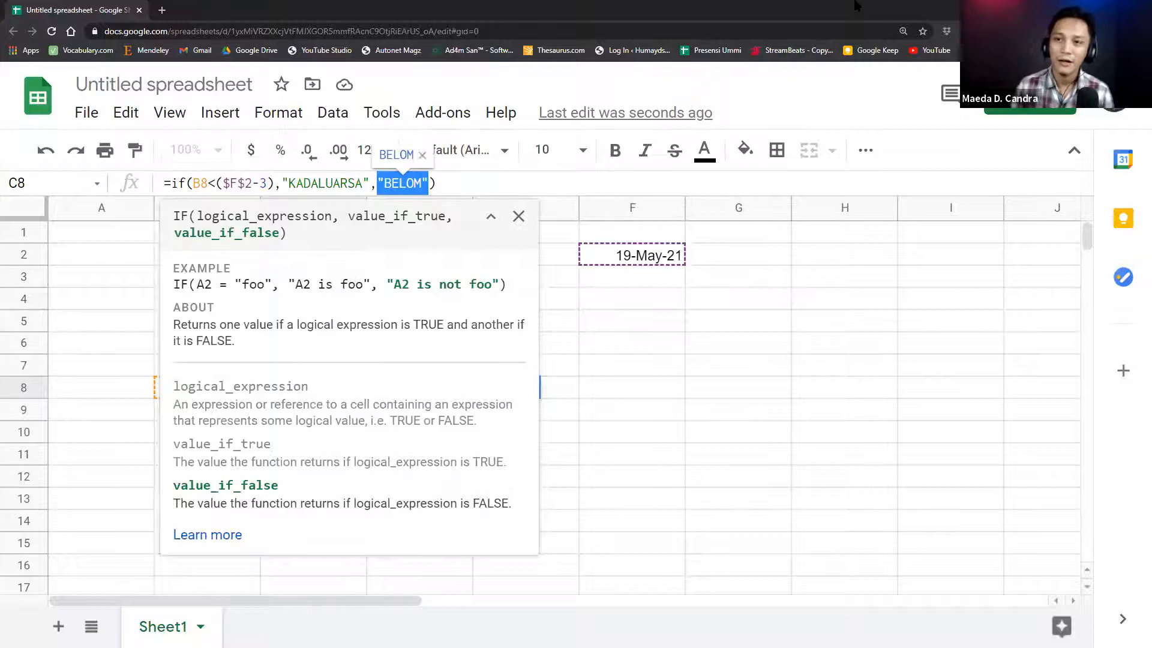
key("BackSpace")
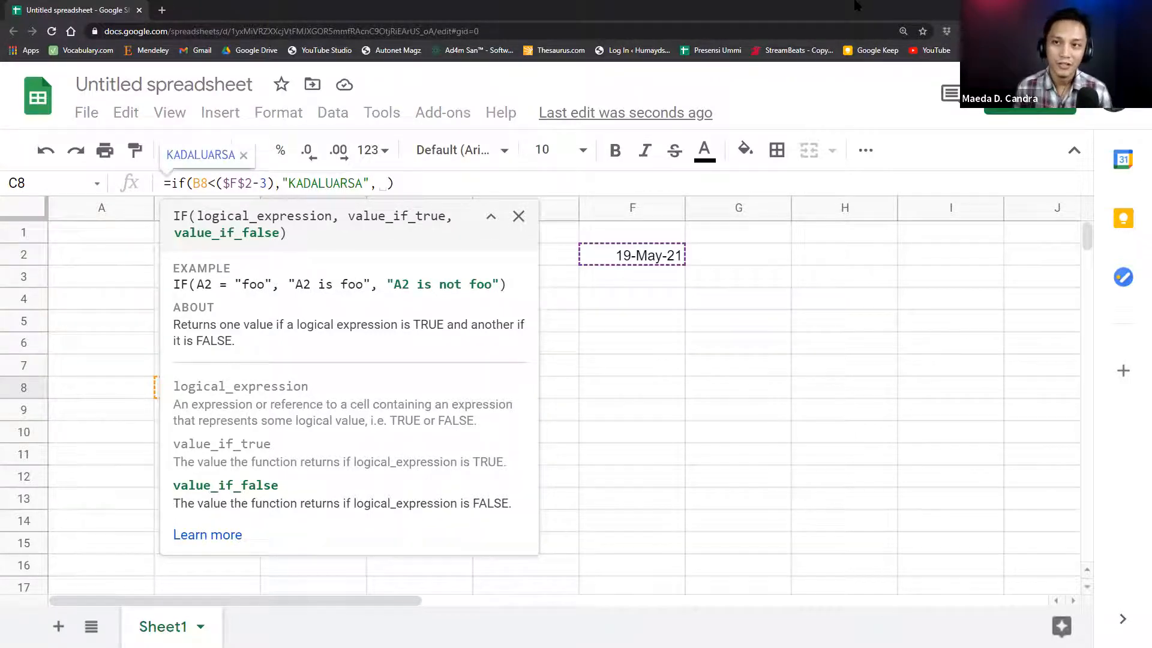
type("if(")
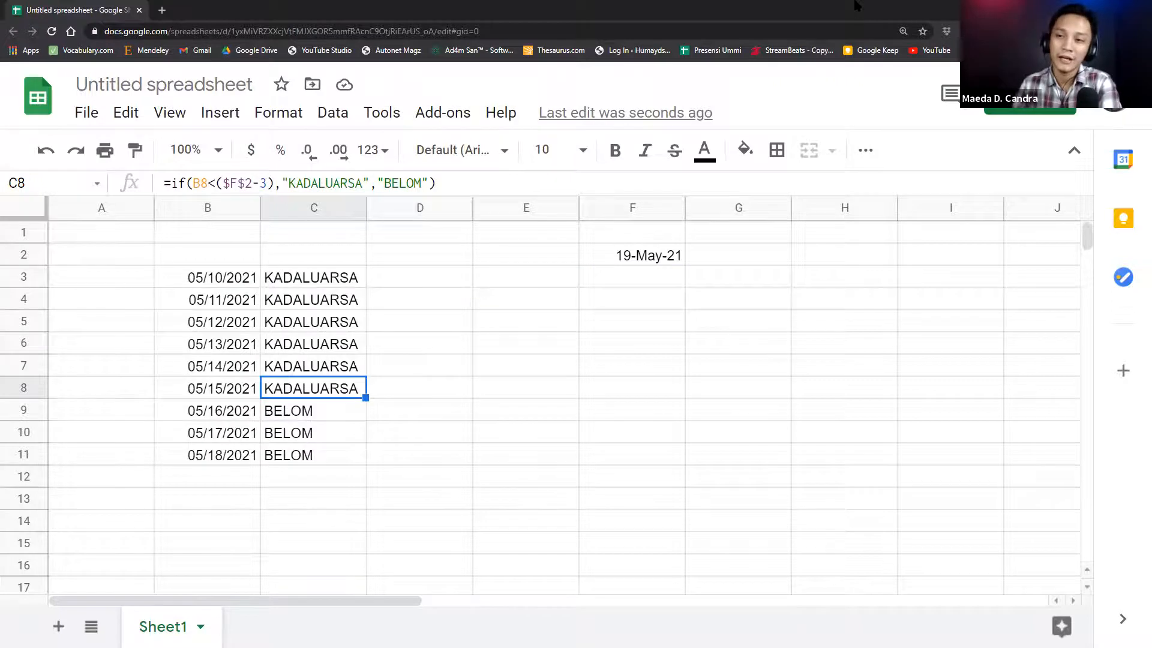
- Review the C3 formula, the results in B3:C11 and the date in F2
left_click(335, 282)
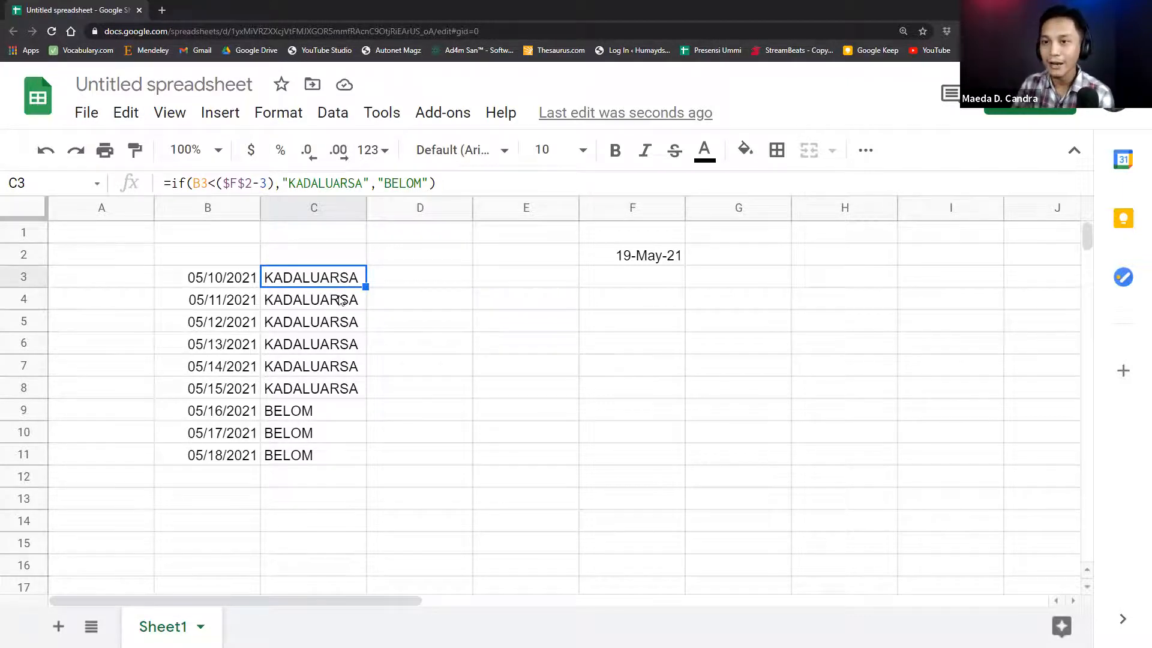
left_click_drag(342, 283, 342, 456)
left_click(386, 385)
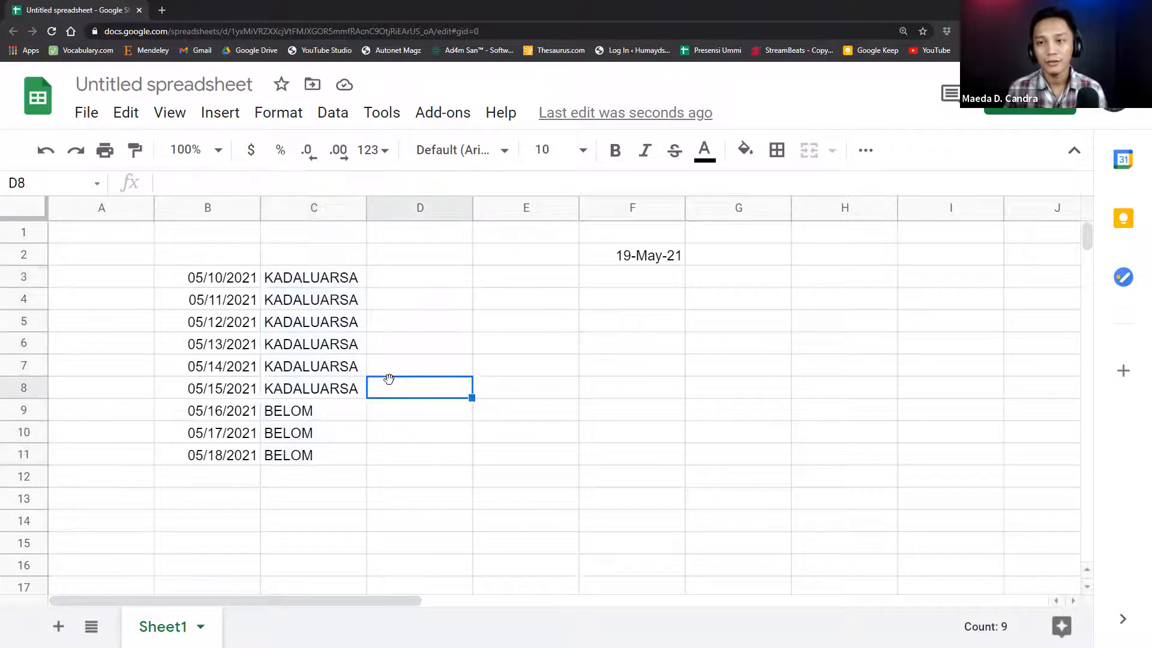
left_click(335, 279)
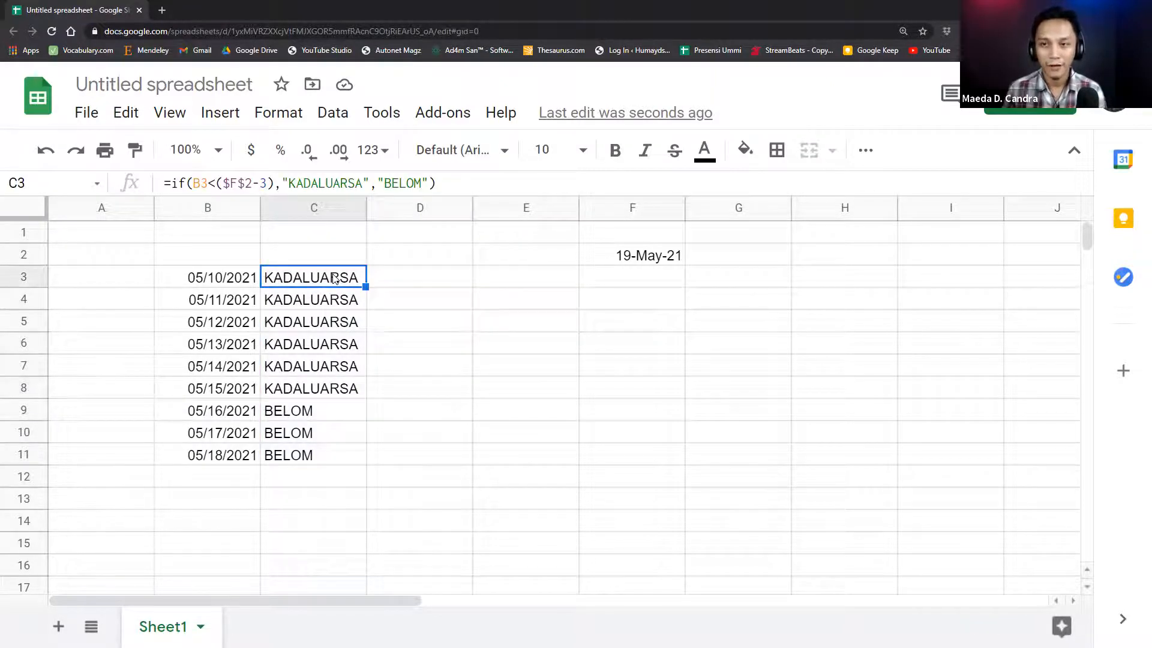
left_click_drag(335, 279, 247, 459)
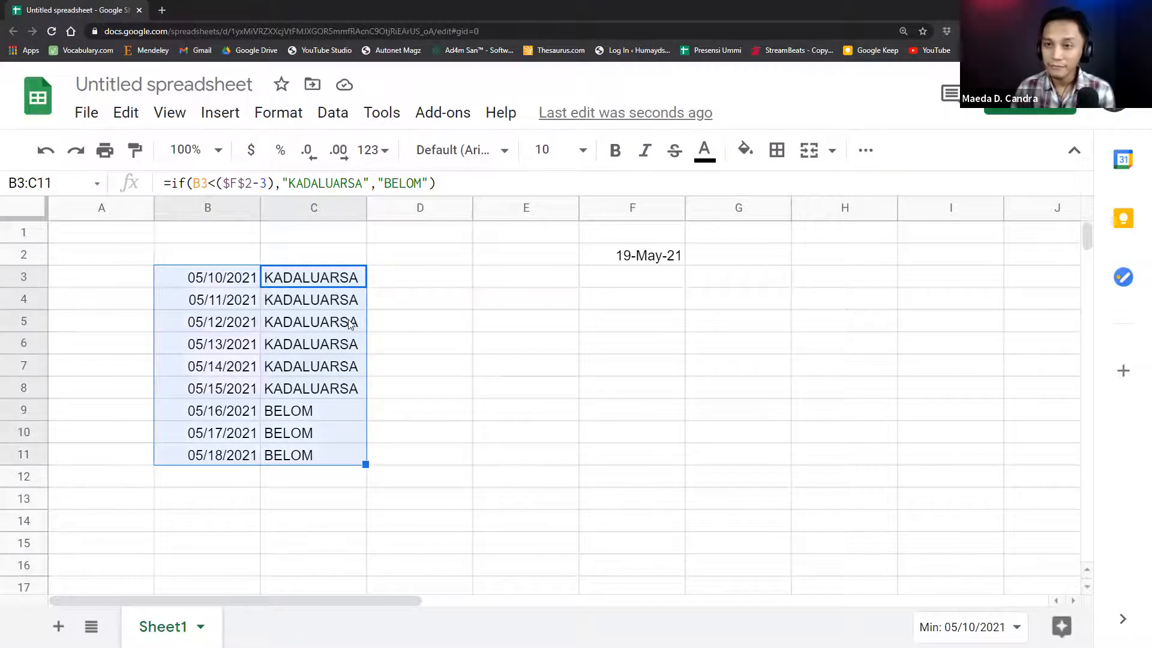
left_click(299, 280)
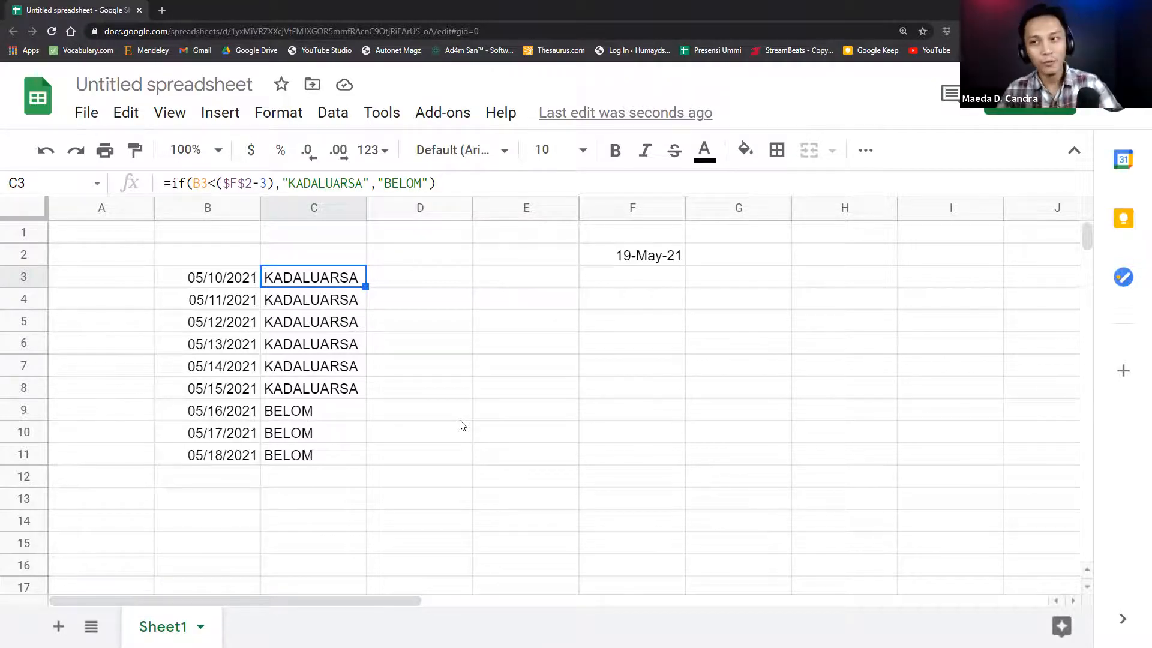
left_click(629, 253)
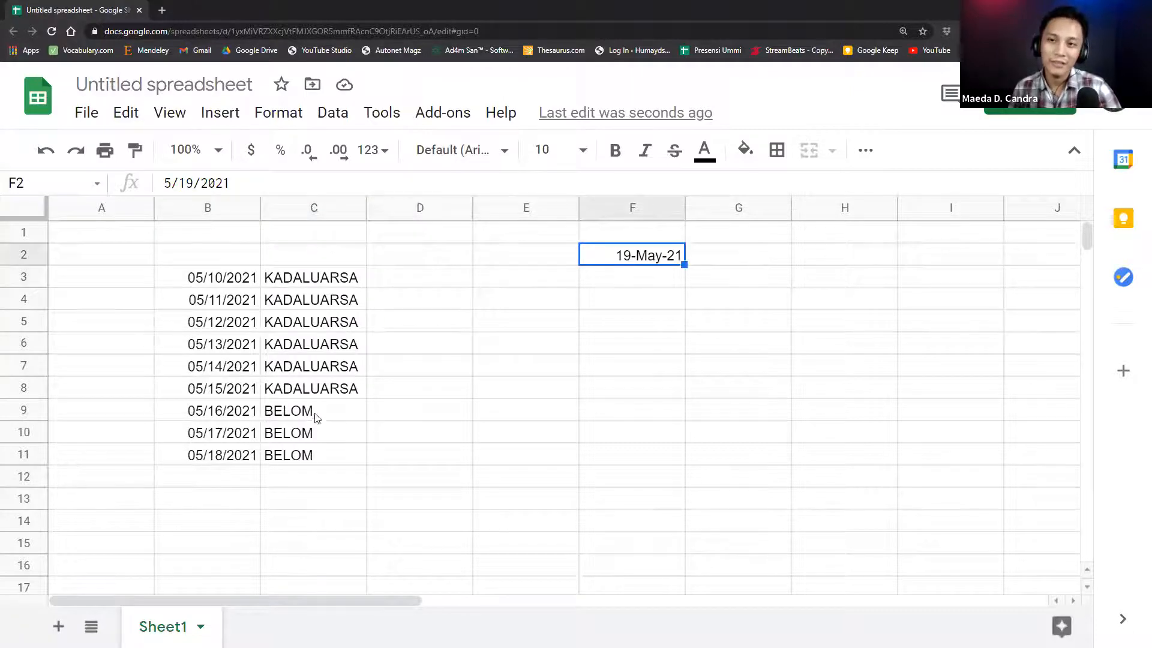
- Examine the IF formulas behind the results in C8, C10 and C7
left_click(295, 393)
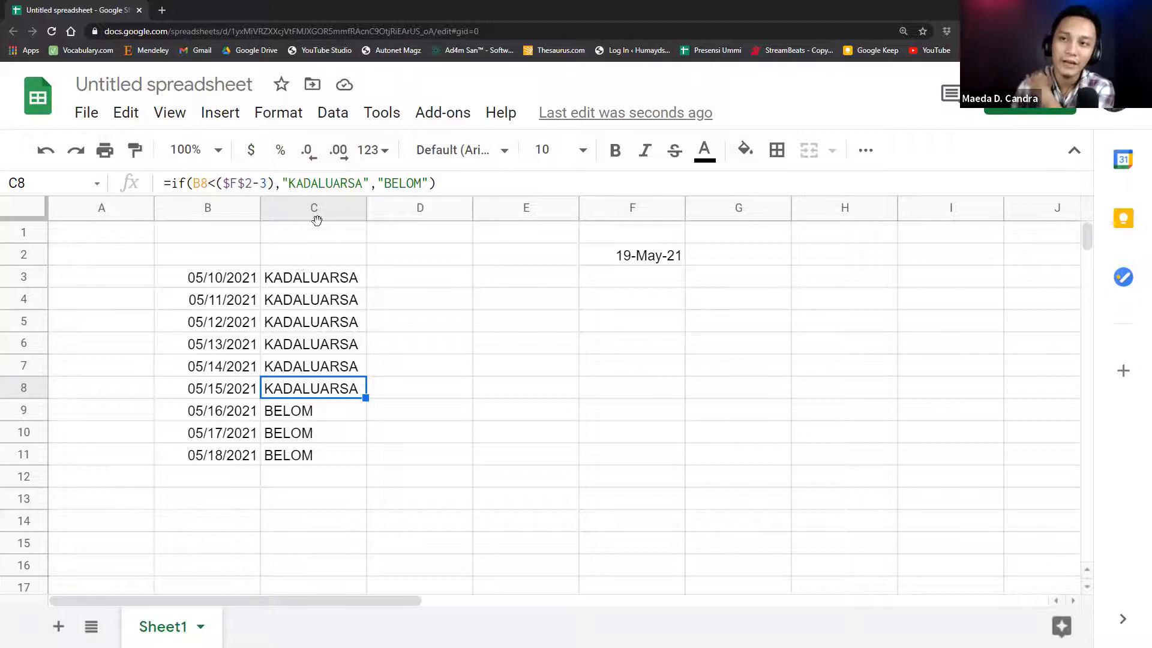
left_click(331, 183)
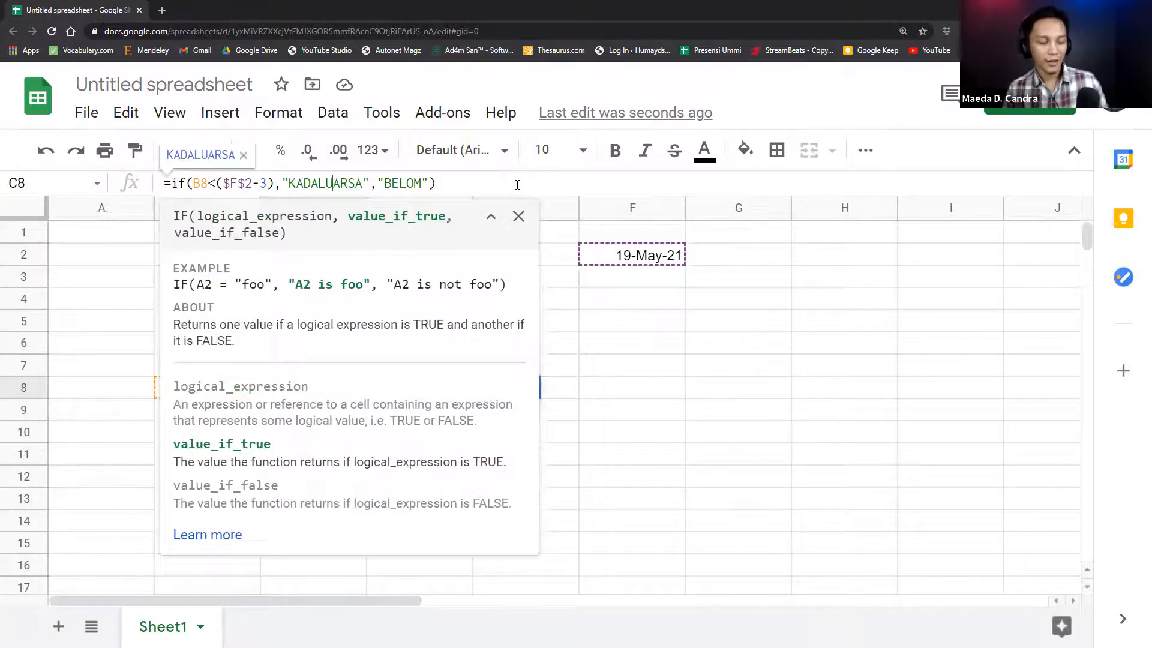
key("Escape")
left_click(303, 431)
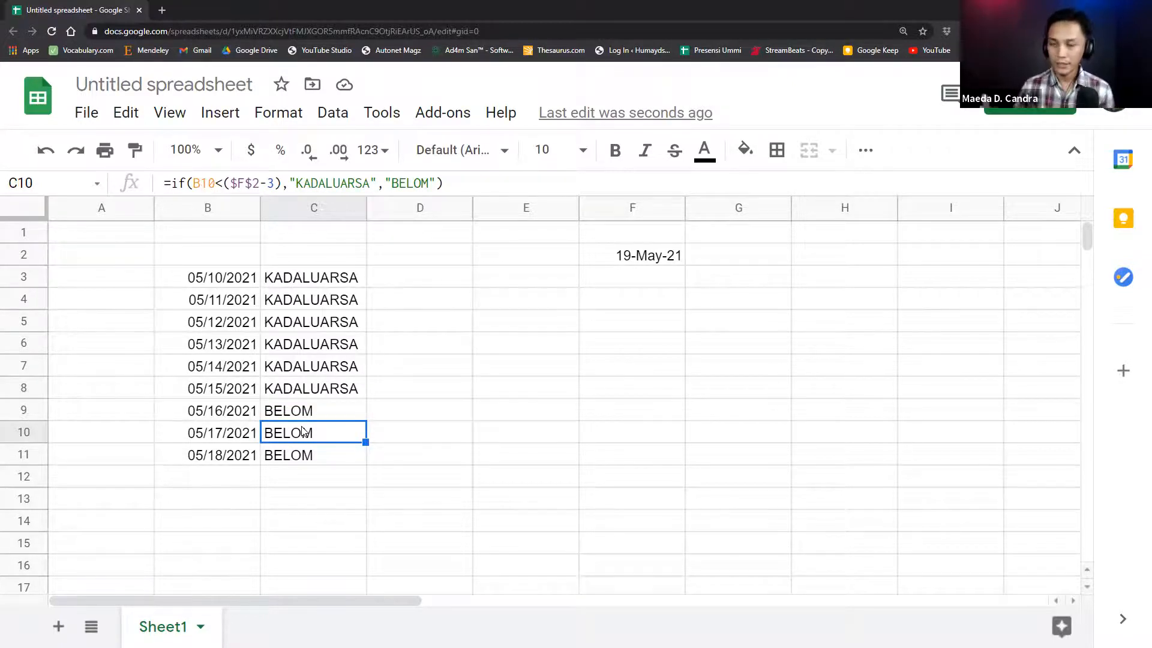
left_click(344, 372)
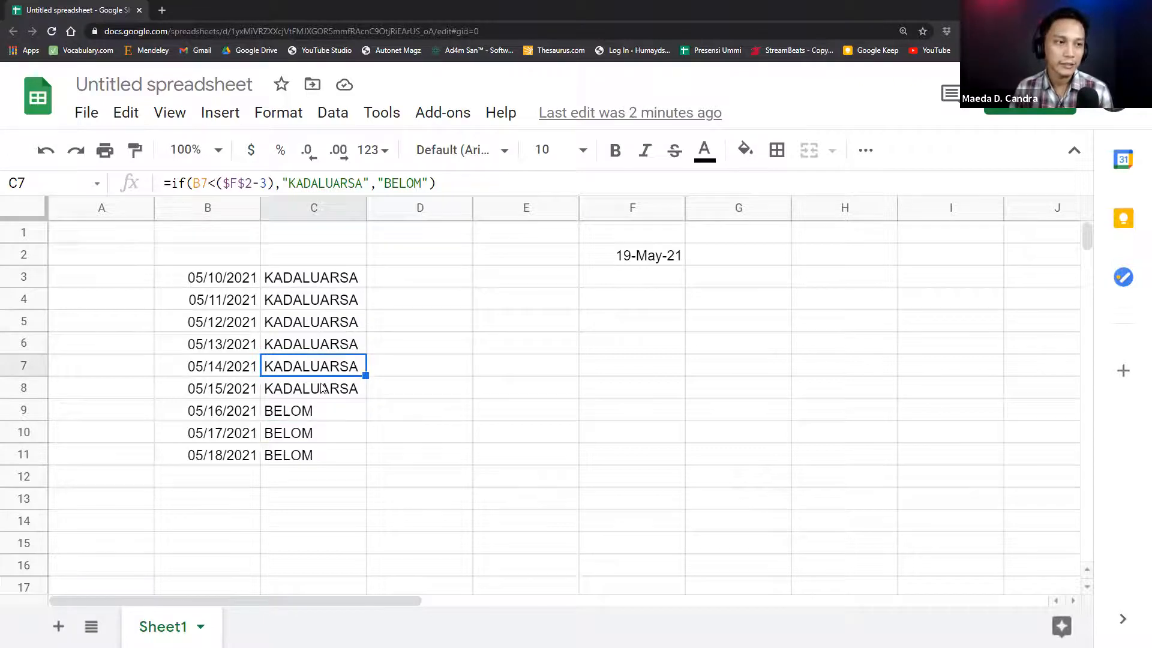
left_click(511, 323)
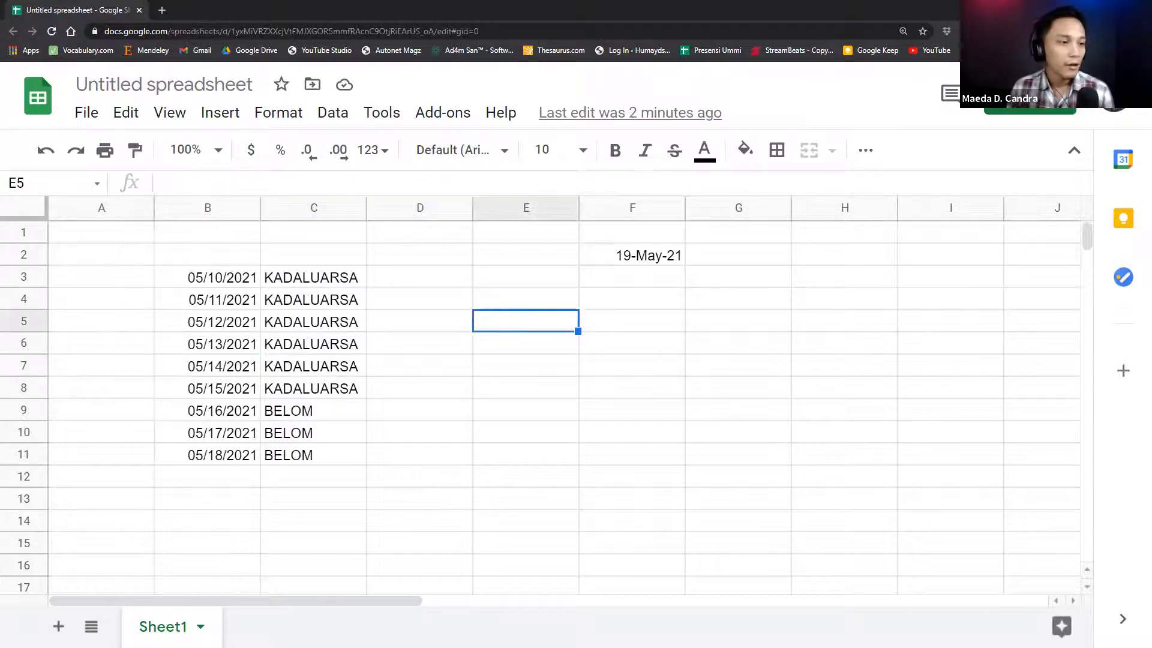
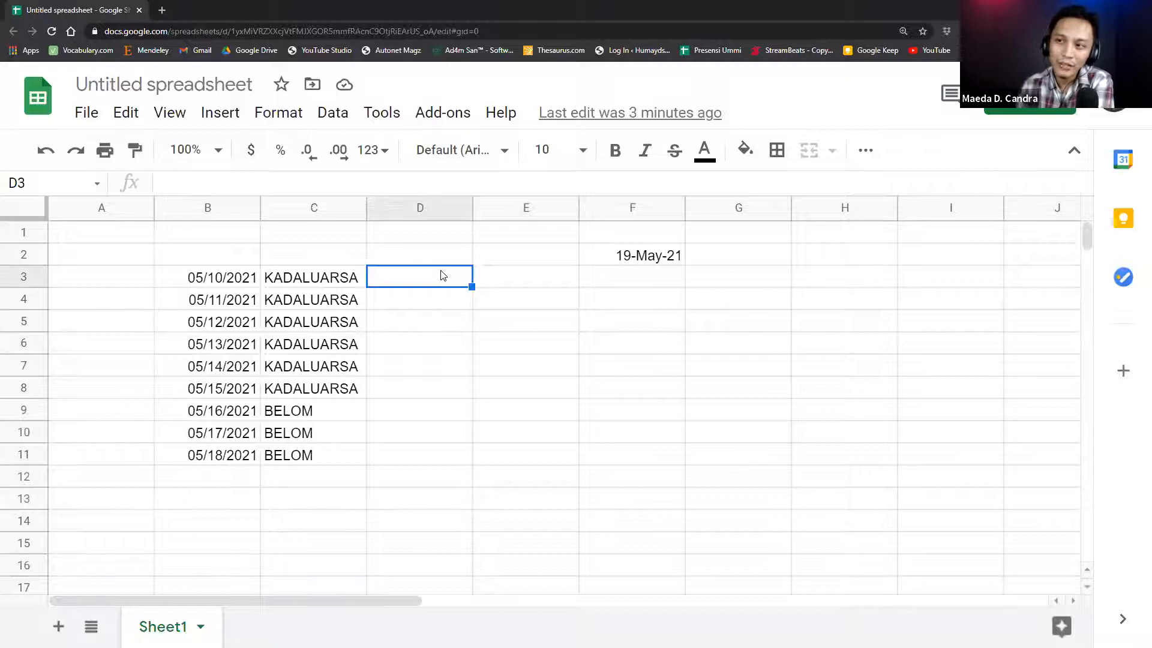
- Enter the summary labels KADALUARSA in F4 and BELOM in F5
left_click(515, 309)
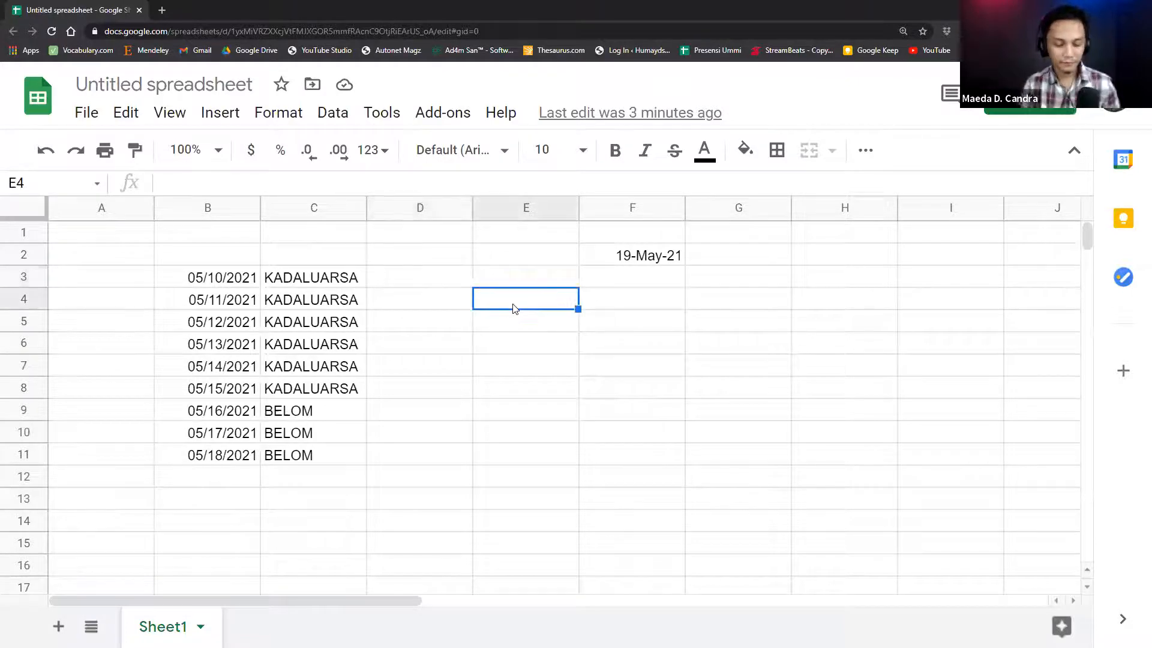
key("Right")
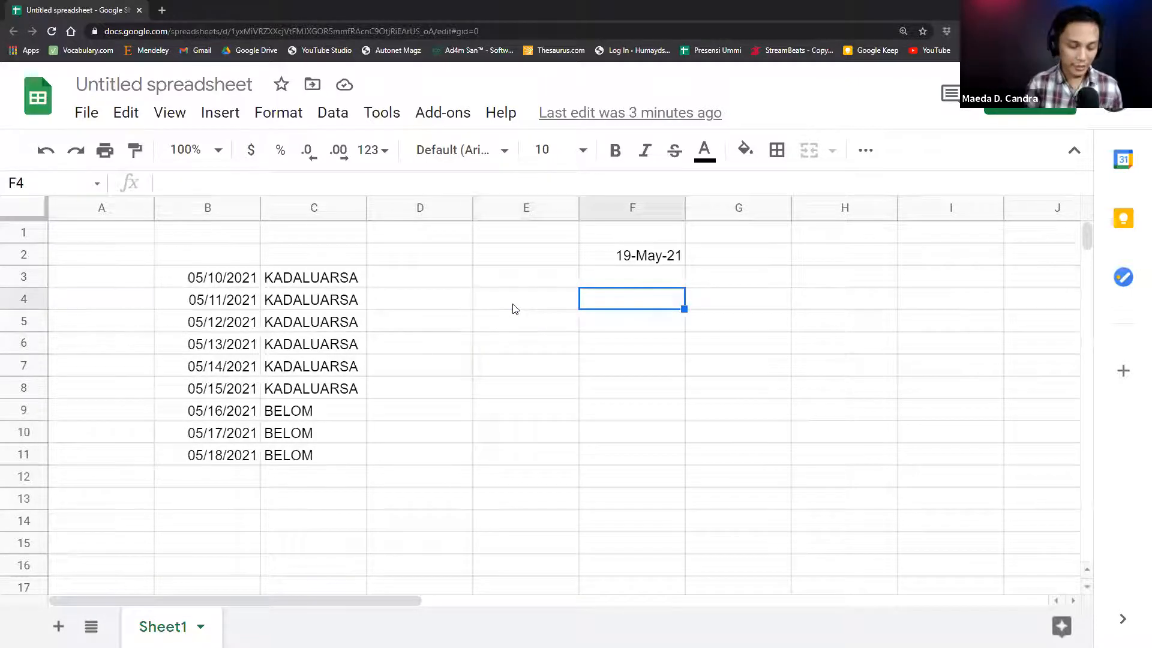
type("KADALUARSA")
key("Return")
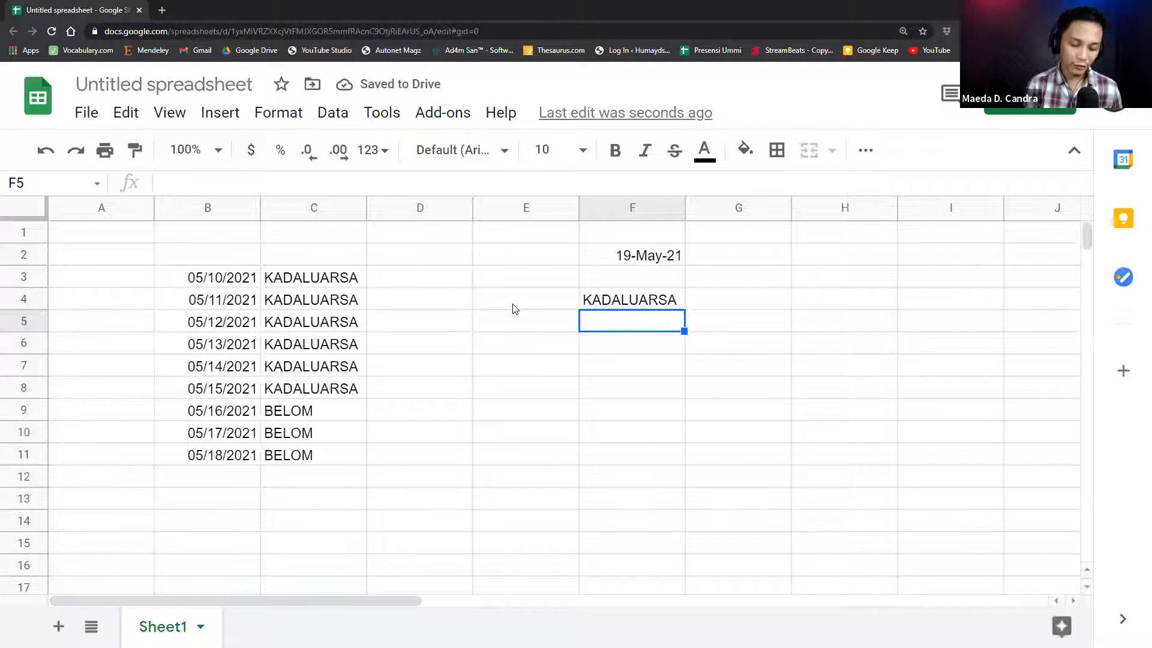
type("BELOM")
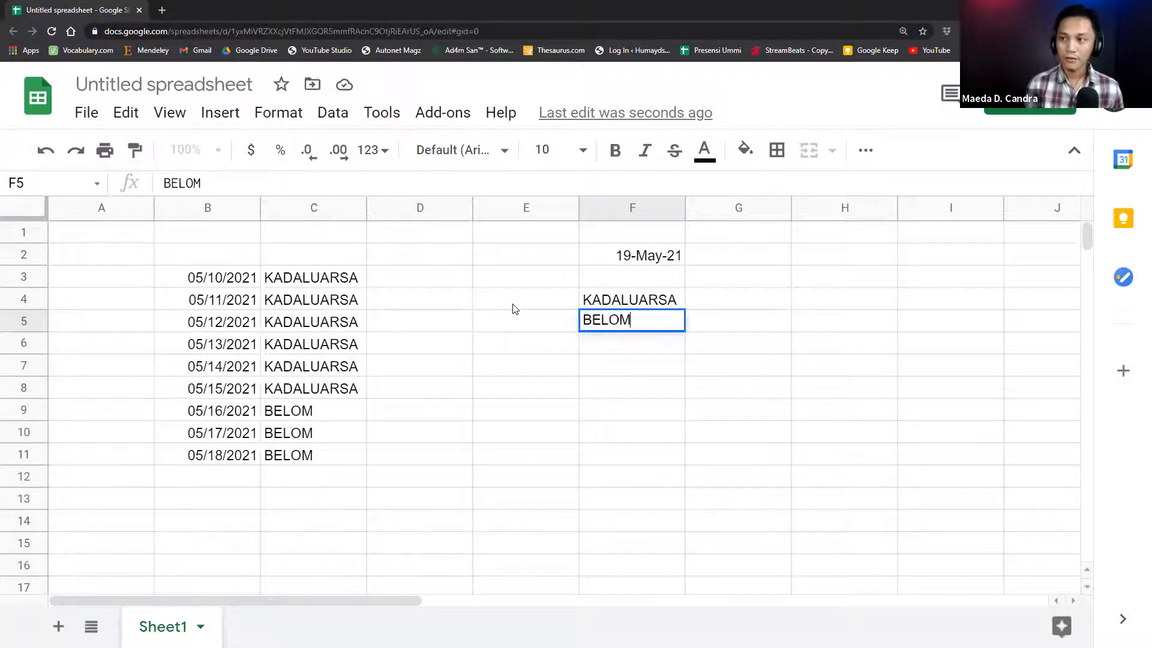
key("Return")
- Count the column C entries matching F4 with =countif(C:C;F4) in G4, and accept the suggested fill for G5
key("Up")
key("Right")
key("Up")
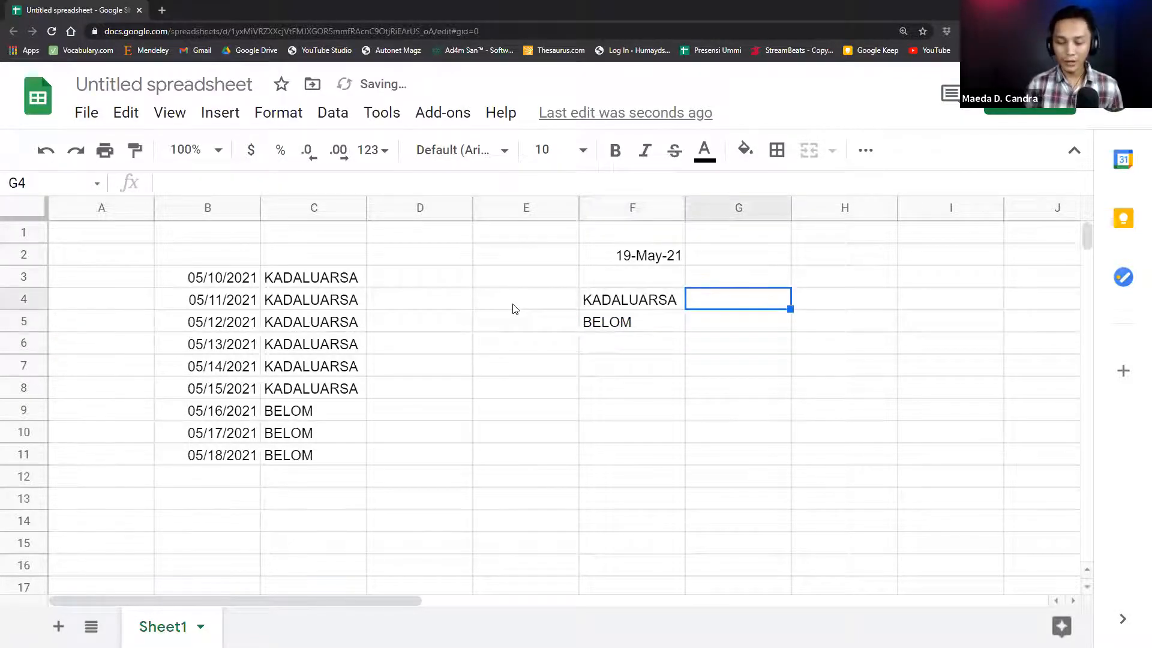
type("=")
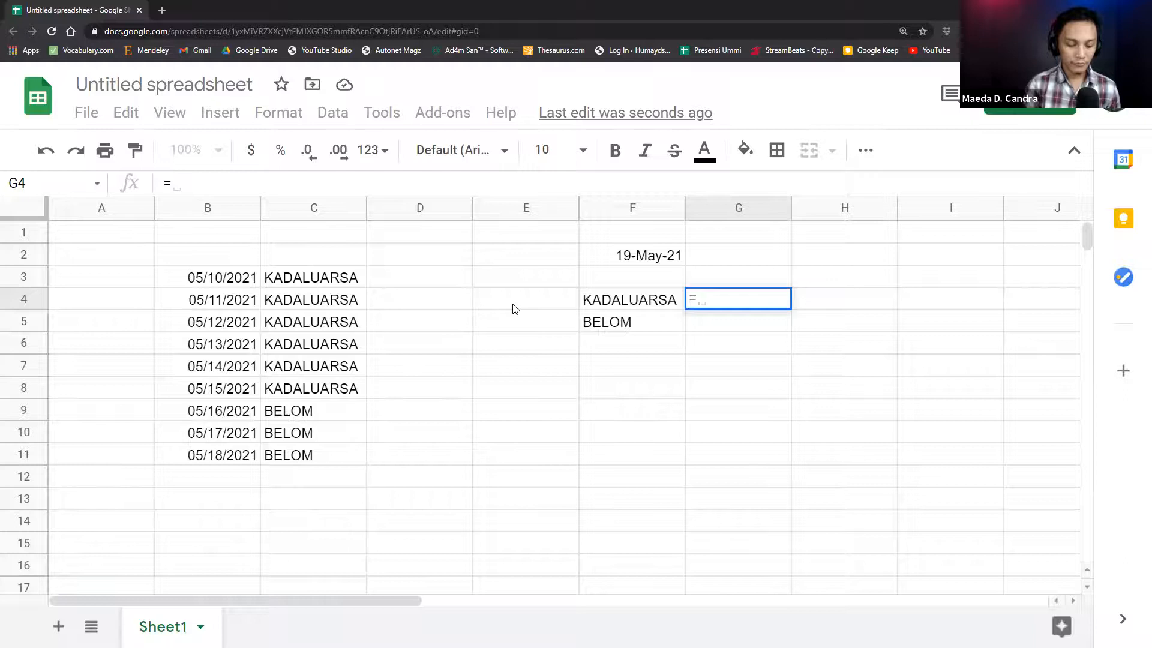
type("countif(")
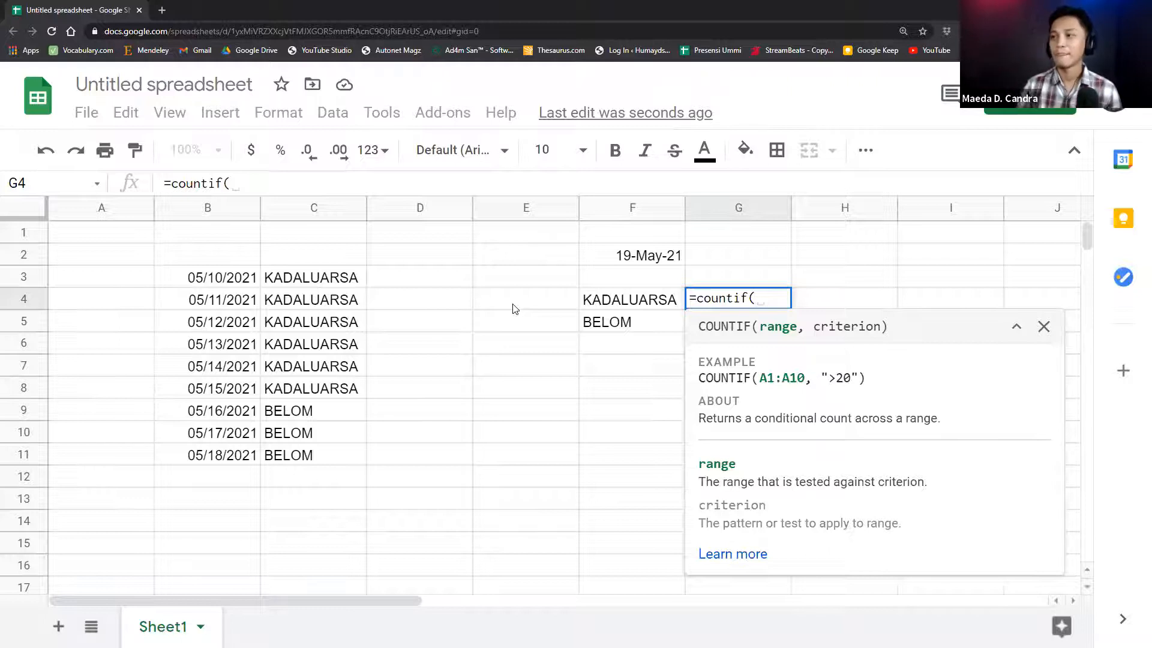
left_click(315, 214)
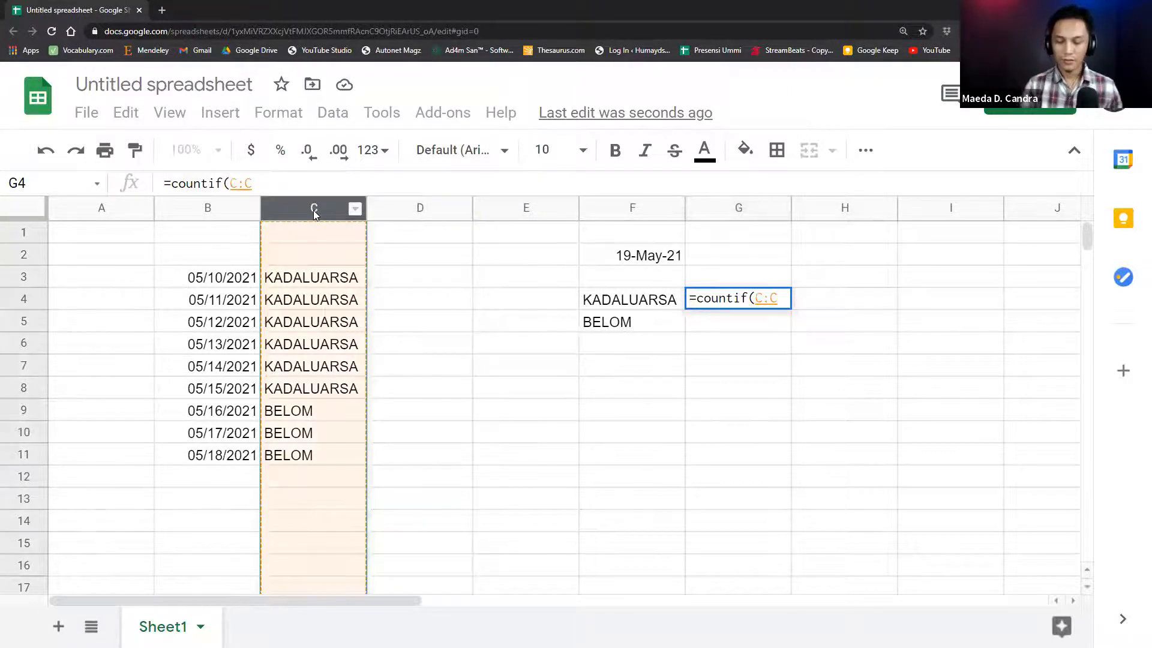
type(";")
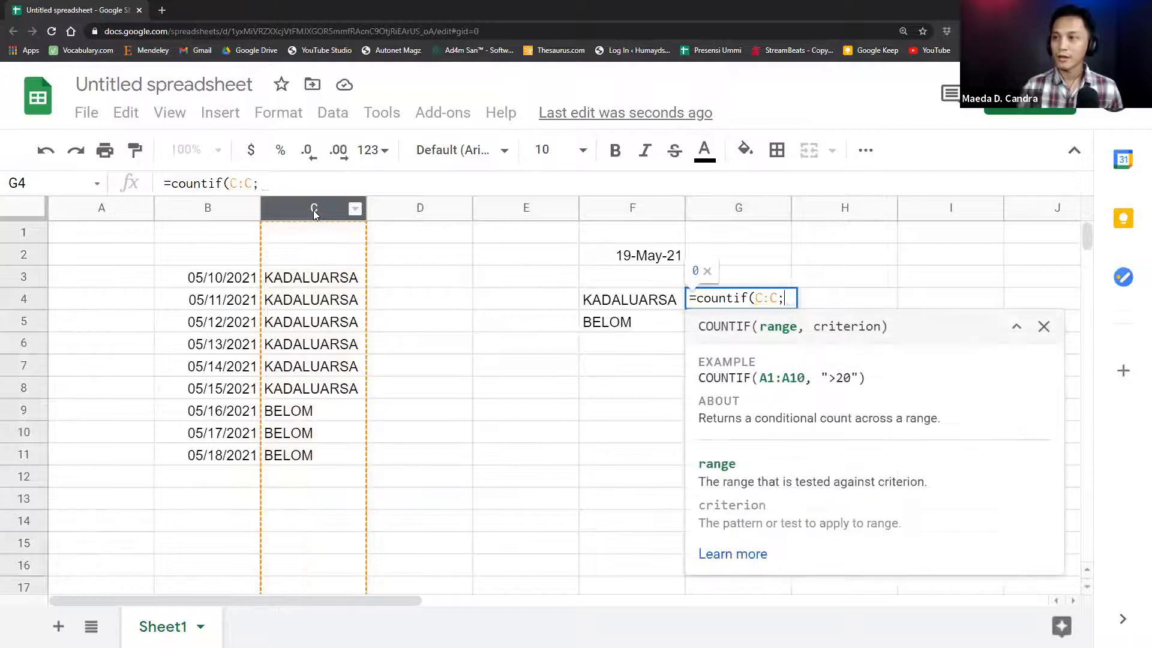
left_click(650, 307)
type(")")
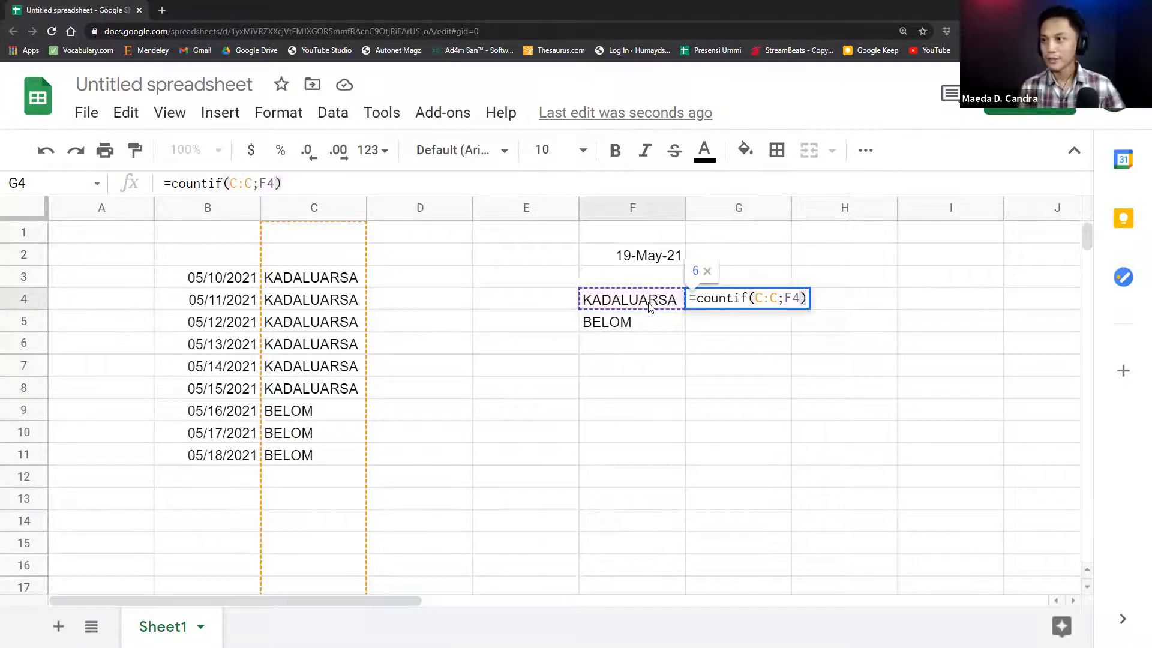
key("Return")
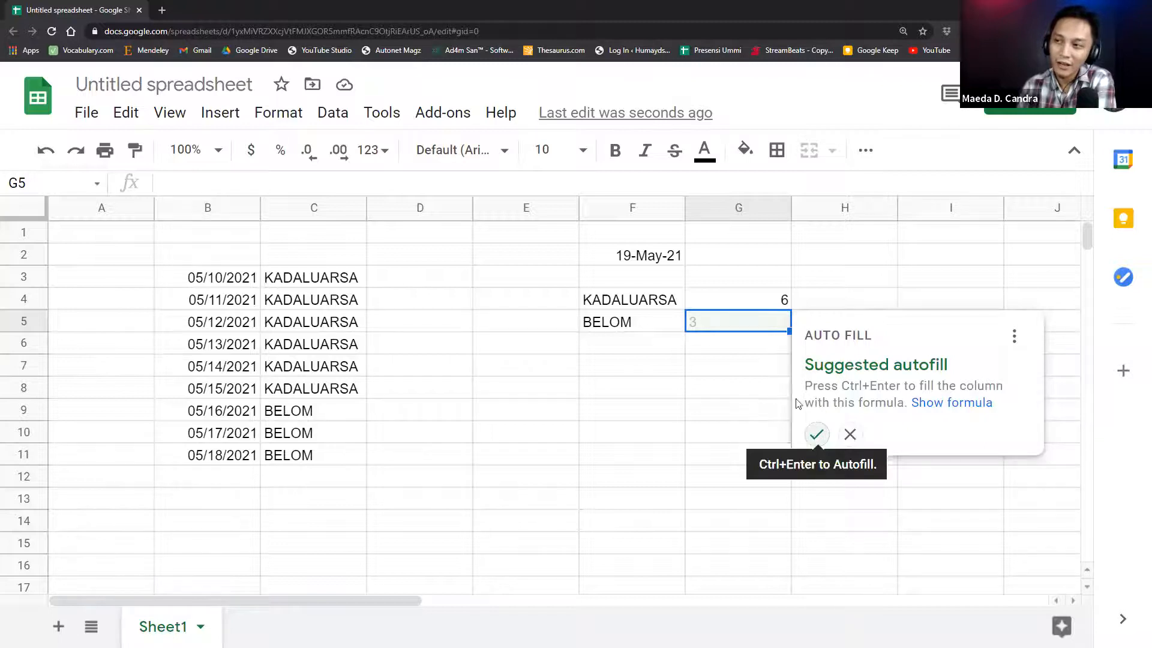
left_click(817, 434)
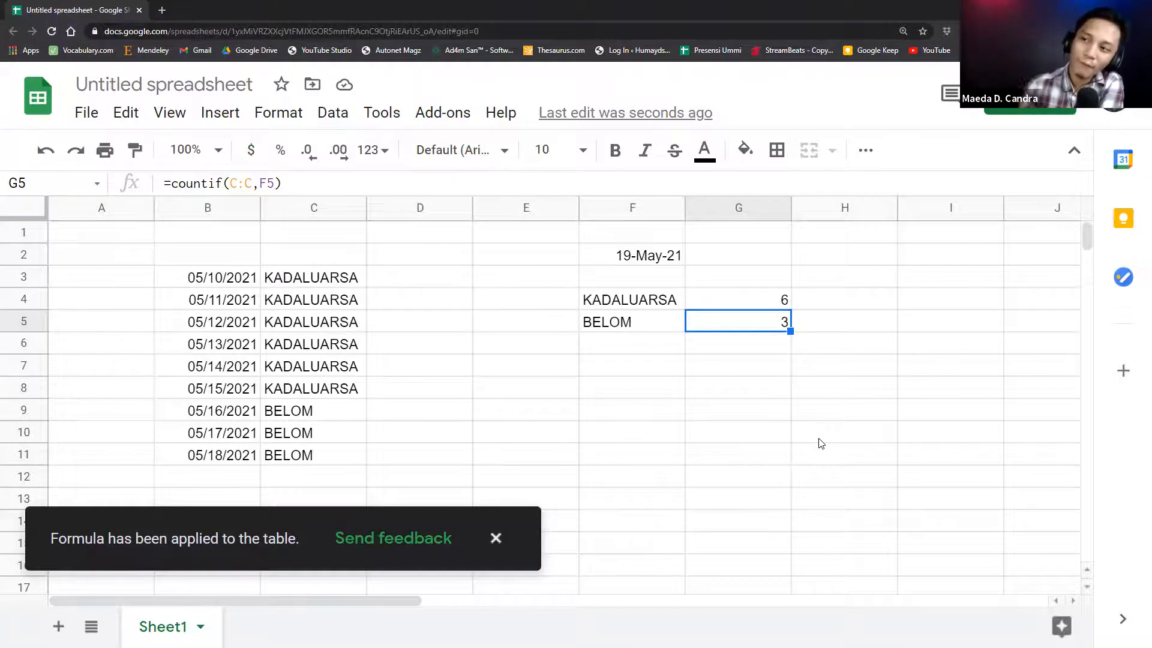
- Replace the fixed date in F2 with =today() and check the counts in F4:G5
left_click_drag(763, 311, 633, 287)
left_click(647, 256)
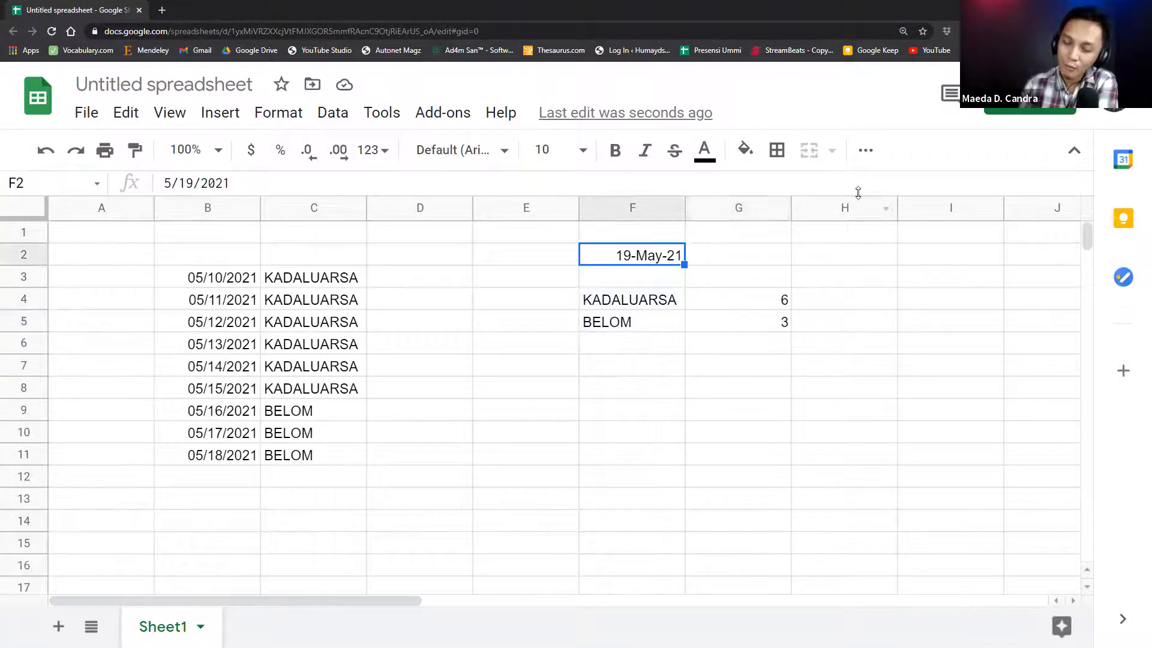
type("=today()")
key("Return")
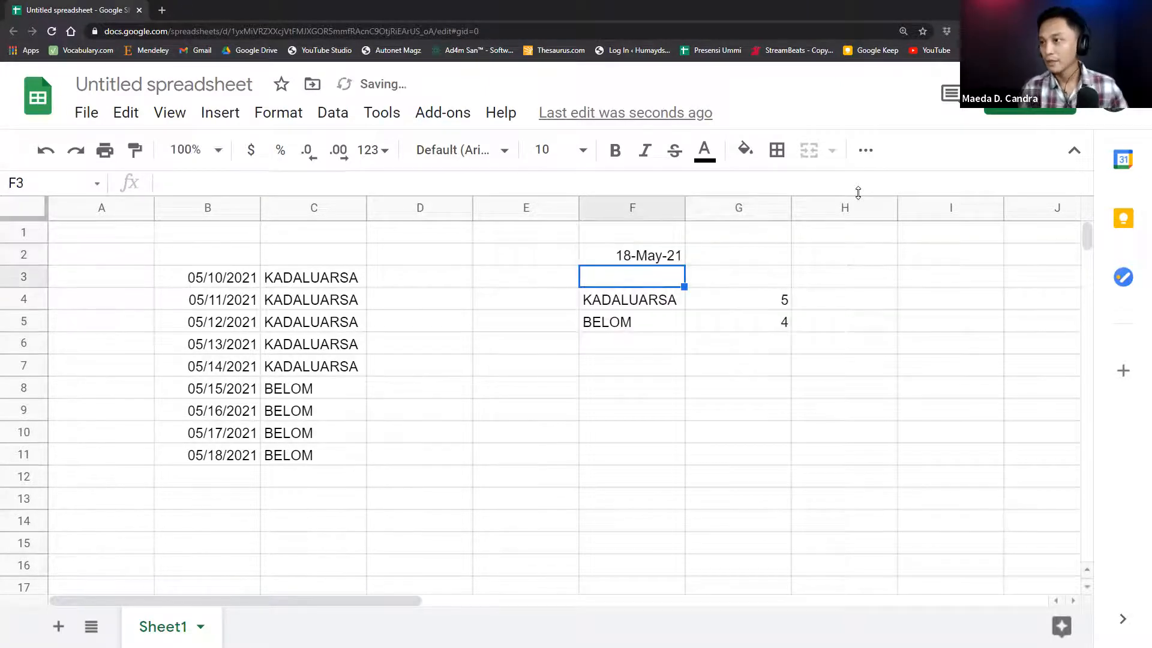
left_click_drag(786, 305, 606, 330)
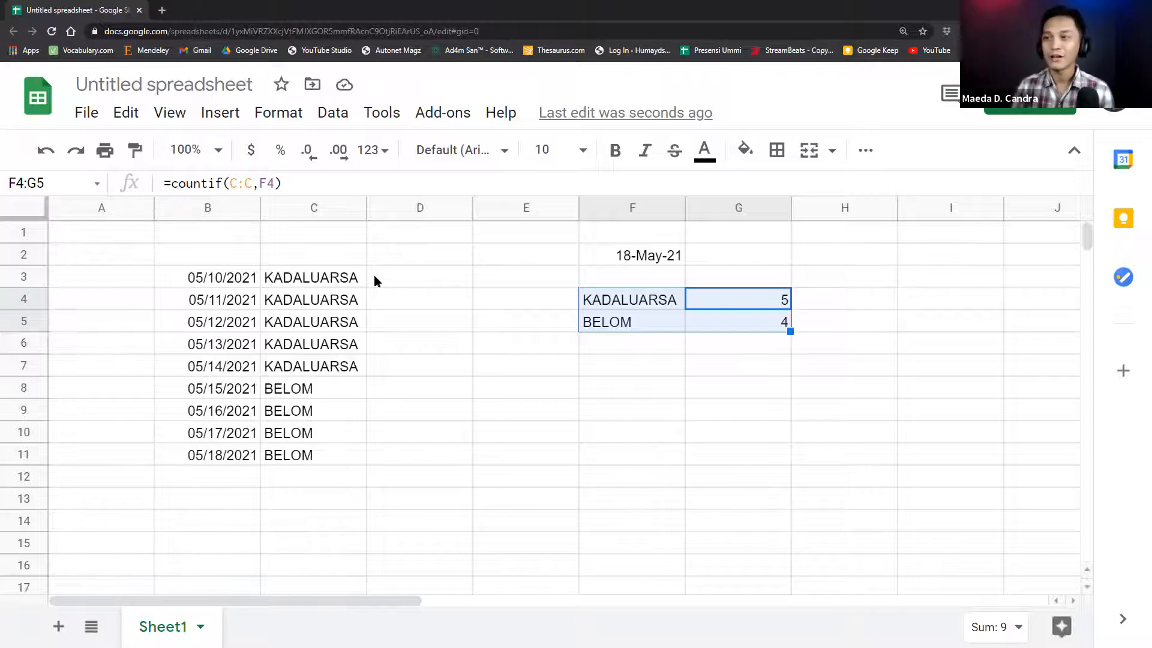
left_click(840, 304)
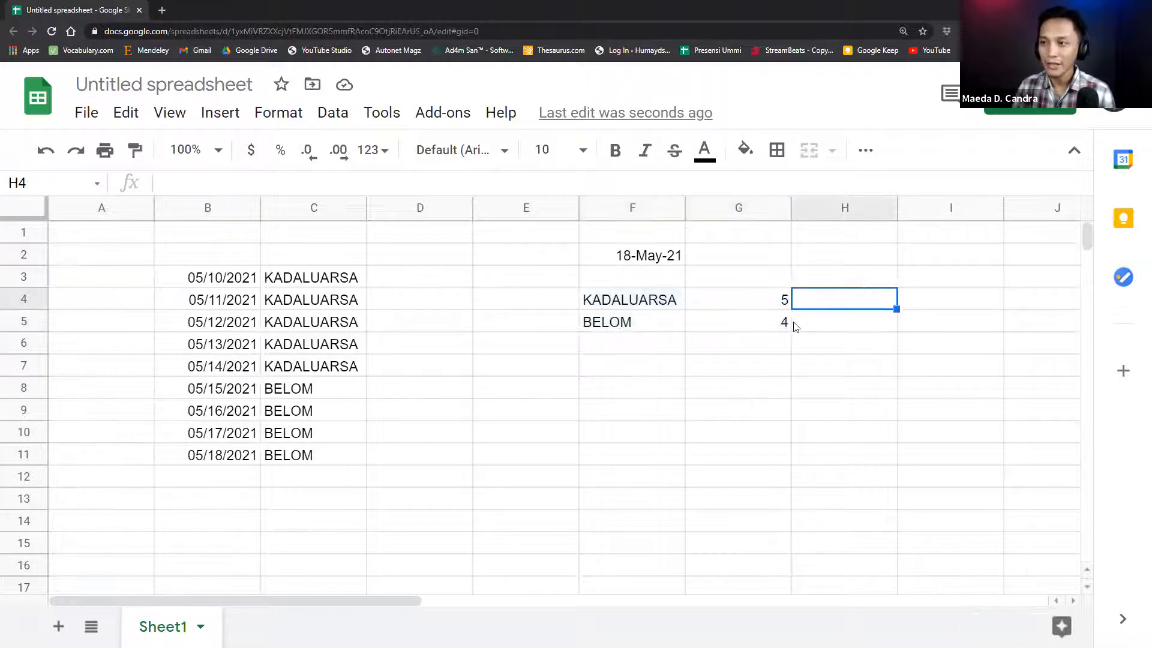
- Enter the amounts 200, 100, 150, 300, 500 and 200 down cells D3 to D8
left_click(384, 283)
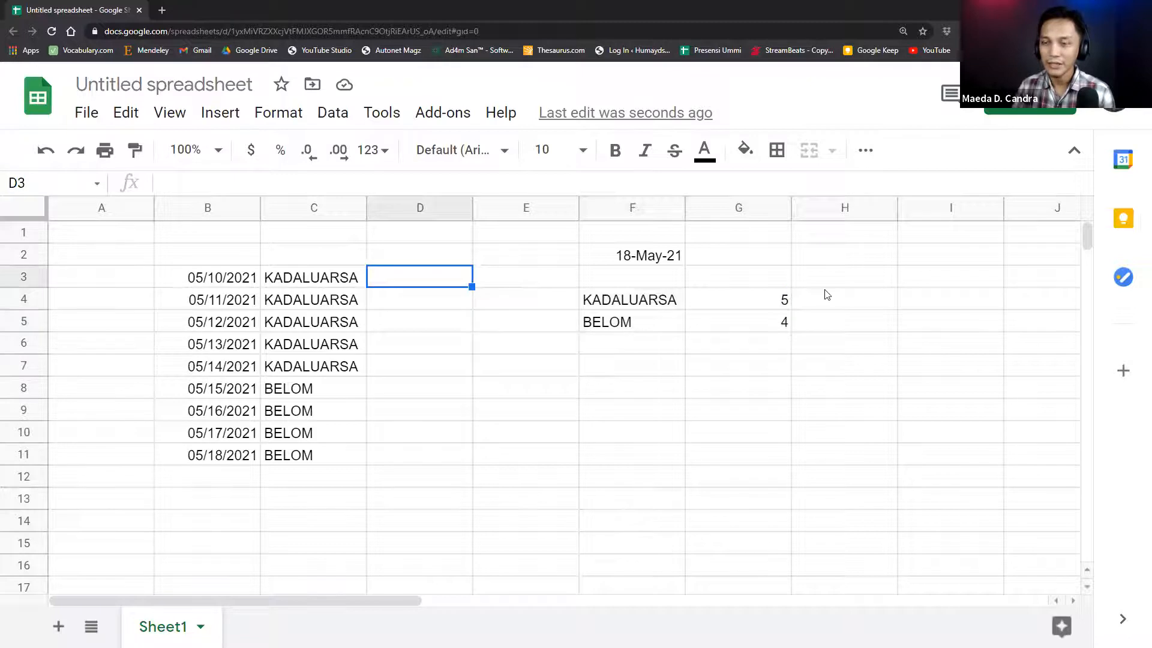
type("200")
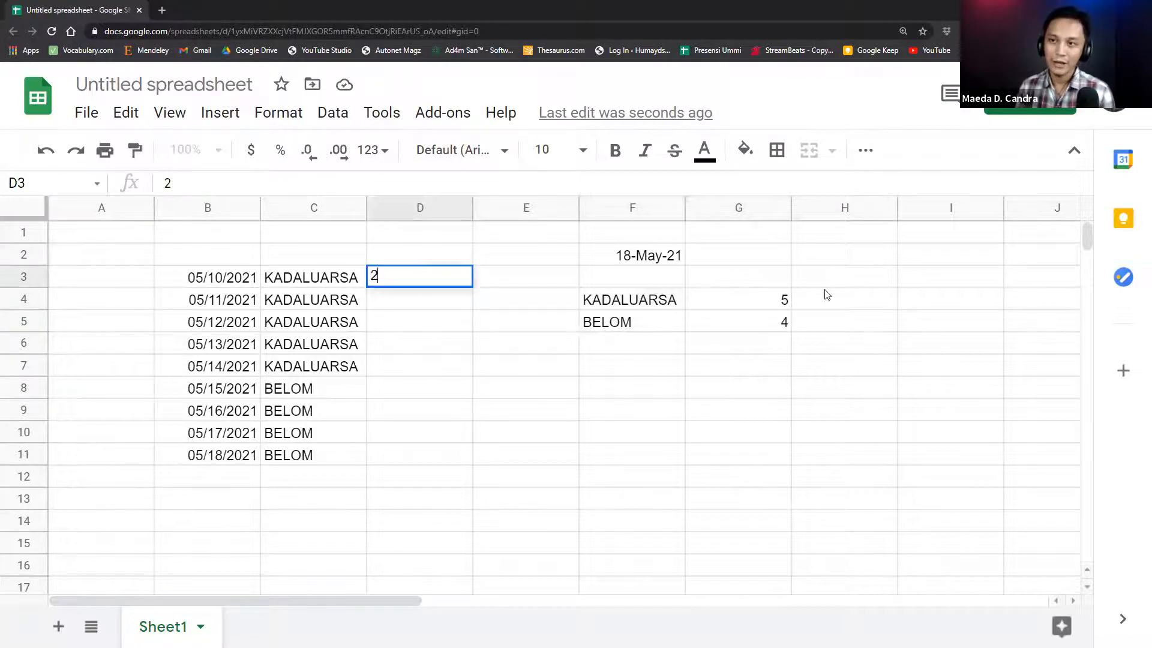
key("Return")
type("100")
key("Return")
type("150")
key("Return")
type("300")
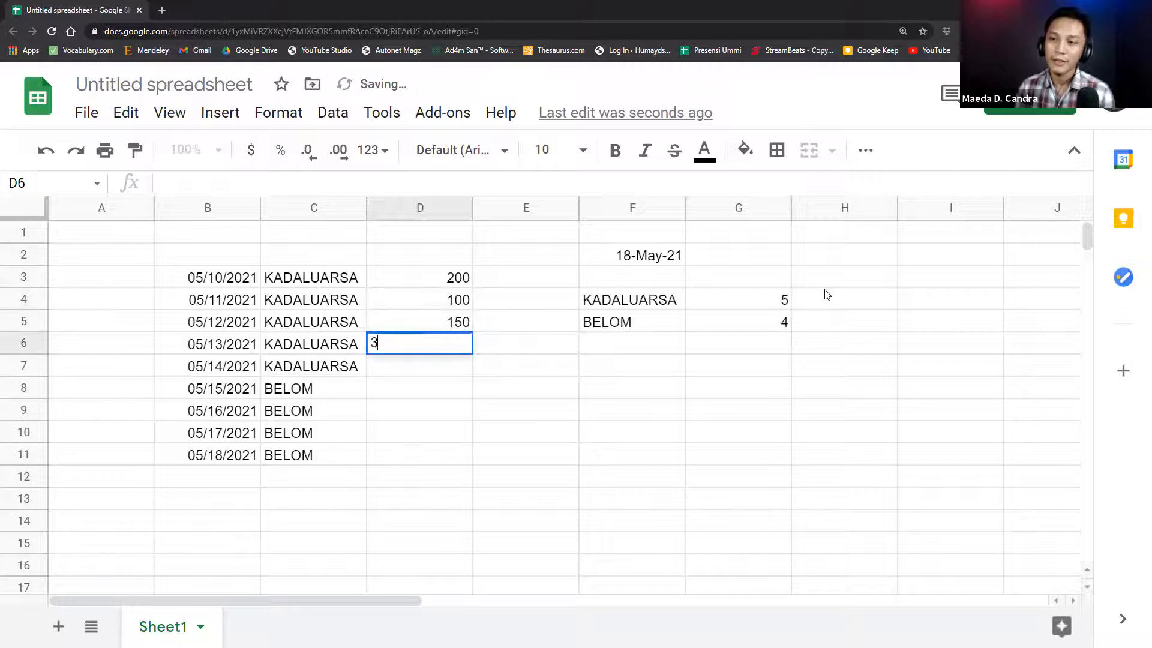
key("Return")
type("500")
key("Return")
type("211")
key("BackSpace")
key("BackSpace")
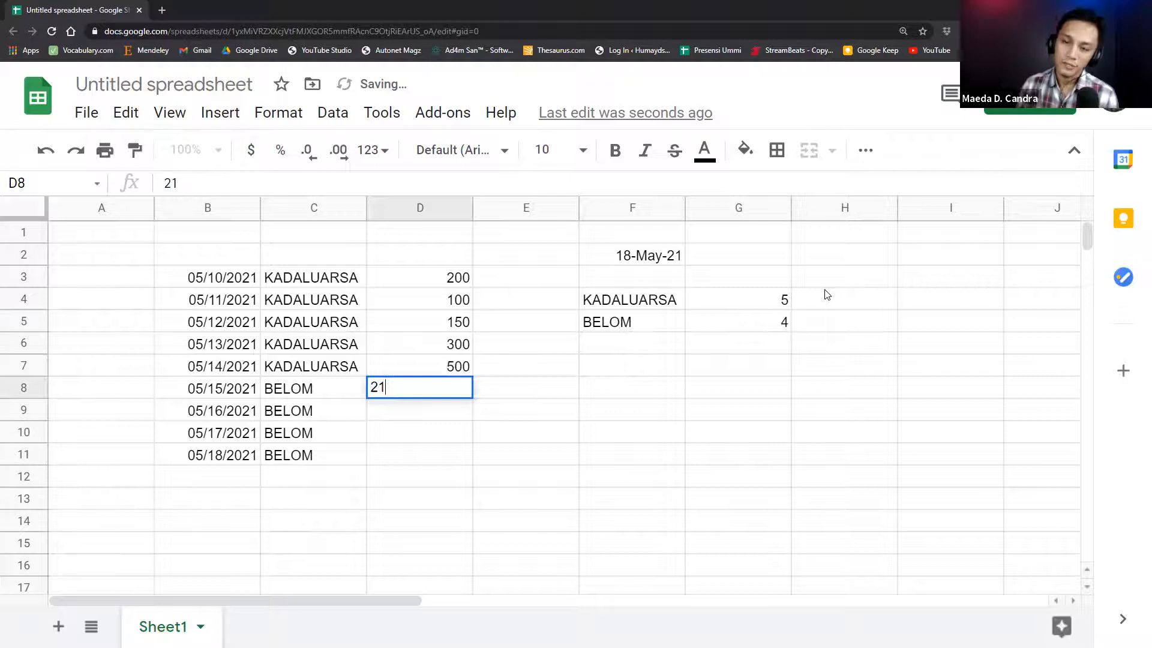
type("00")
key("Return")
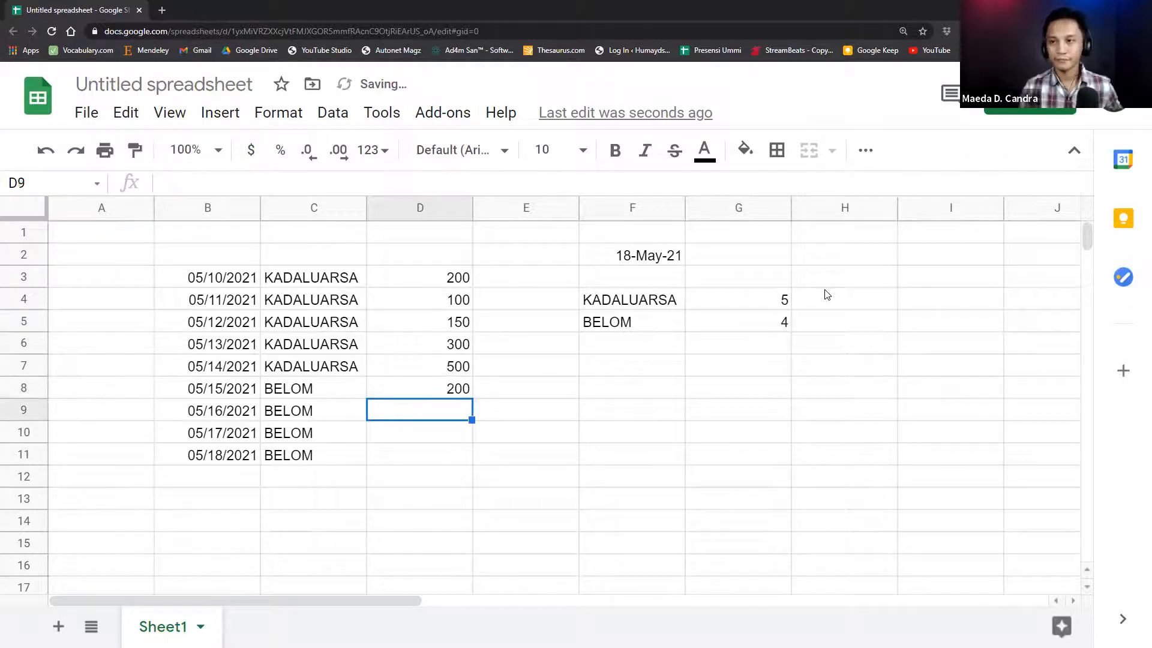
- Copy the amounts in D5:D7 into D9:D11 to complete the column
key("Up")
key("Up")
key("Up")
key("Up")
key("shift+Down")
key("shift+Down")
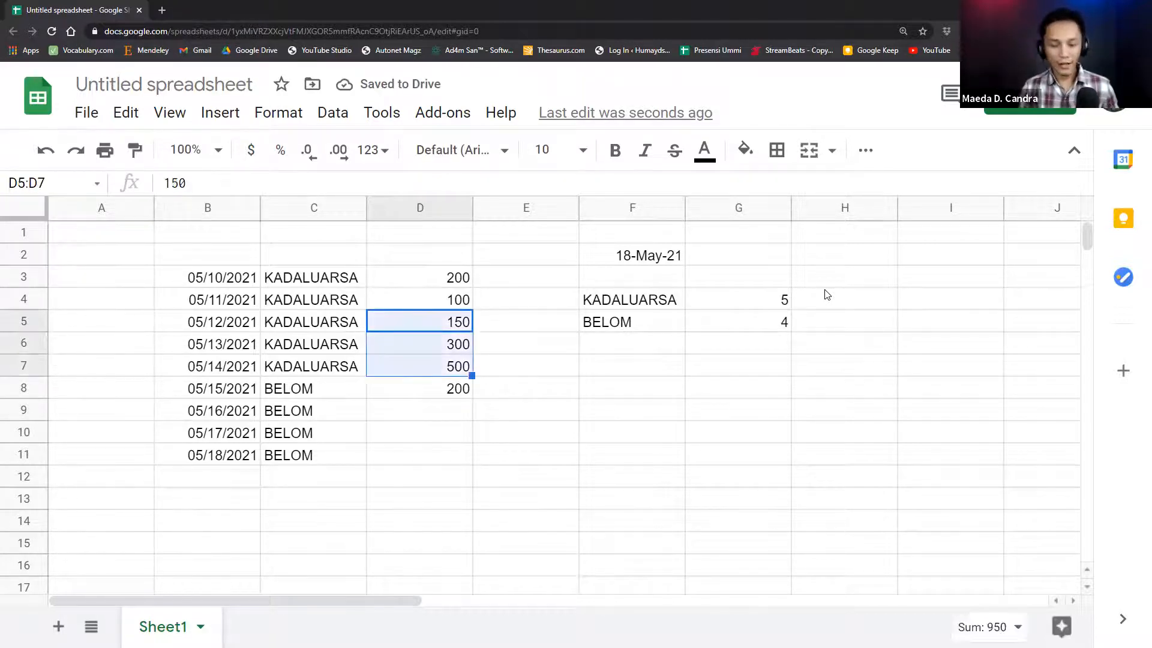
key("ctrl+c")
key("Down")
key("Down")
key("Down")
key("Down")
key("ctrl+v")
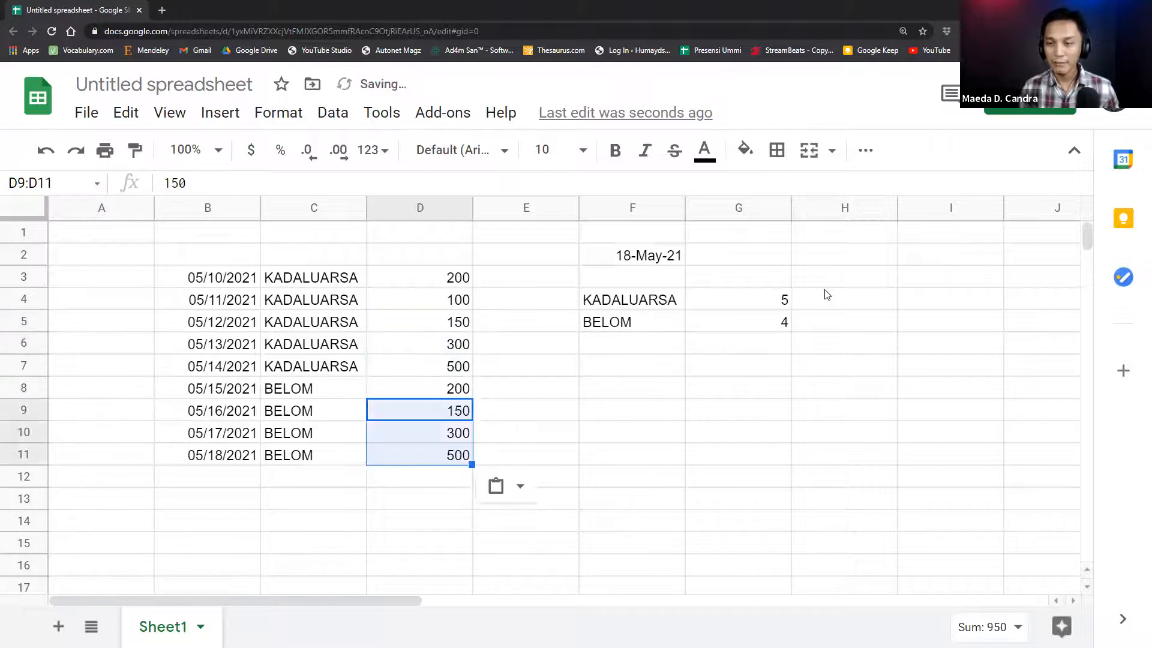
- Examine the COUNTIF formula in G4
key("Right")
key("Up")
key("Up")
key("Right")
key("Up")
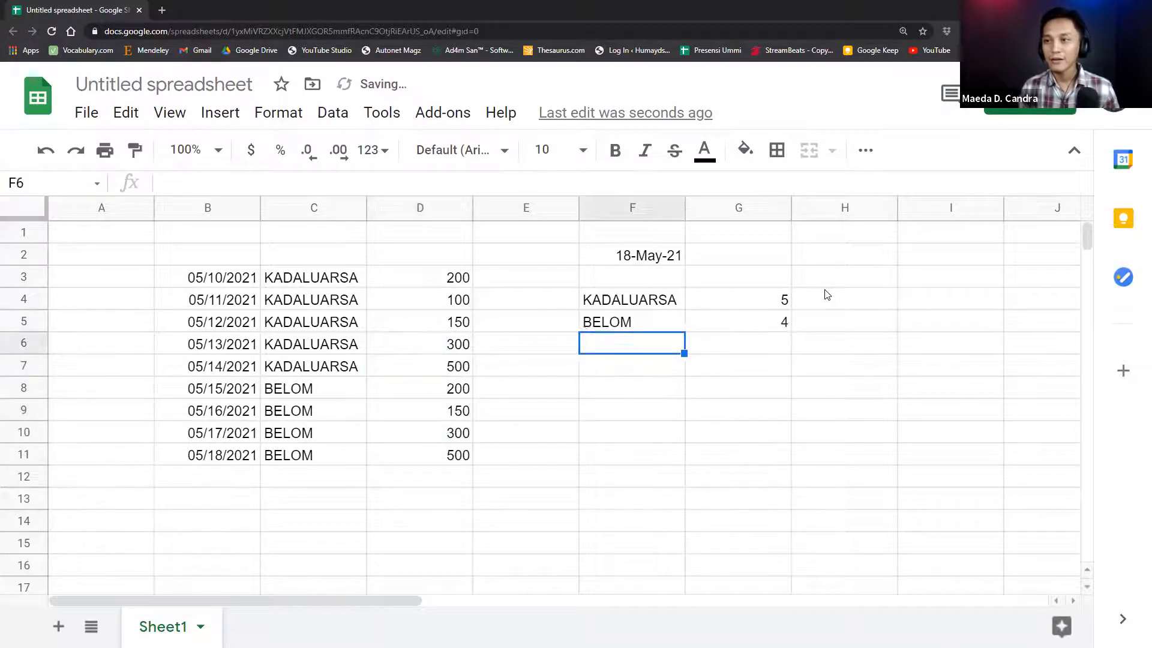
key("Up")
key("Up")
key("Right")
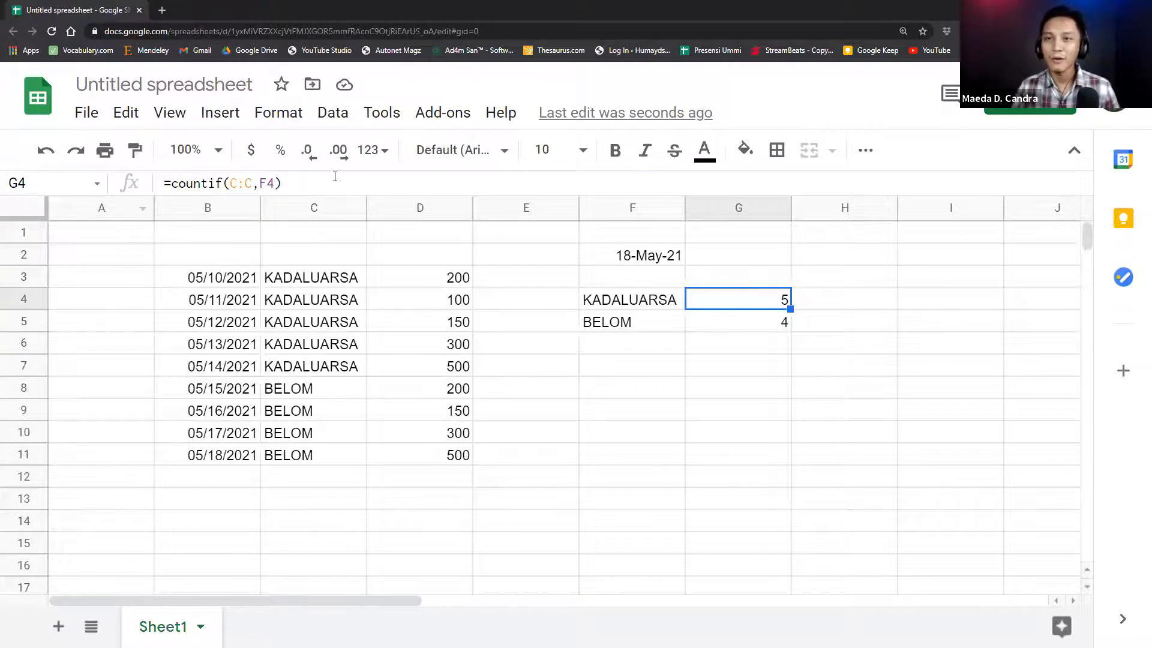
- Sum the column D amounts matching F4 with =sumif(C:C;F4;D:D) in H4, and accept the suggested fill for H5
left_click(810, 306)
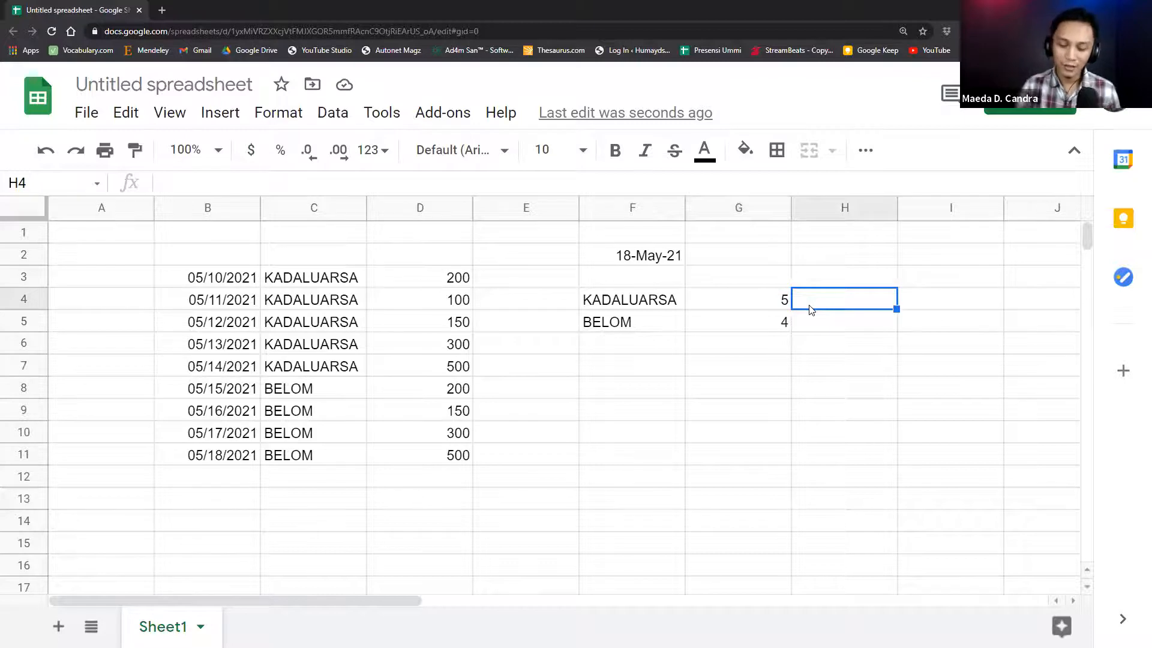
type("=su")
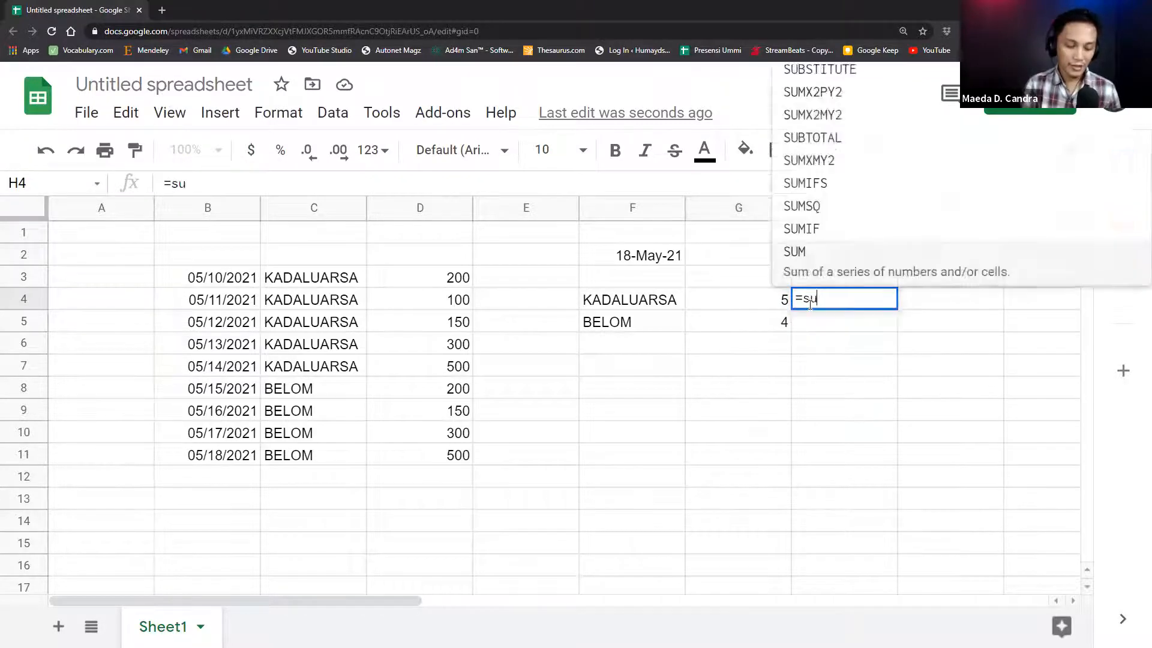
type("mif(")
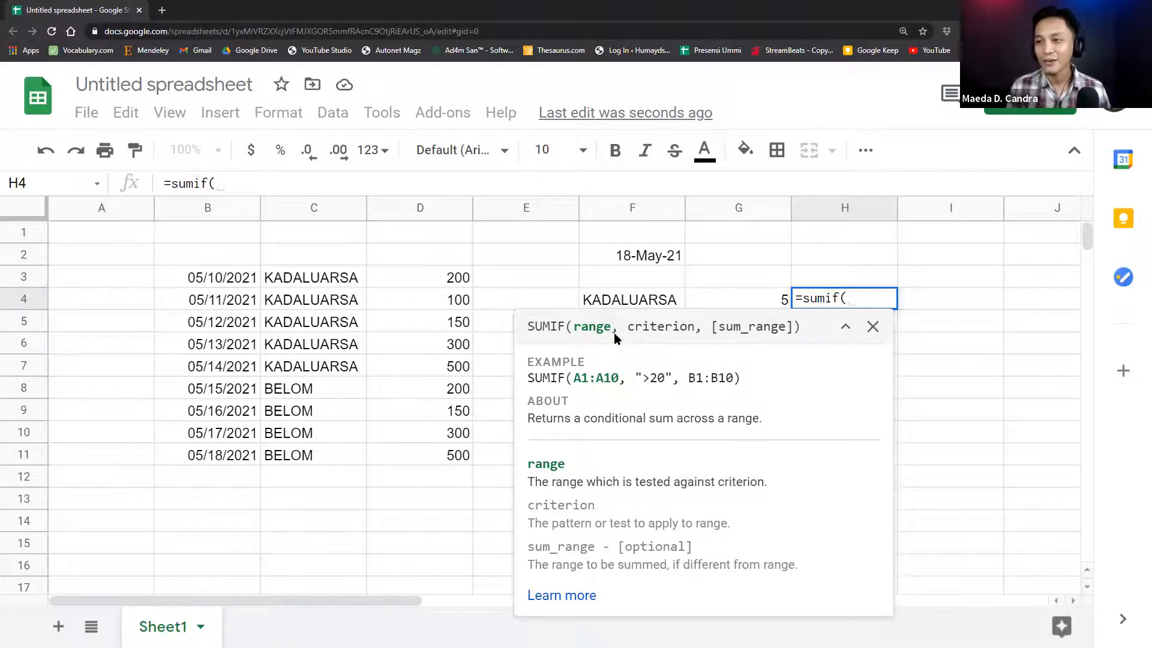
left_click(854, 299)
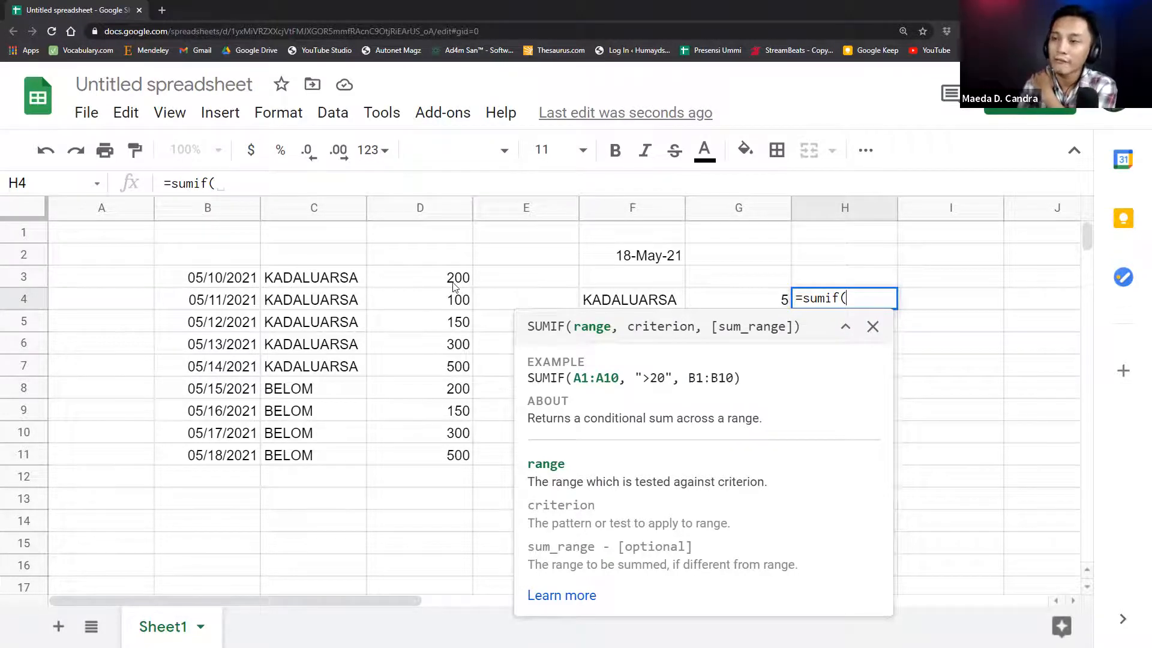
left_click_drag(325, 279, 316, 454)
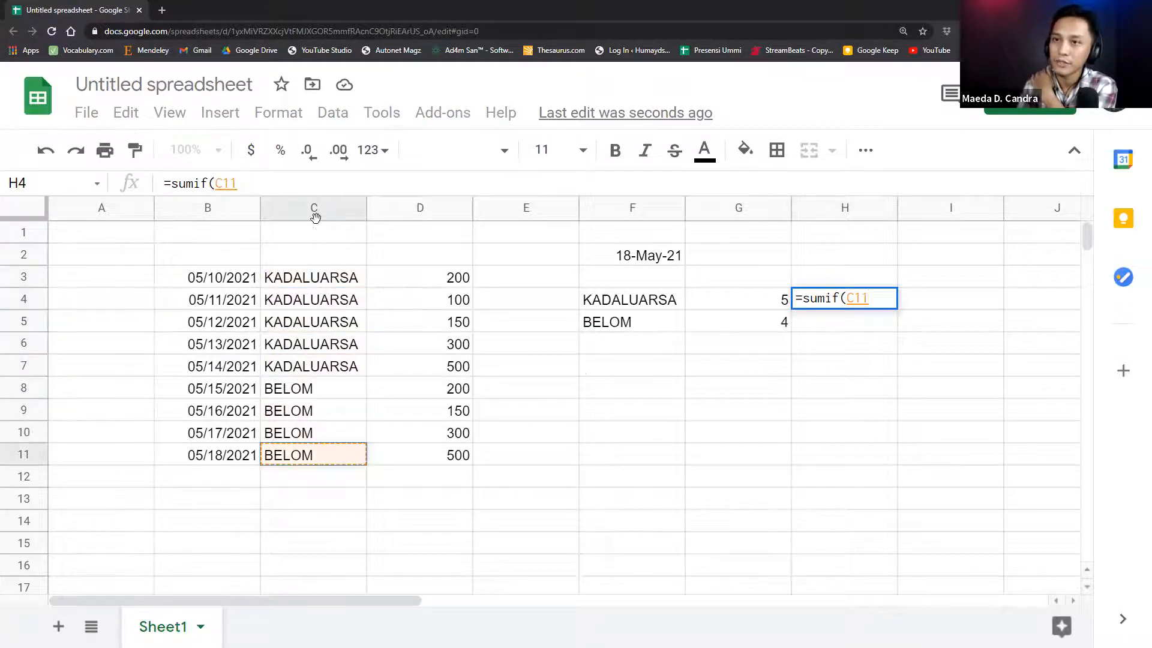
left_click(314, 209)
type(";")
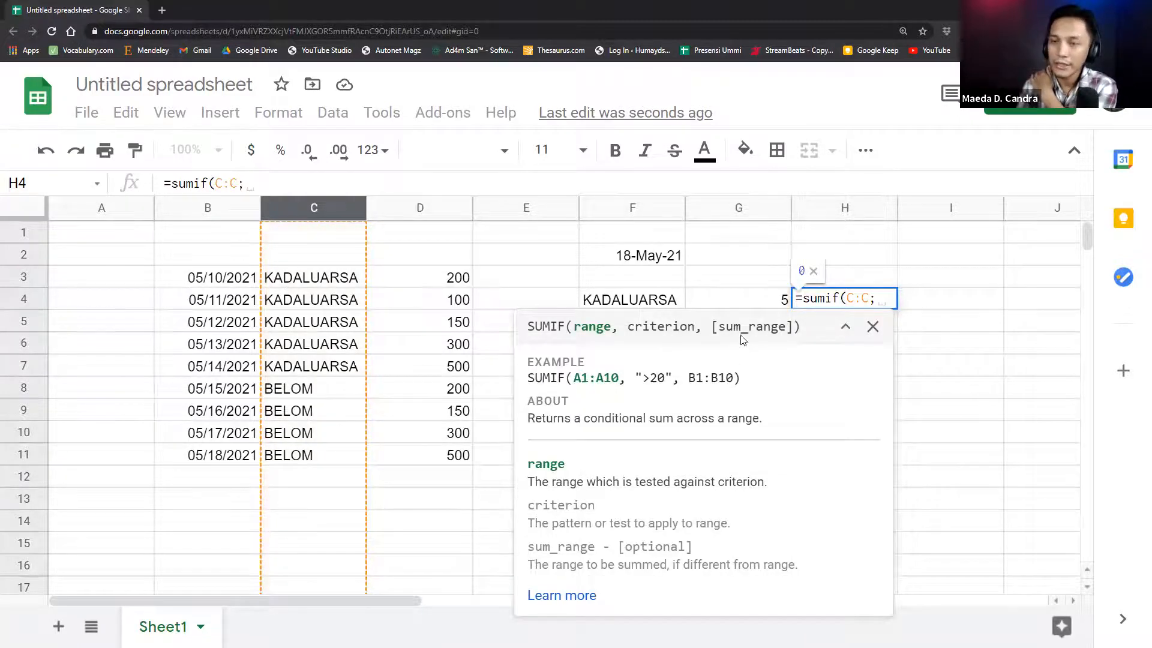
left_click(656, 306)
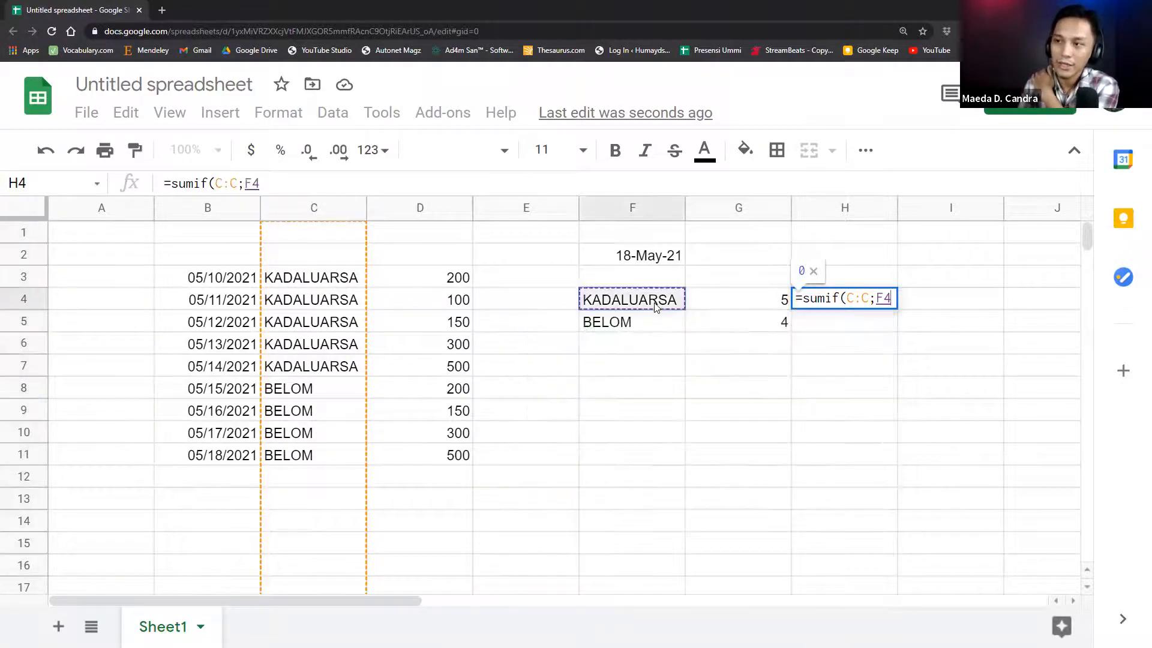
type(";")
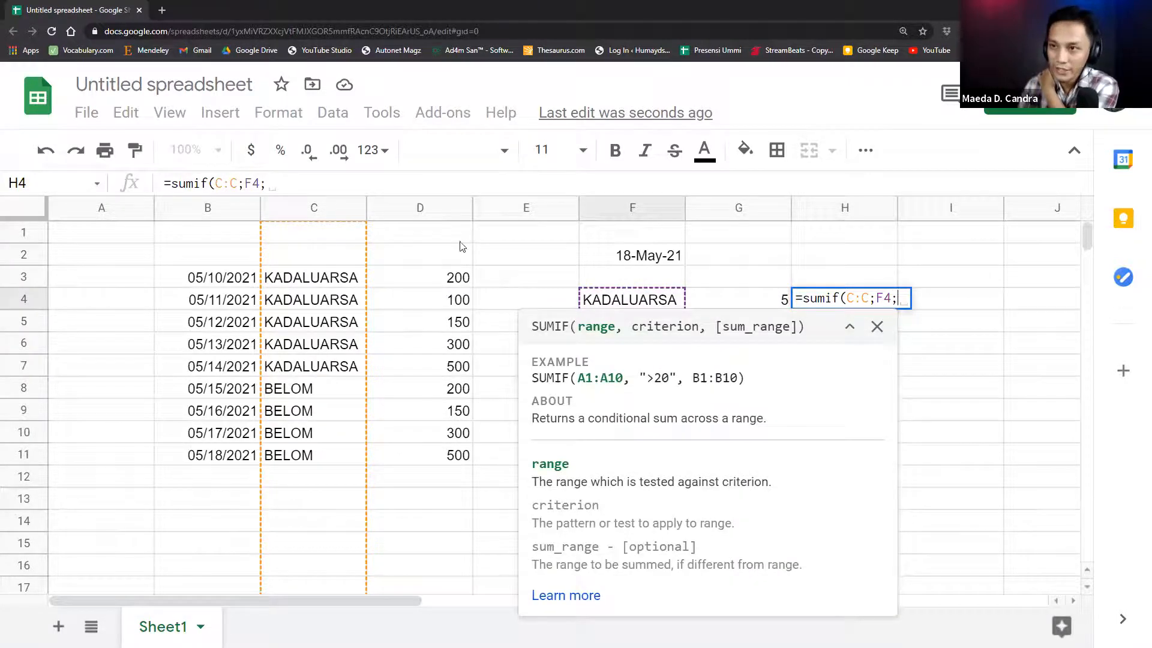
left_click(443, 210)
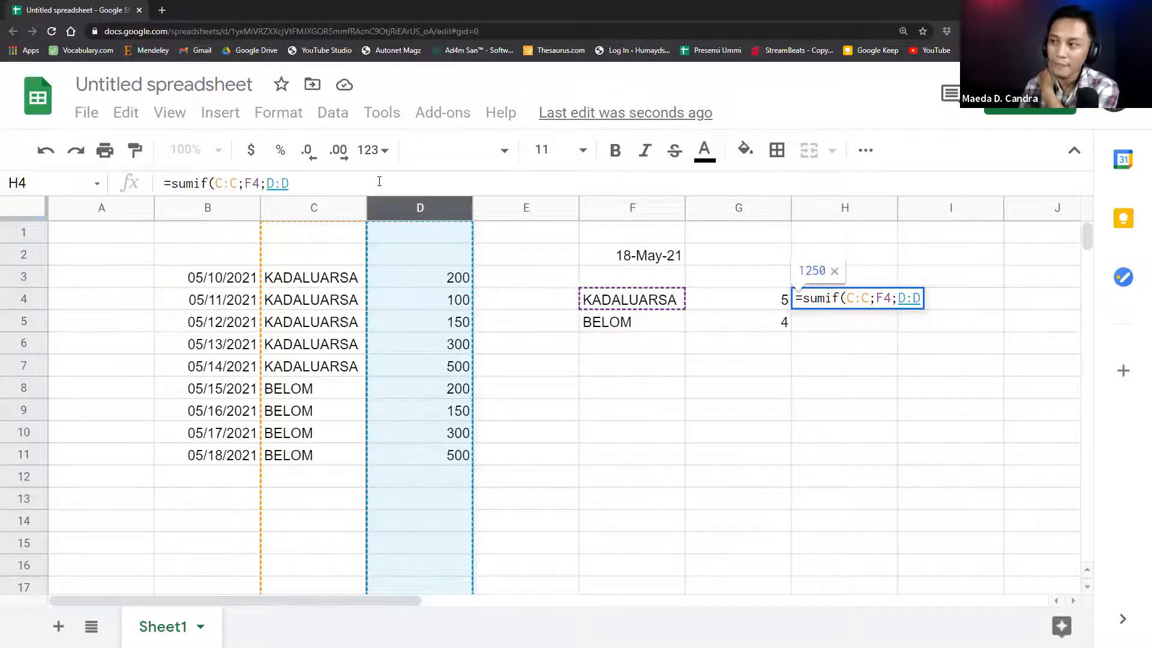
key("Return")
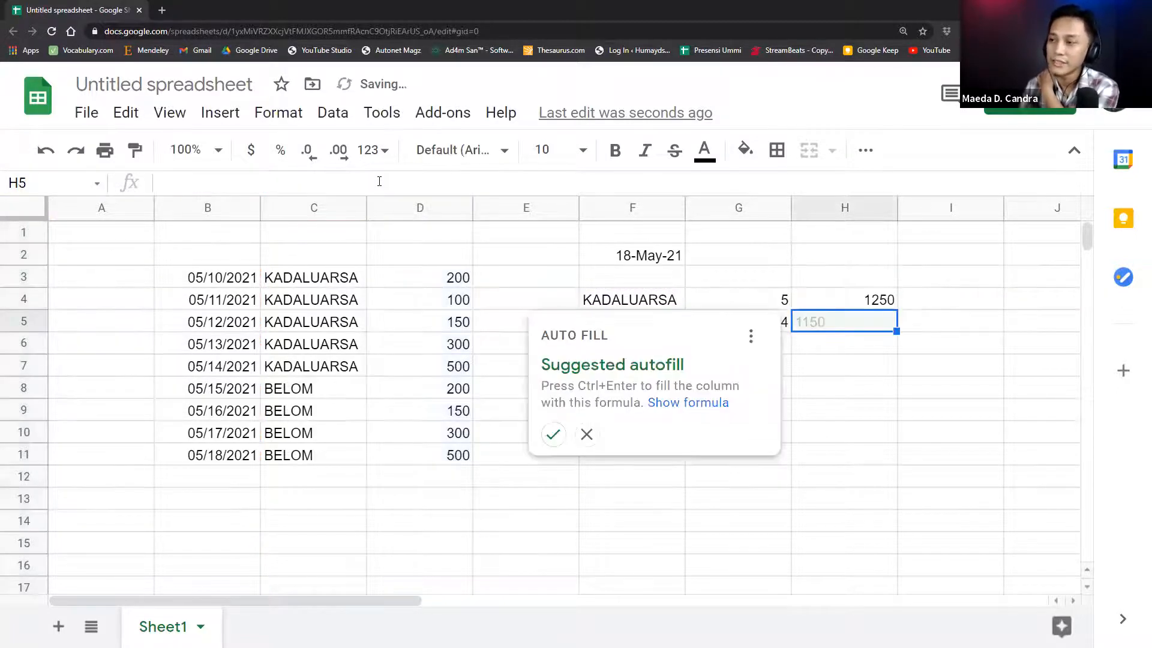
left_click(552, 435)
- Check the SUMIF results in H4:H5 against the sums of D3:D7 and D8:D11
left_click(825, 302)
left_click(832, 327)
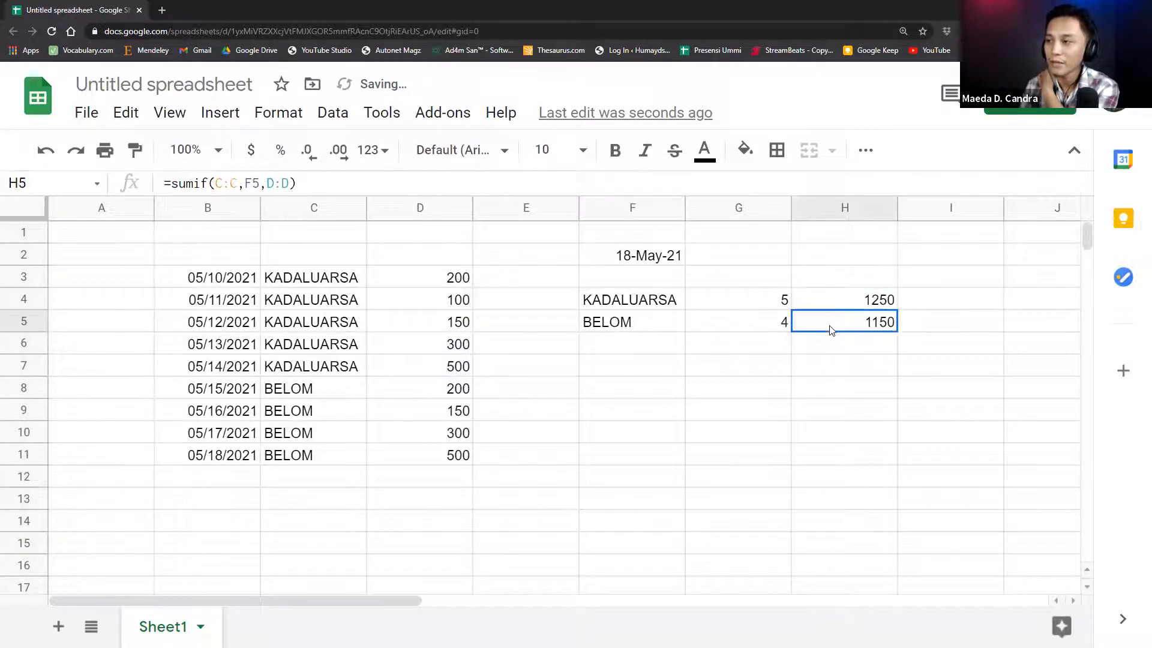
left_click(765, 475)
left_click_drag(433, 276, 420, 365)
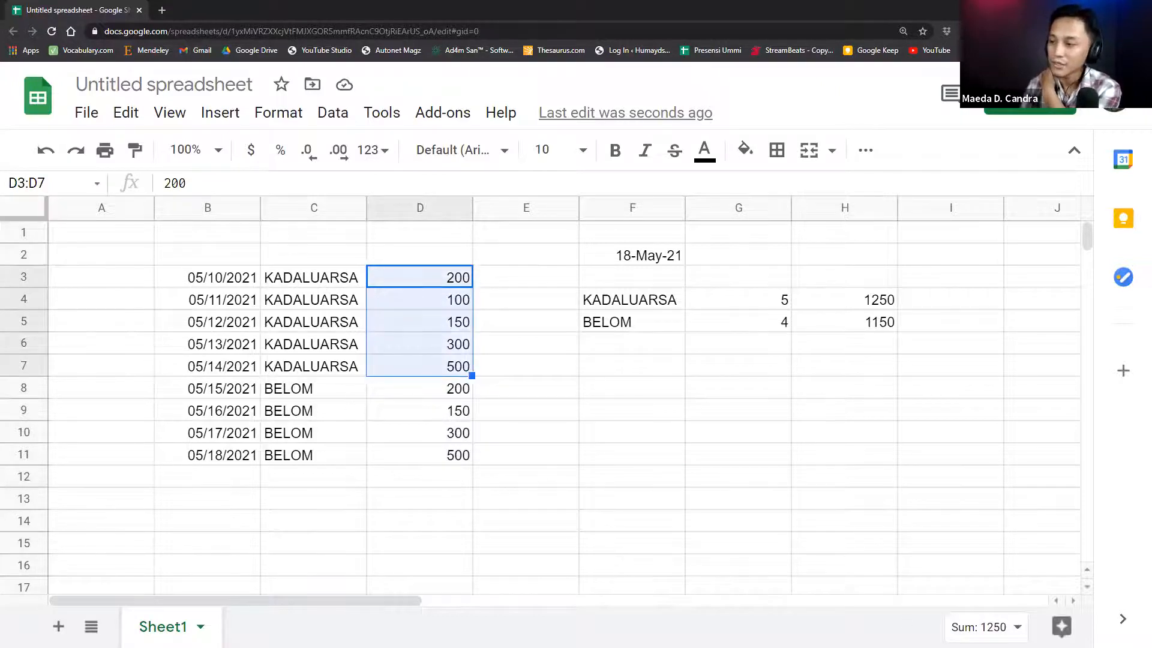
left_click(390, 393)
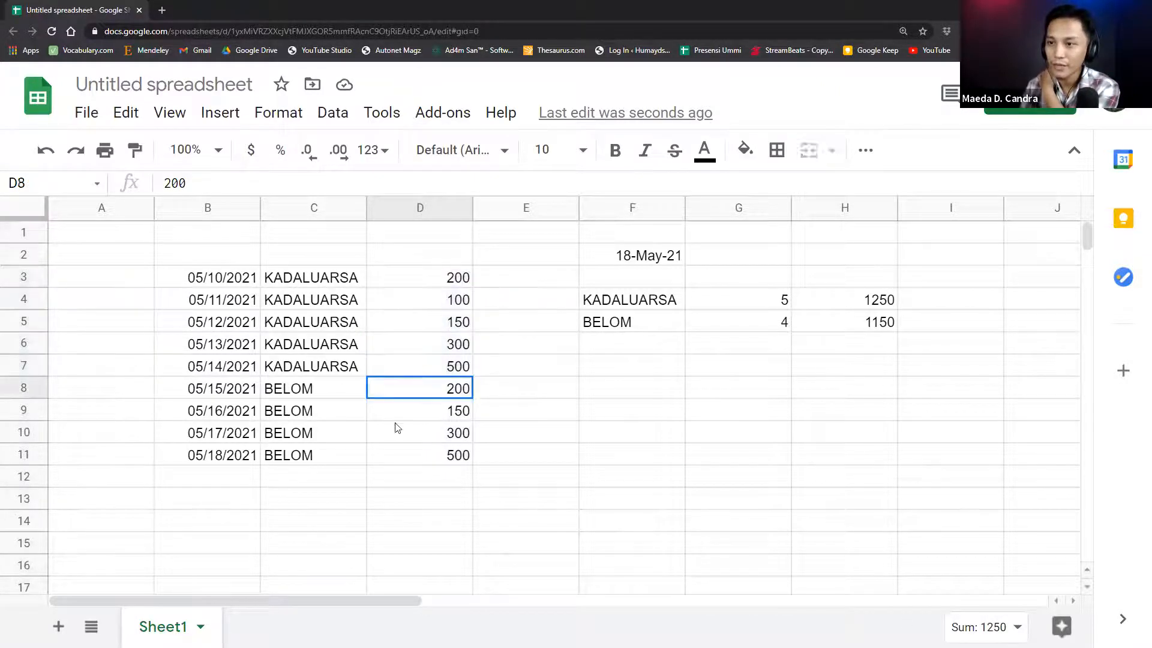
left_click_drag(396, 428, 401, 451)
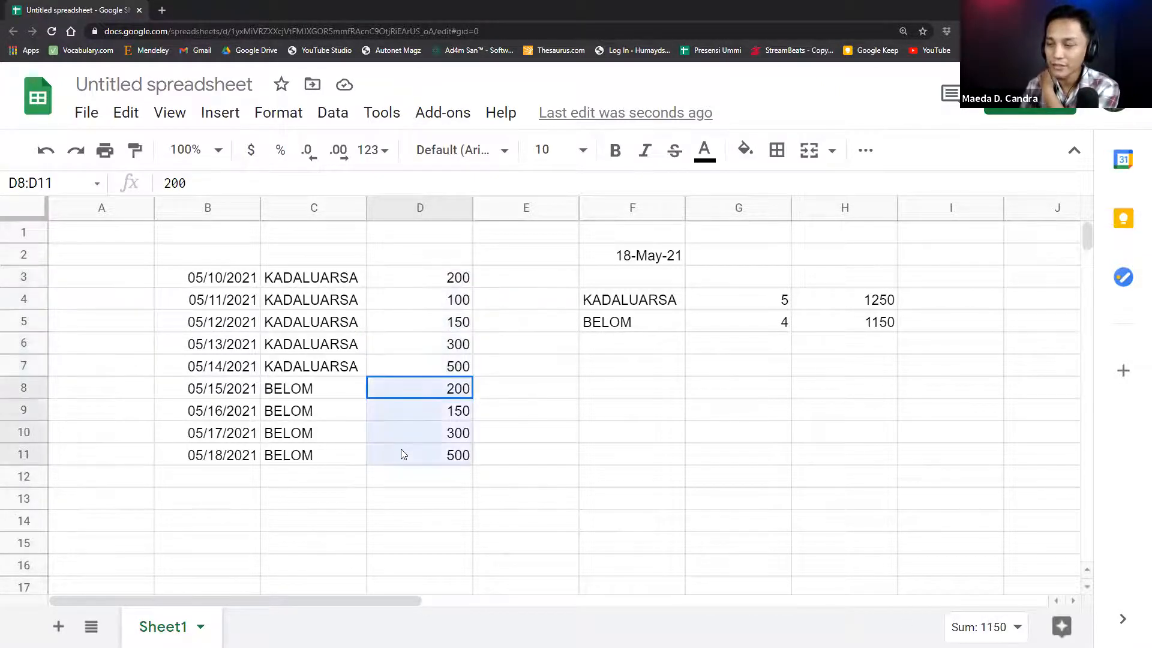
left_click(884, 545)
- Try =today()+2 as the date in F2, and undo that change
left_click(638, 260)
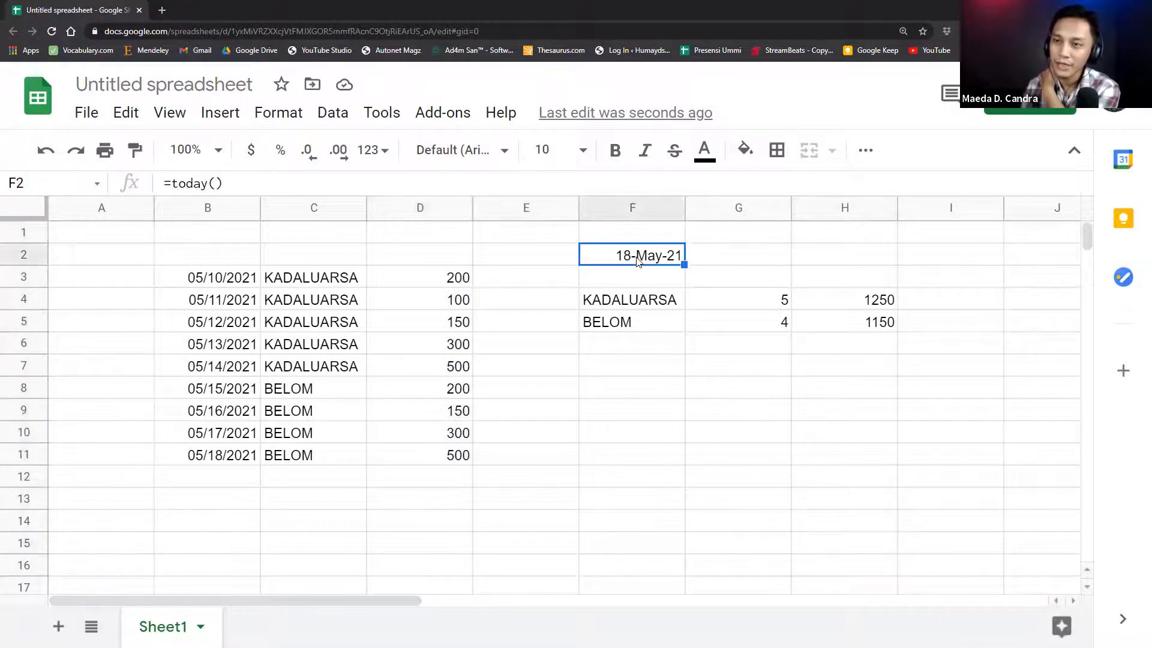
left_click(438, 189)
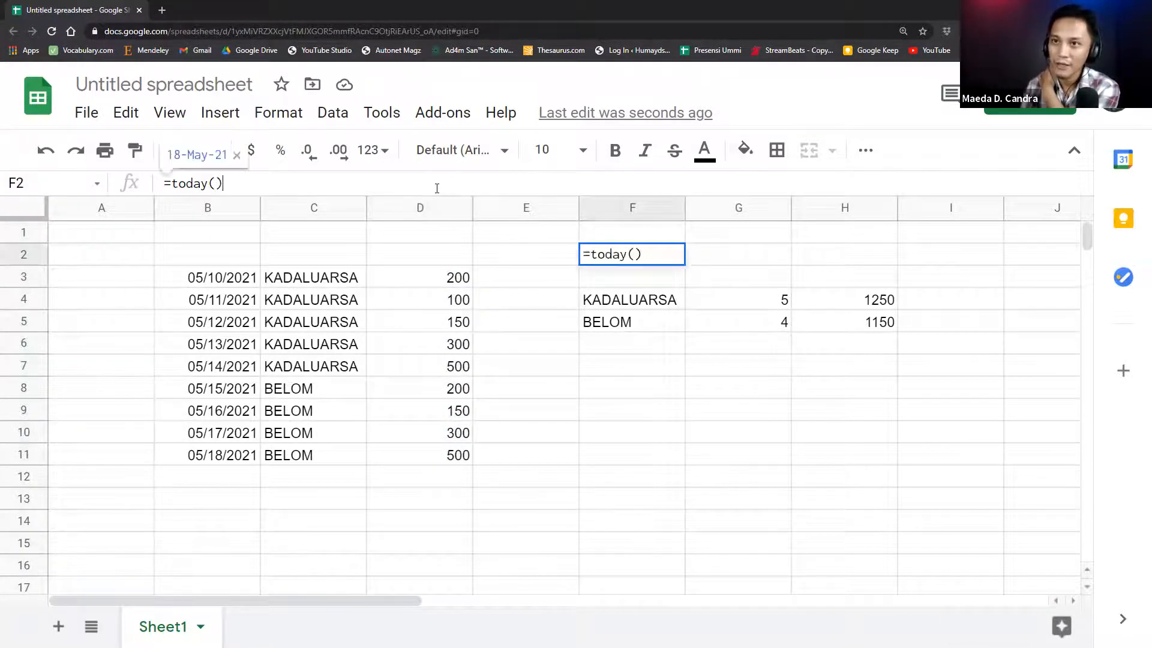
type("+")
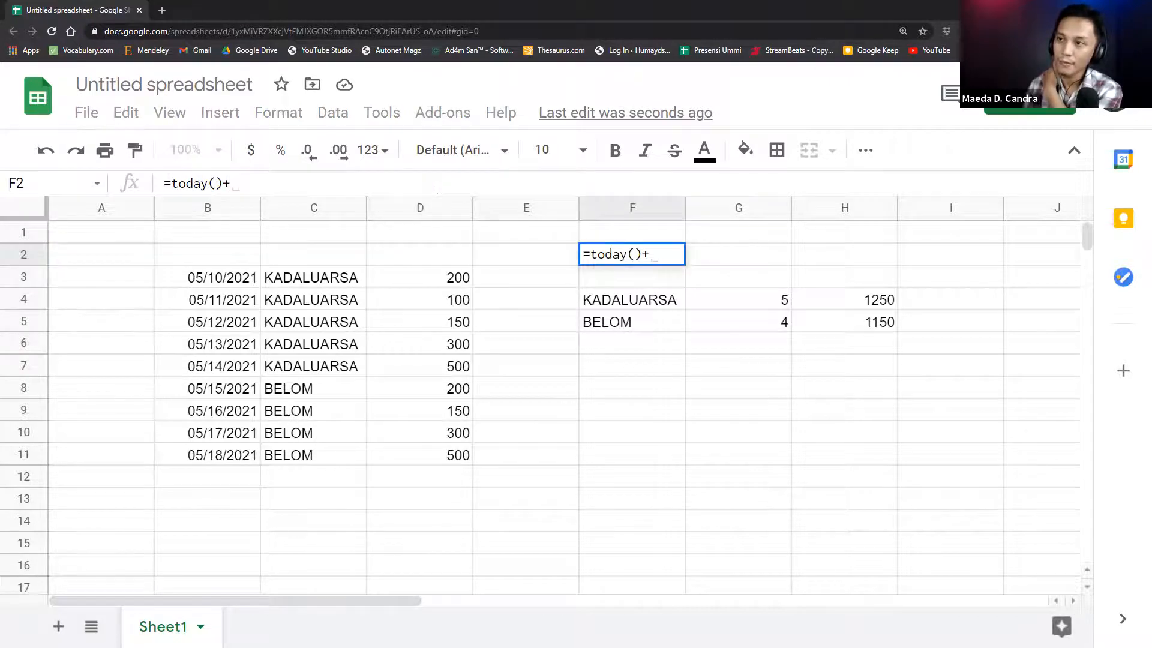
type("2")
key("Return")
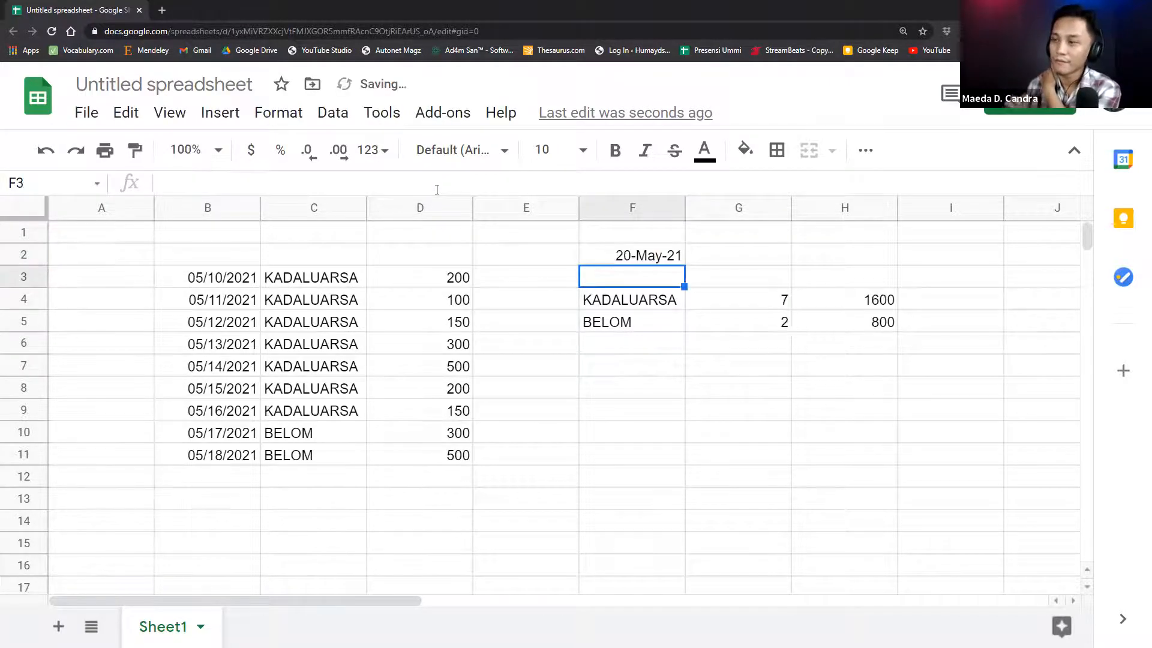
key("ctrl+z")
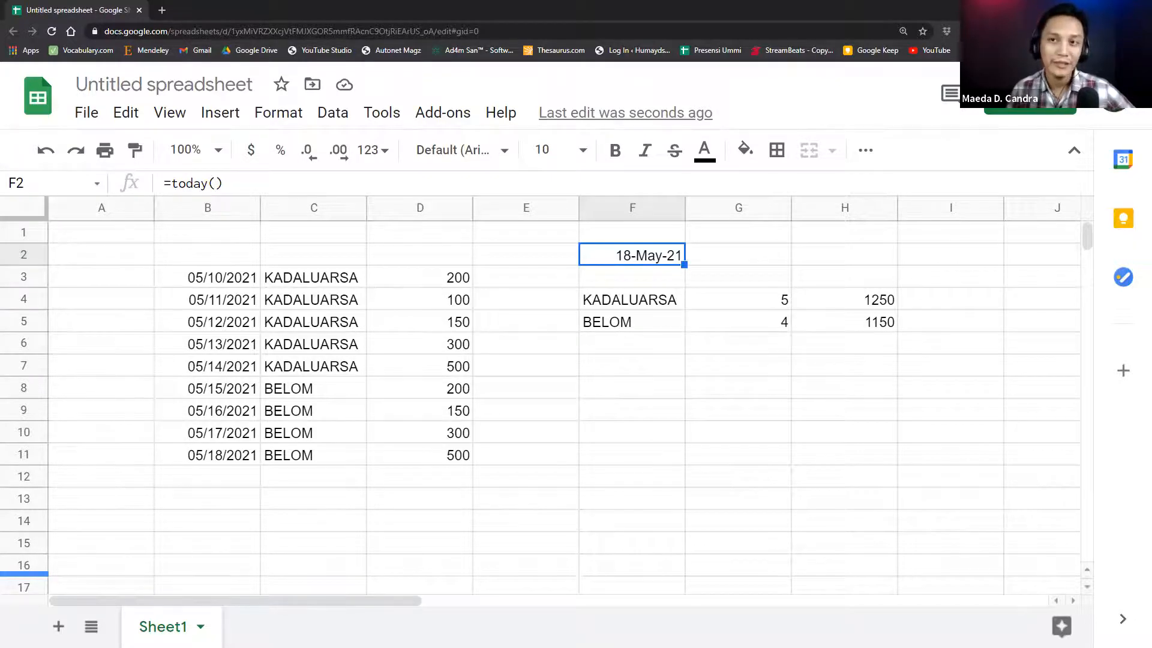
- Examine how the IF formula in C3 compares B3 with the date in F2
left_click(242, 285)
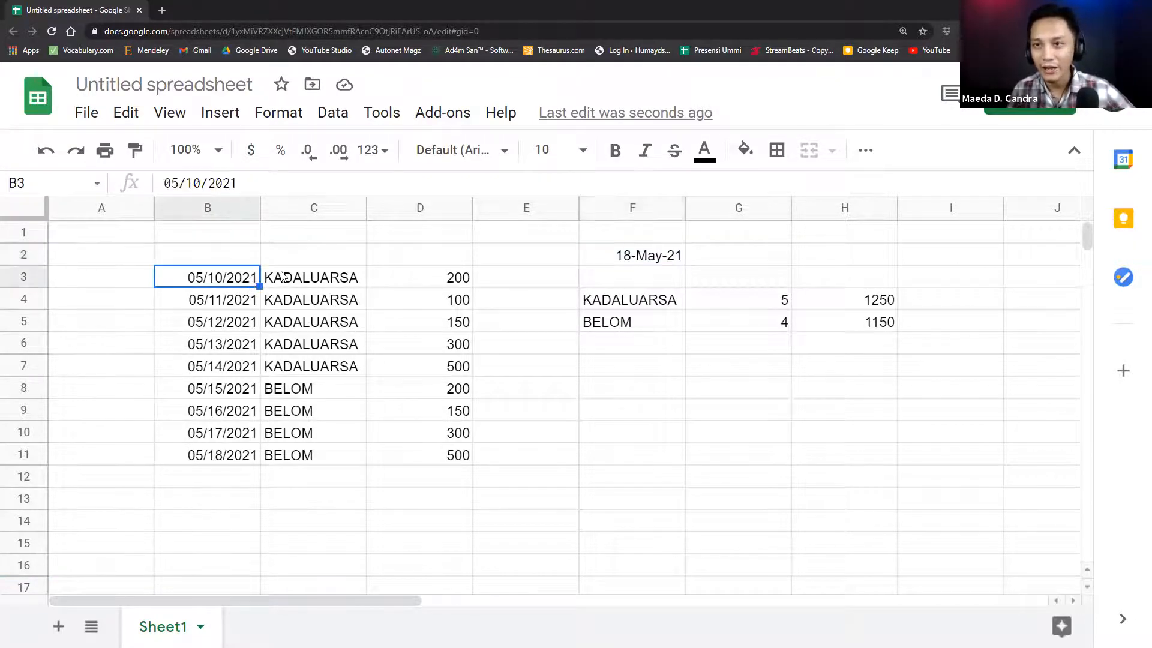
left_click(283, 276)
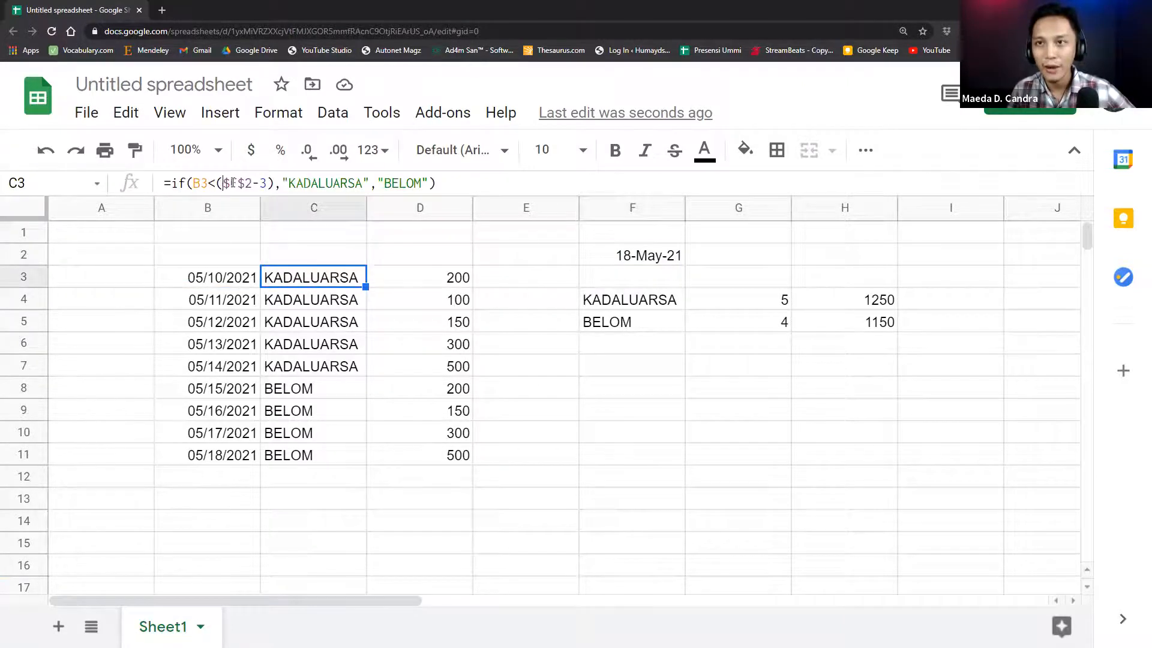
left_click_drag(223, 183, 252, 183)
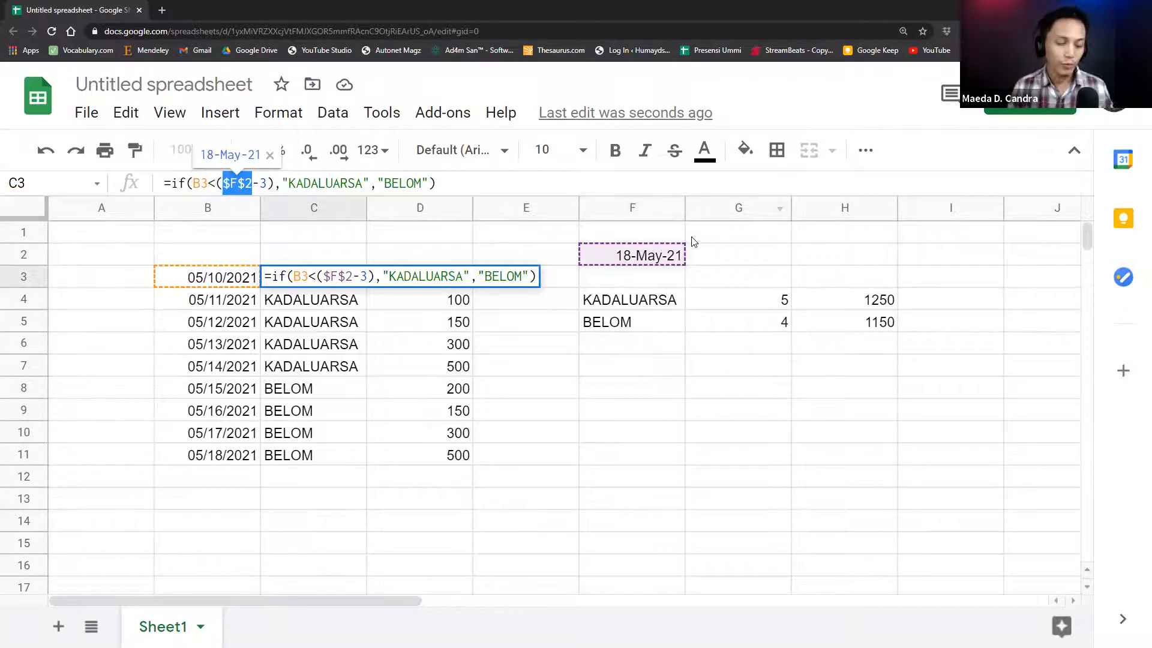
key("Escape")
left_click(651, 241)
left_click(651, 255)
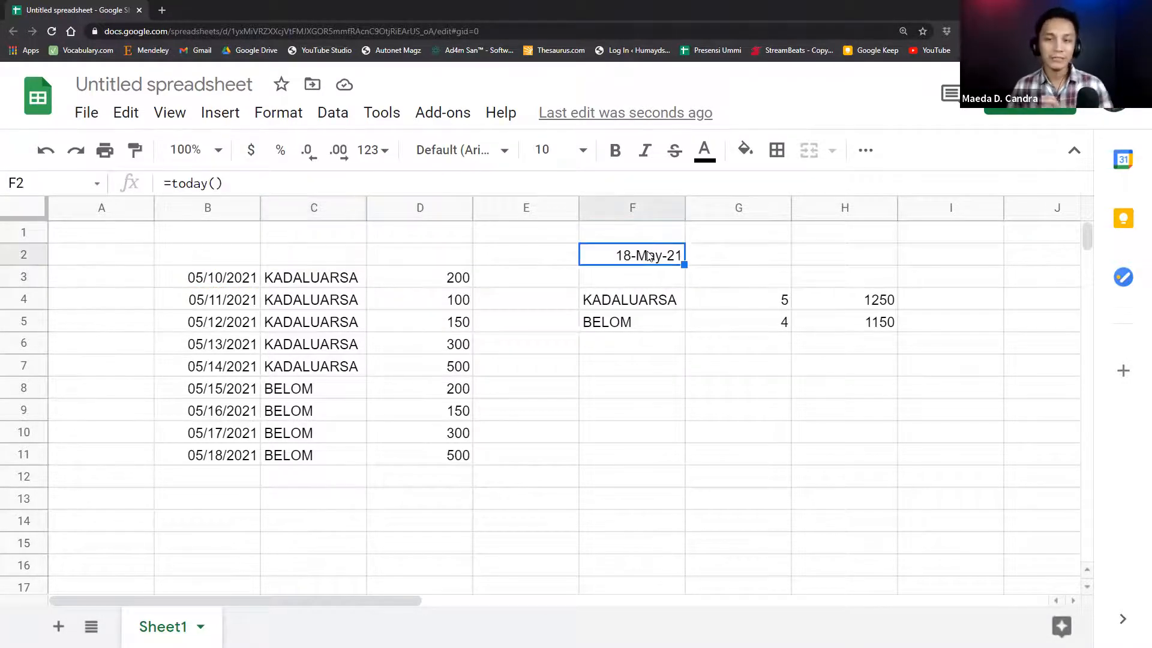
left_click(323, 286)
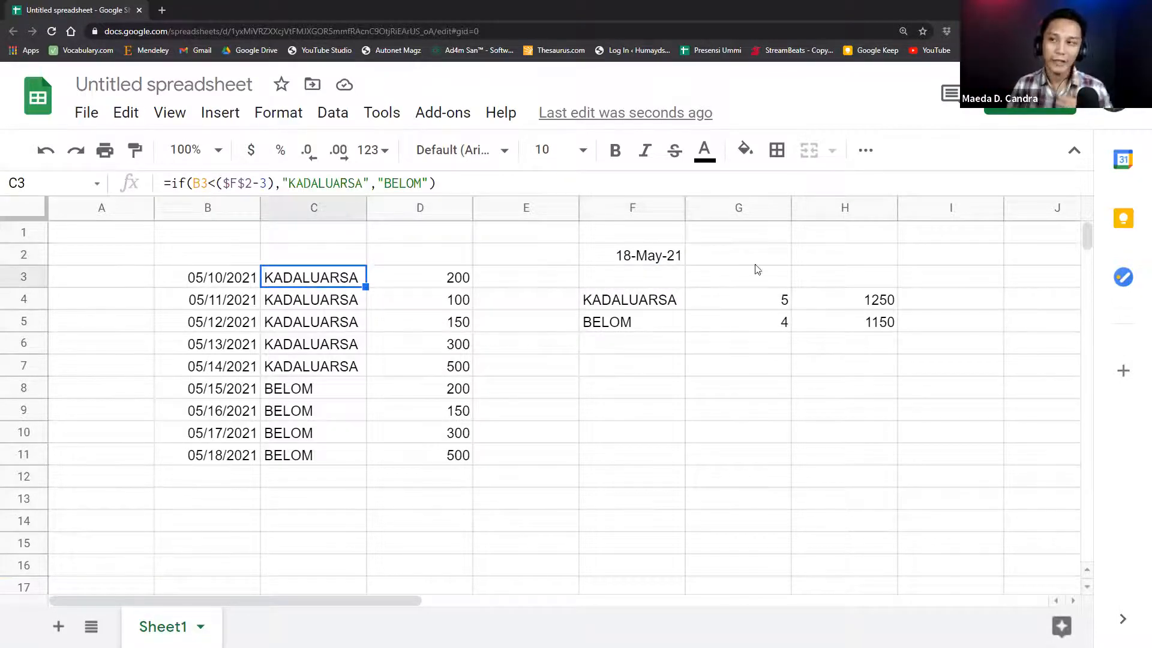
left_click(662, 258)
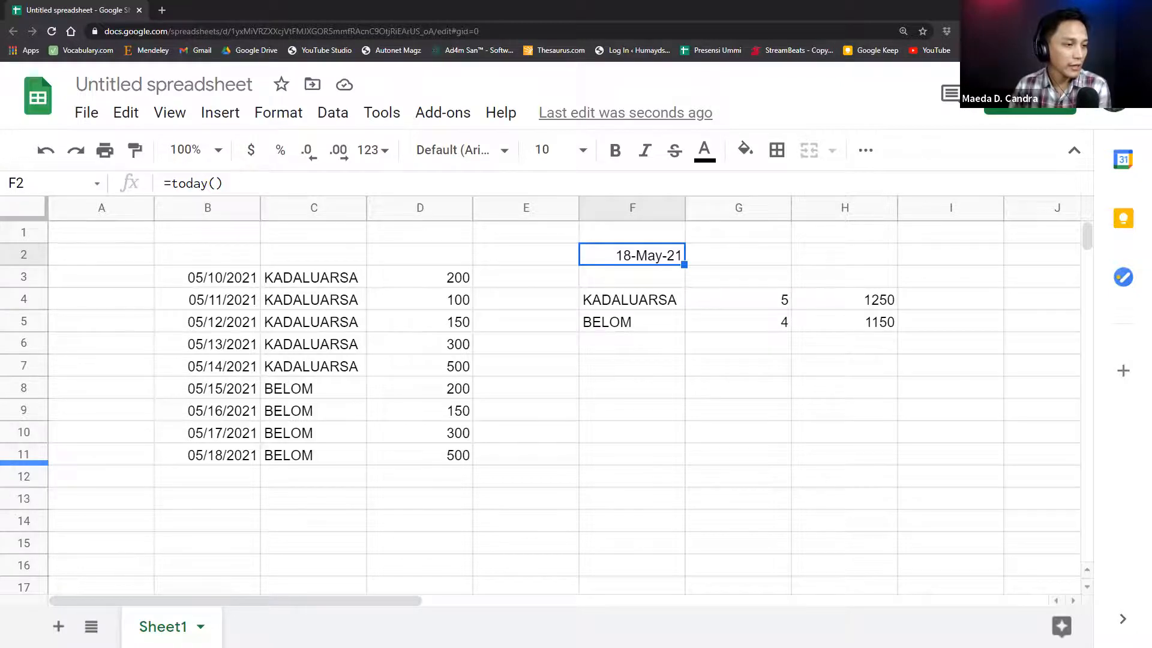
key("alt+Tab")
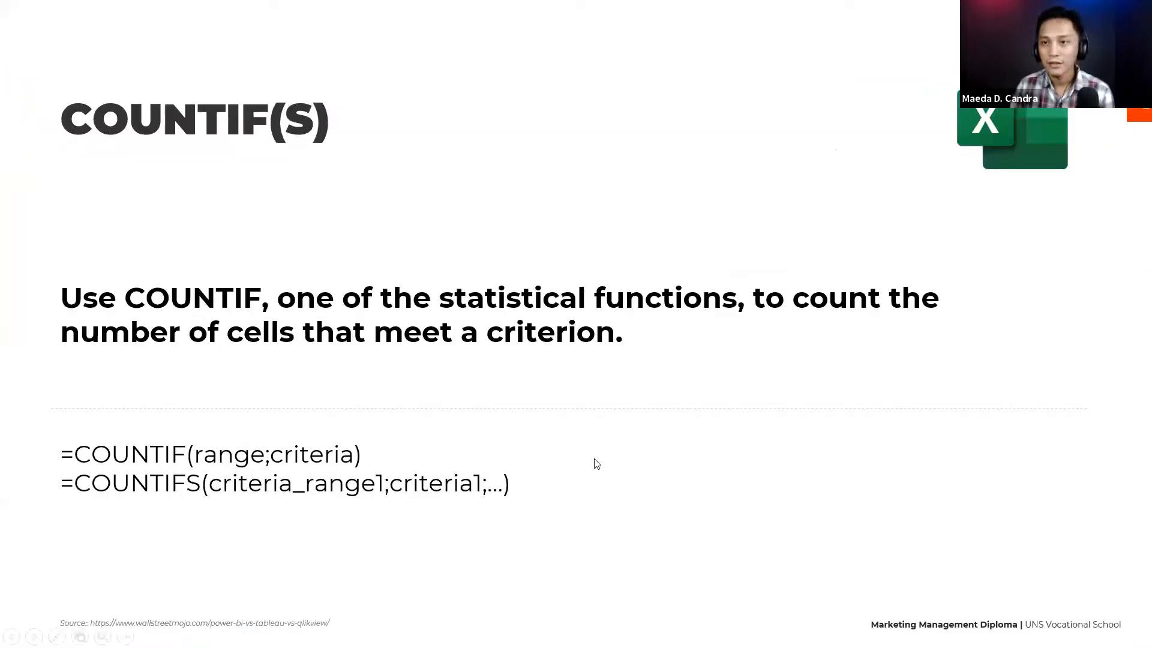
left_click(594, 460)
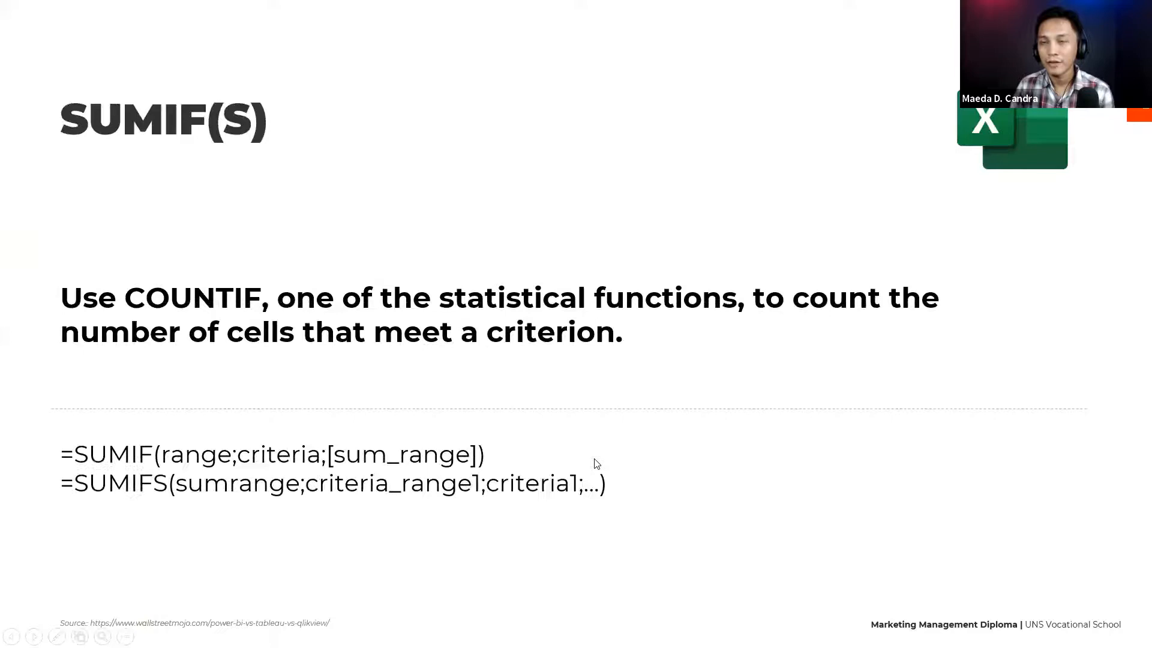
left_click(595, 460)
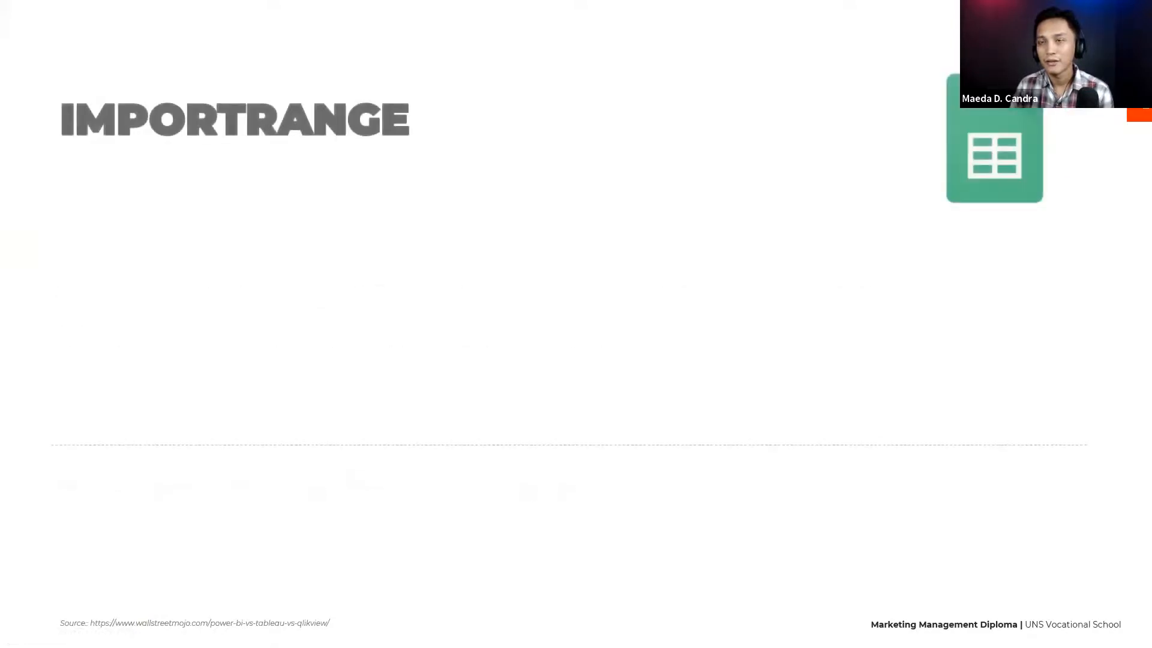
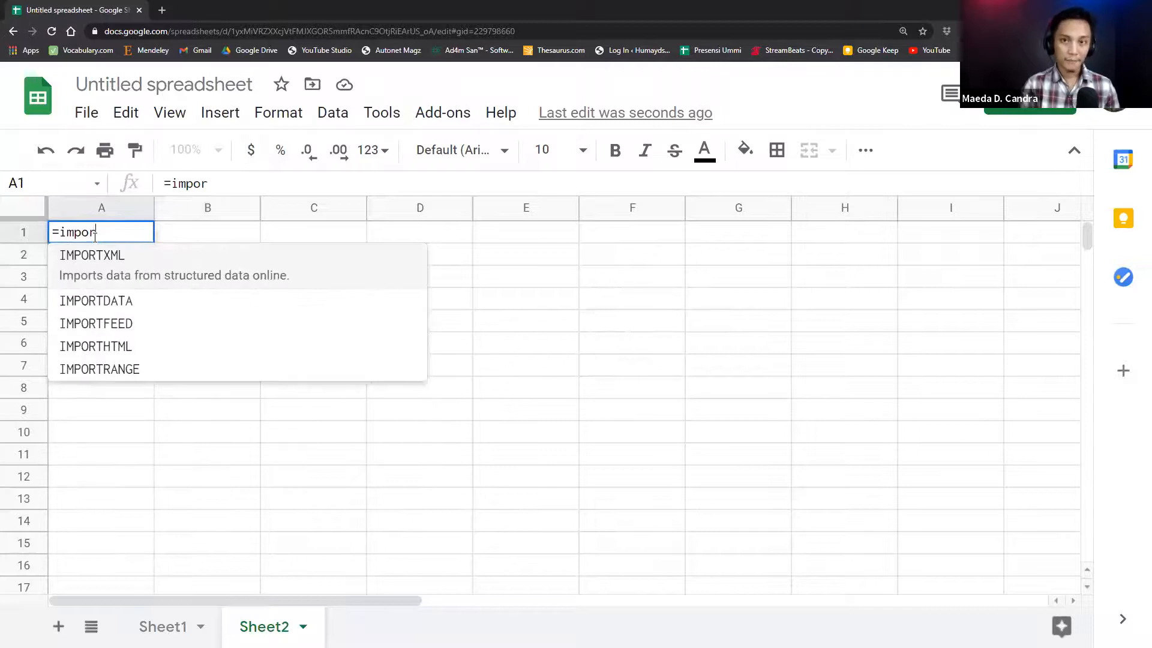
- Start an =importrange( formula in A1 of Sheet2 and examine the spreadsheet URL and range string in the function's example
type("nge")
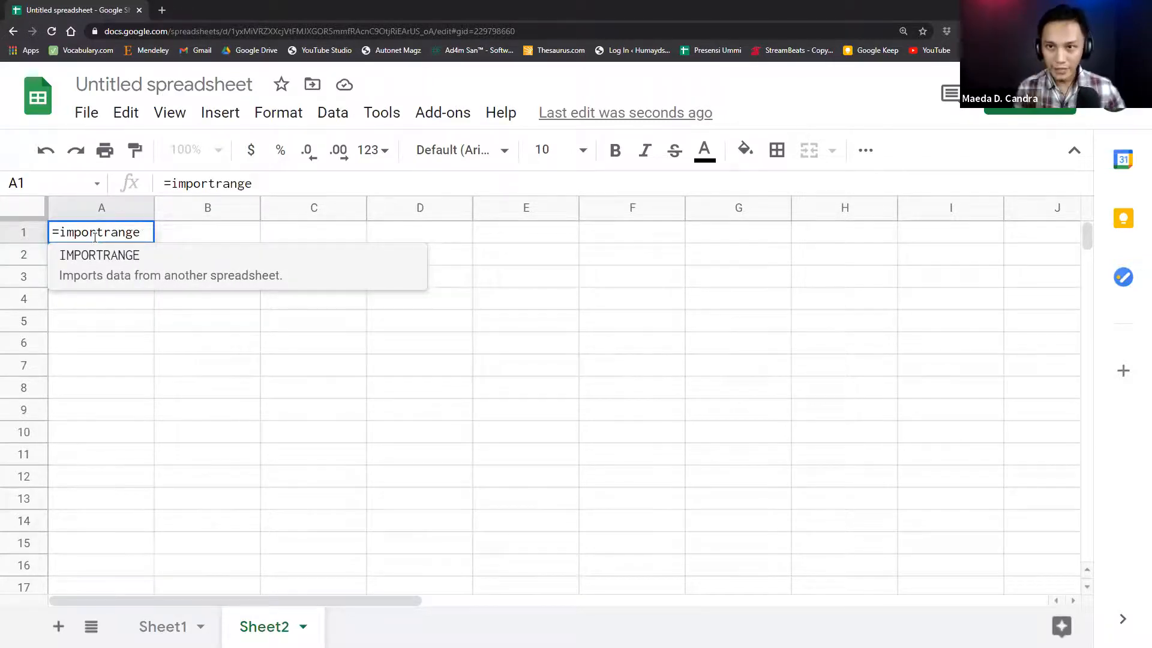
type("(")
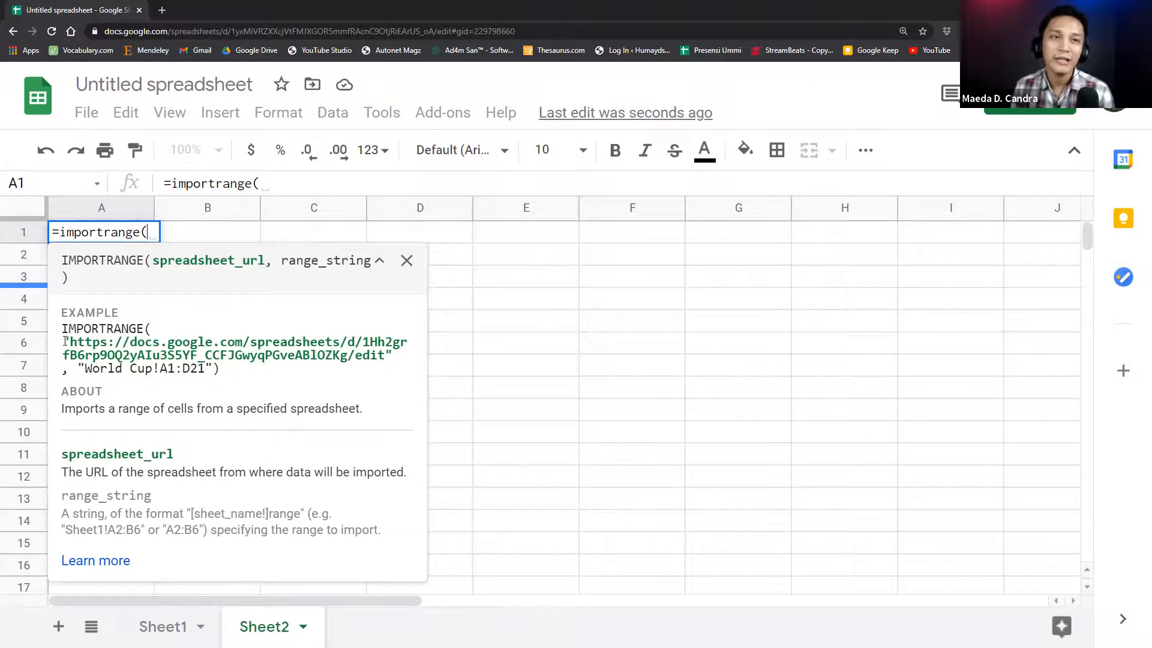
left_click_drag(65, 342, 394, 357)
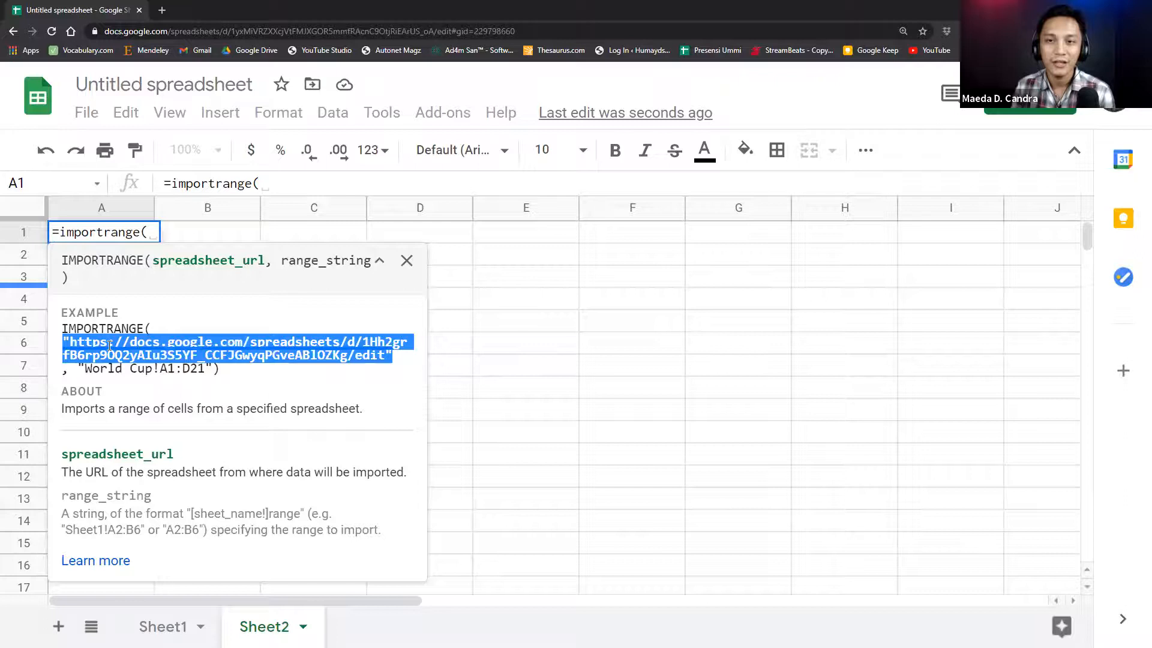
mouse_move(65, 341)
left_mouse_down()
mouse_move(394, 358)
mouse_move(68, 356)
mouse_move(65, 345)
left_mouse_up()
left_click(395, 358)
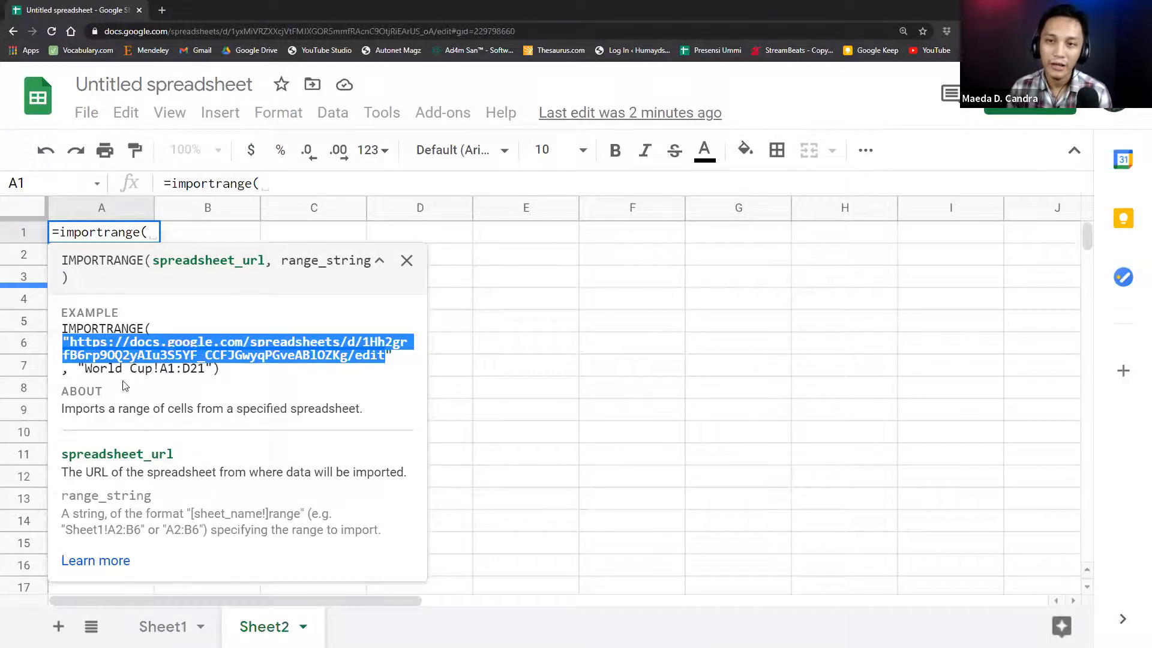
left_click(91, 368)
left_click_drag(82, 367, 213, 371)
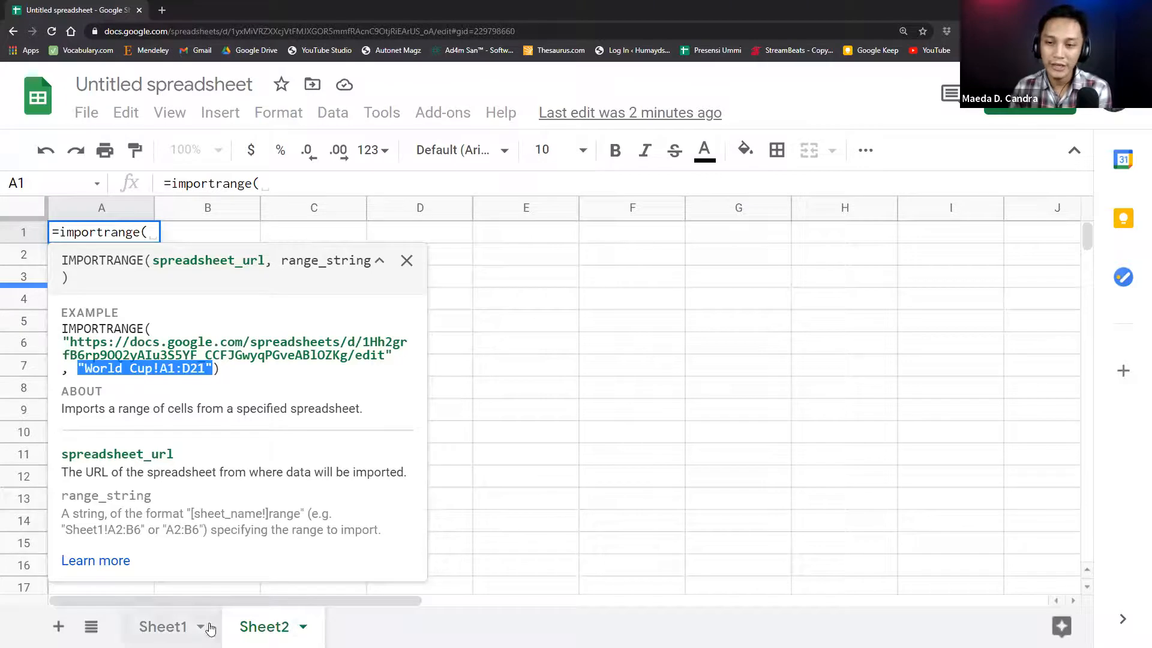
left_click(216, 372)
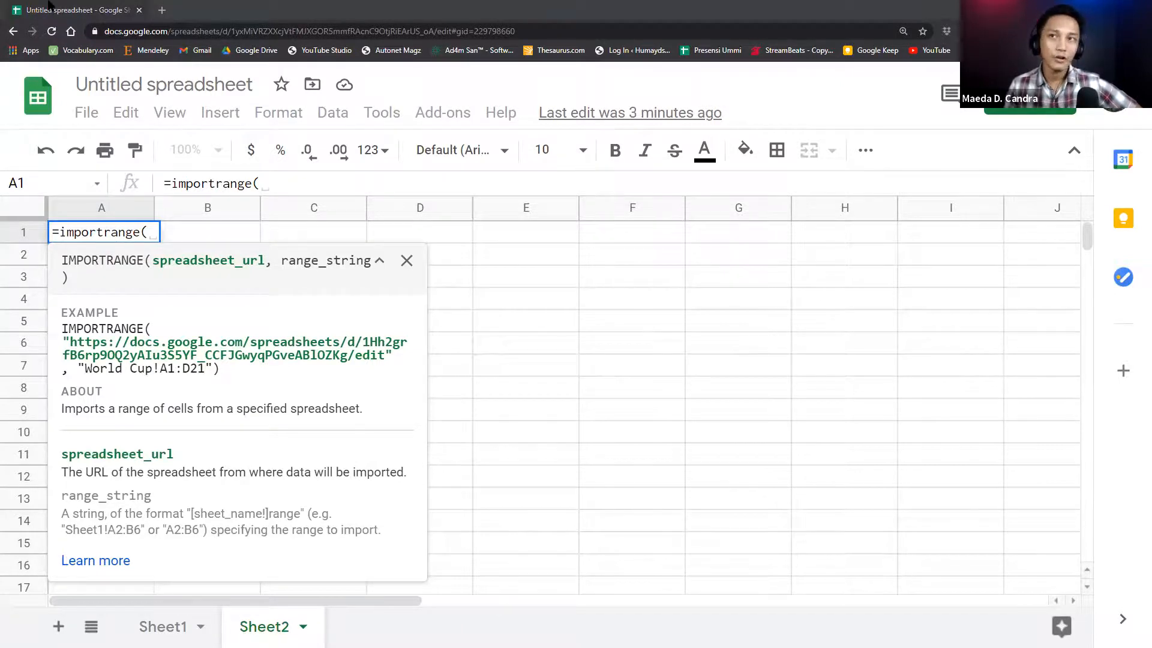
- Switch to the Opera window and open the Tutor DB spreadsheet from the bookmarks to look over its DB sheet
key("super+shift+Right")
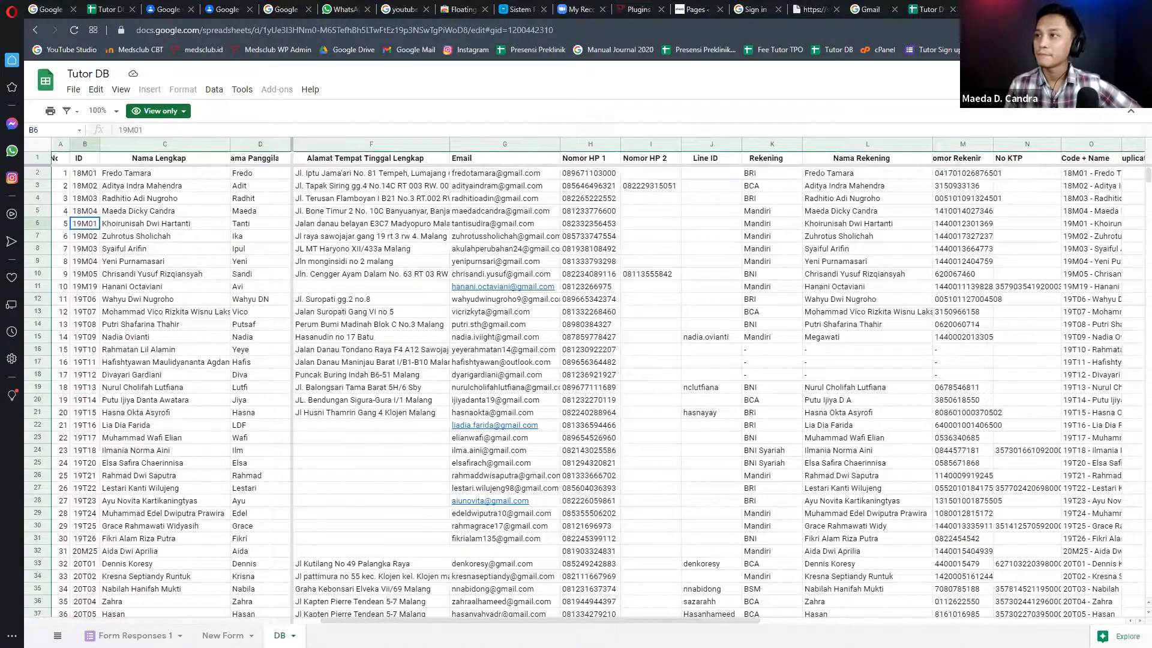
key("super+Down")
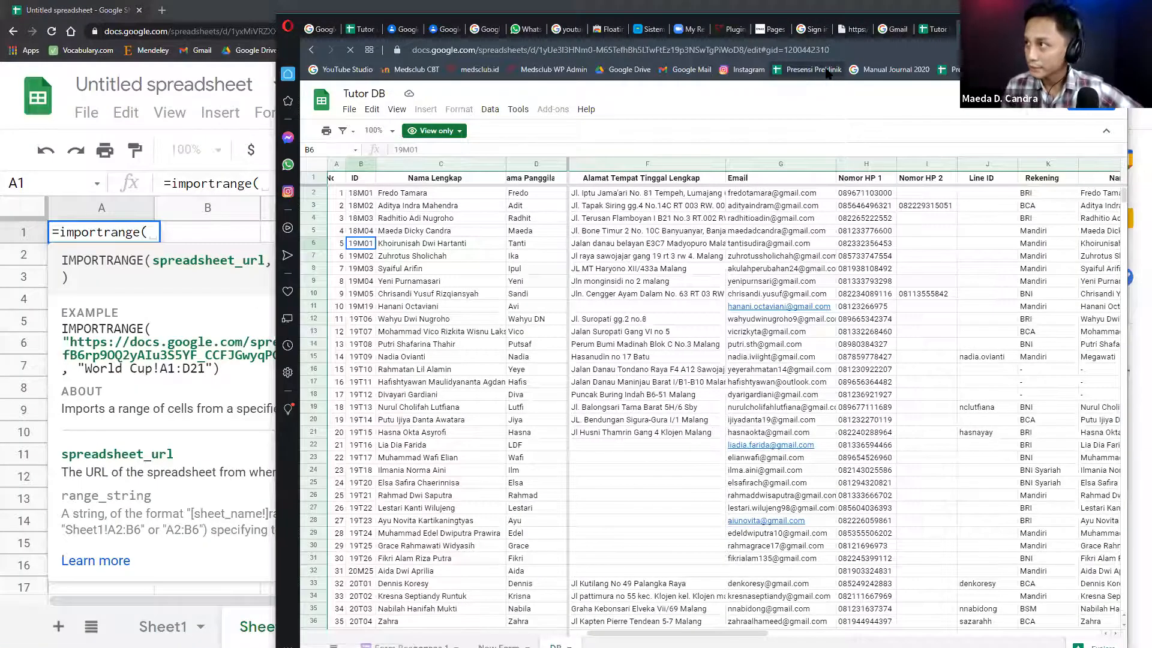
left_click(821, 71)
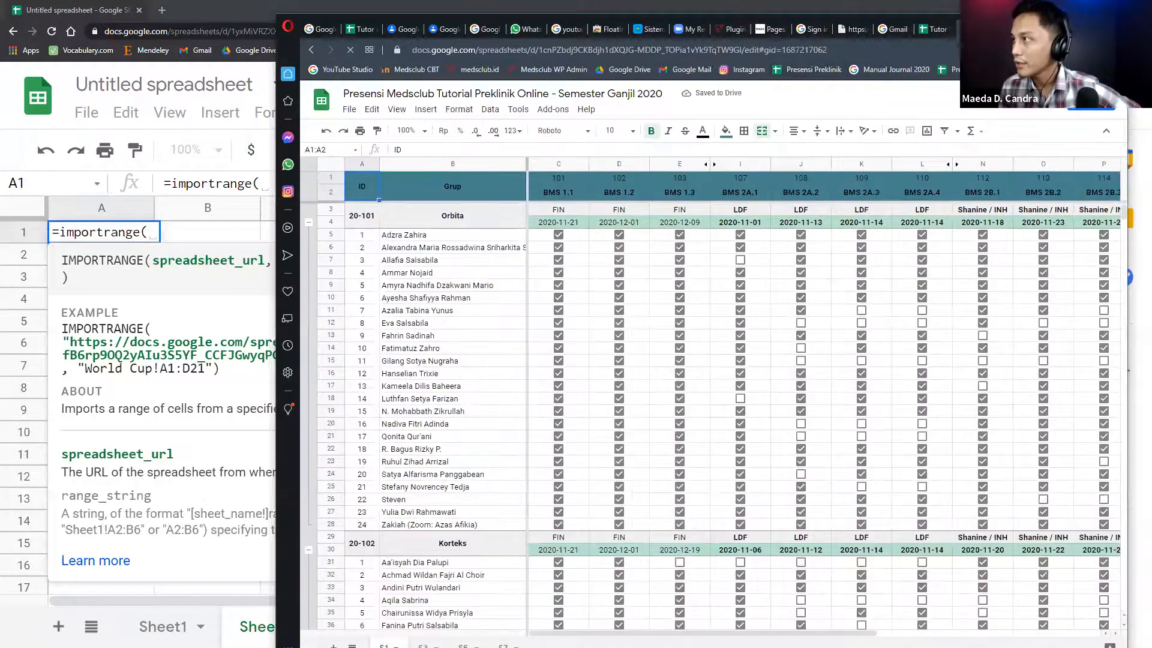
left_click(1095, 70)
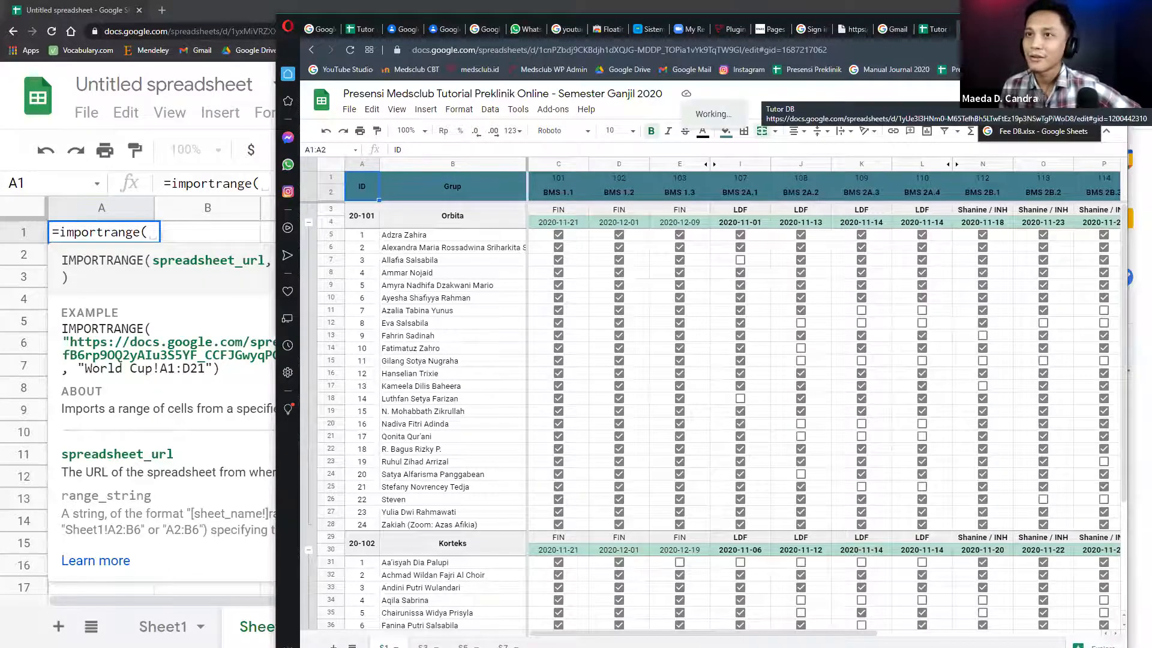
left_click(1041, 91)
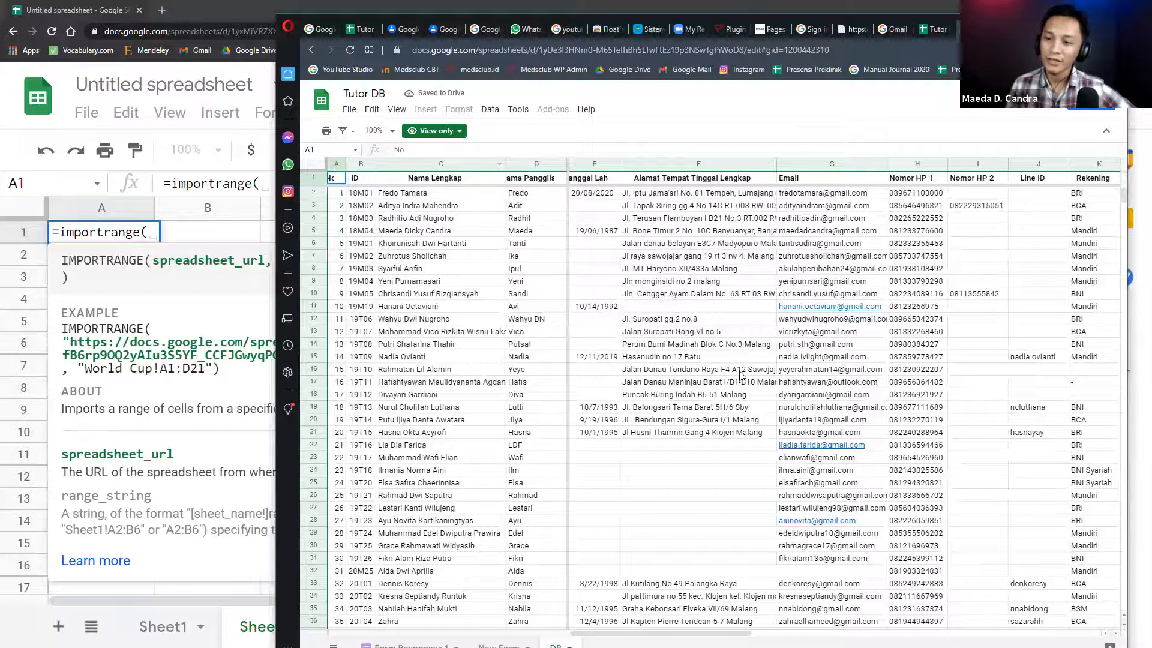
scroll(582, 269, "down", 3)
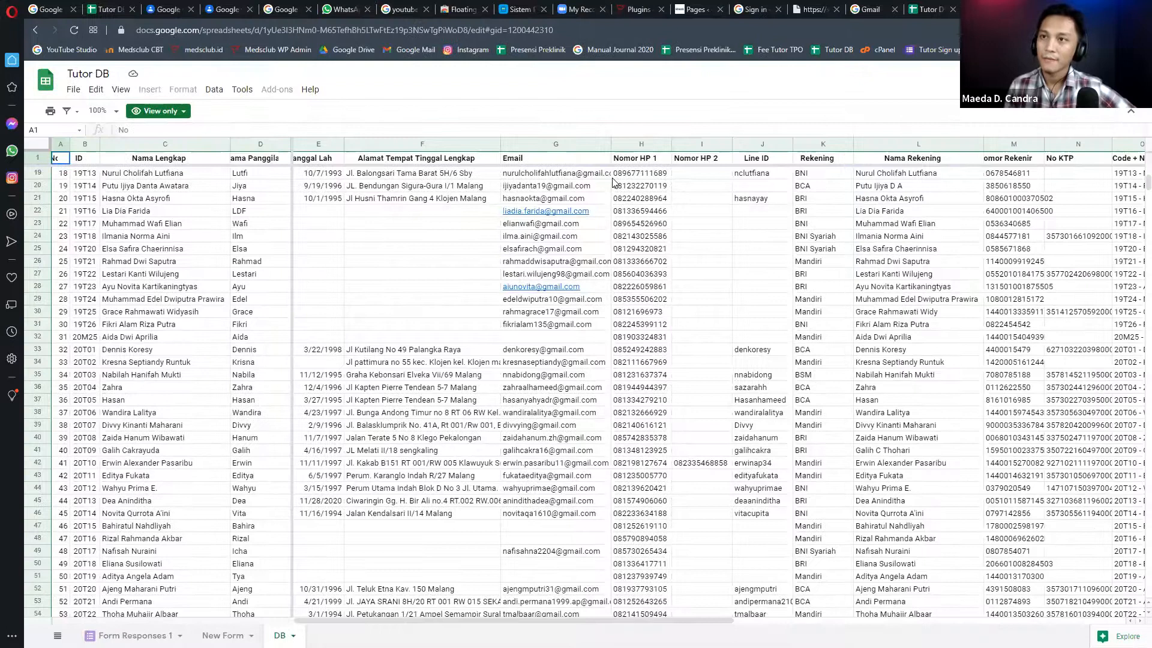
- Show the Form Responses 1 sheet of Tutor DB and copy the spreadsheet's full URL
left_click(135, 636)
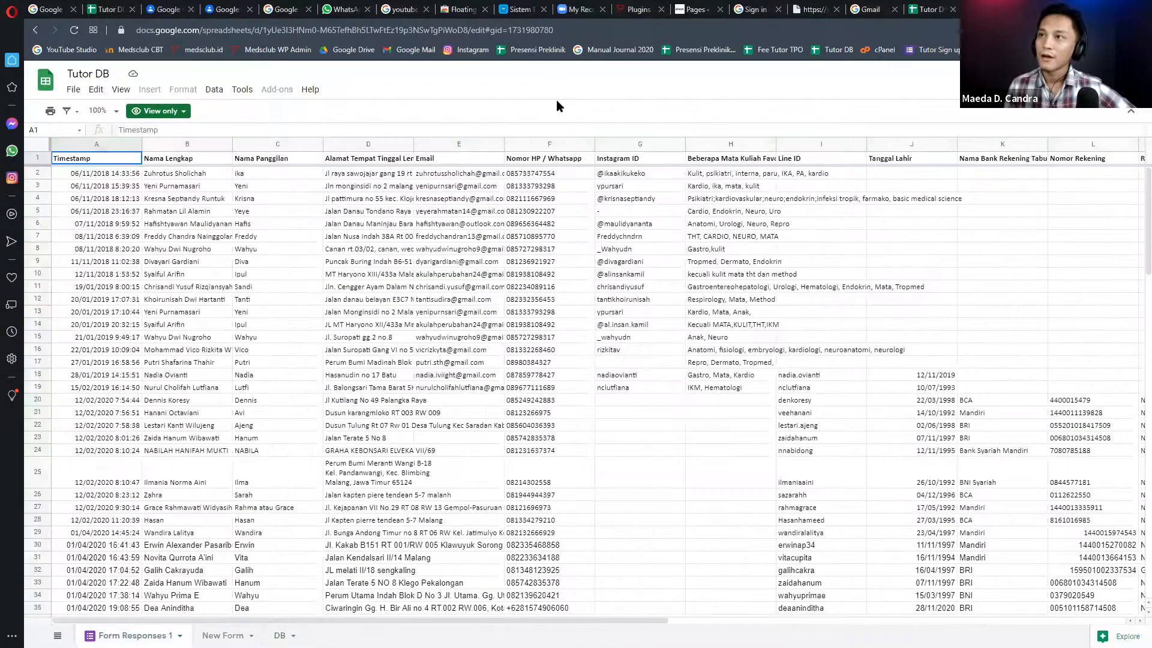
left_click(393, 31)
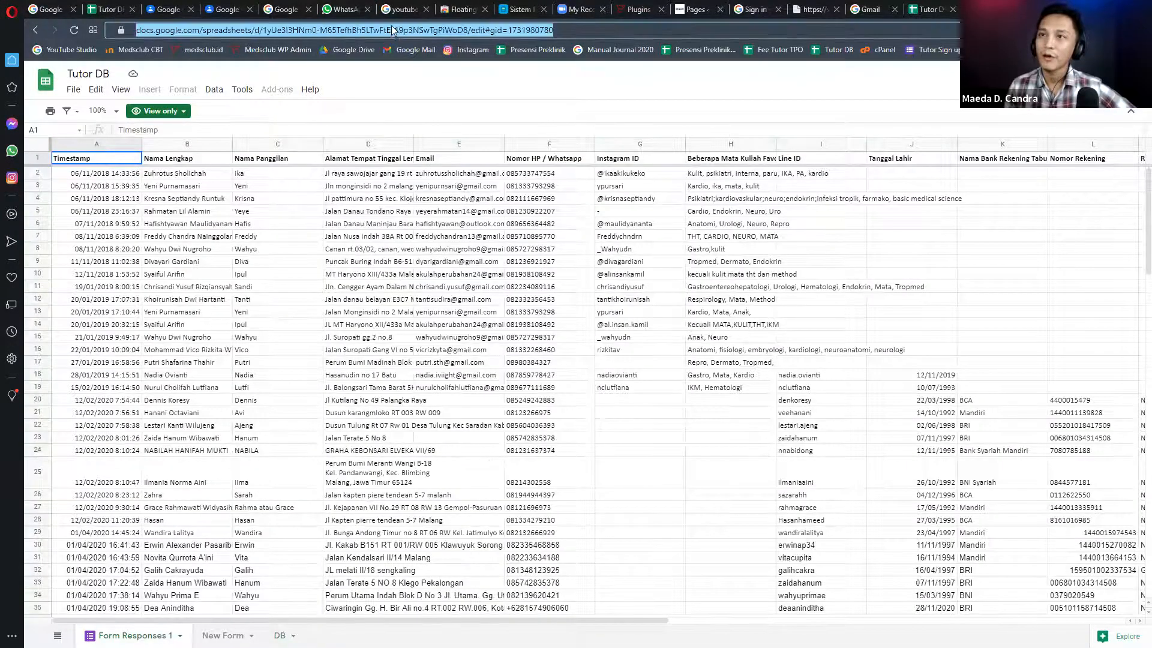
right_click(395, 29)
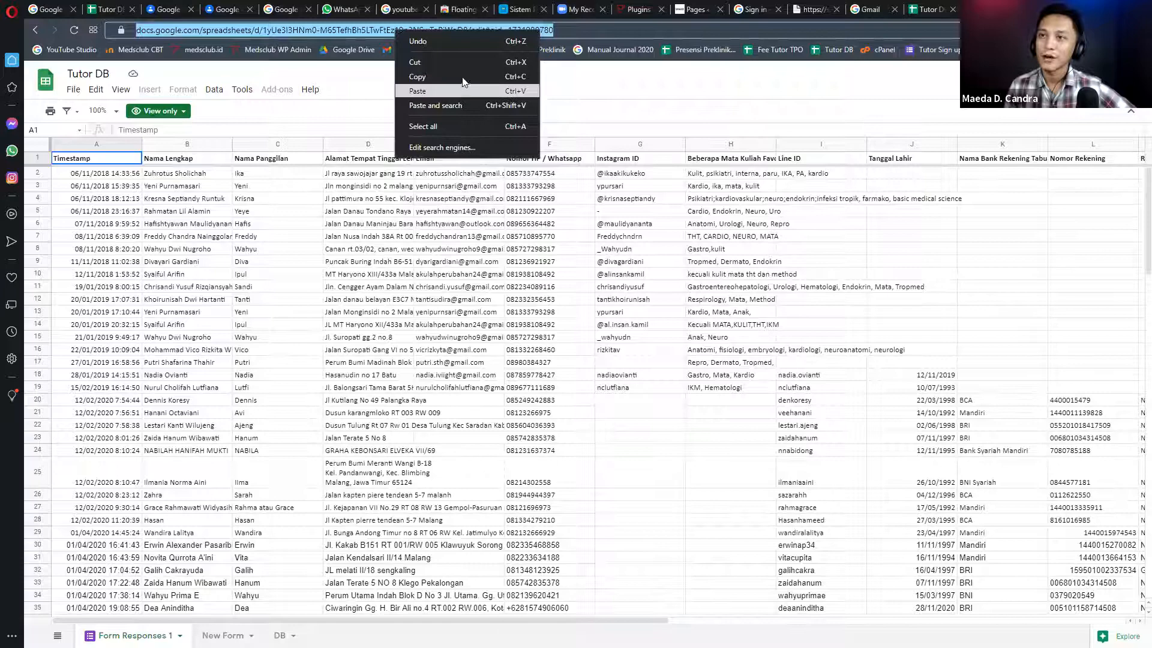
left_click(486, 80)
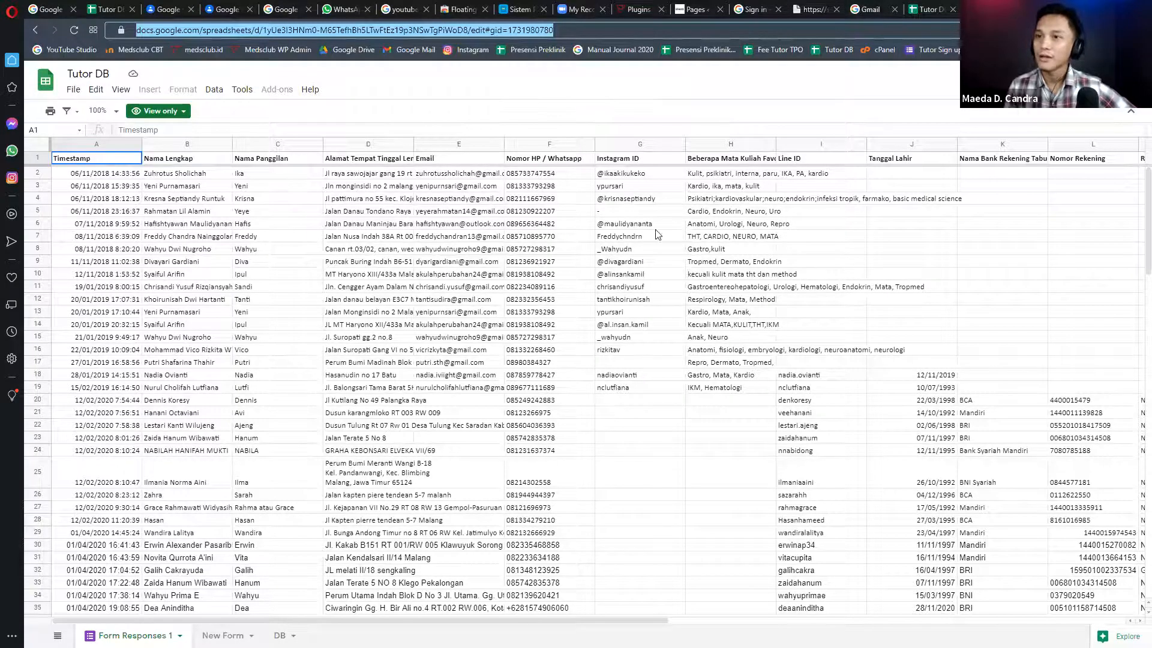
- Return to the untitled spreadsheet and paste the copied URL in double quotes as the first IMPORTRANGE argument in A1, followed by a comma
key("alt+Tab")
left_click(272, 189)
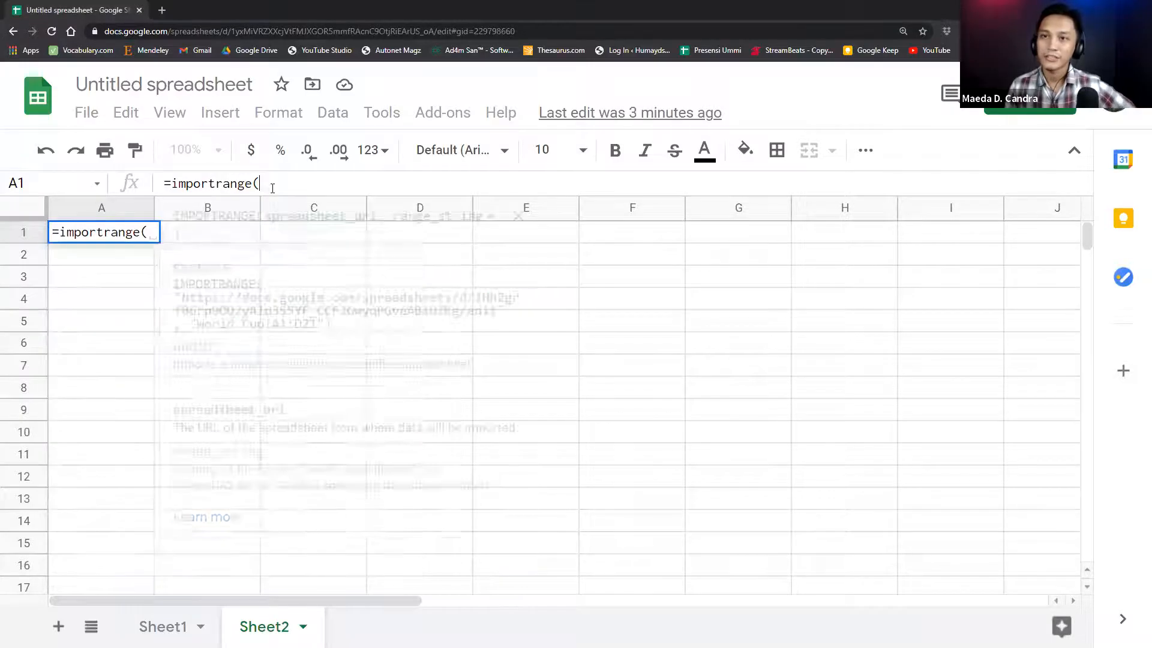
type("\"")
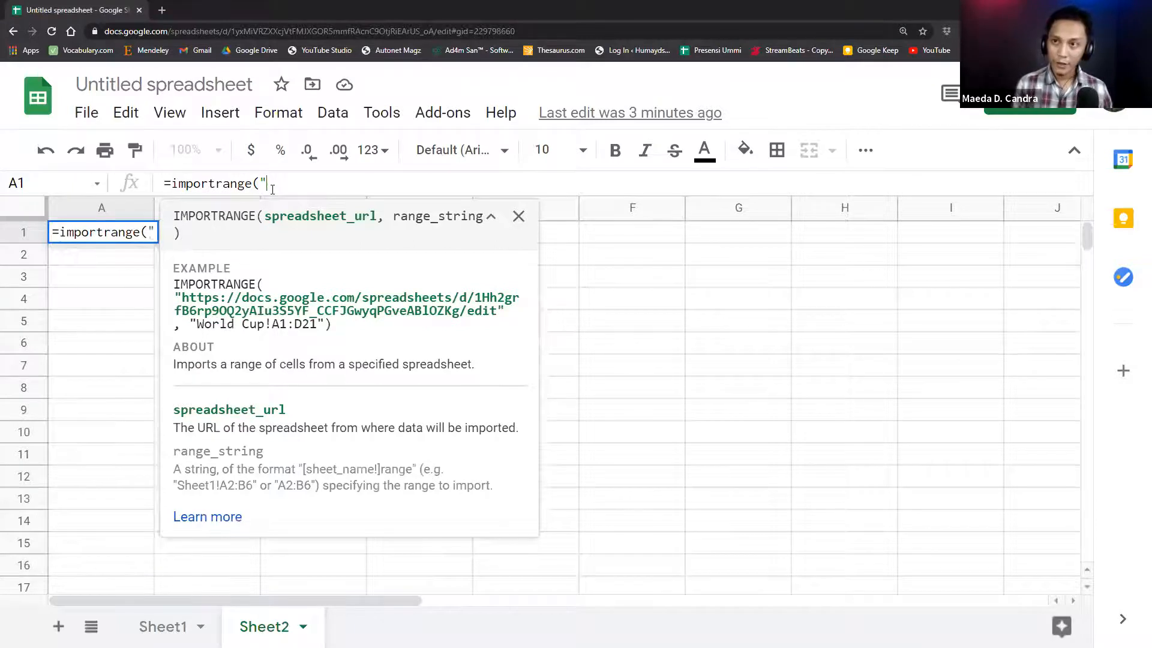
key("ctrl+v")
type("\"")
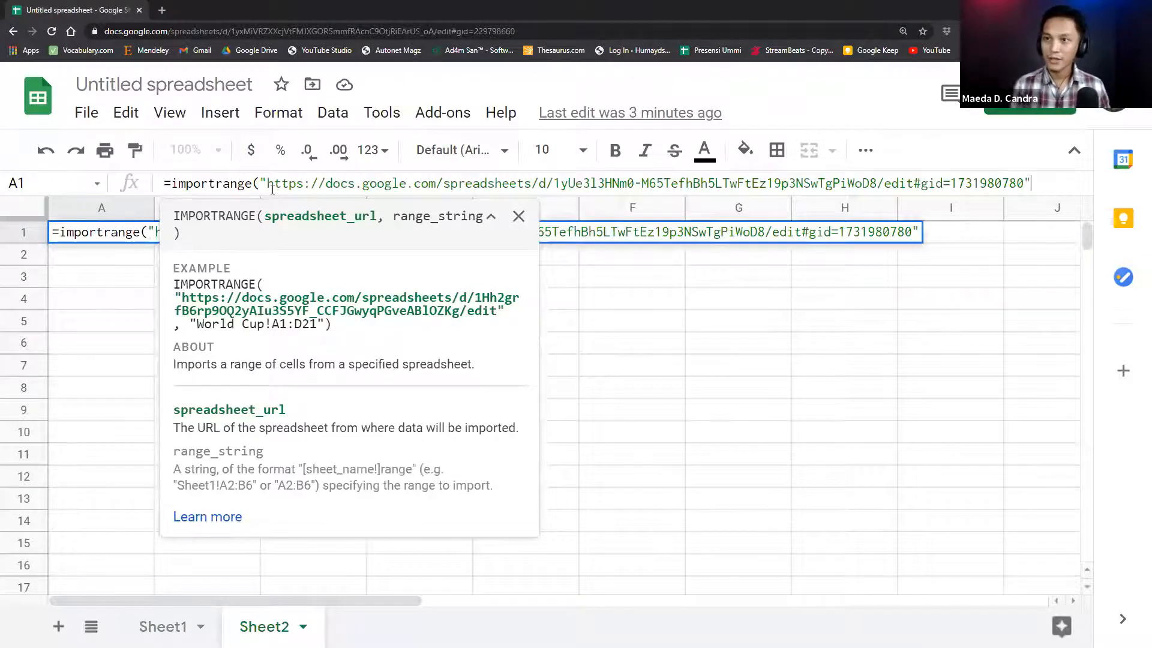
type(",")
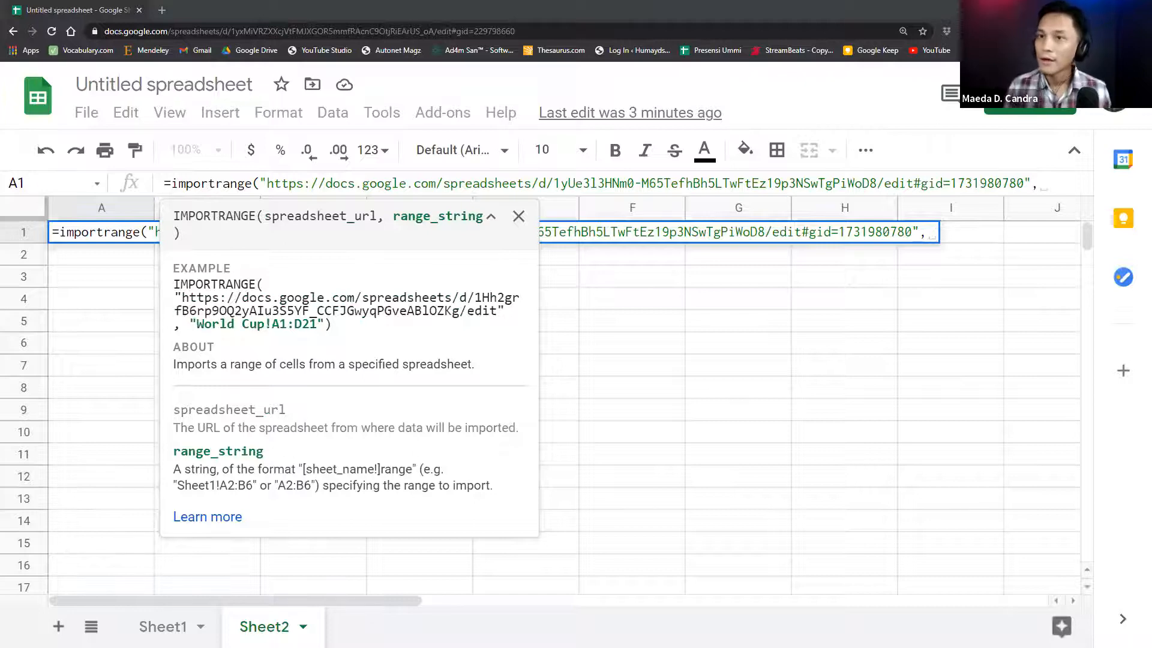
- Check the source sheet names, complete the IMPORTRANGE formula in A1 with the range DB!A:B, and inspect the cell's error note
key("alt+Tab")
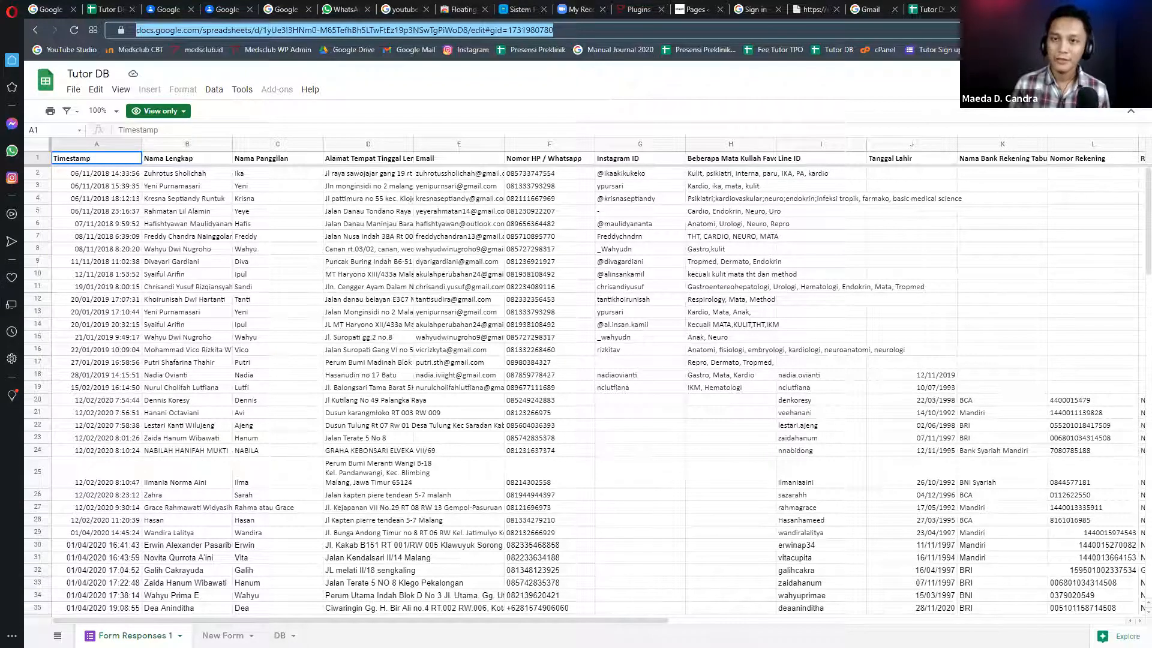
key("alt+Tab")
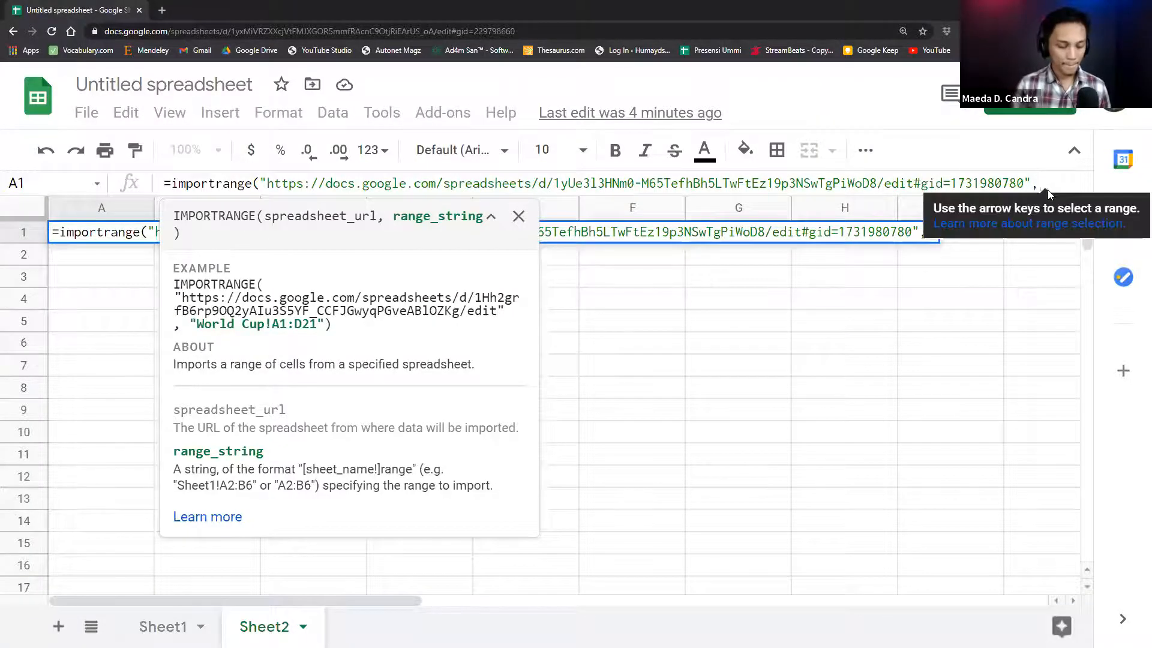
type("DB")
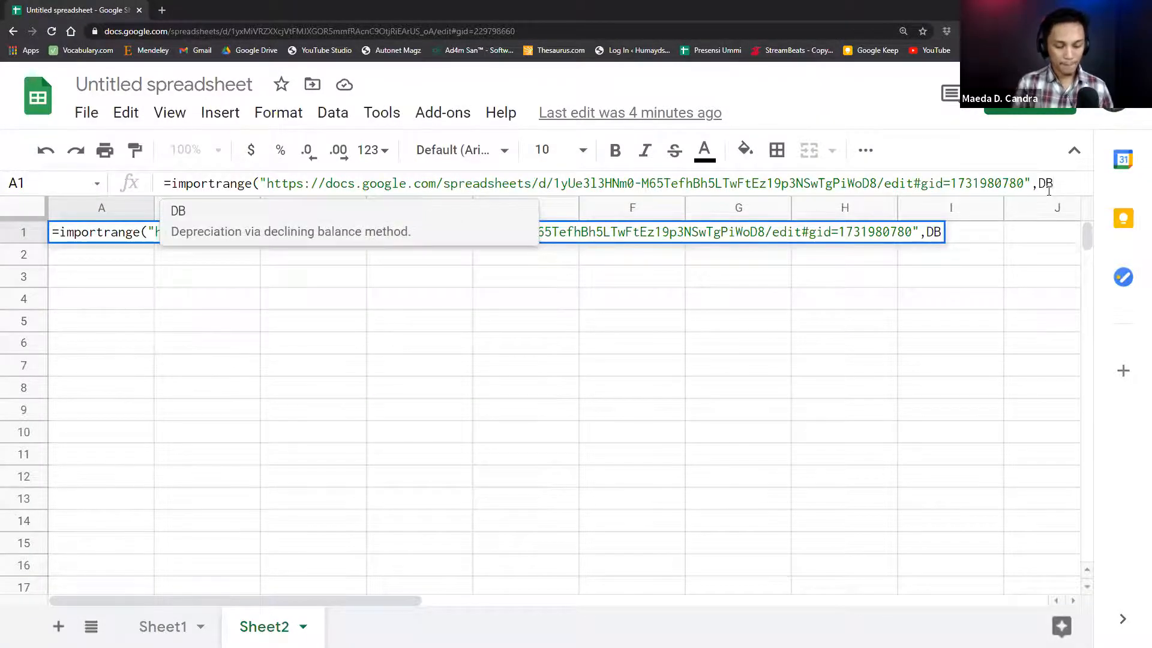
type("!A:B")
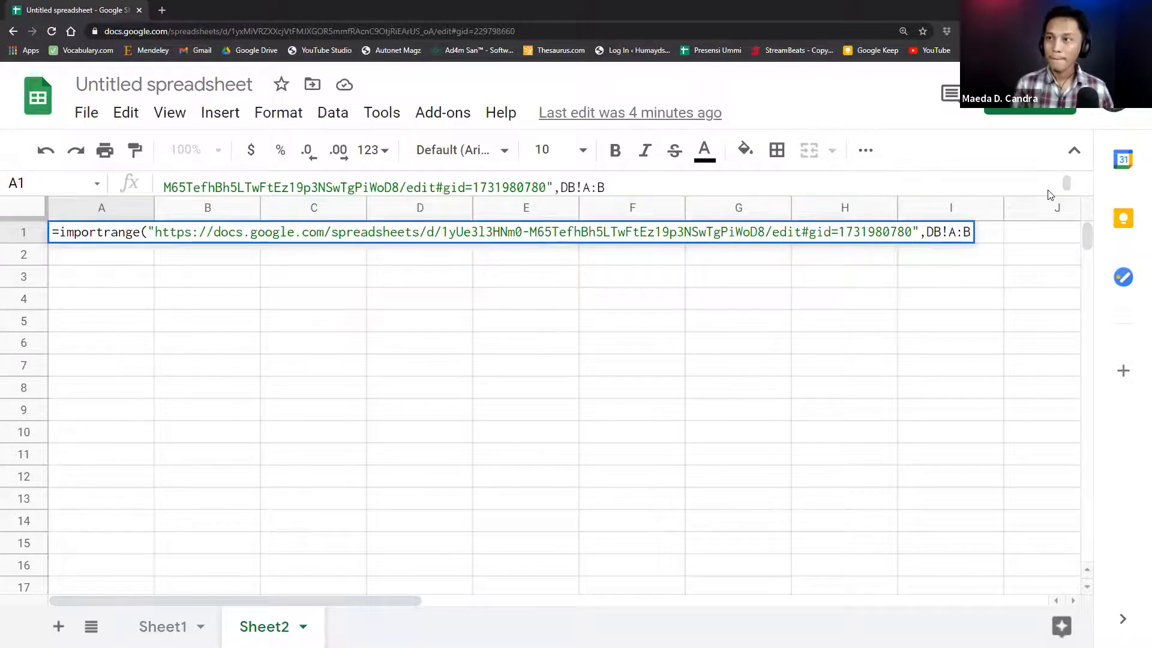
type(")")
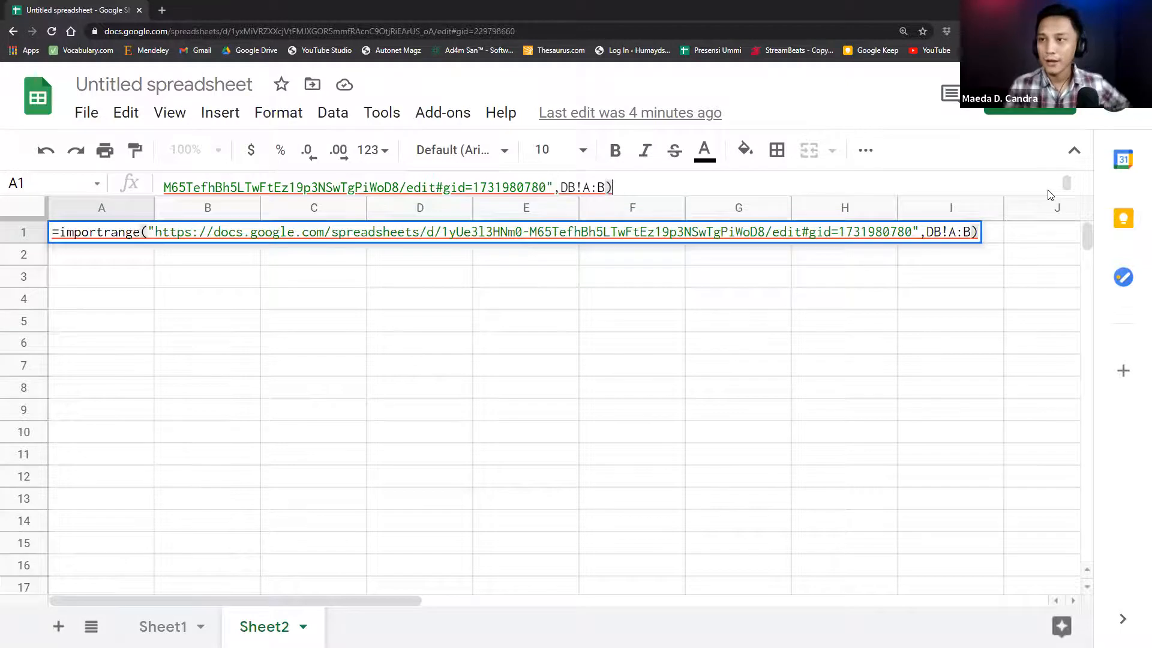
key("Return")
key("Up")
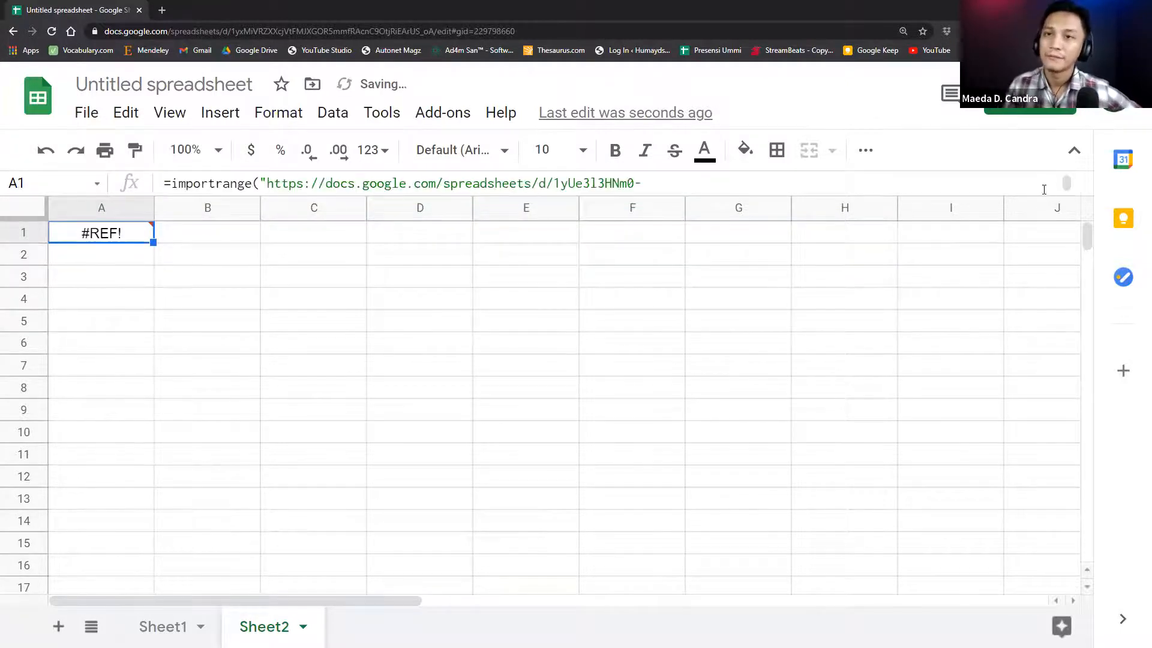
mouse_move(163, 243)
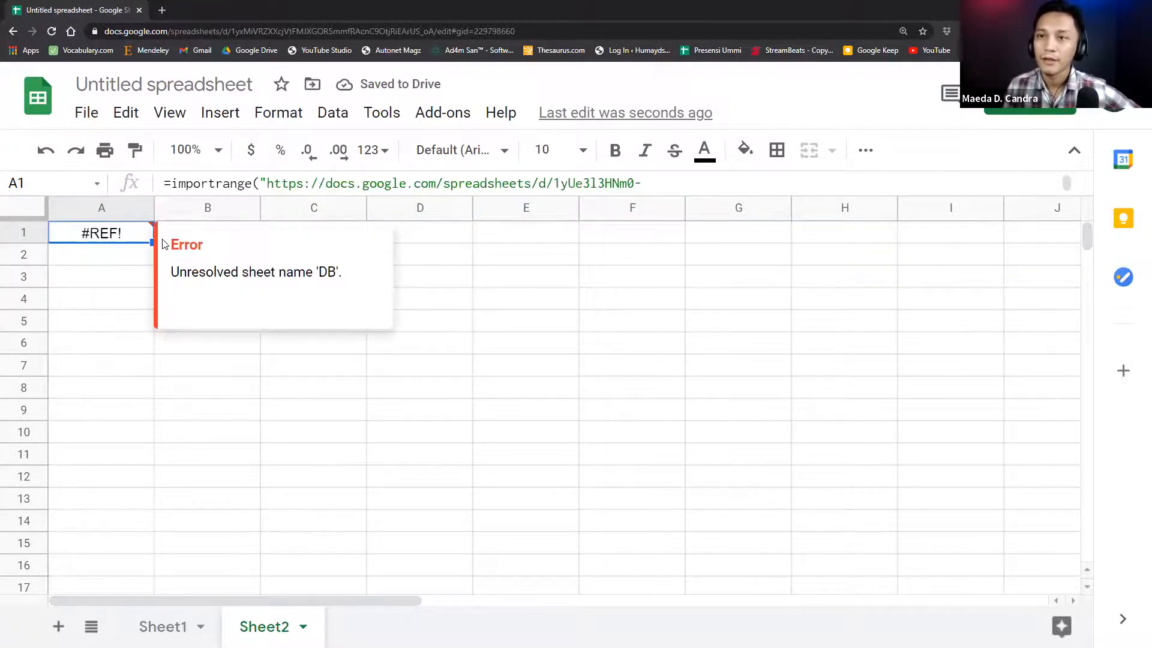
- Enclose the DB!A:B range argument of the IMPORTRANGE formula in A1 in double quotes
left_click(588, 187)
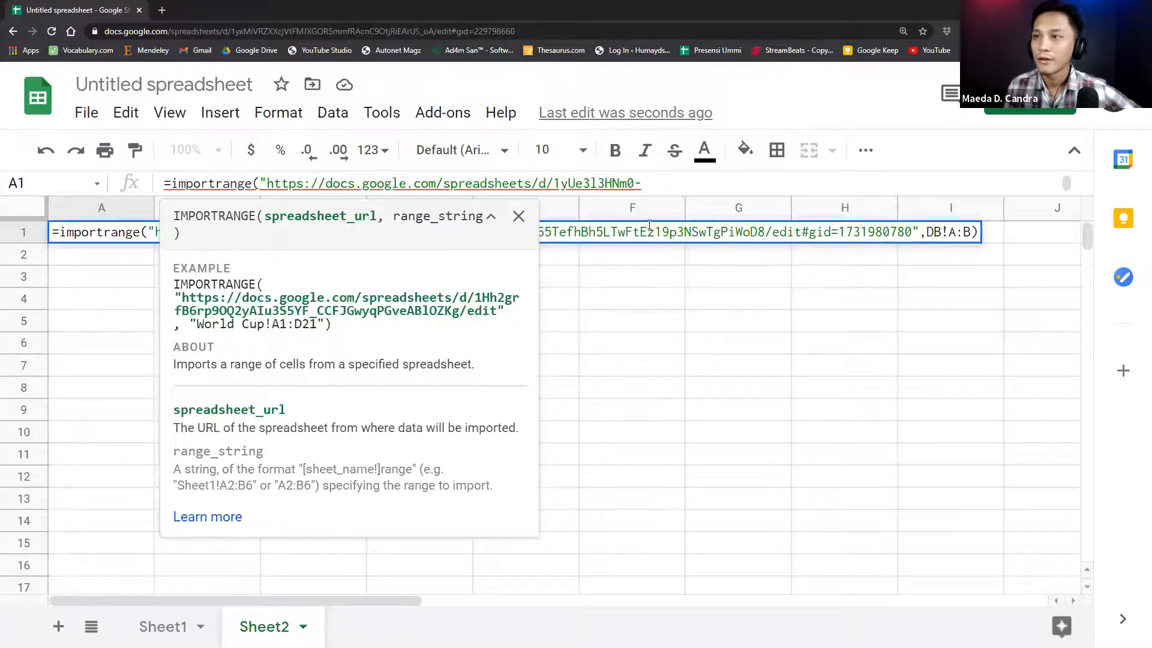
left_click(683, 185)
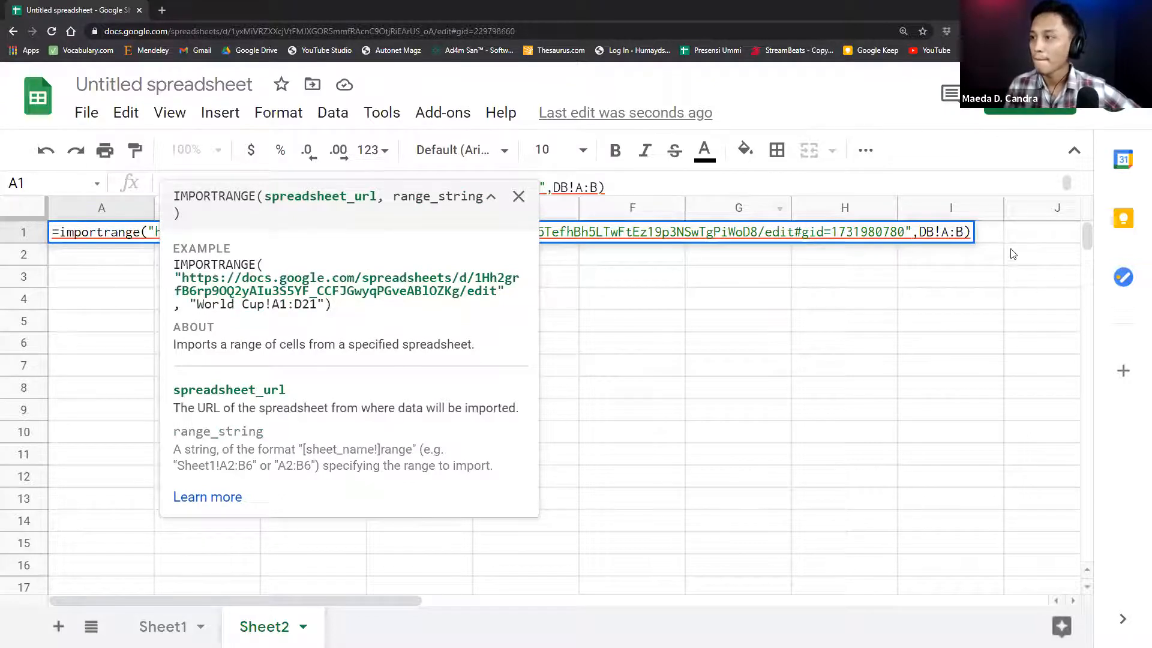
left_click(937, 232)
left_click(929, 234)
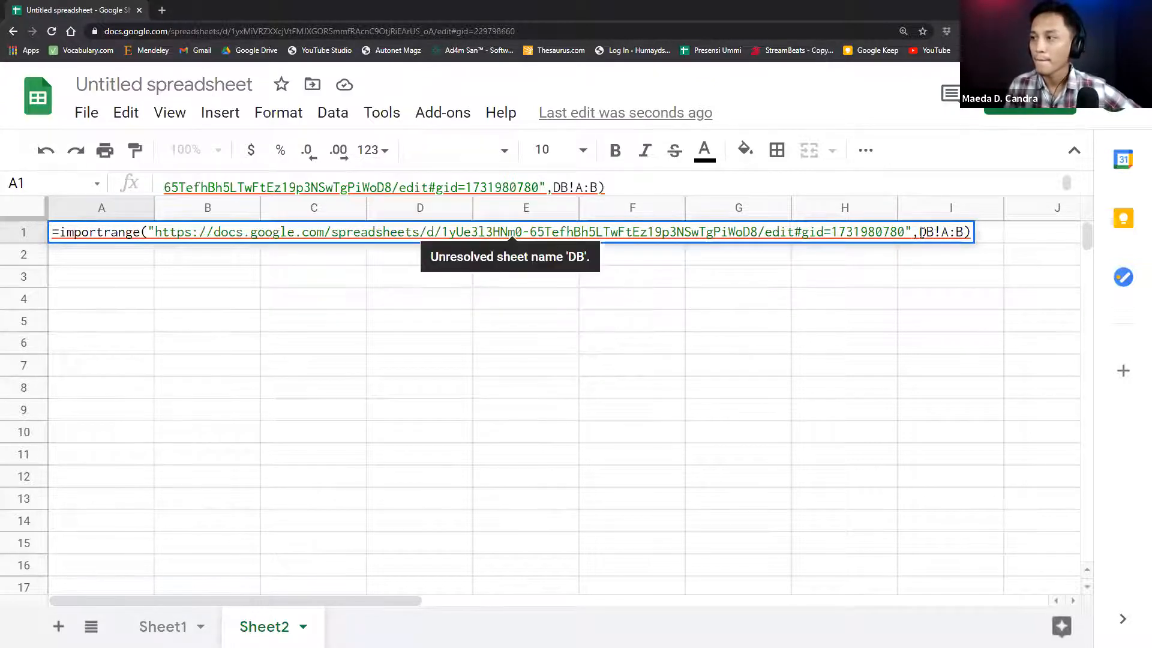
type("\"")
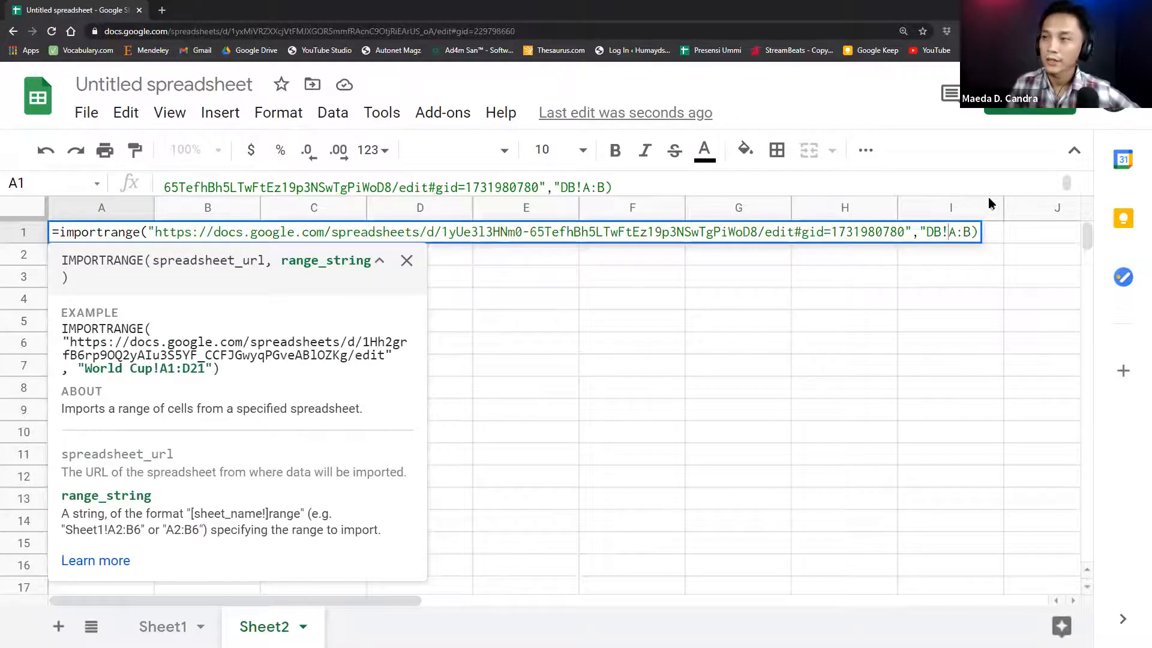
type("\"")
key("Return")
key("Up")
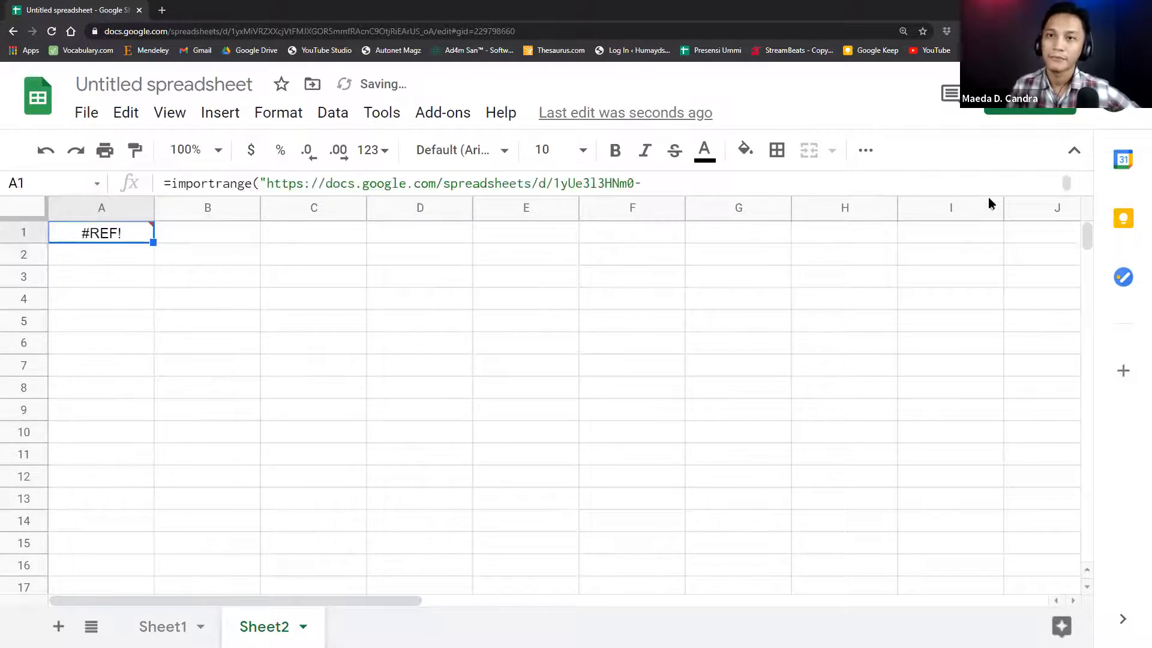
- Inspect the error note on A1 and check the IMPORTRANGE formula behind it
mouse_move(153, 229)
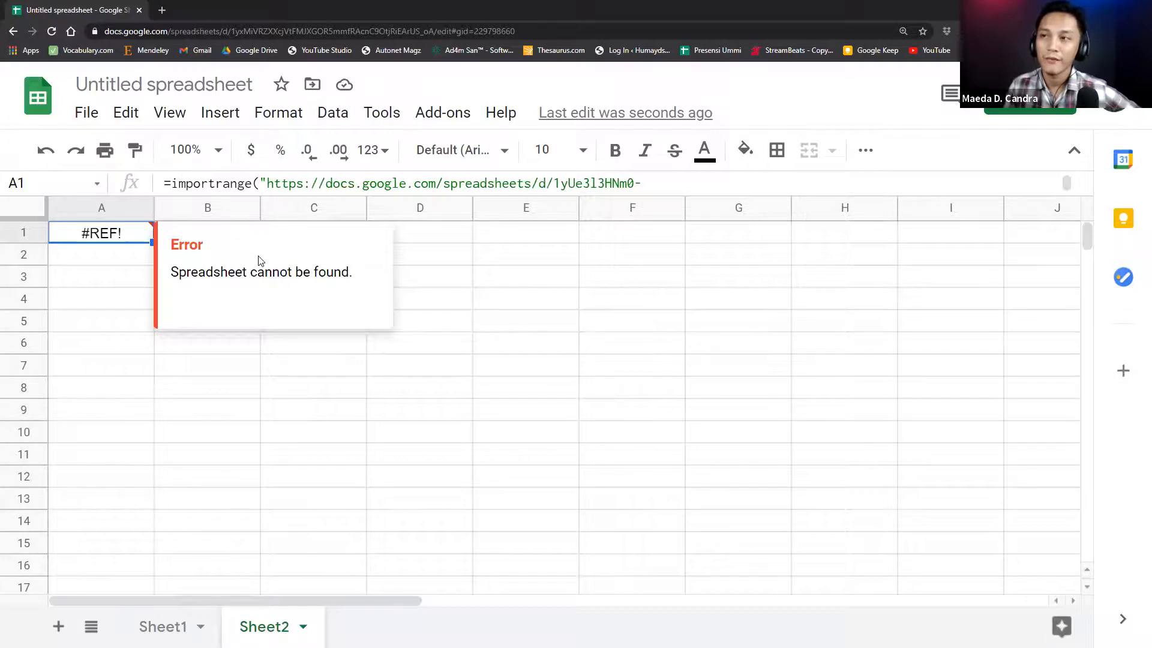
left_click(654, 185)
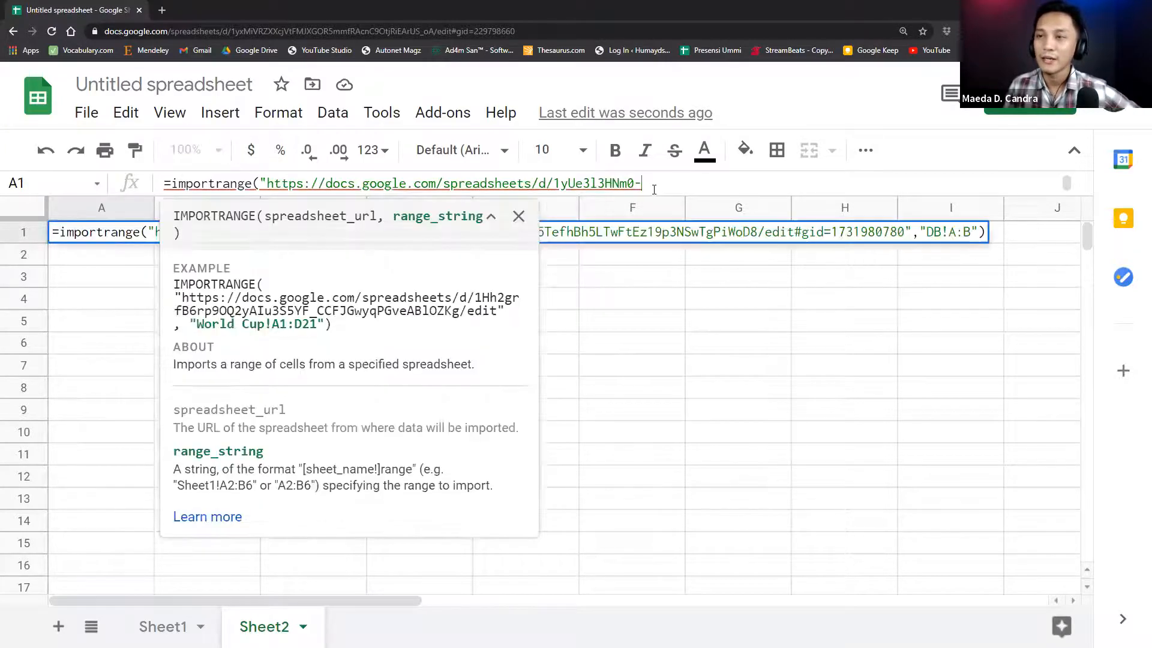
left_click(669, 323)
left_click(102, 235)
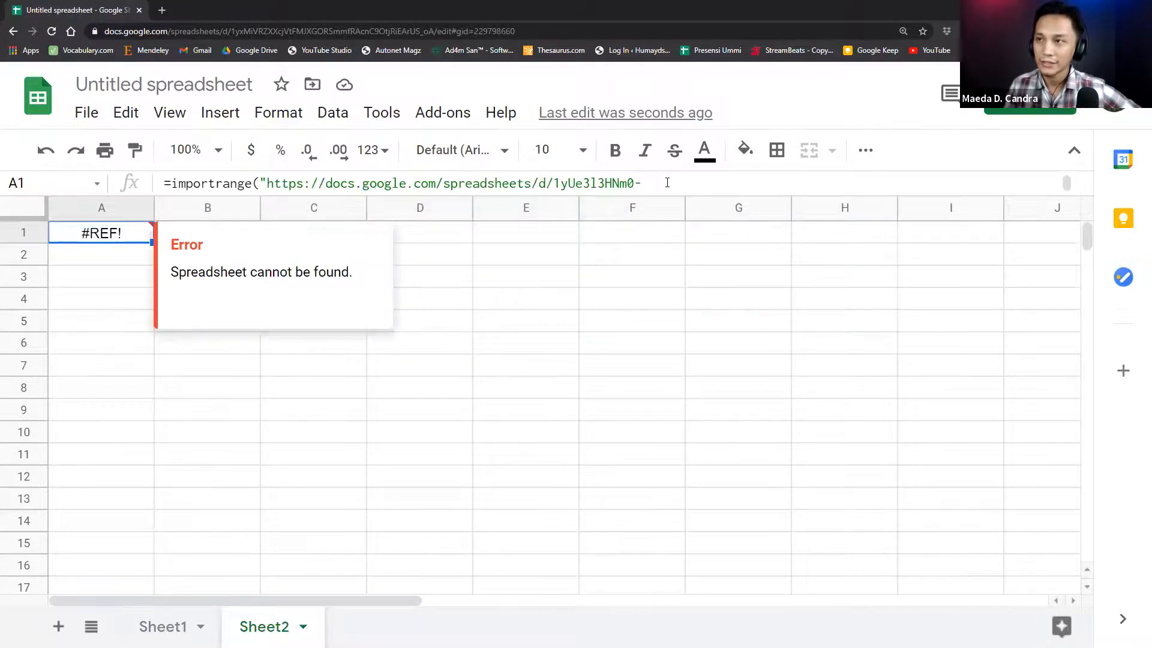
- Enlarge the formula bar and replace the URL argument of the IMPORTRANGE formula in A1 with the freshly pasted Tutor DB URL
left_click(660, 183)
left_click_drag(1047, 201, 1031, 274)
left_click(740, 186)
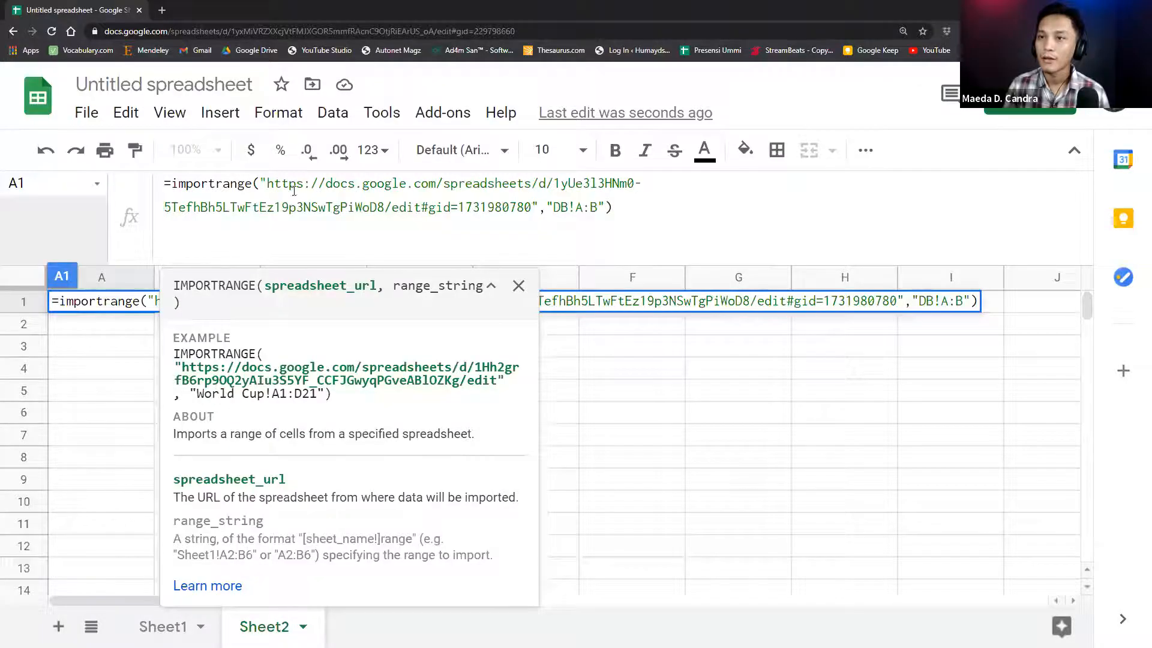
left_click_drag(532, 208, 265, 189)
key("BackSpace")
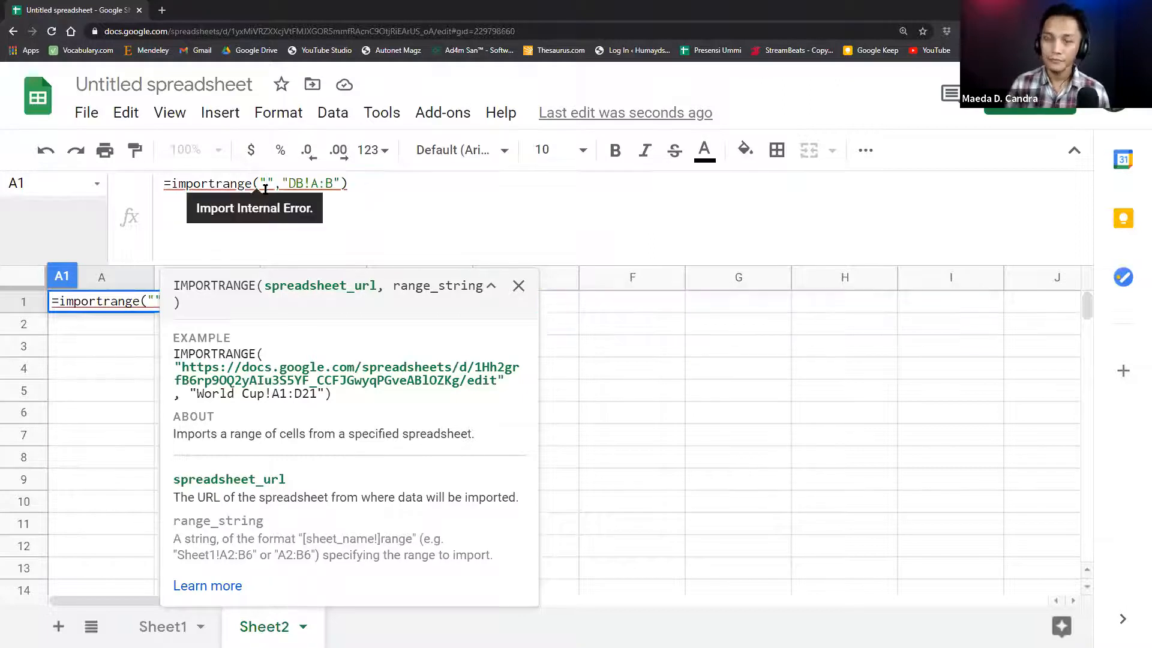
key("ctrl+v")
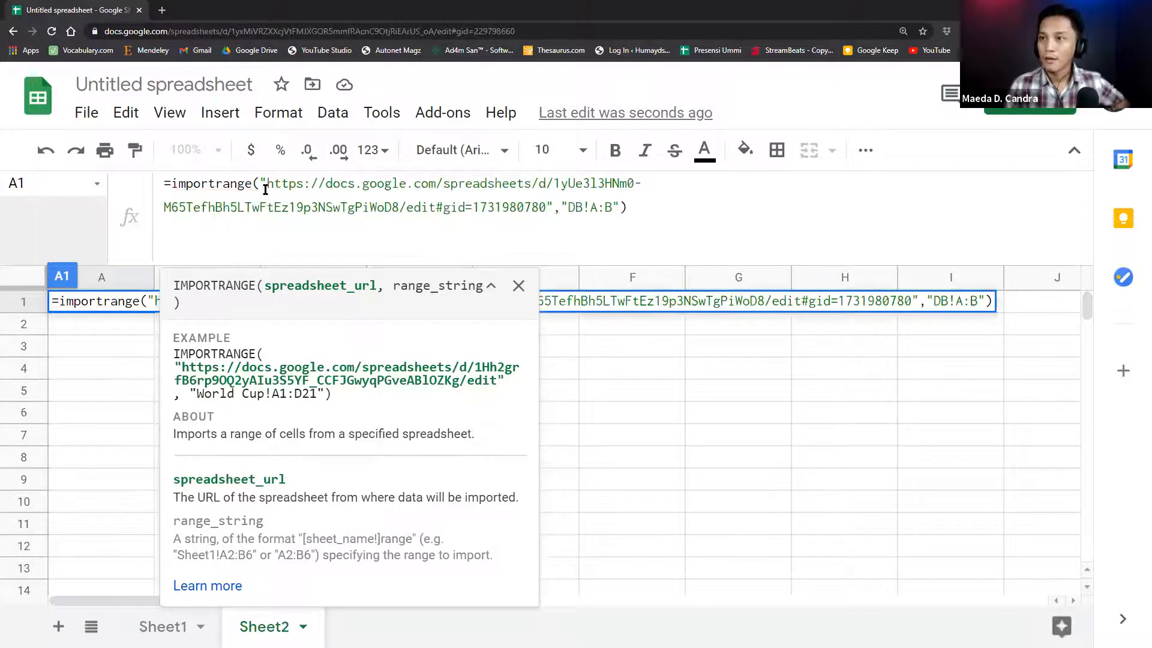
key("Return")
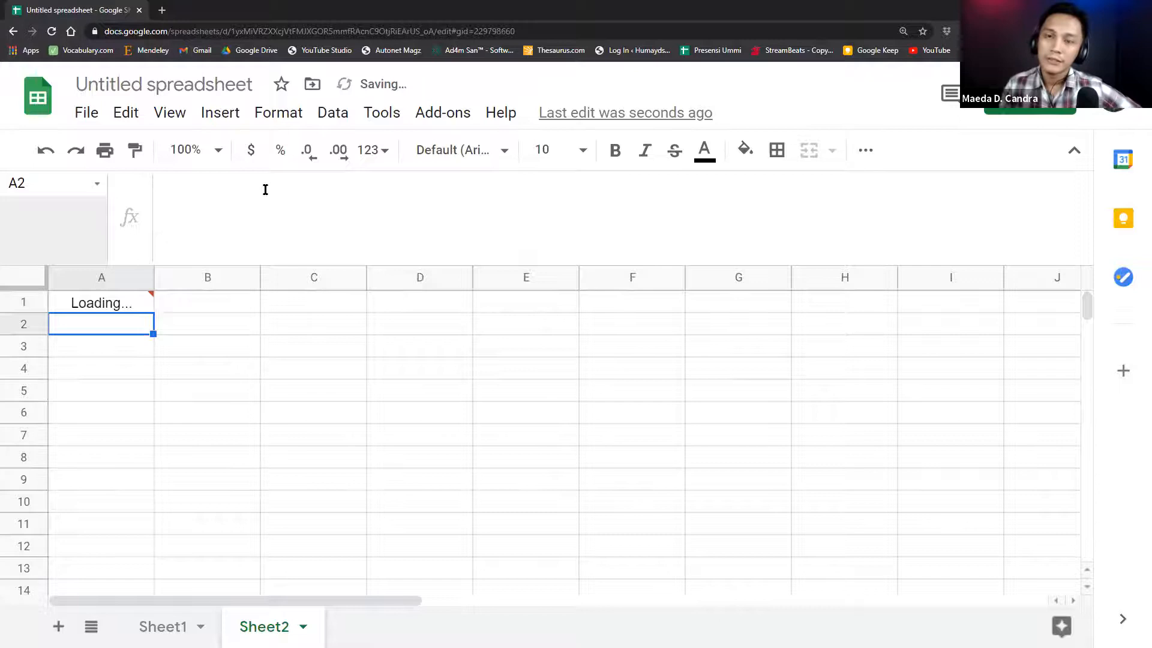
- Look through the imported No and ID rows on Sheet2 and check the signed-in Google account
left_click(144, 309)
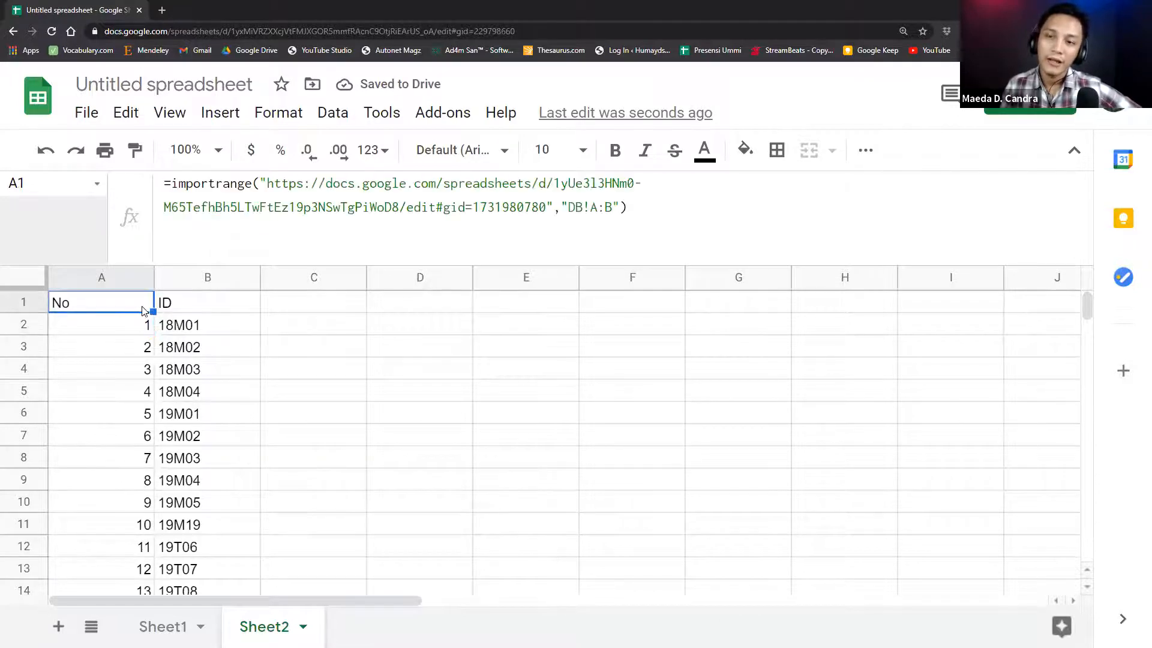
scroll(183, 382, "down", 2)
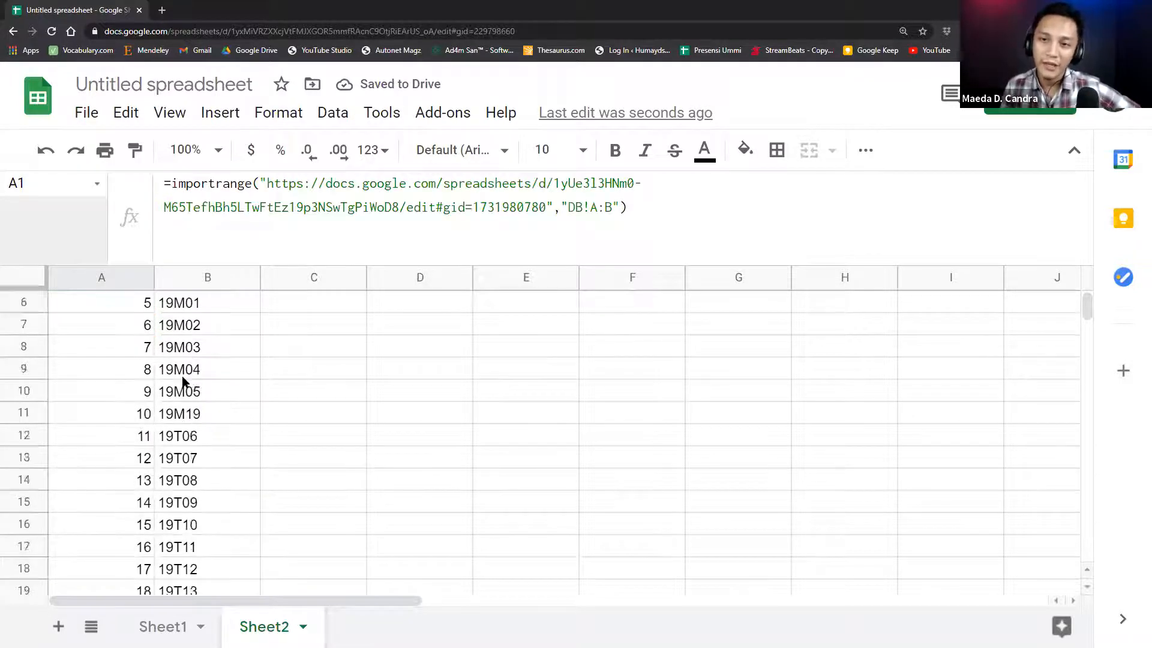
scroll(183, 382, "down", 4)
scroll(183, 381, "up", 6)
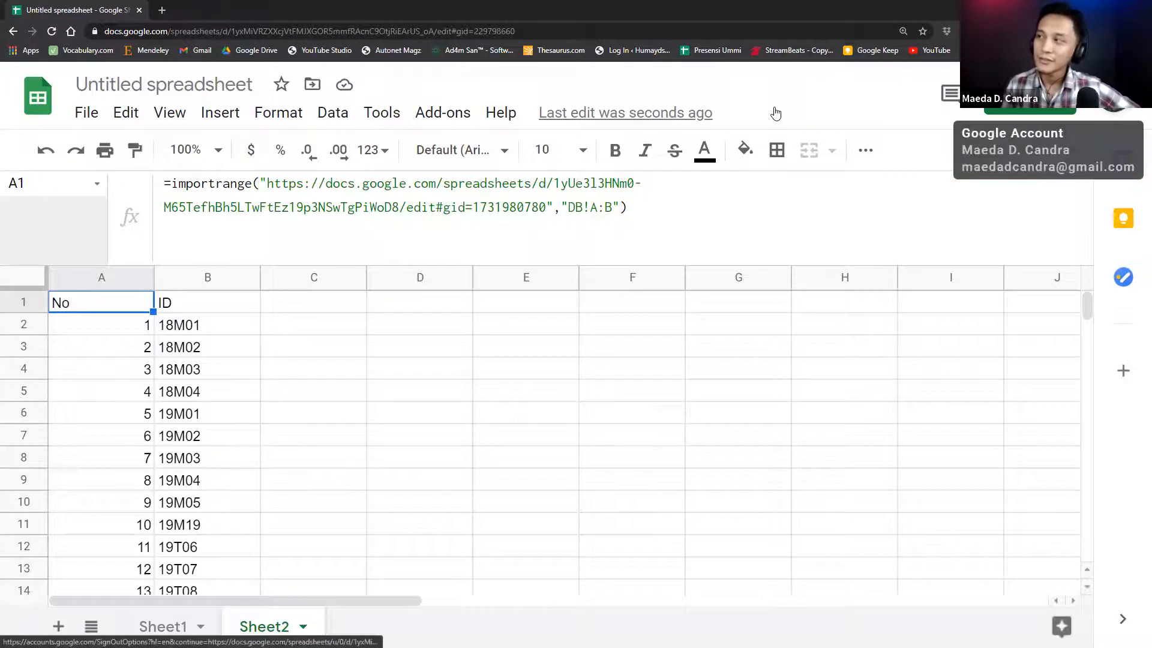
left_click(1115, 95)
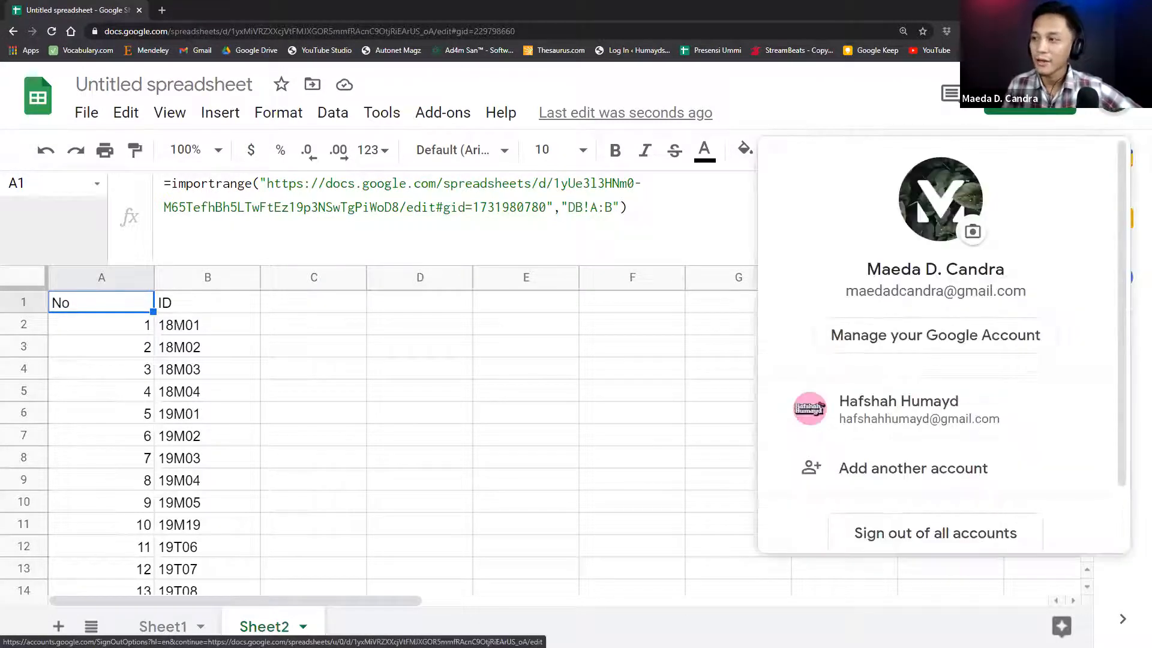
left_click(1115, 94)
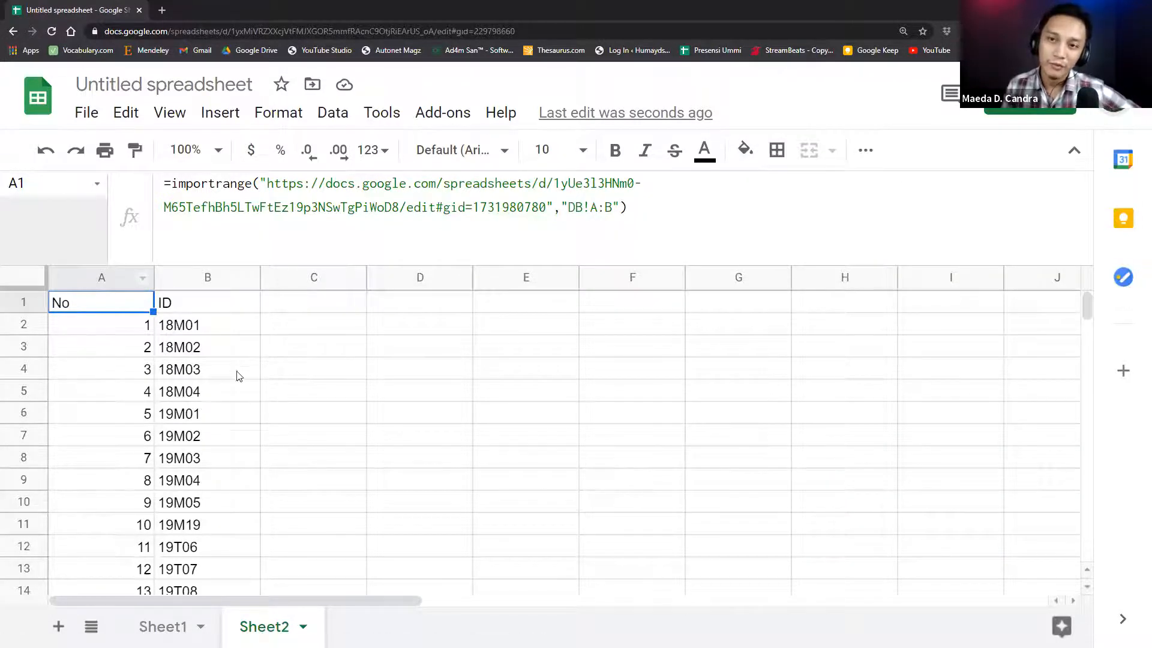
- Examine the IMPORTRANGE formula in A1 and the extent of the imported data in columns A and B
triple_click(330, 183)
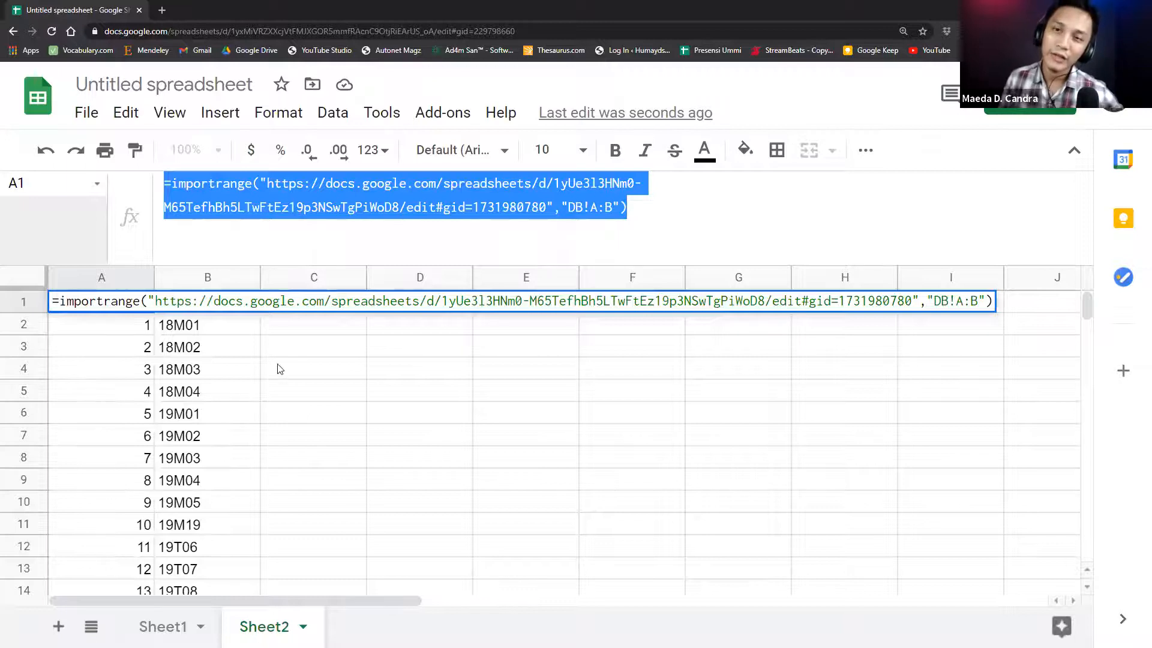
left_click(270, 447)
left_click(128, 310)
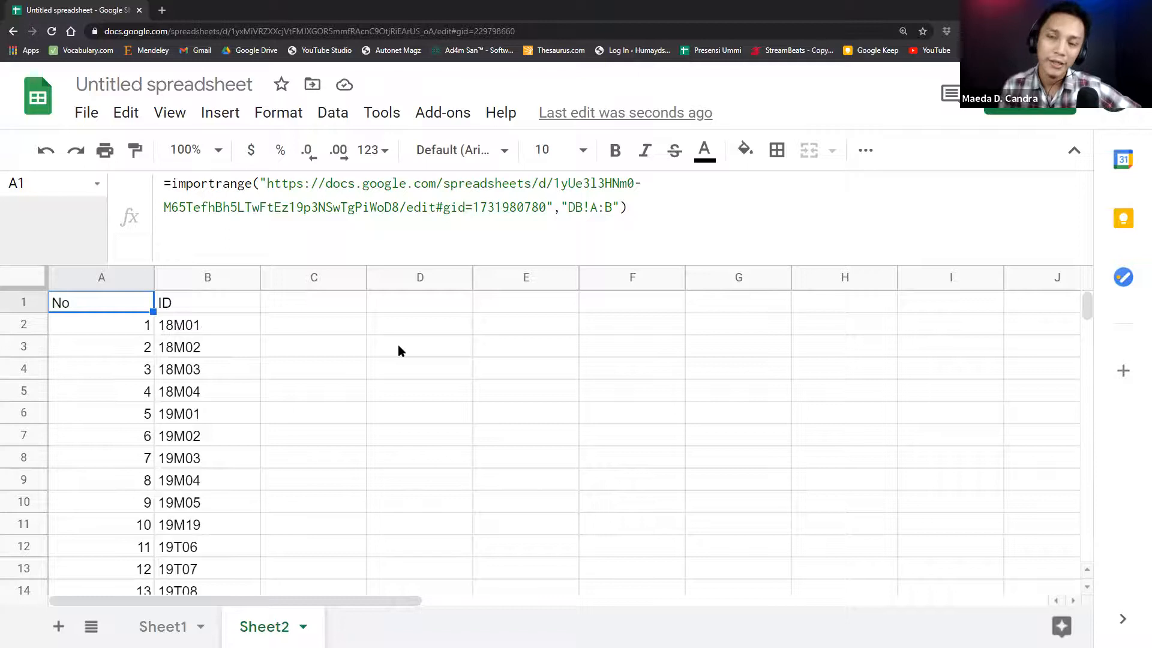
left_click(194, 330)
left_click(293, 331)
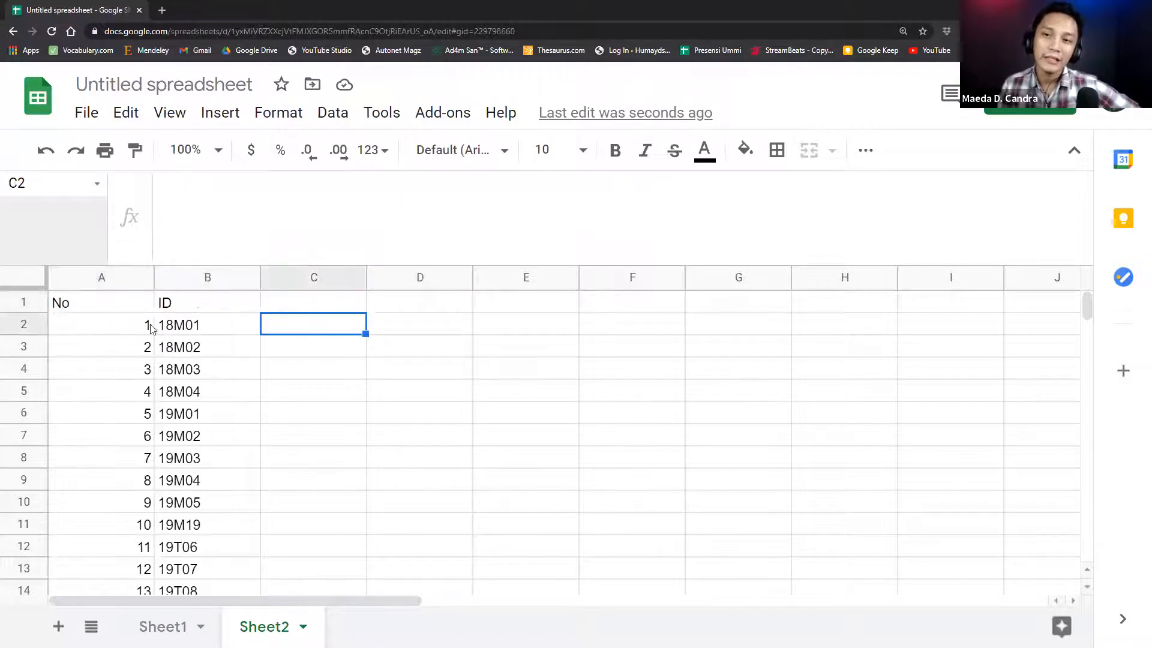
scroll(239, 469, "down", 2)
scroll(239, 468, "up", 2)
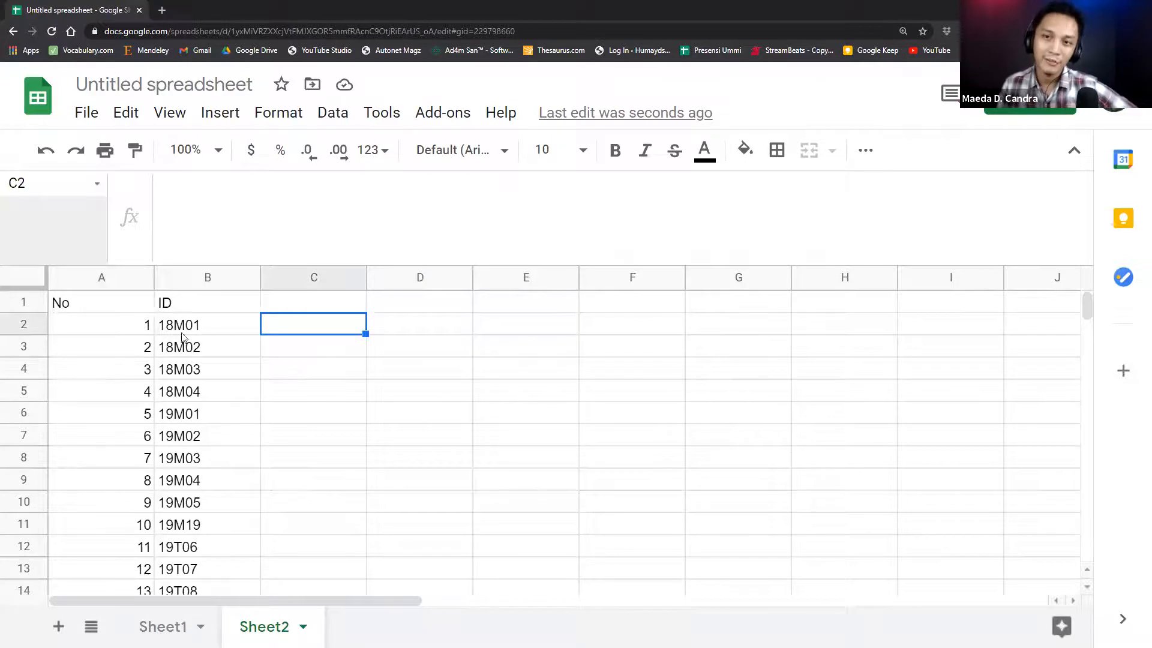
left_click_drag(114, 279, 208, 280)
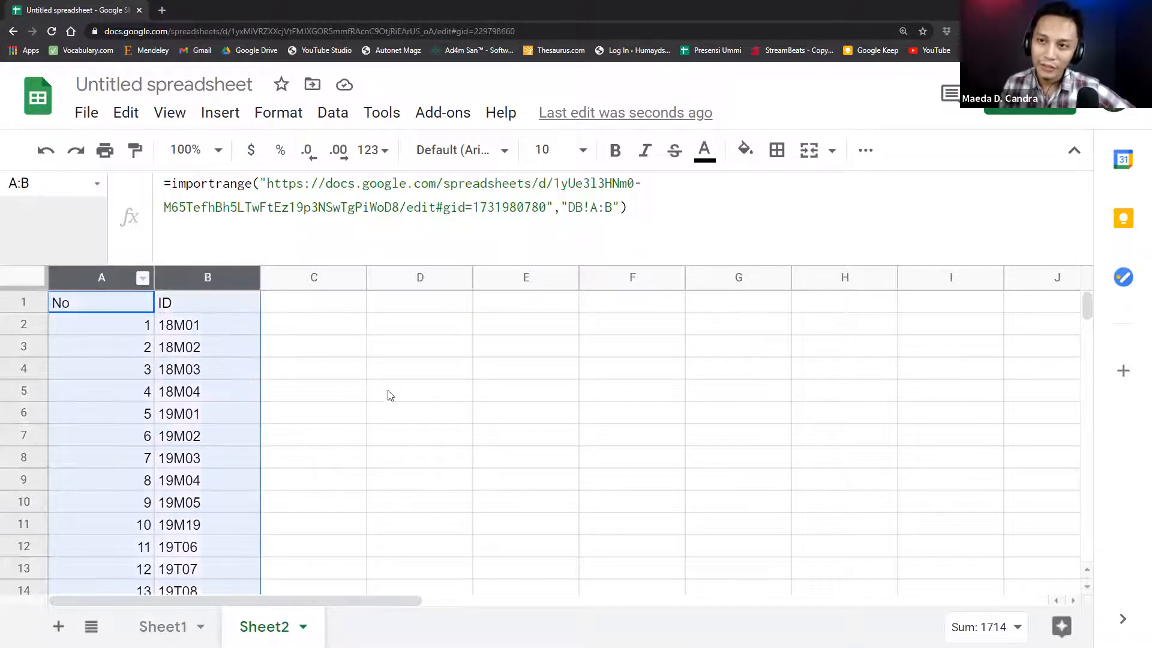
left_click(307, 342)
left_click(306, 324)
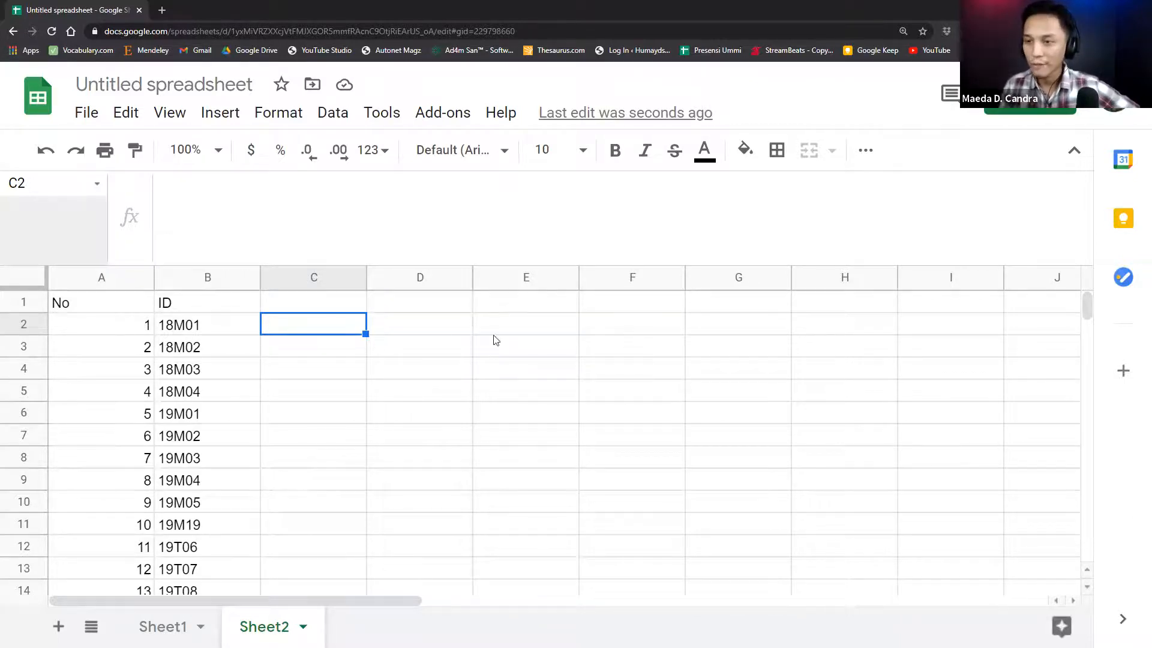
left_click(441, 329)
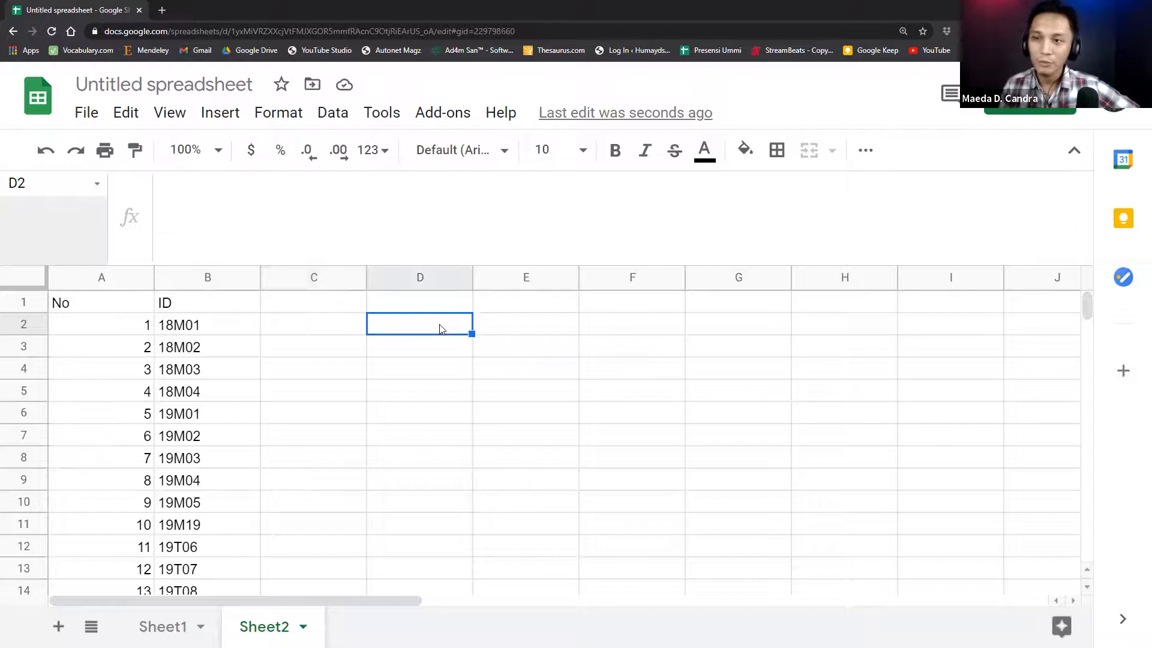
left_click(357, 325)
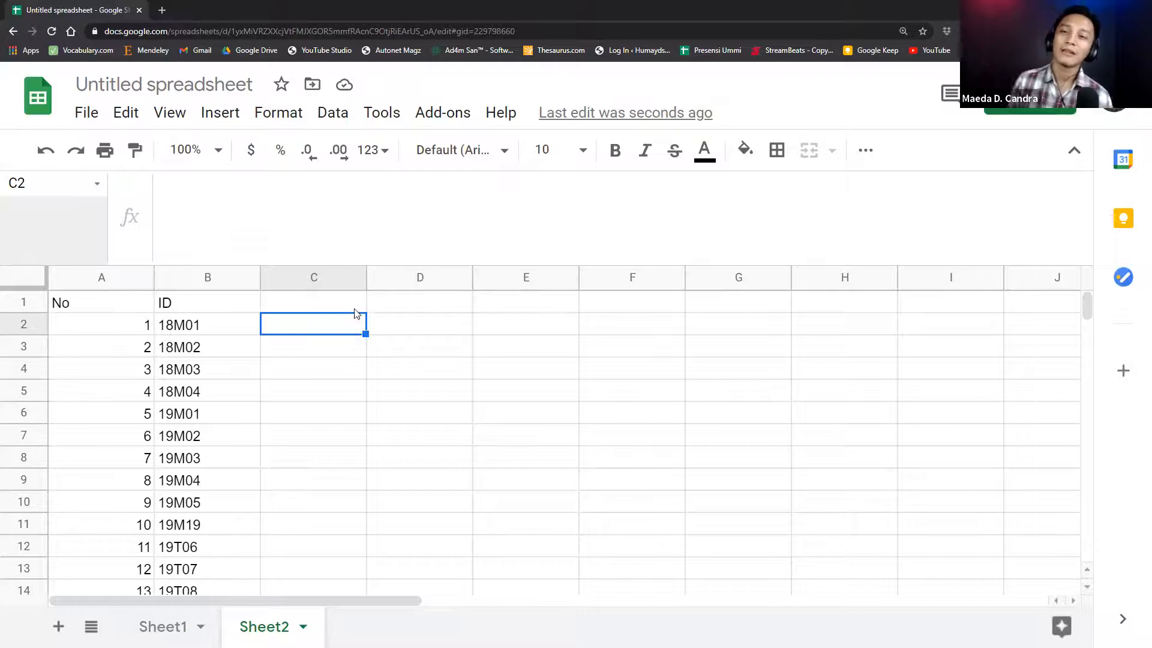
- Compare the contents of A1 with the individual imported cells in A2:B4
left_click(134, 311)
left_click(128, 328)
left_click(176, 332)
left_click(173, 347)
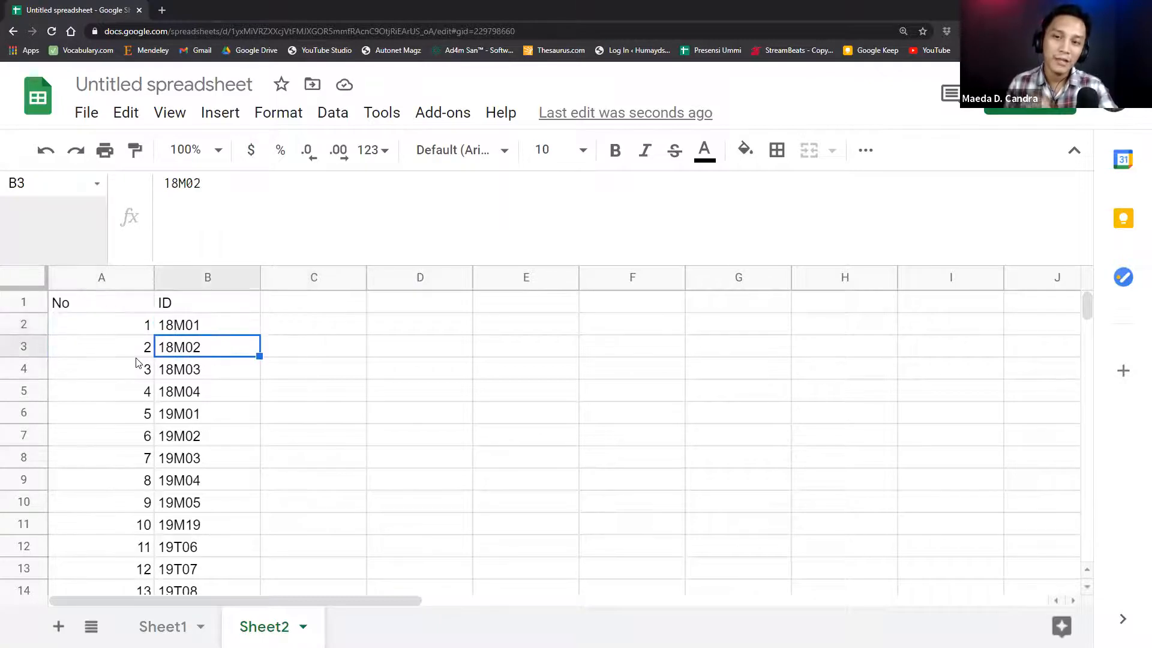
left_click(142, 354)
left_click(145, 375)
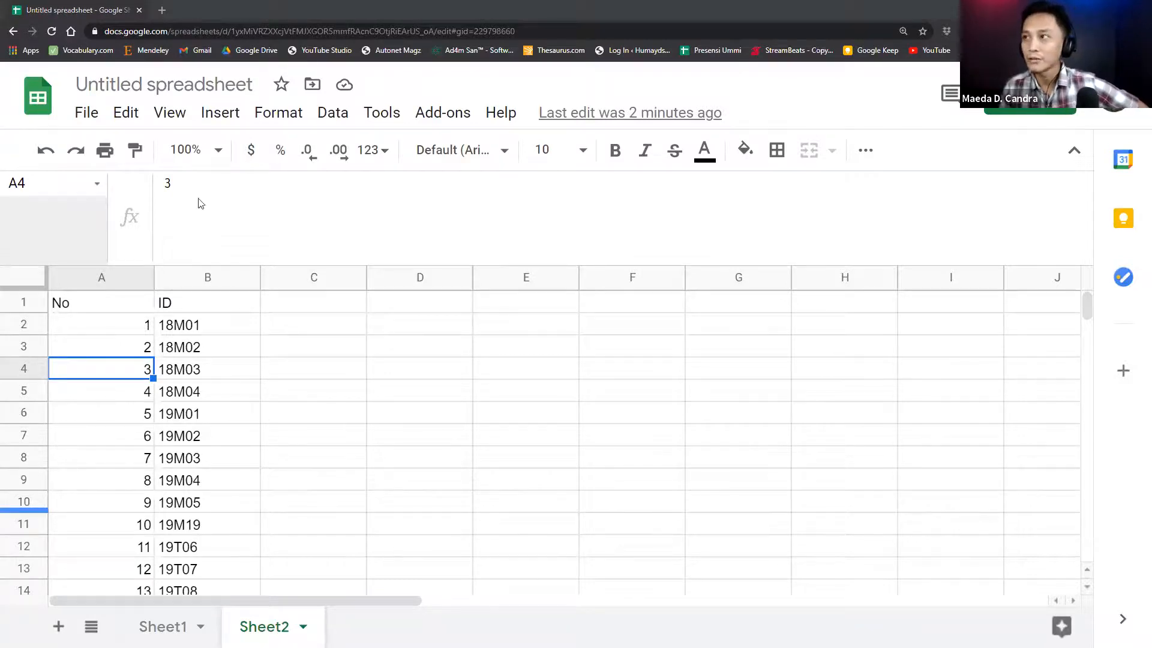
- Check the imported ID in B4 and the formula in A1, and show the IMPORTRANGE slide of the presentation
key("alt+Tab")
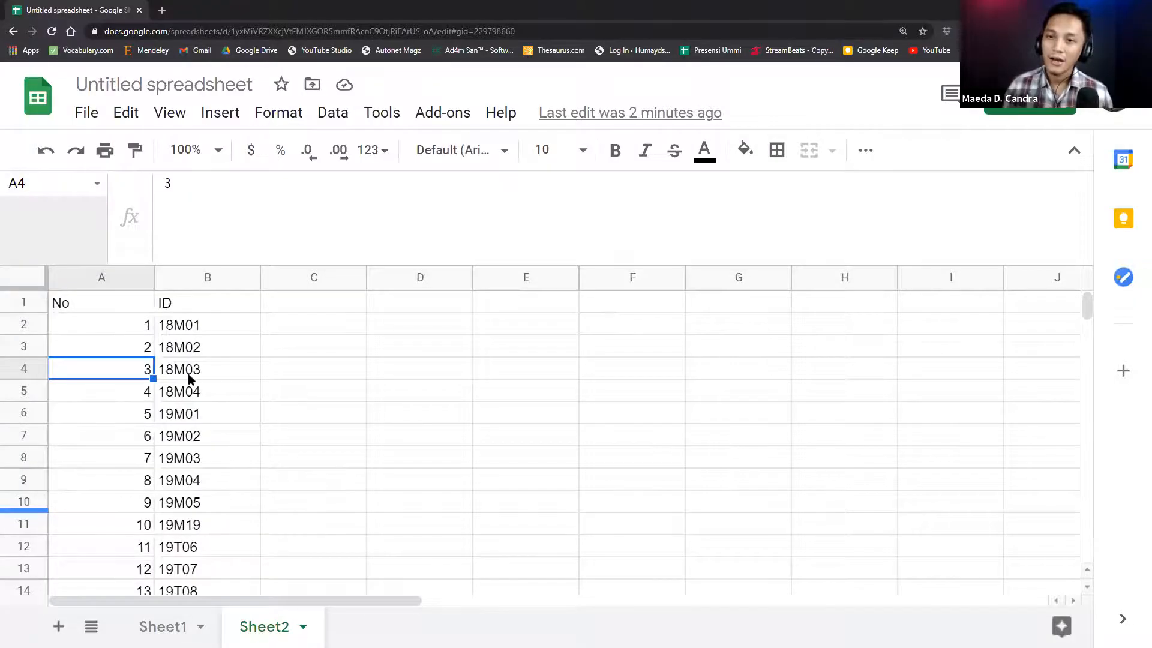
left_click(190, 376)
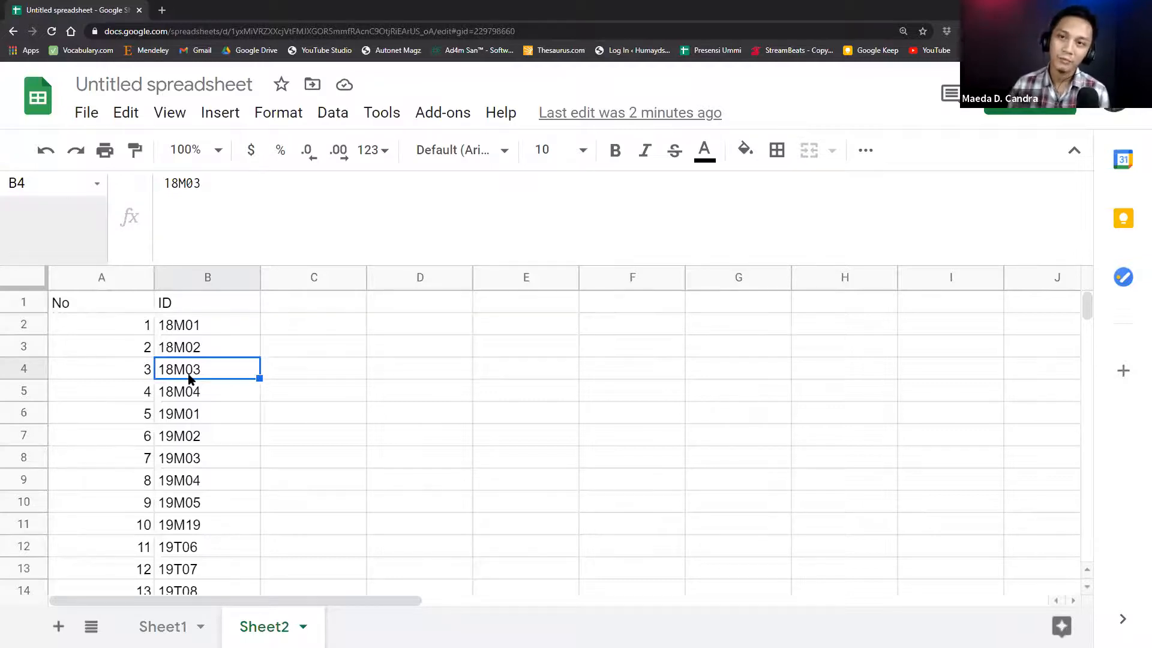
left_click(103, 305)
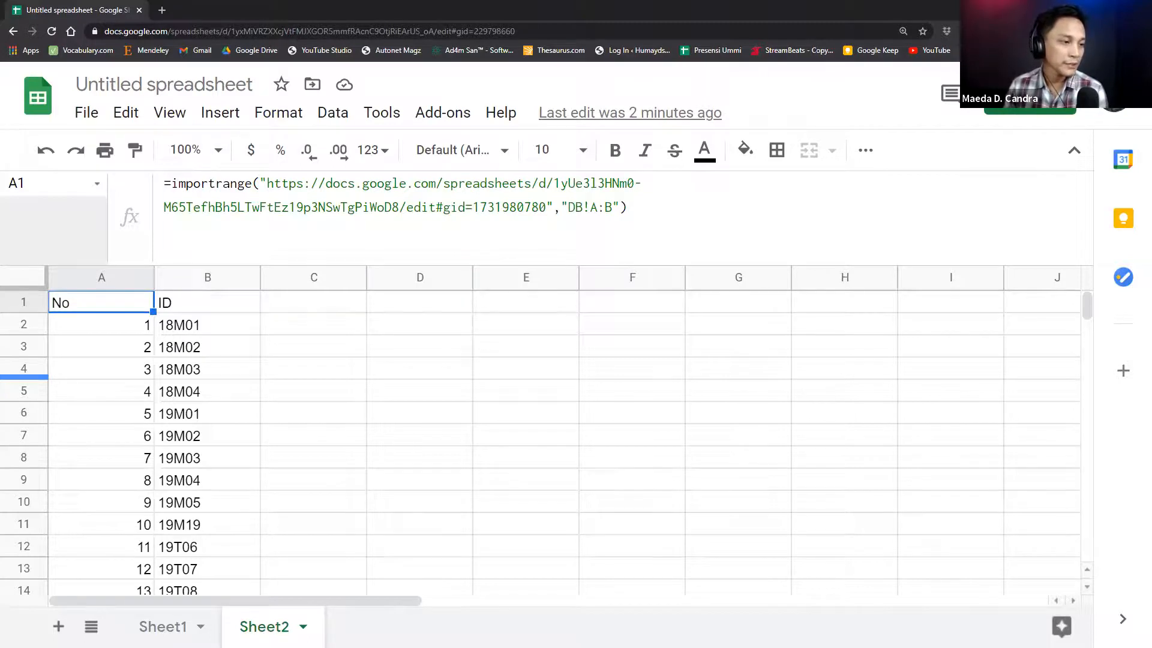
key("alt+Tab")
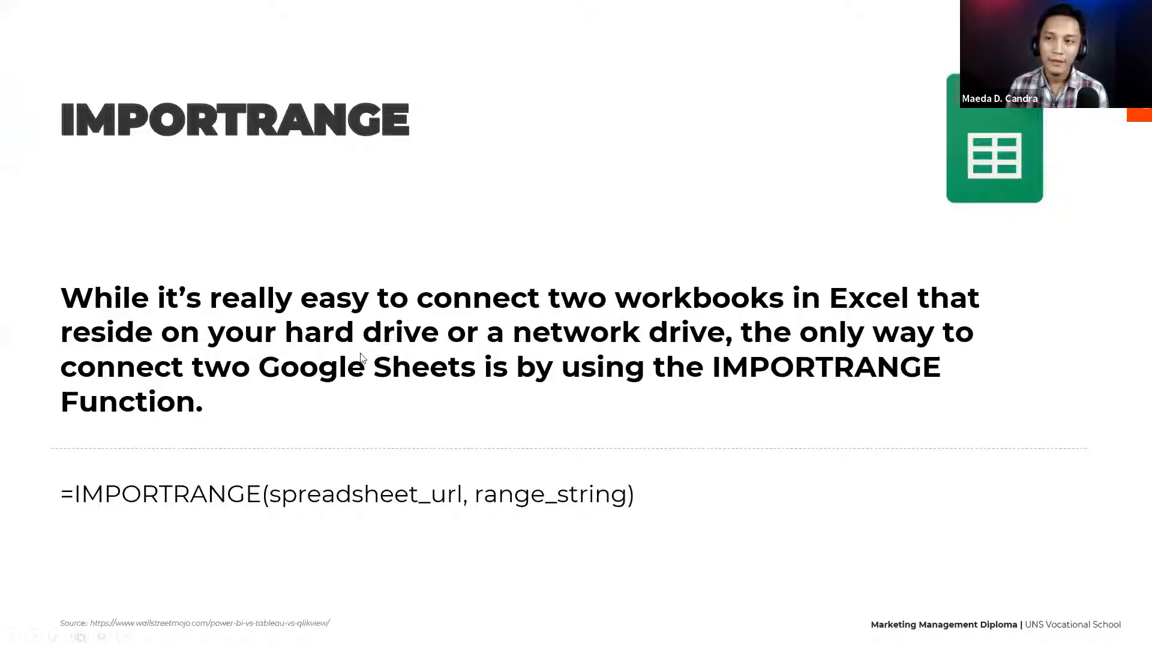
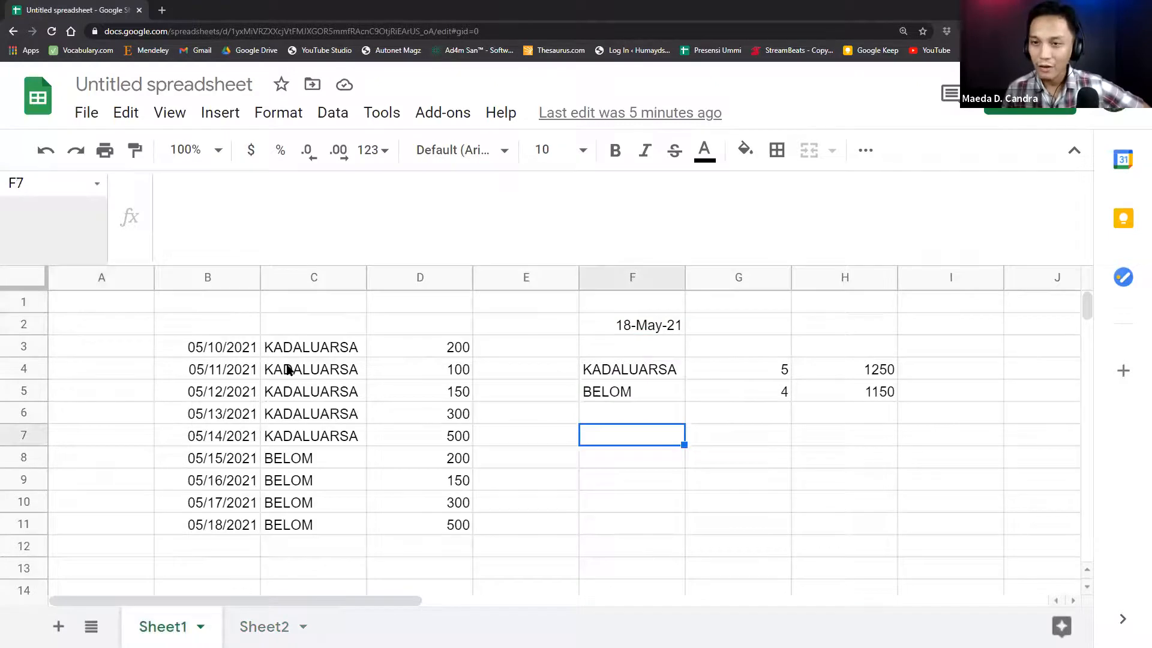
- Examine the dates in column B of Sheet1, the KADALUARSA and BELOM entries in column C, and the amounts in D3:D7
left_click_drag(228, 350, 226, 513)
left_click_drag(286, 282, 1023, 337)
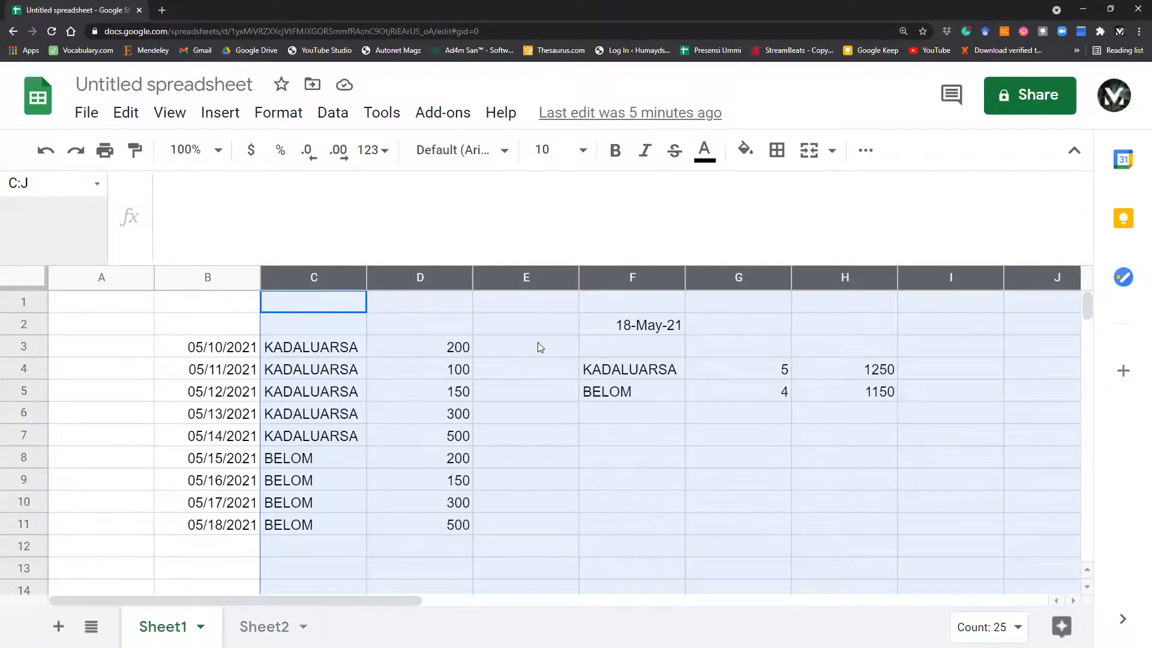
left_click(319, 350)
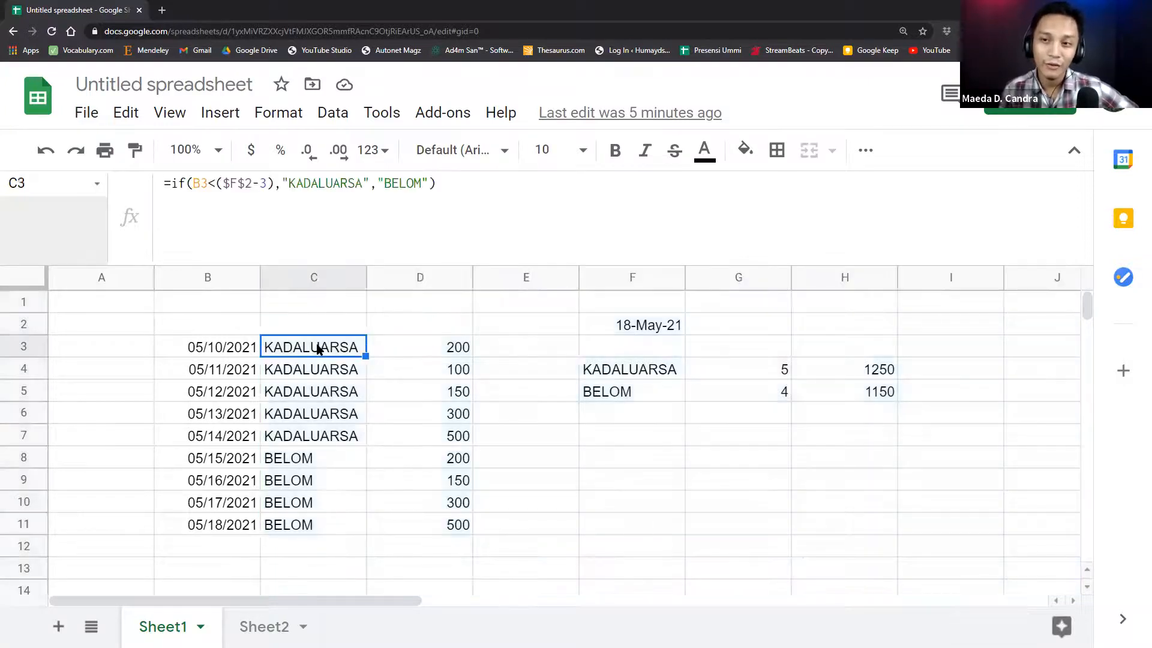
key("shift+Down")
key("shift+Down")
key("shift+Down")
key("shift+Down")
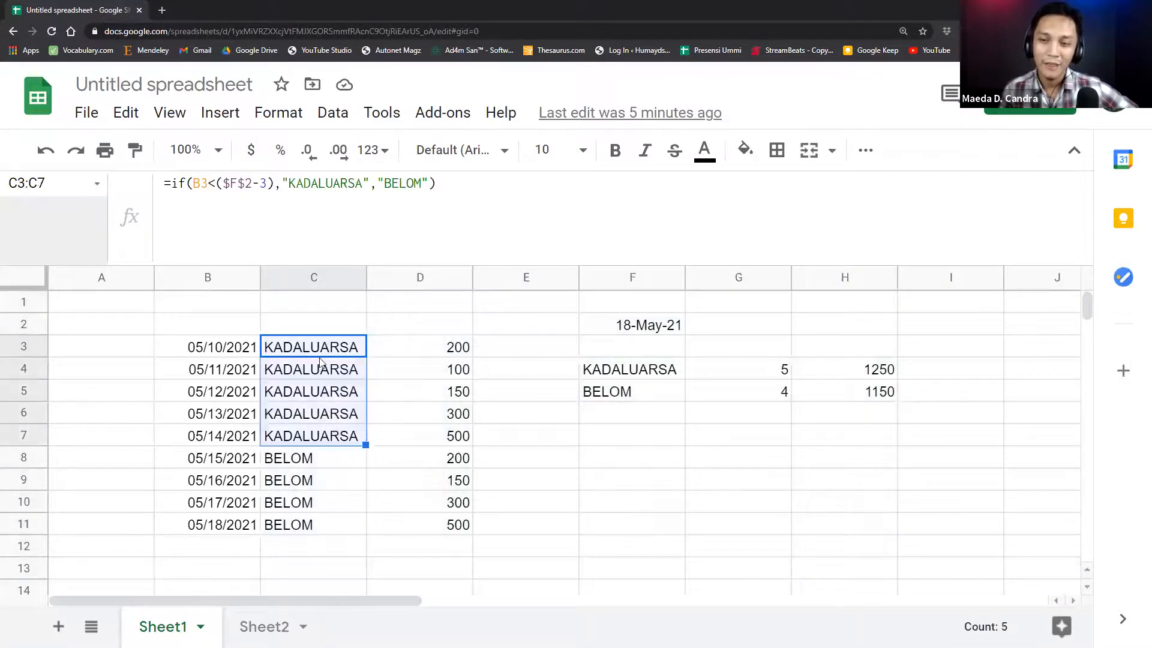
left_click(433, 353)
left_click(412, 435, "shift")
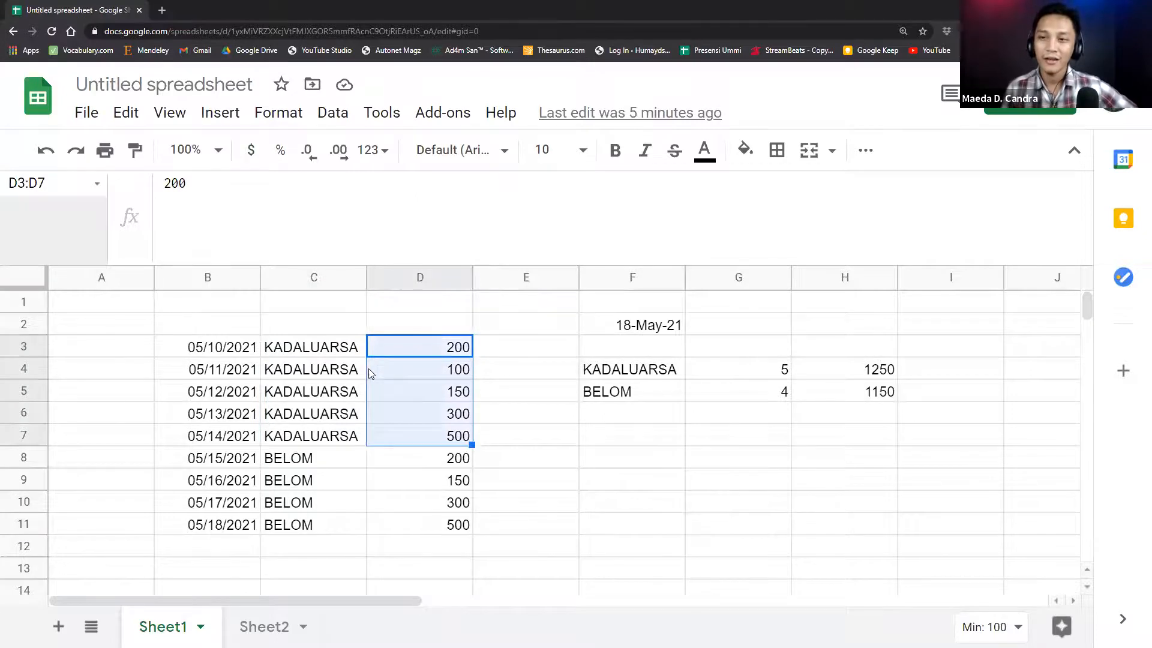
left_click_drag(352, 353, 346, 522)
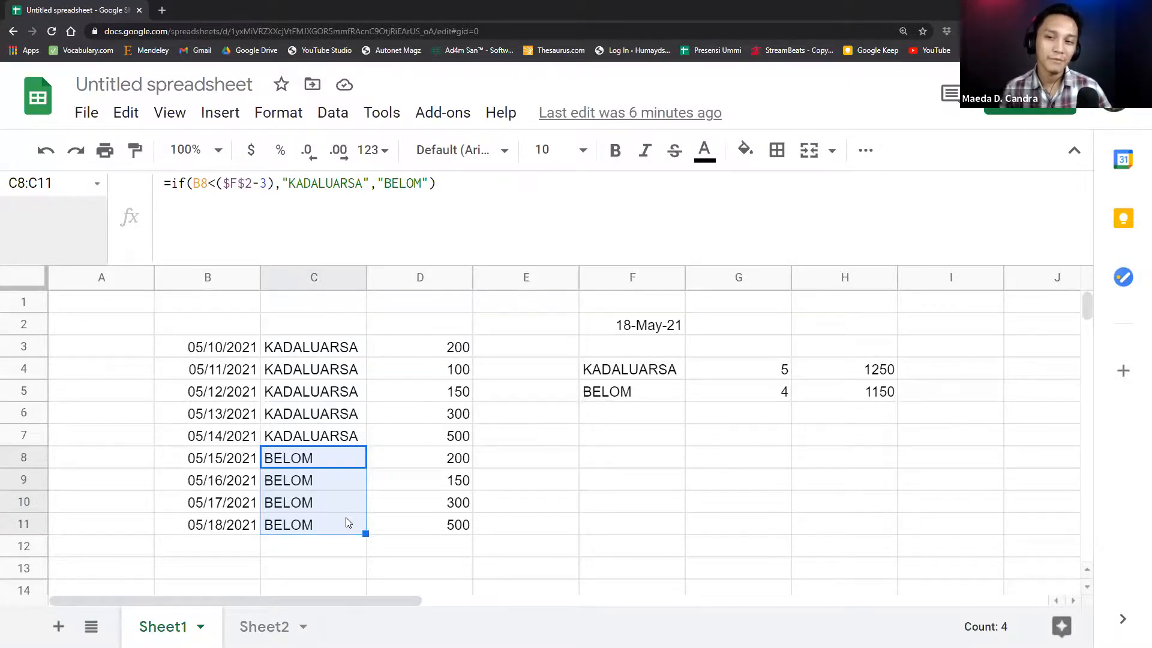
- Examine the IF formula in C3 together with the dates in B3:B11 that it evaluates
left_click(289, 355)
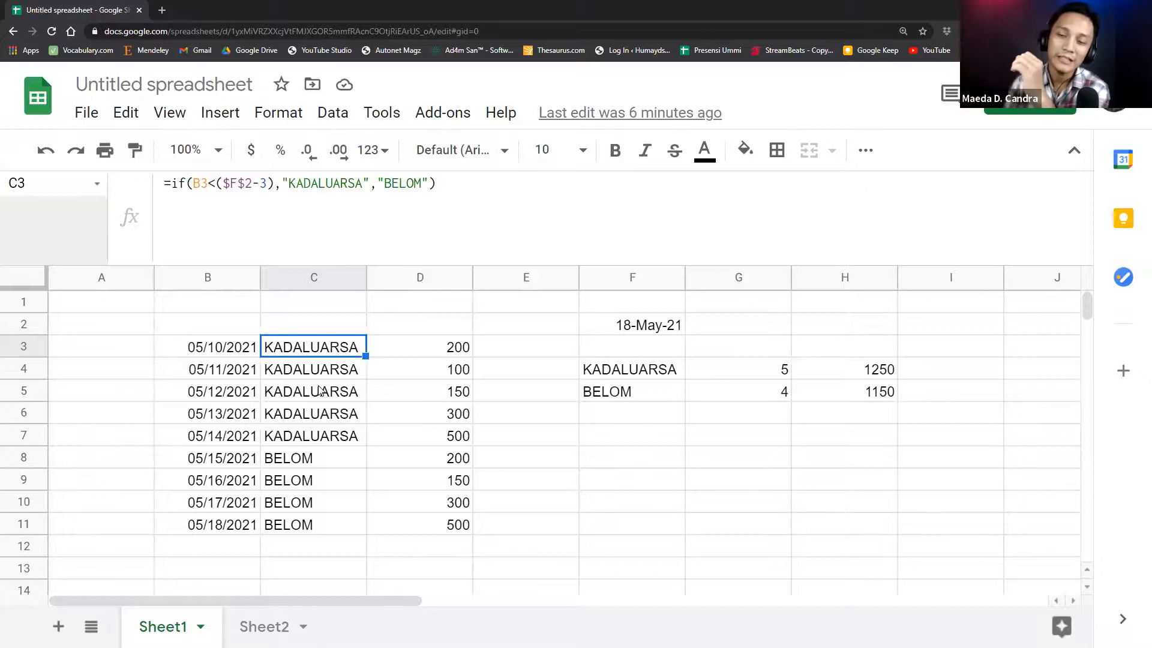
left_click(232, 392)
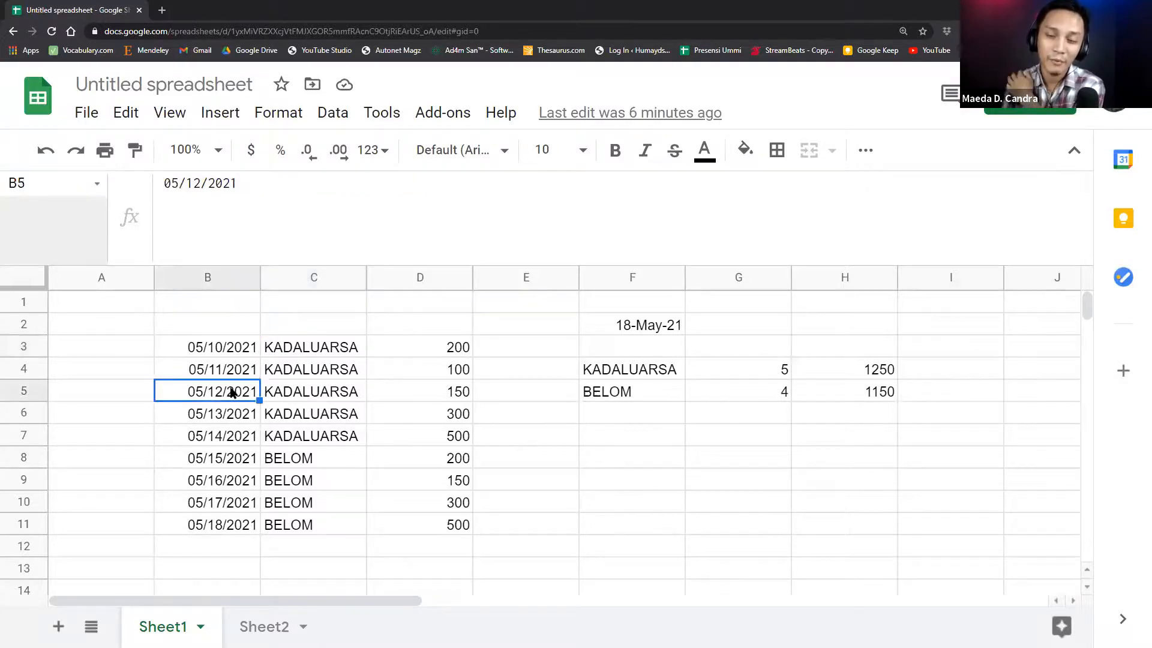
left_click_drag(248, 351, 251, 529)
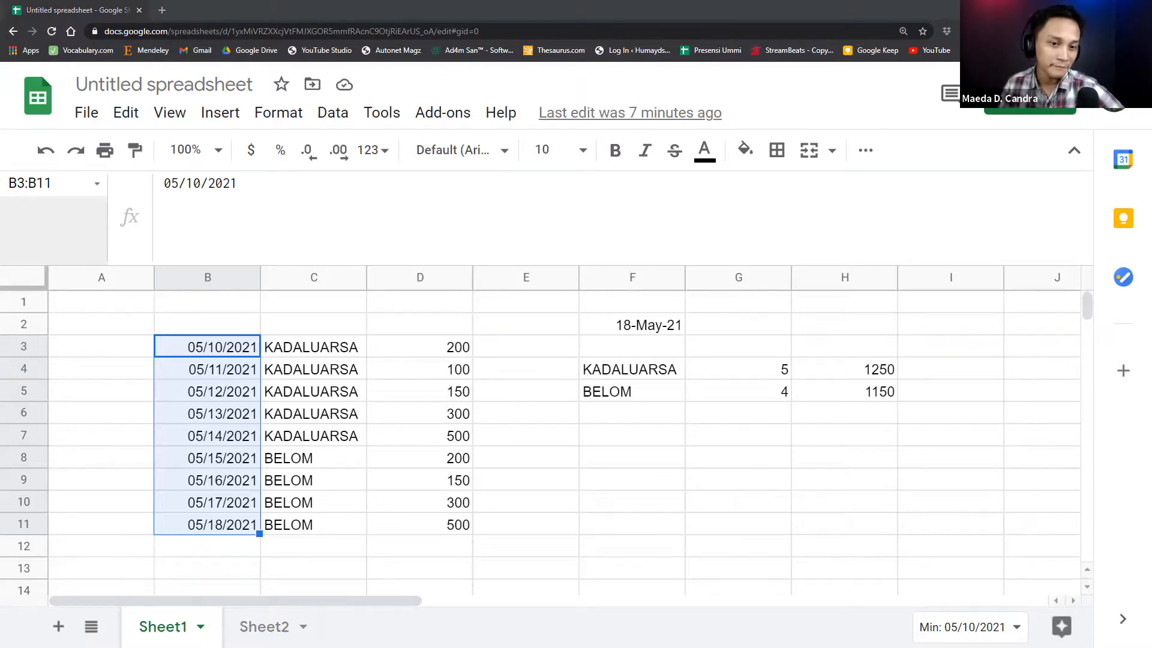
left_click(302, 350)
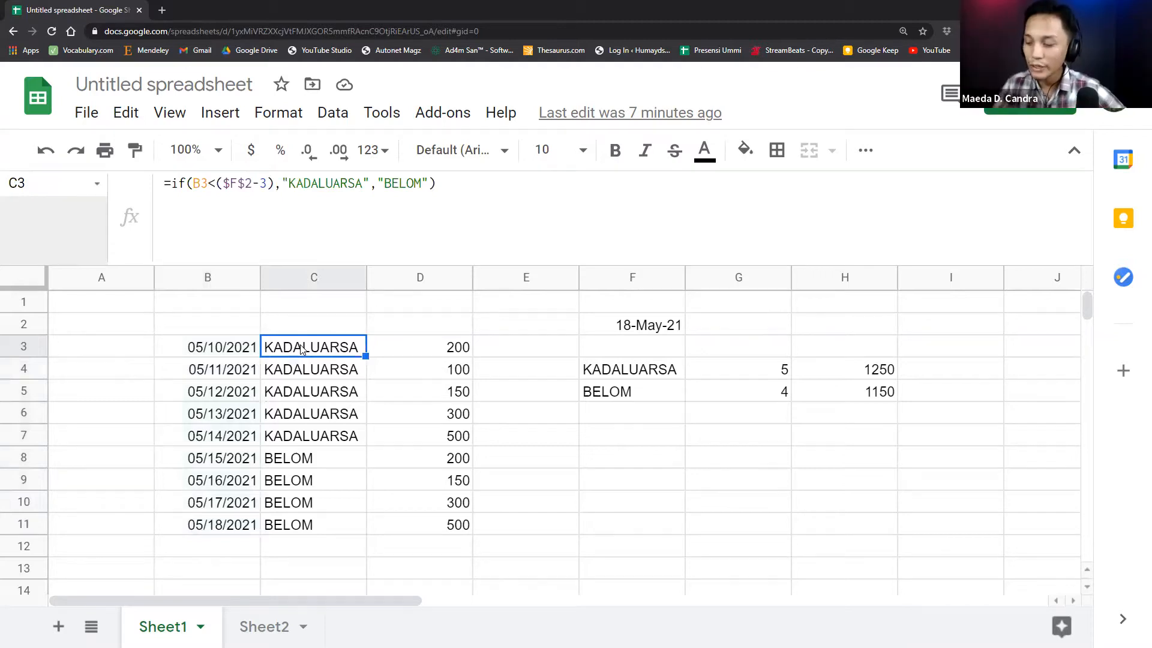